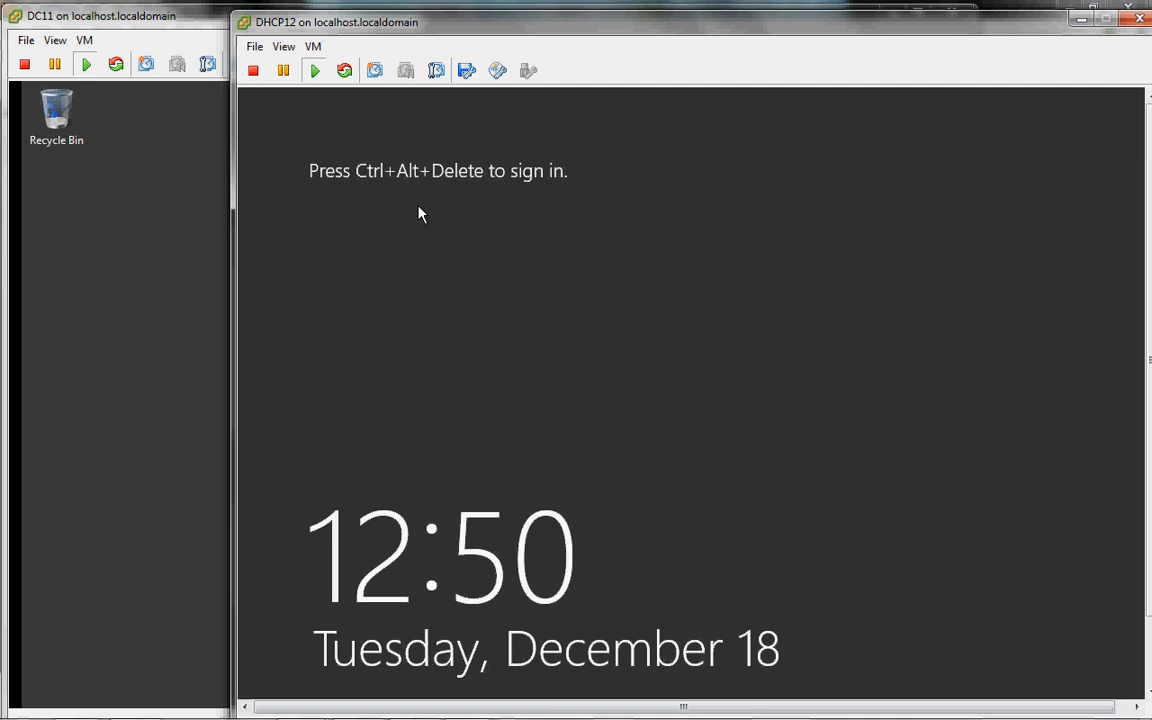
Step: Log on to the DHCP12 console as Administrator using Ctrl+Alt+Delete and the account password
key(ctrl+alt+Insert)
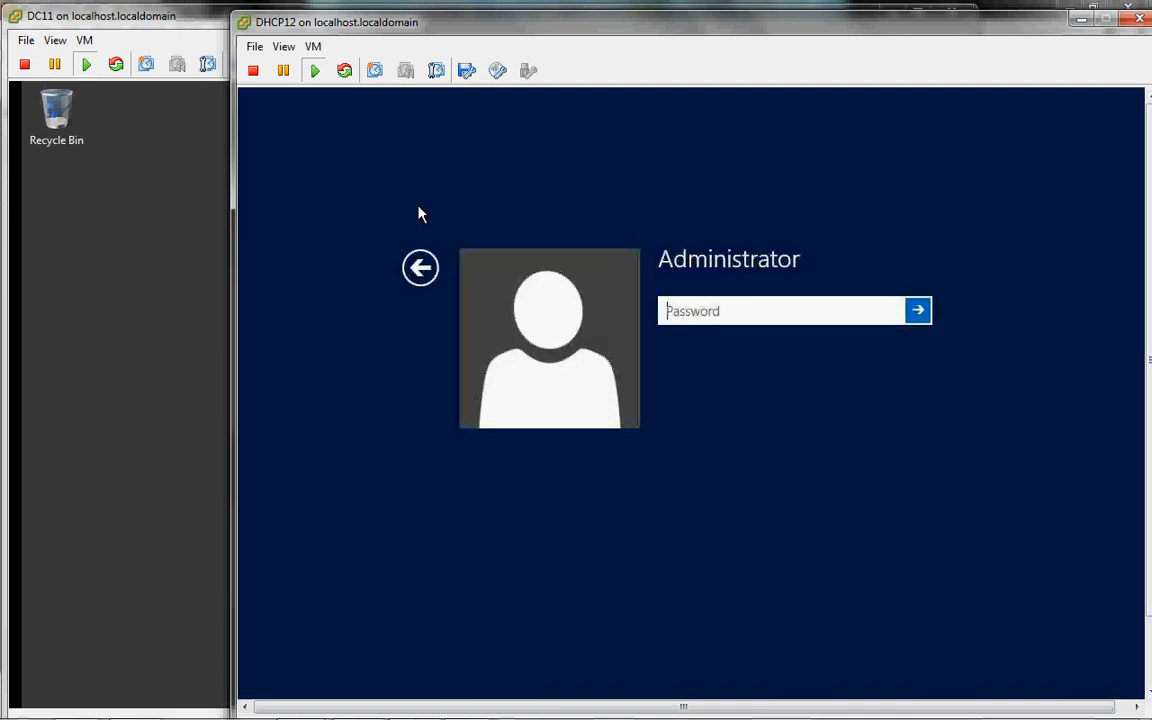
text(••••••••••)
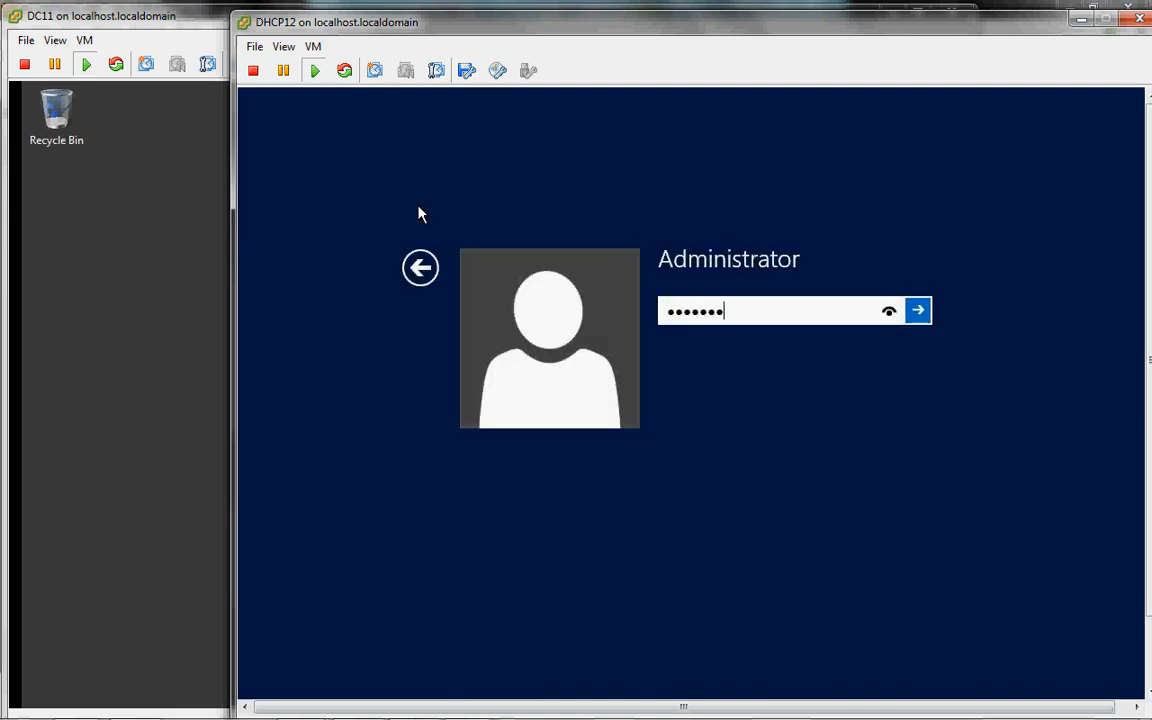
key(Return)
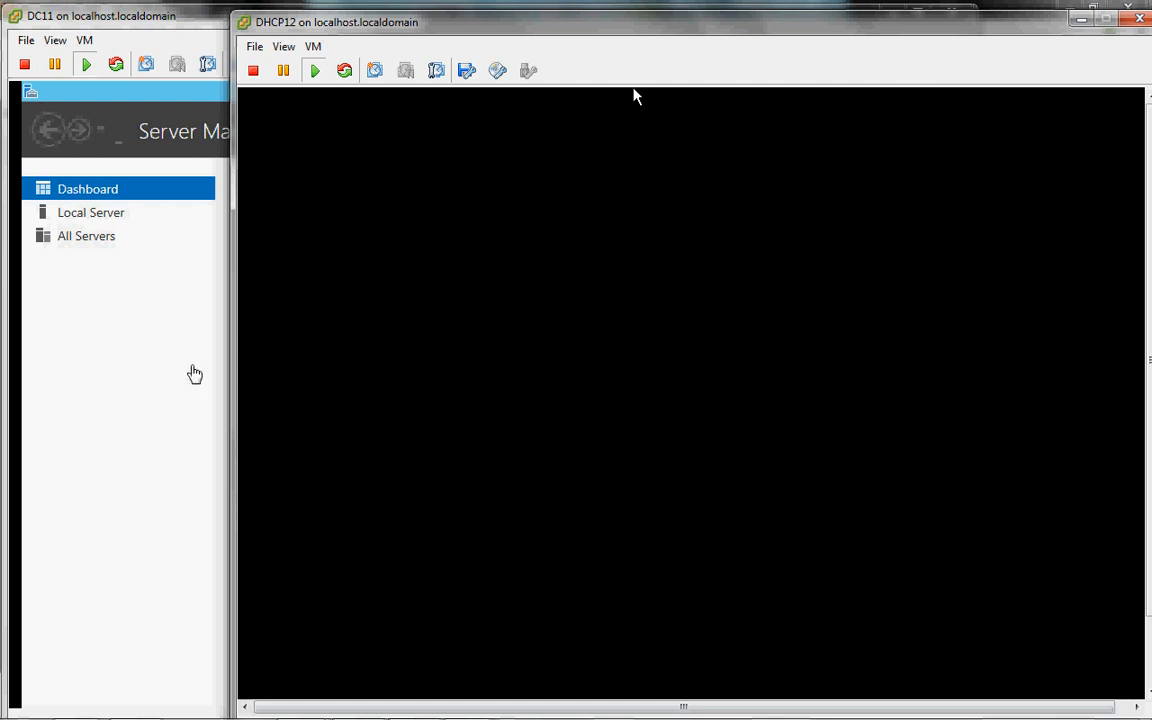
Step: Display host 192.168.1.13's networking, showing DC11 and DHCP12 on vSwitch1's Lab.Internal port group
click(166, 376)
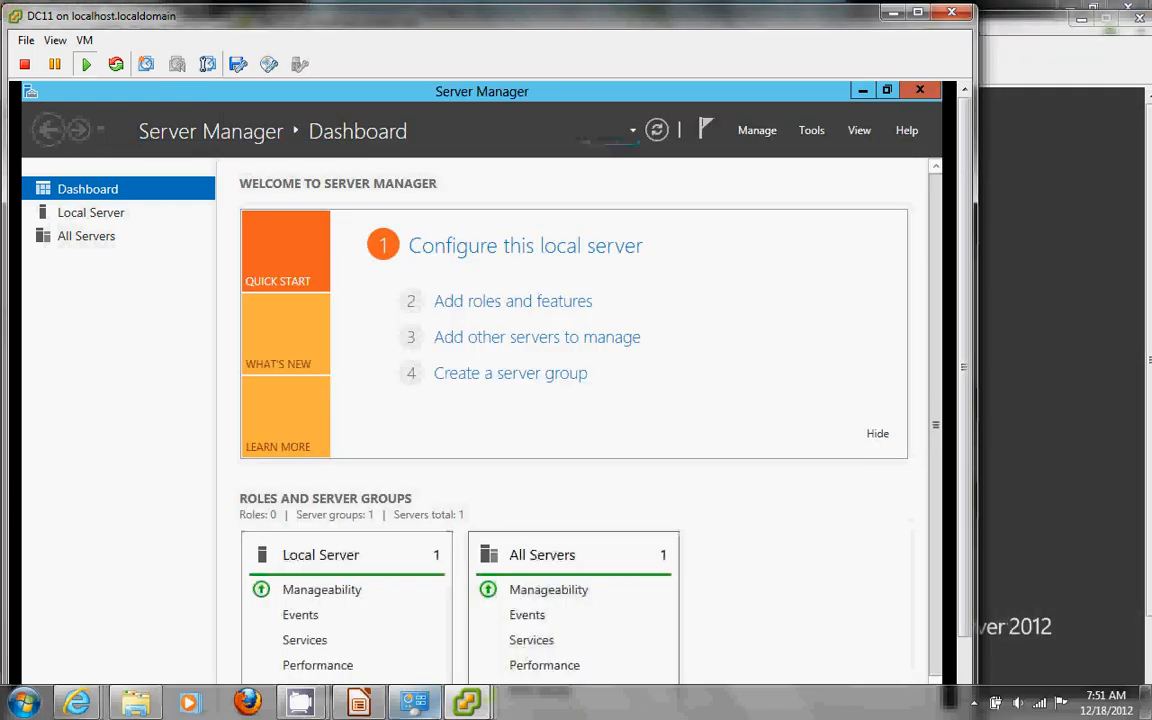
mouse_move(466, 703)
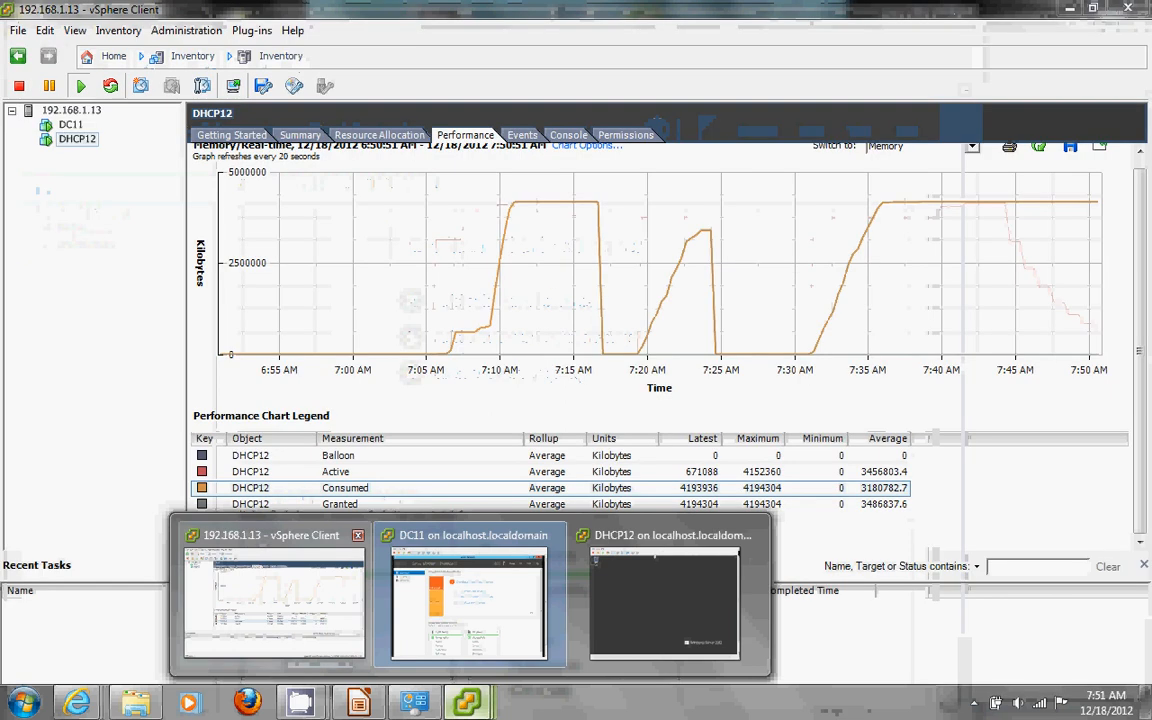
click(280, 589)
click(72, 110)
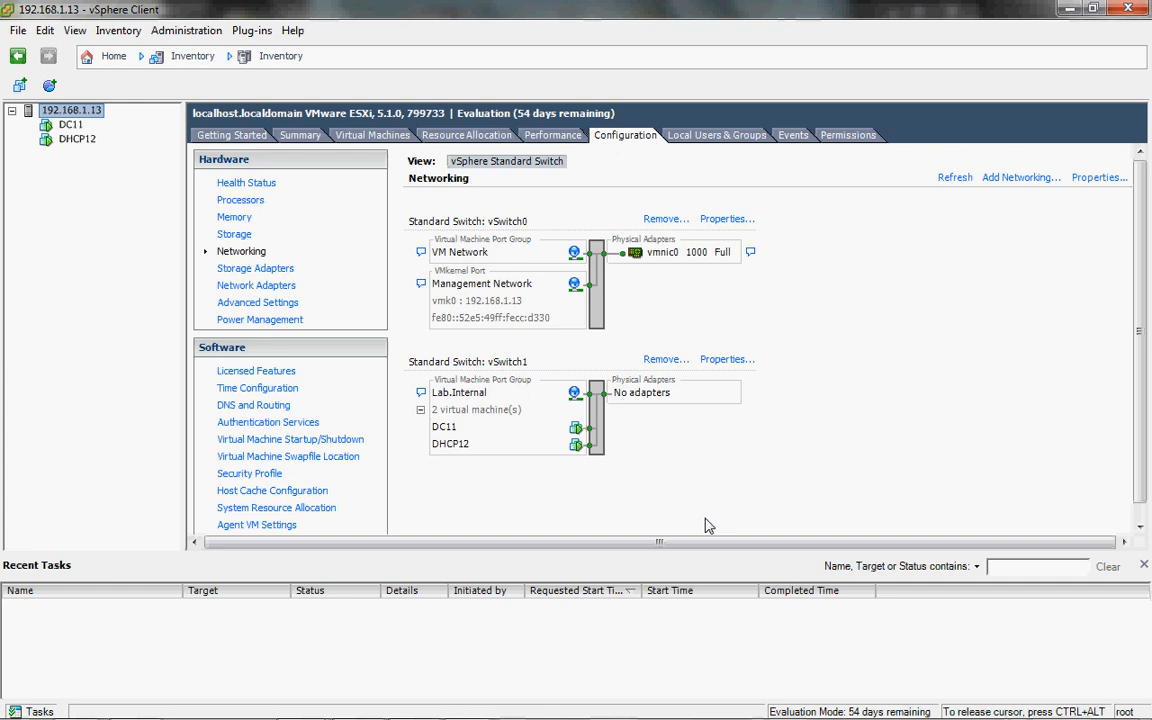
mouse_move(565, 716)
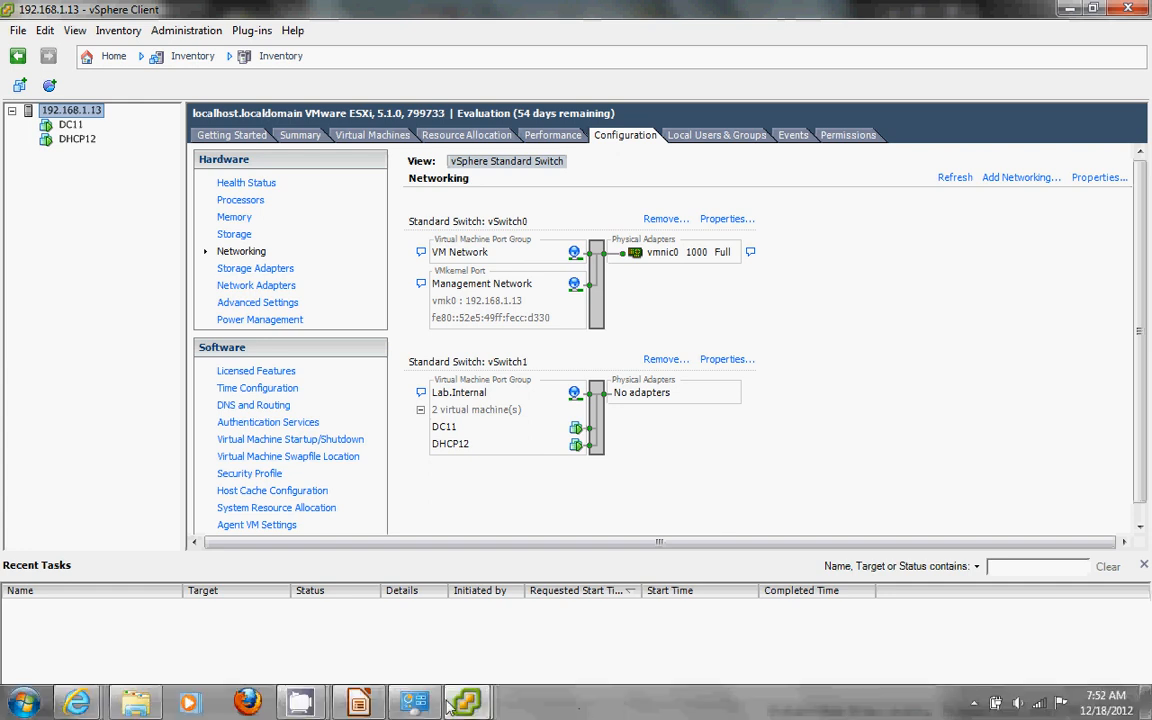
mouse_move(455, 704)
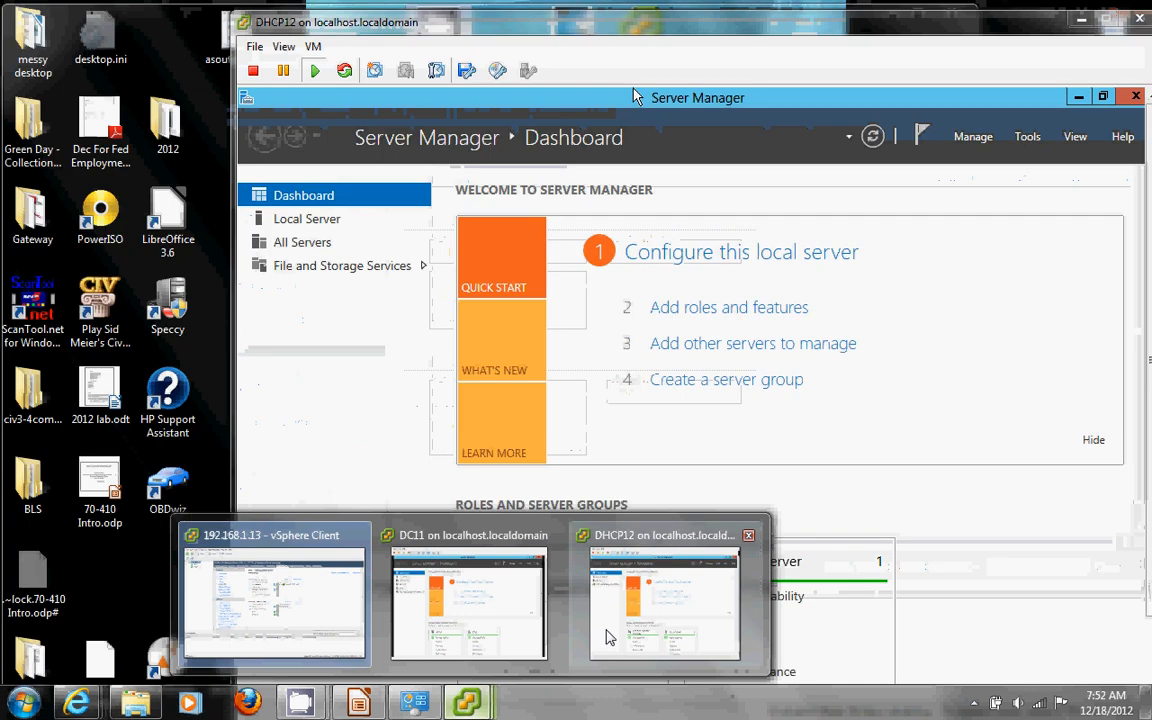
Step: On DHCP12's Local Server page, open NIC Teaming through its Disabled link
click(607, 635)
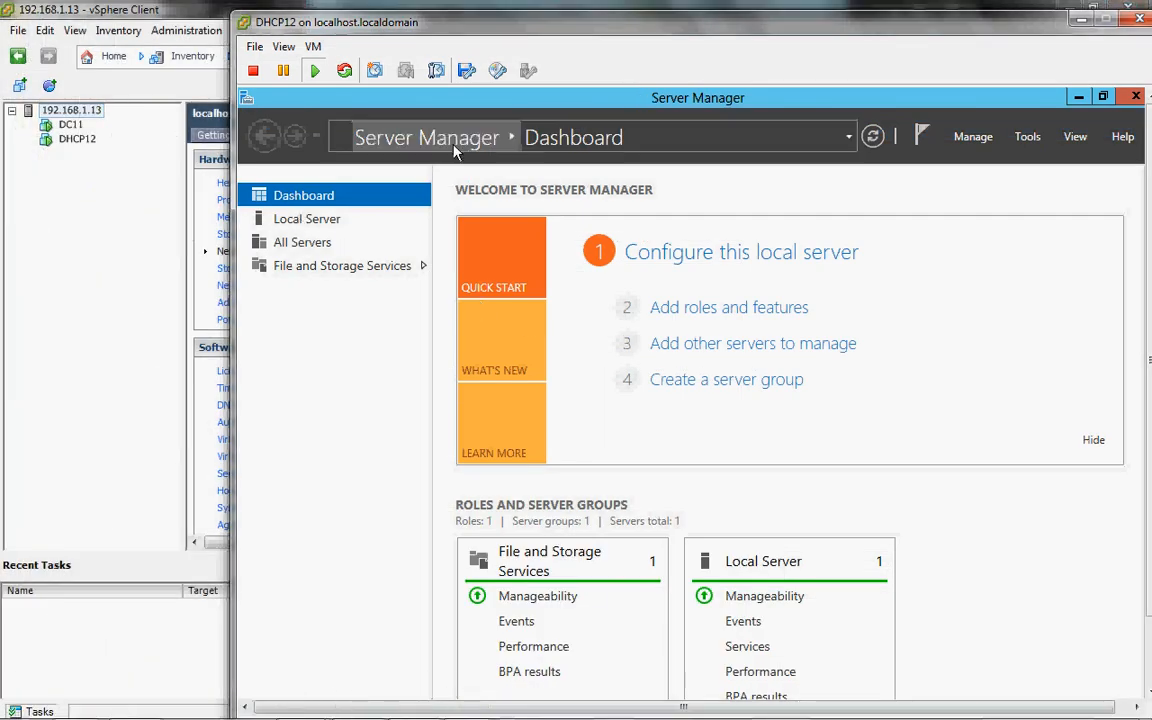
click(338, 222)
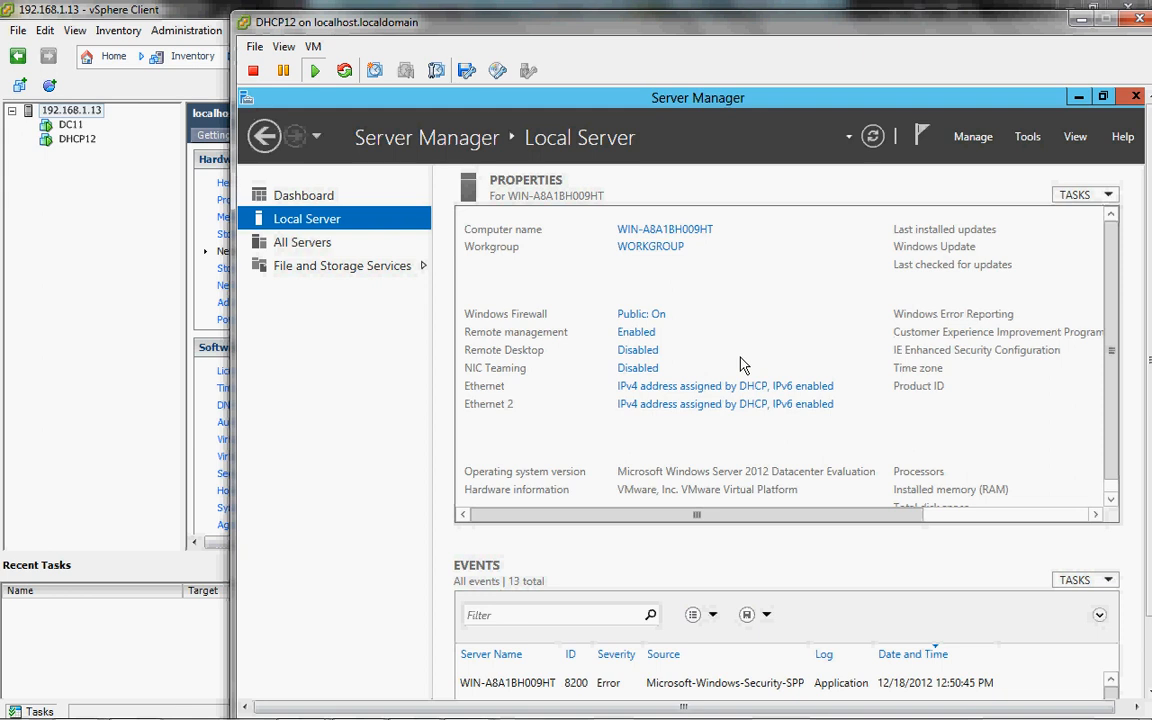
click(640, 368)
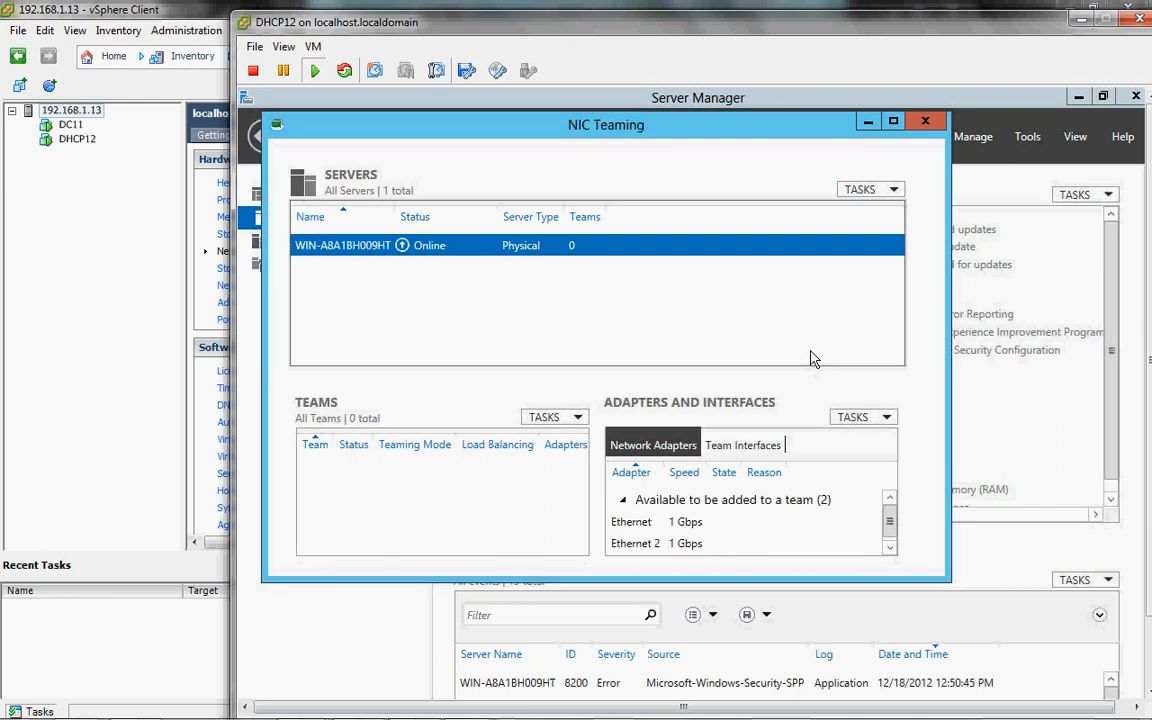
Step: Explore the team actions and the server and Ethernet adapter context menus in NIC Teaming
click(558, 418)
click(558, 418)
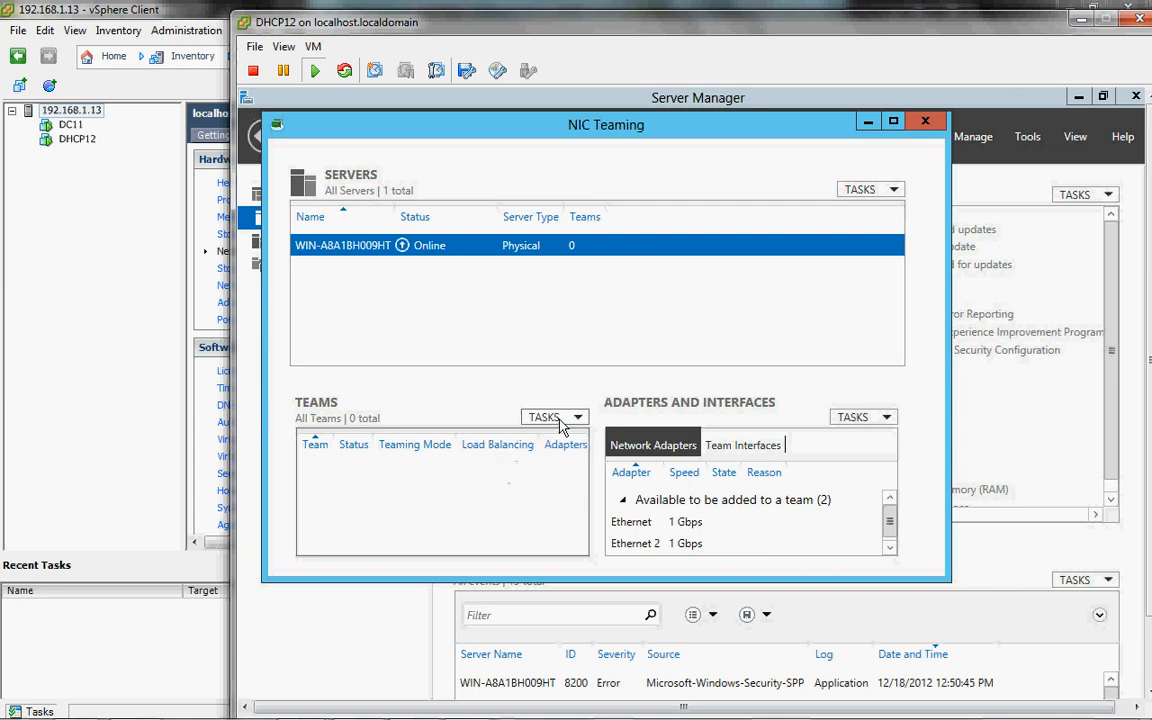
click(558, 418)
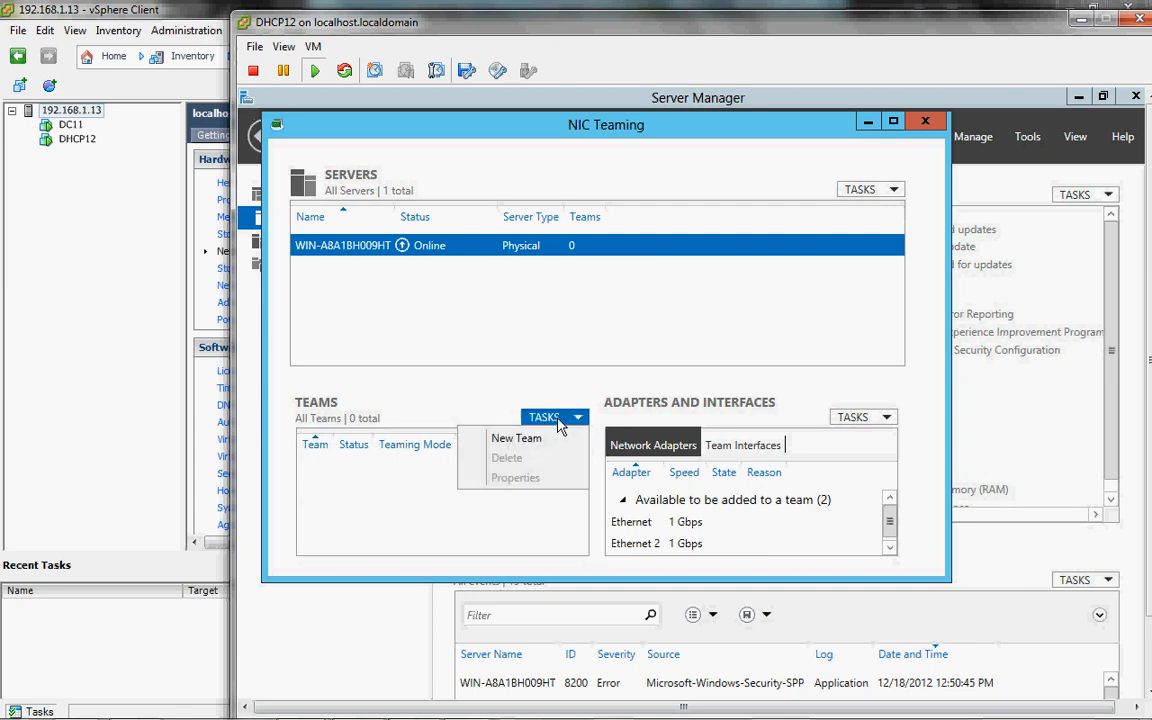
click(500, 244)
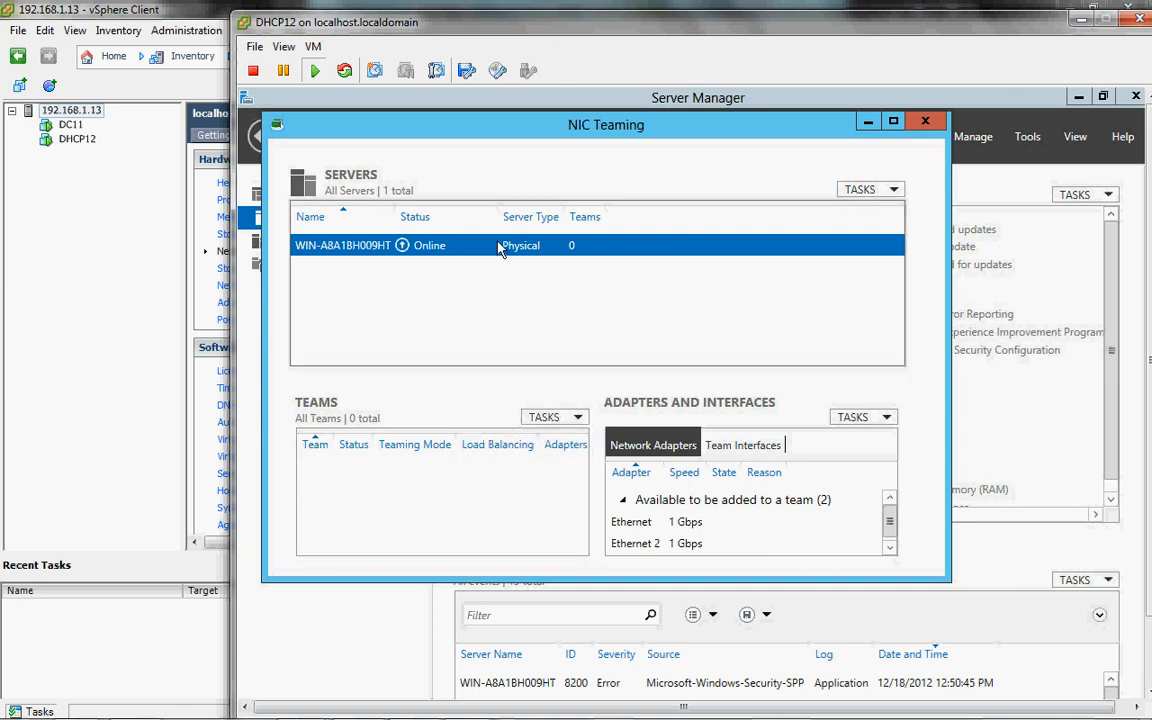
right_click(500, 247)
click(591, 379)
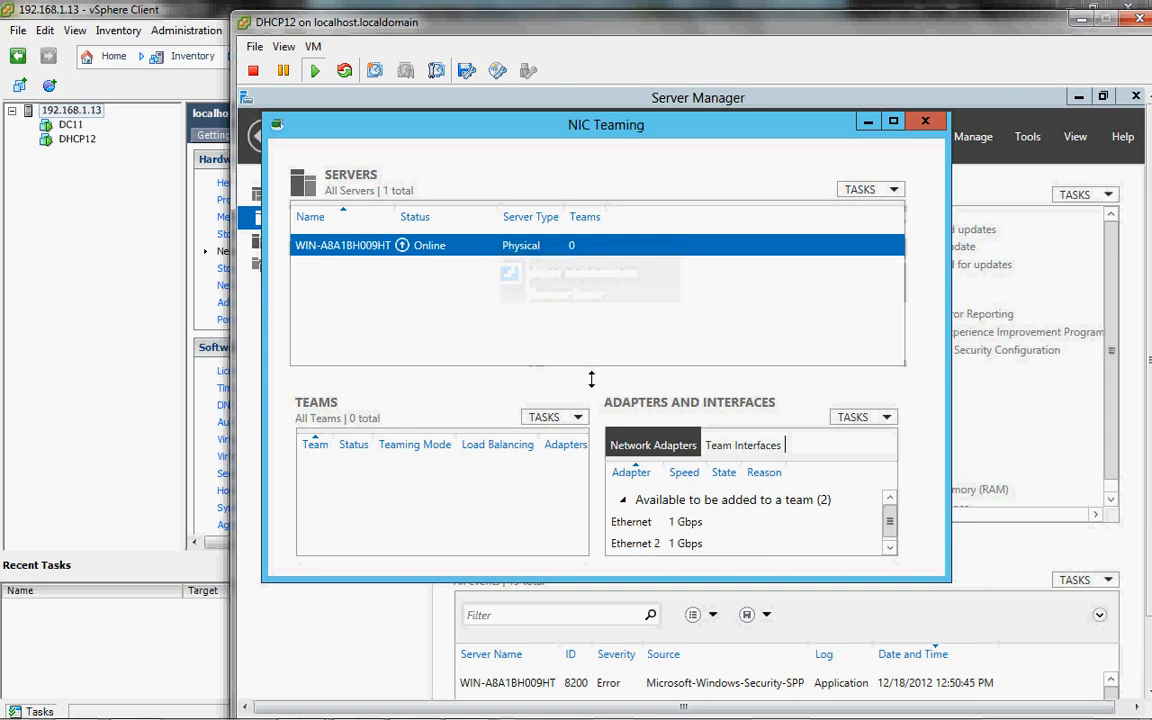
right_click(654, 530)
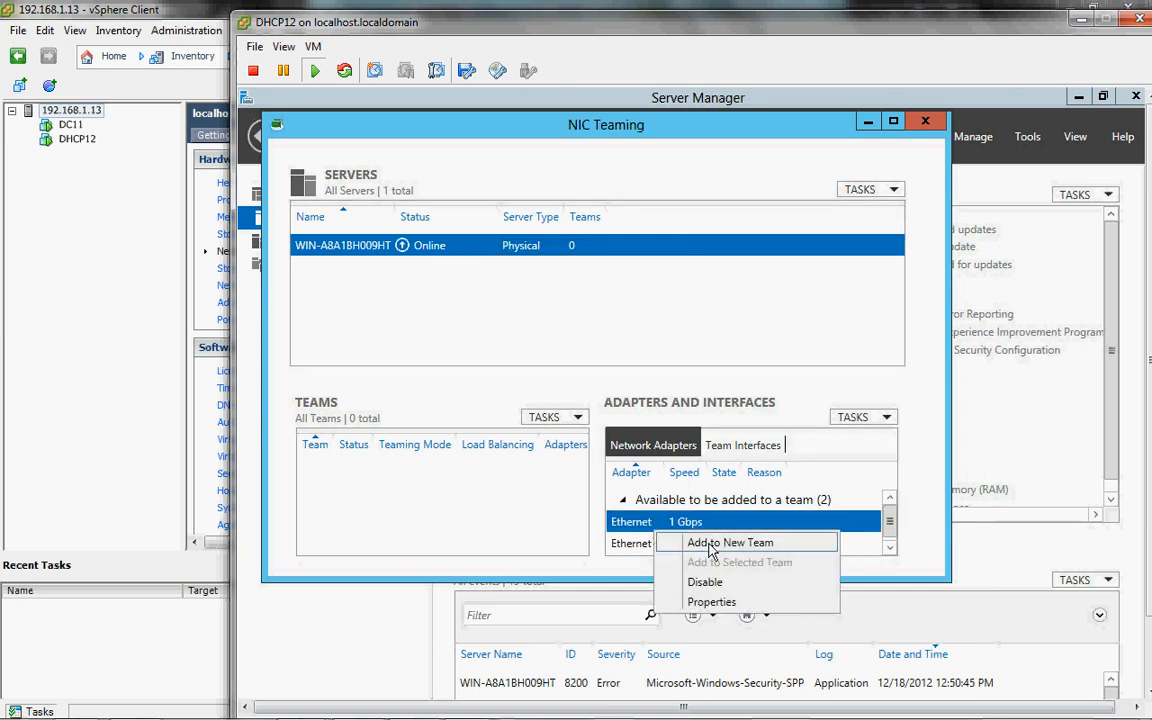
click(482, 501)
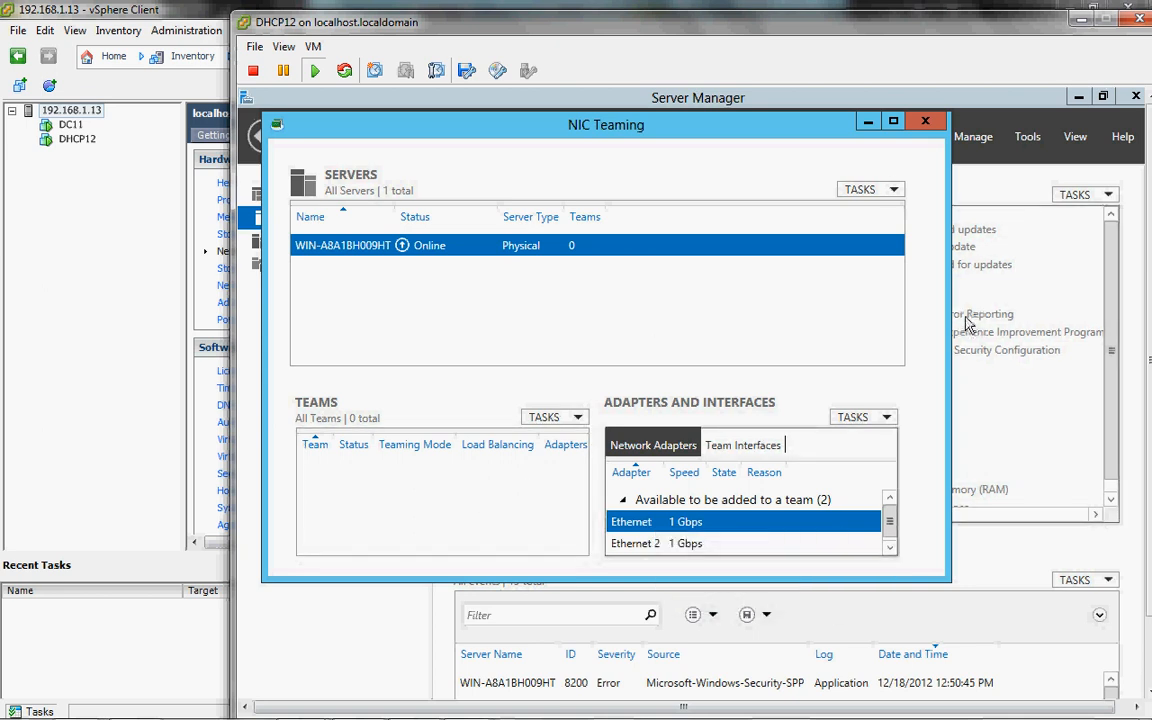
Step: Choose New Team from the TEAMS TASKS menu
click(882, 191)
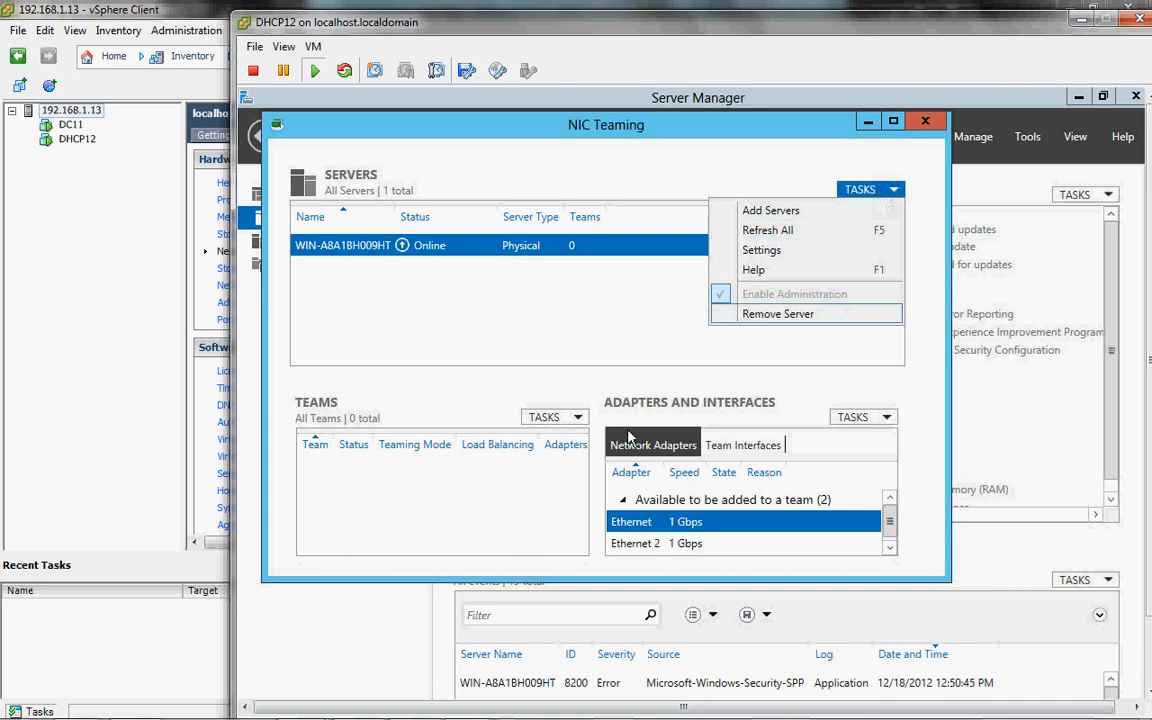
click(558, 420)
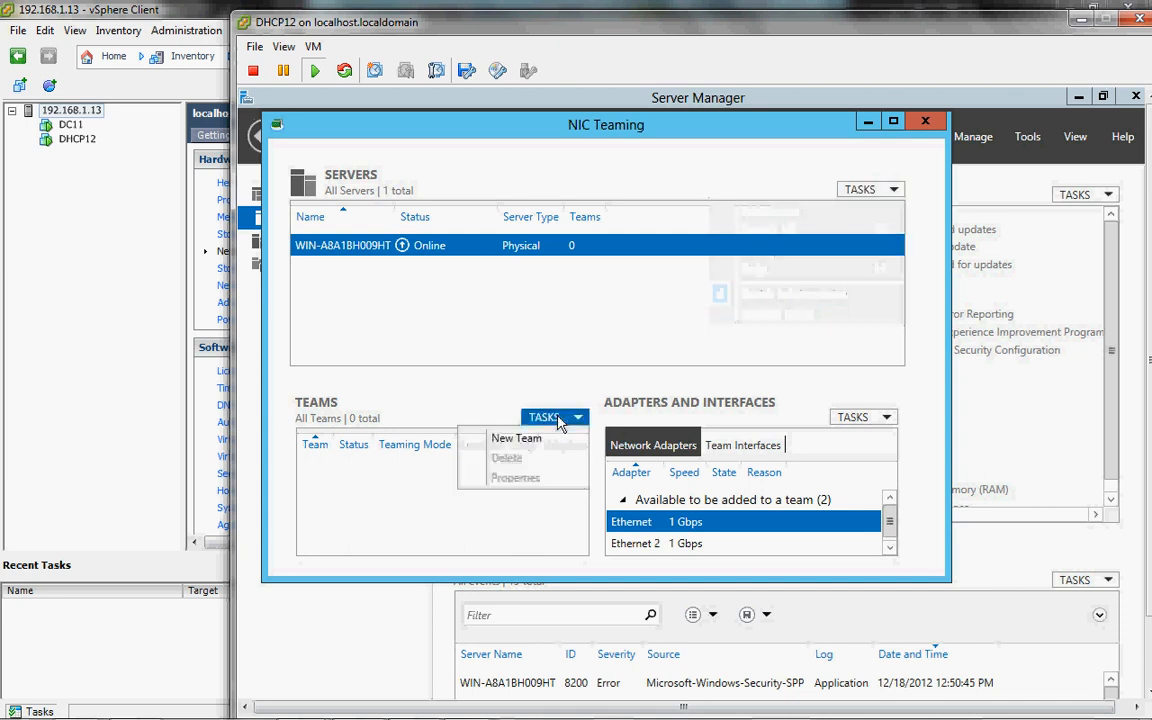
click(548, 442)
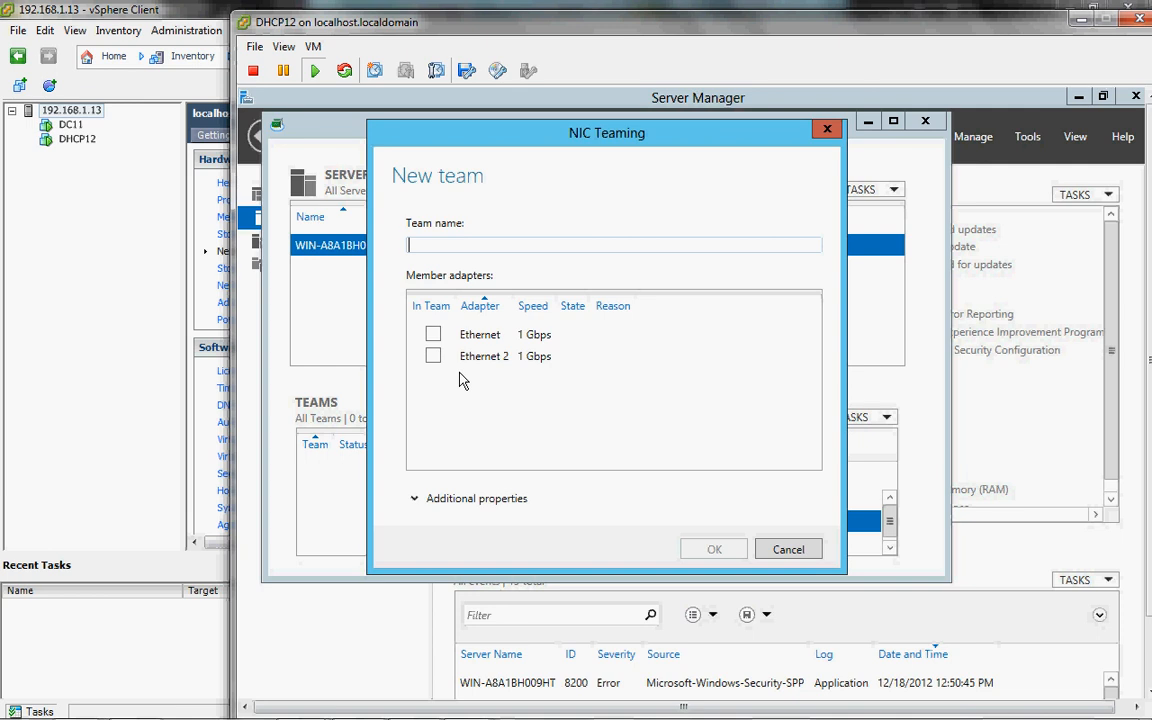
Step: Create the team NicTeam with Ethernet and Ethernet 2 as its member adapters
text(NicTeam)
click(433, 334)
click(433, 356)
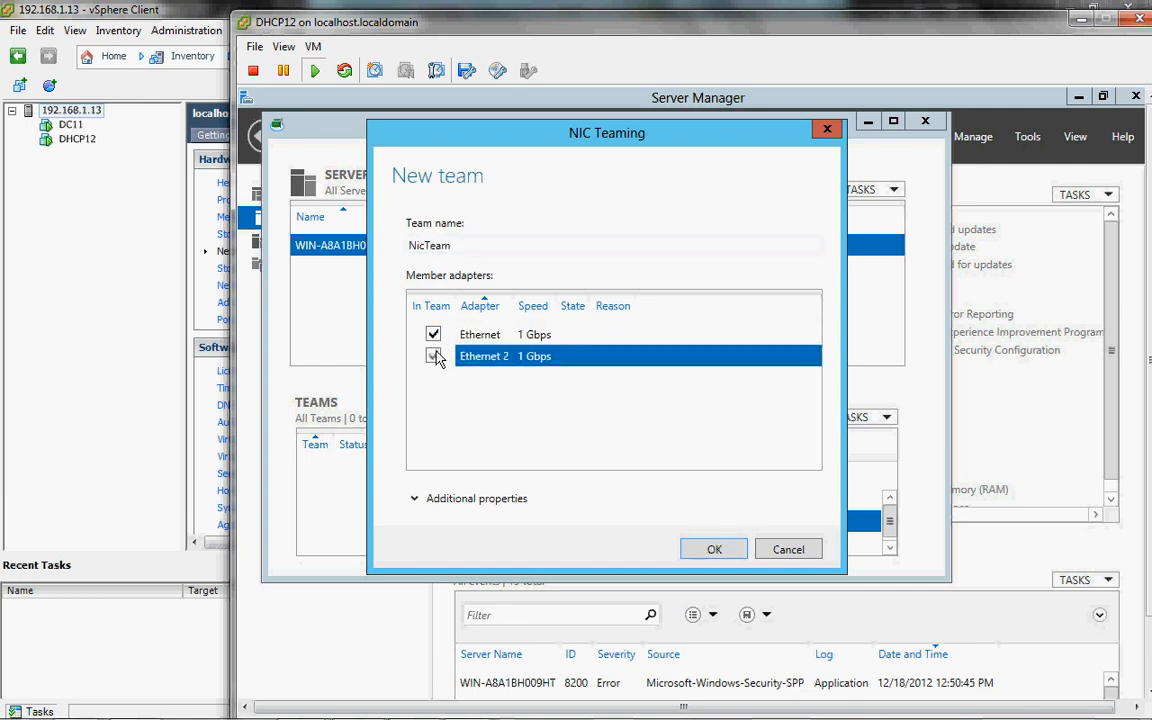
click(714, 550)
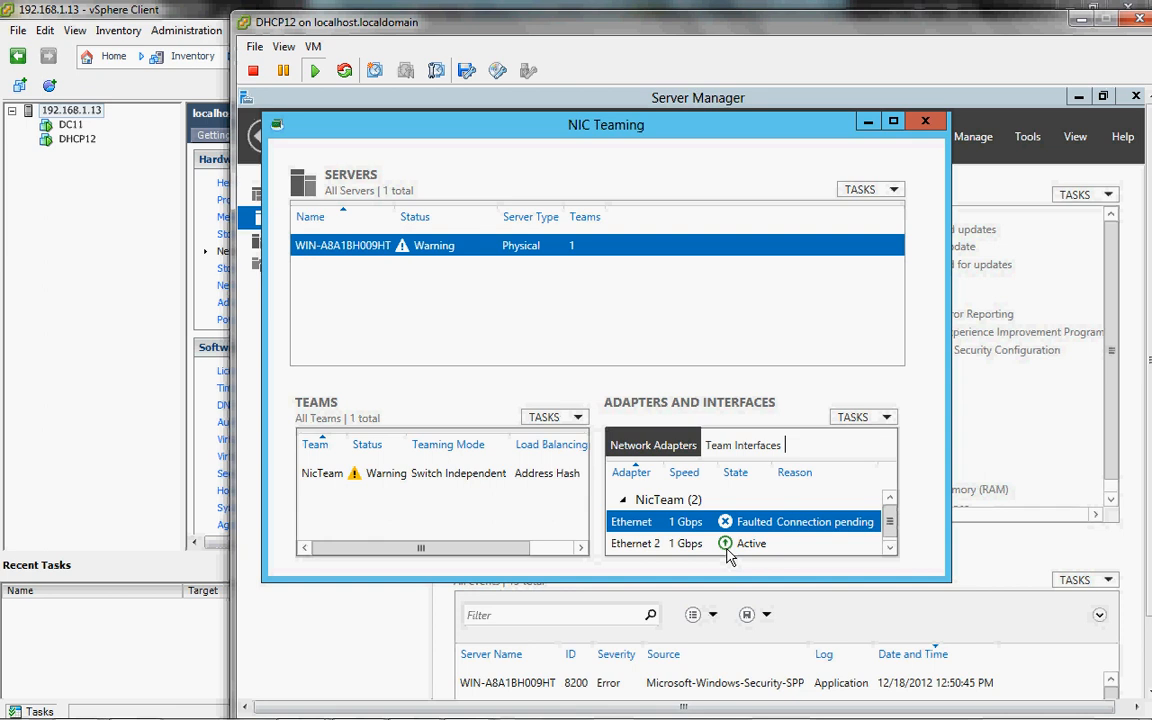
Step: Review NicTeam's properties without changes, then close NIC Teaming so Local Server shows Enabled
click(490, 486)
right_click(490, 486)
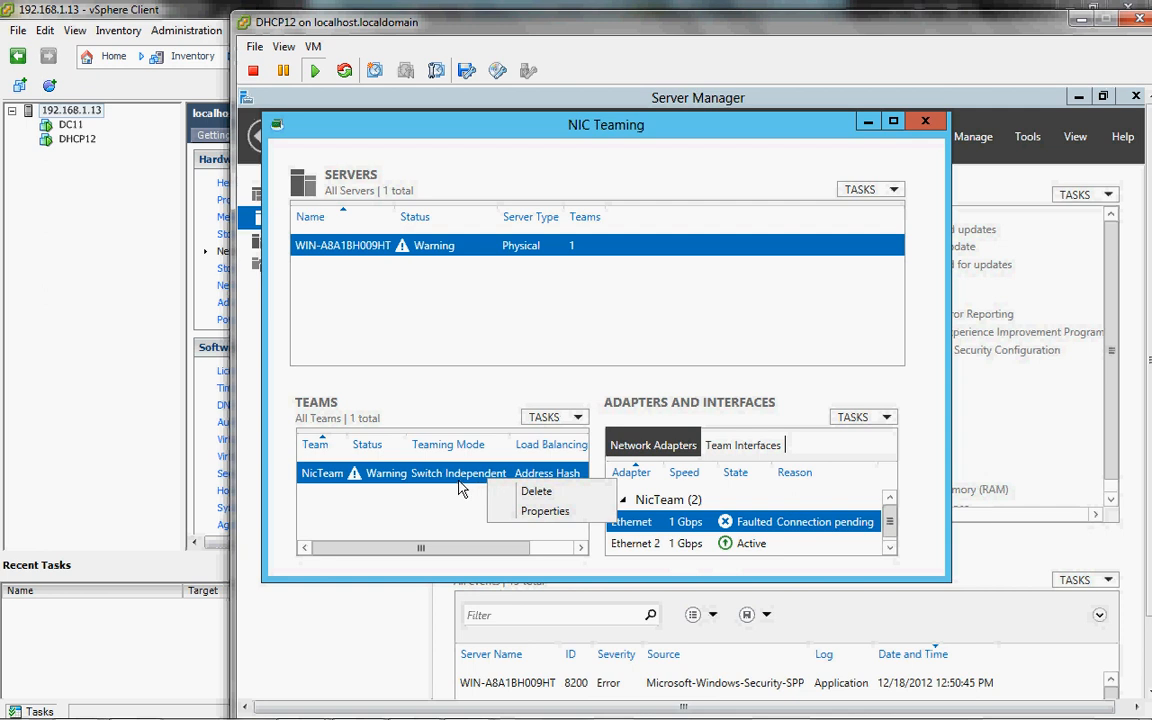
click(460, 484)
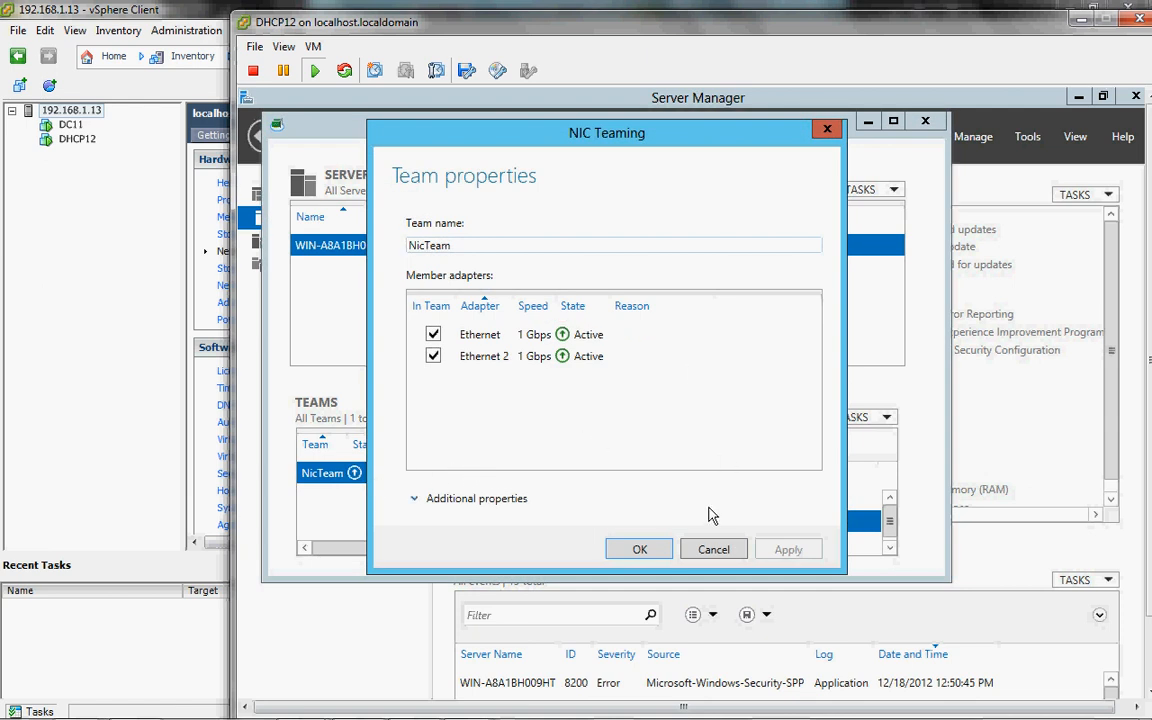
click(710, 548)
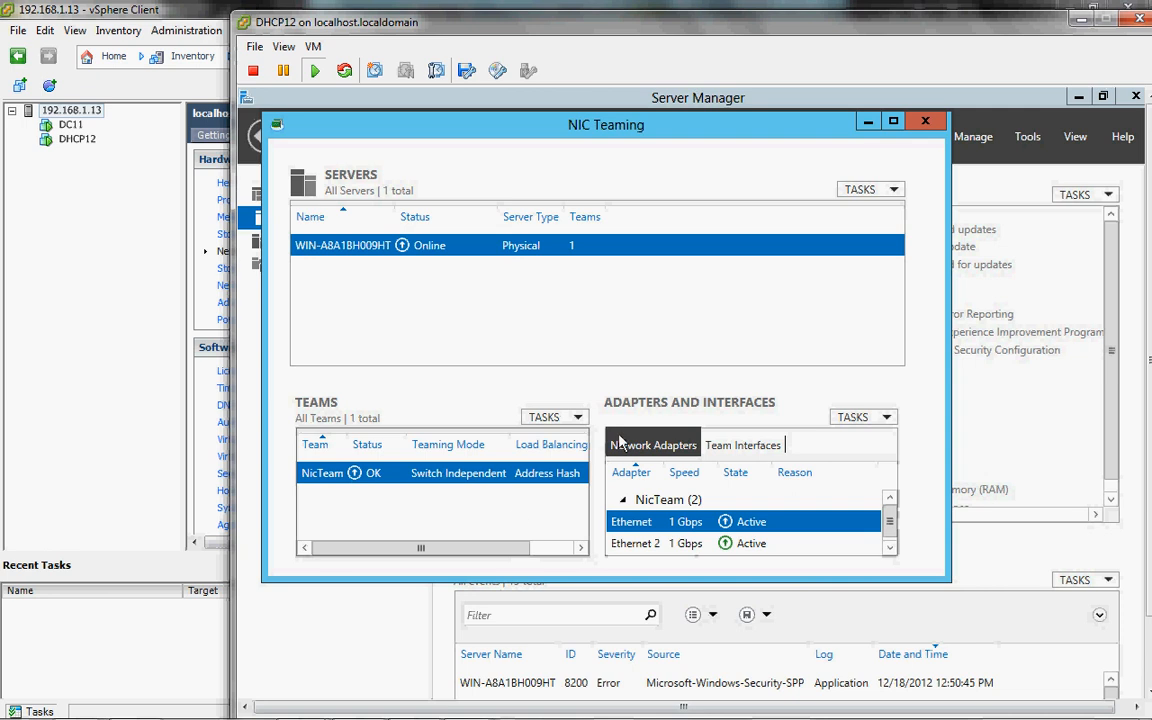
click(925, 123)
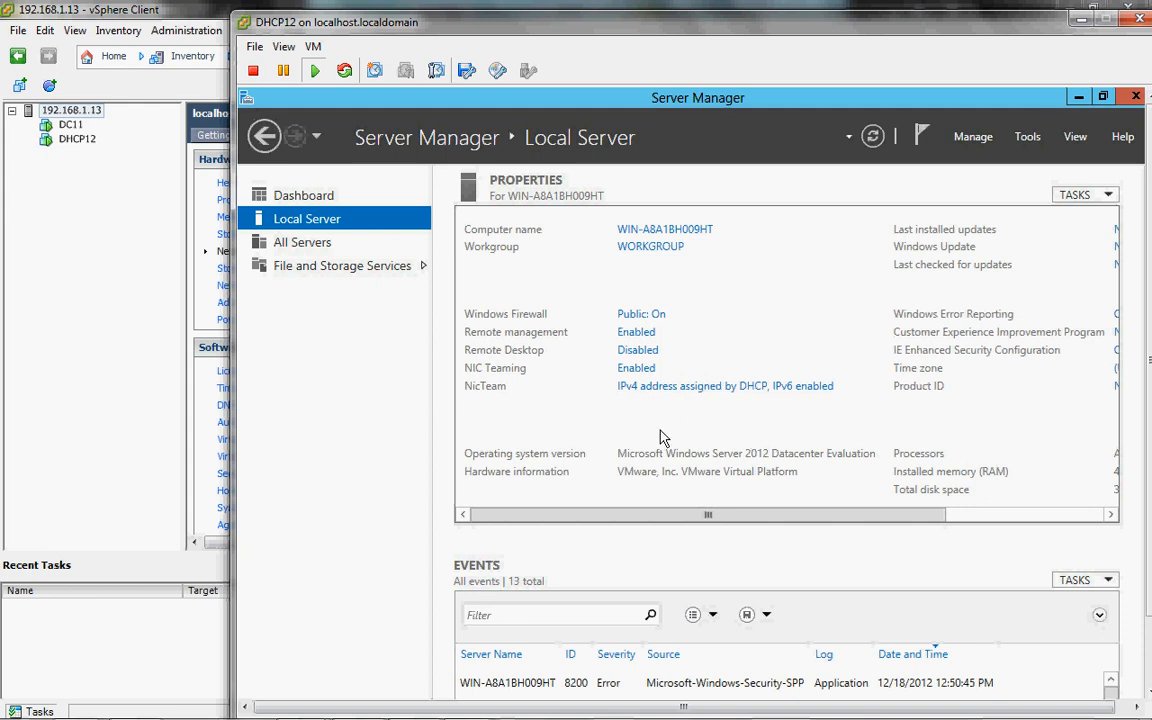
Step: Open the NicTeam connection's status, then its Properties to show the protocol list
click(755, 387)
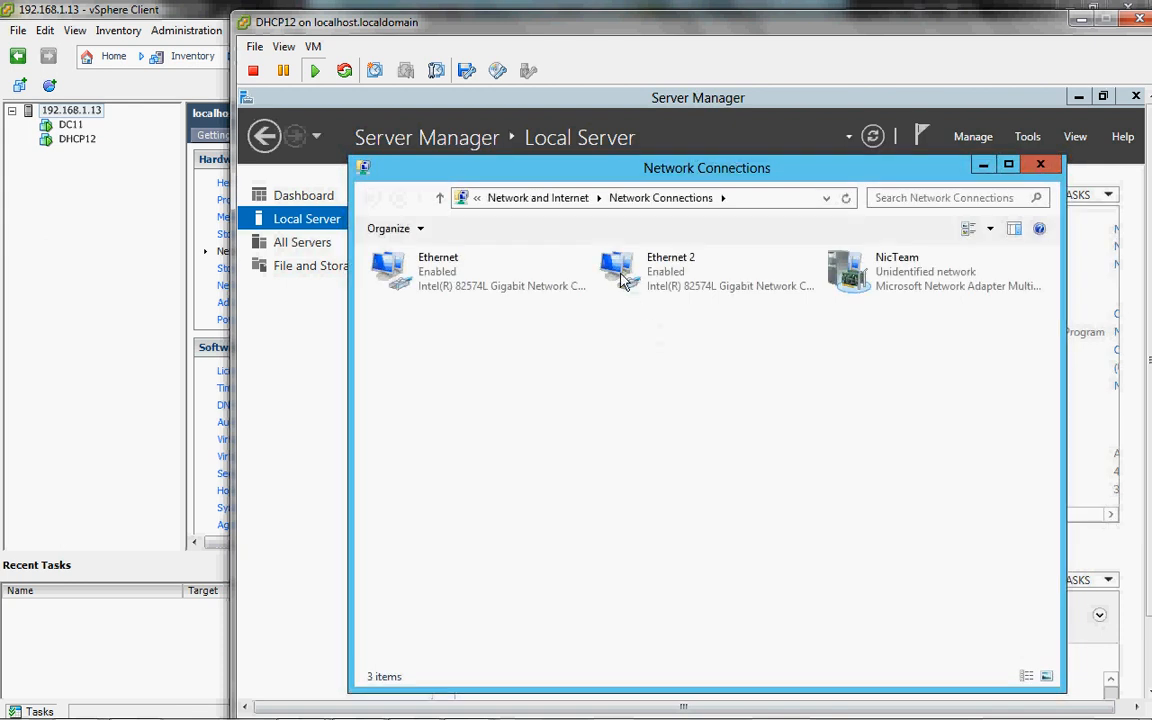
click(623, 280)
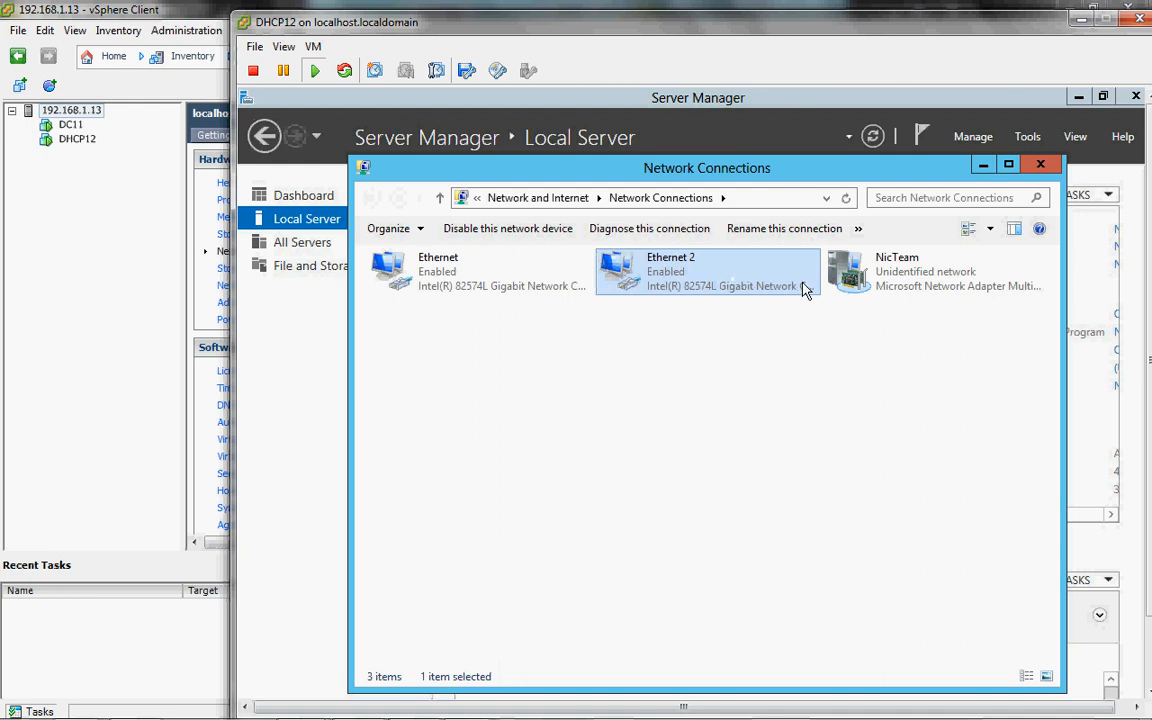
double_click(848, 278)
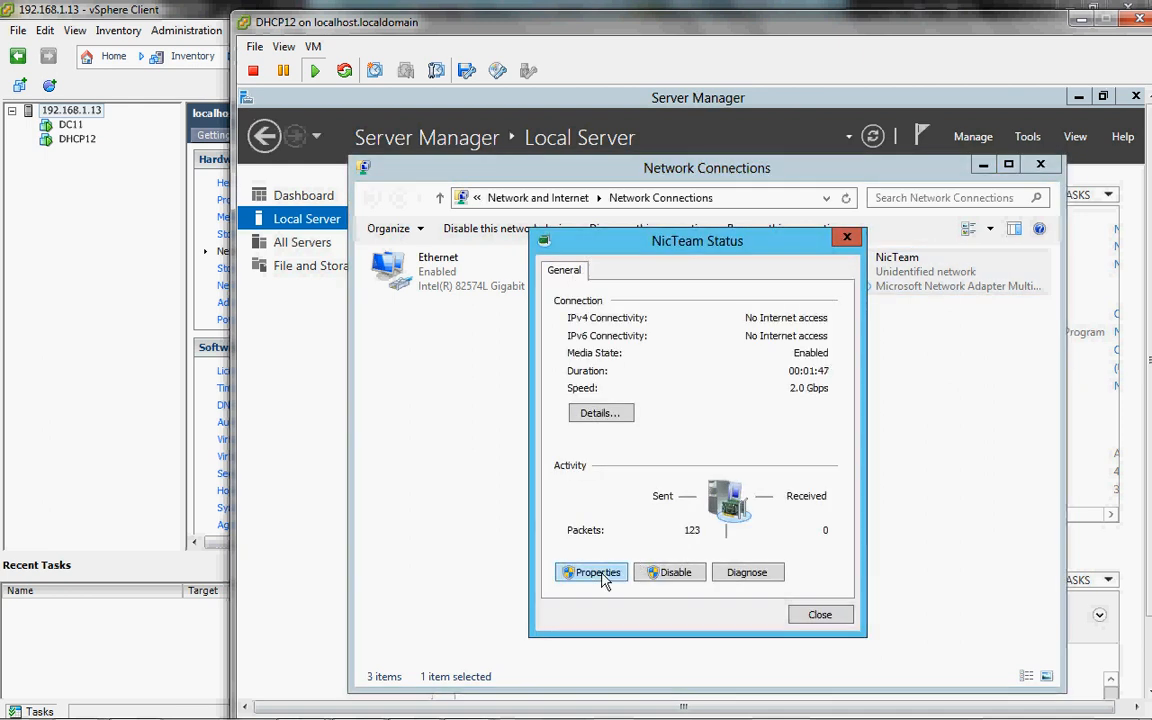
click(605, 573)
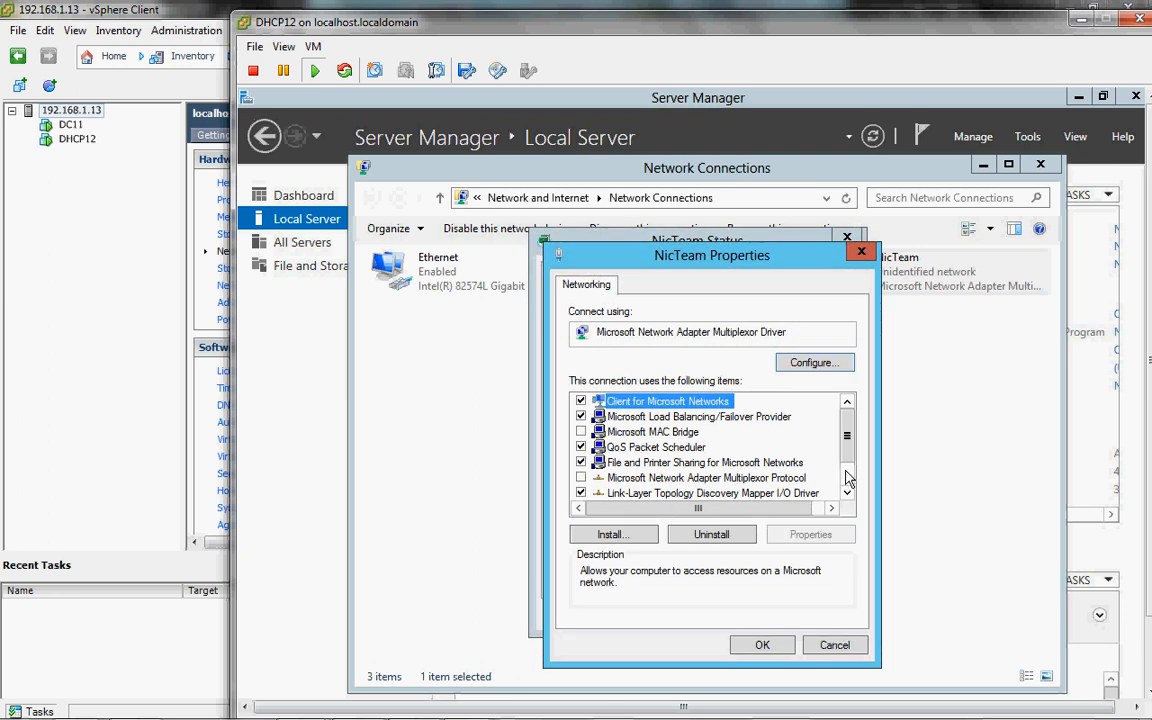
scroll(762, 430, down, 1)
Step: Set NicTeam's IPv4 to static 10.1.1.12, mask 255.255.255.0, gateway 10.1.1.1, DNS 10.1.1.11
click(752, 500)
double_click(752, 500)
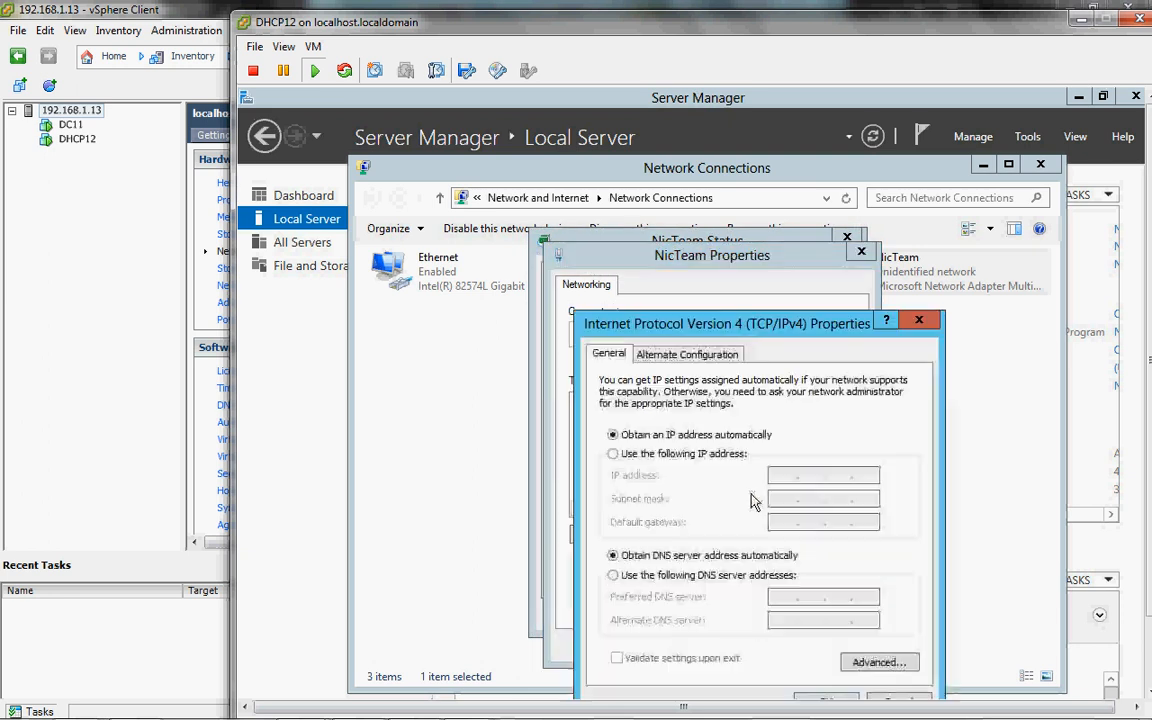
click(683, 458)
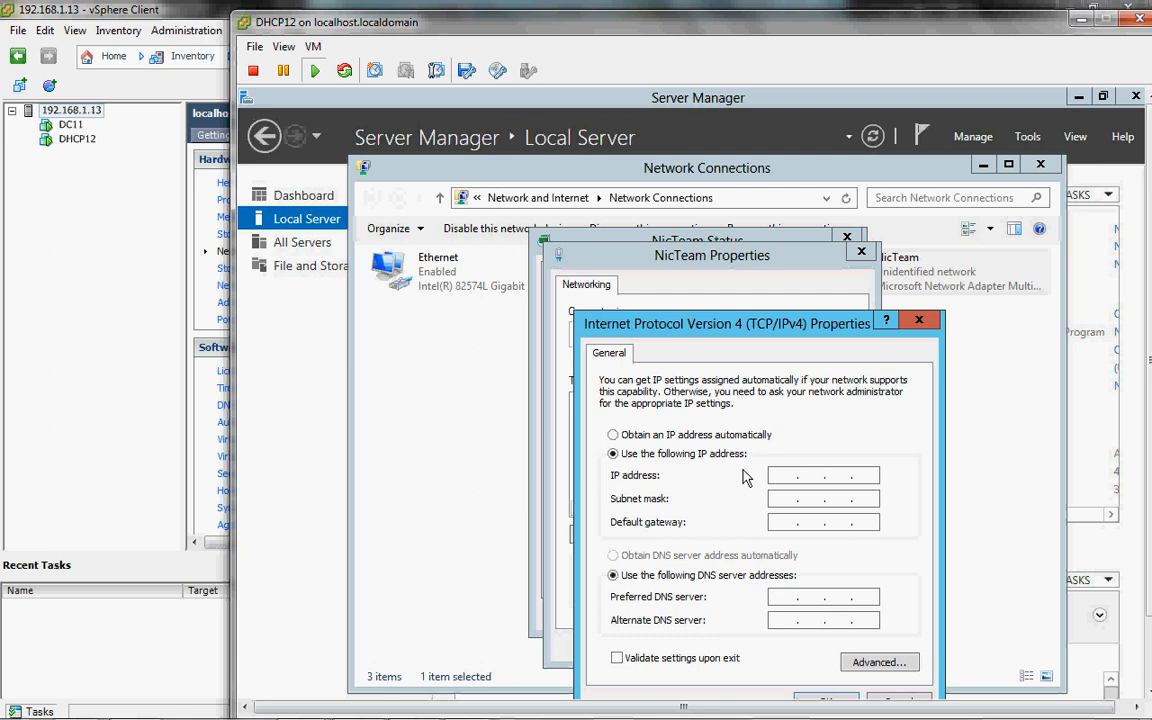
click(779, 477)
text(10 . 1 . 1 . 12)
key(Tab)
text(255.255.255)
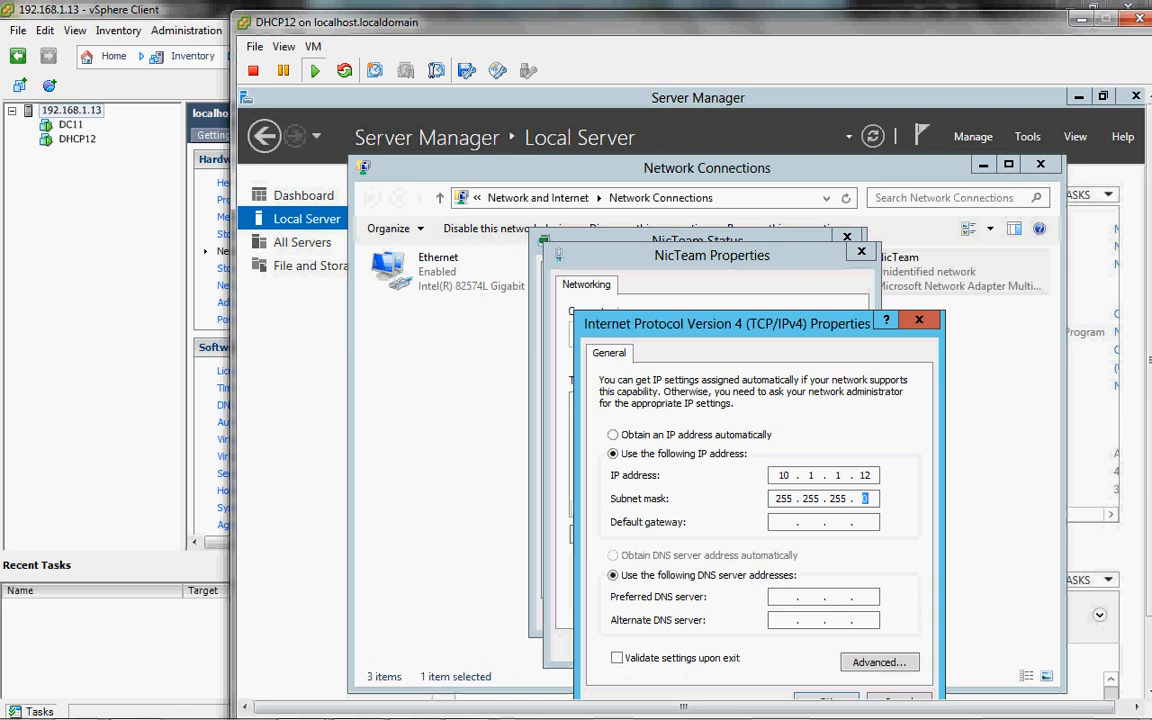
key(Tab)
text(10 . 1 . 1 . 1)
key(Tab)
key(Tab)
text(10.1.1.11)
Step: Apply the IPv4 settings and close the NicTeam Properties and Status dialogs
drag(716, 323, 688, 248)
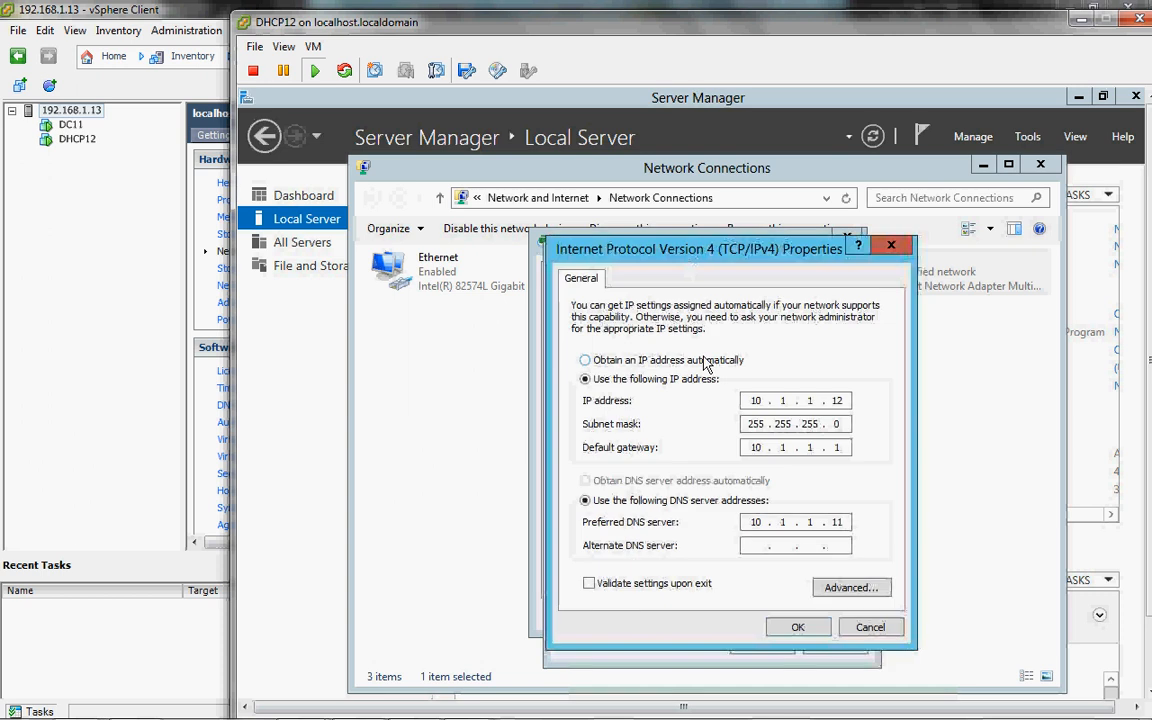
click(786, 630)
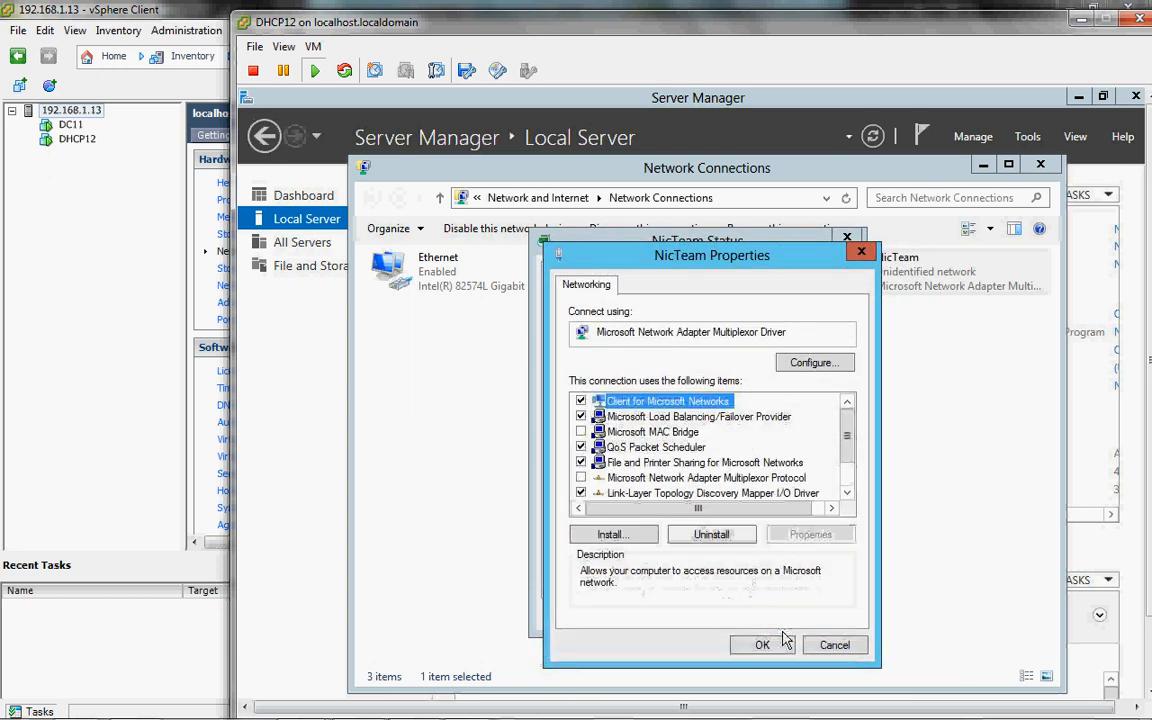
click(778, 647)
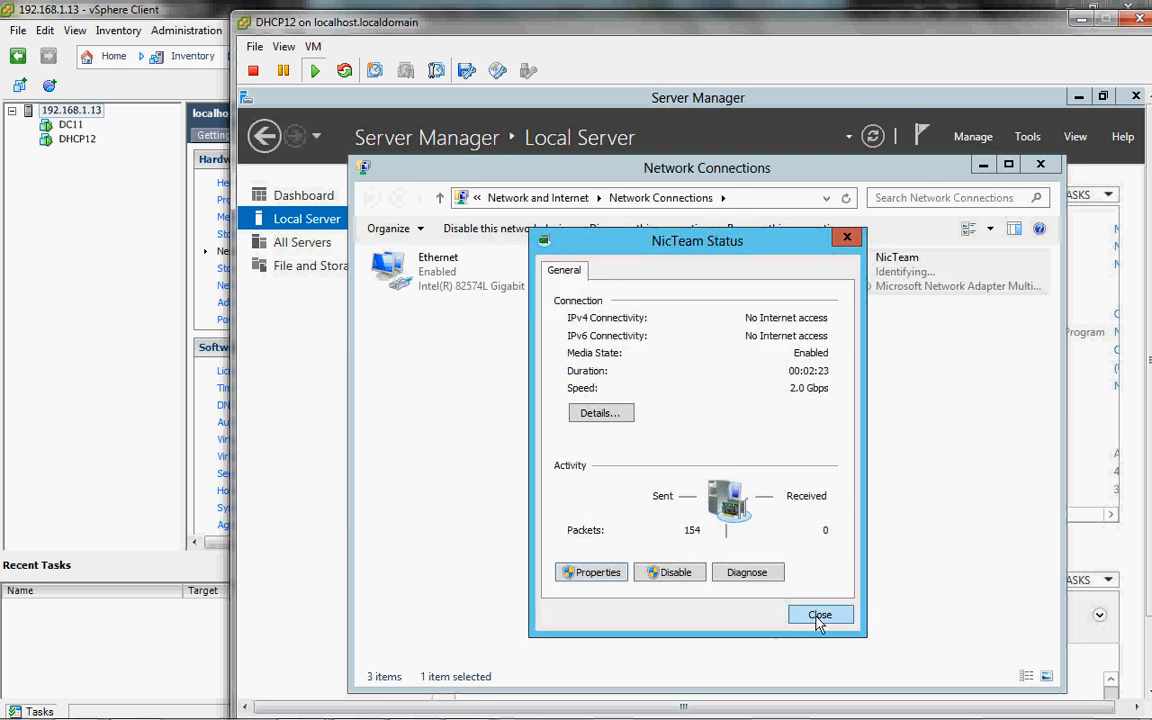
click(818, 617)
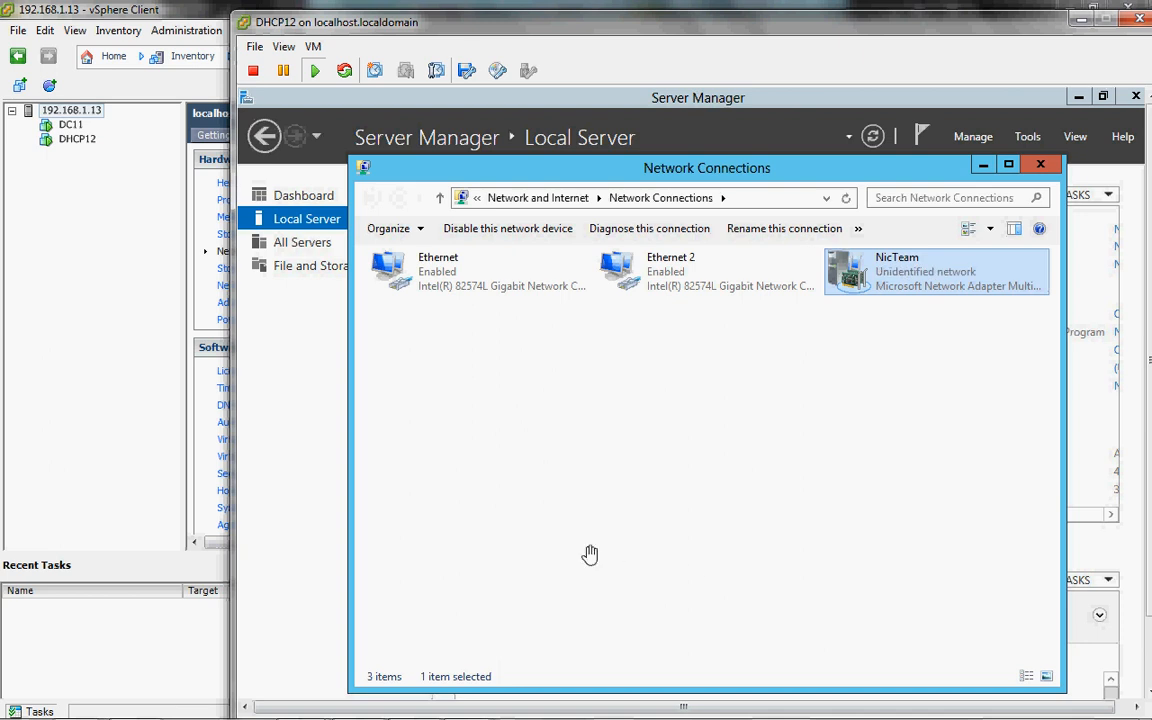
Step: In an administrator PowerShell, ping 10.1.1.11, which fails
key(super)
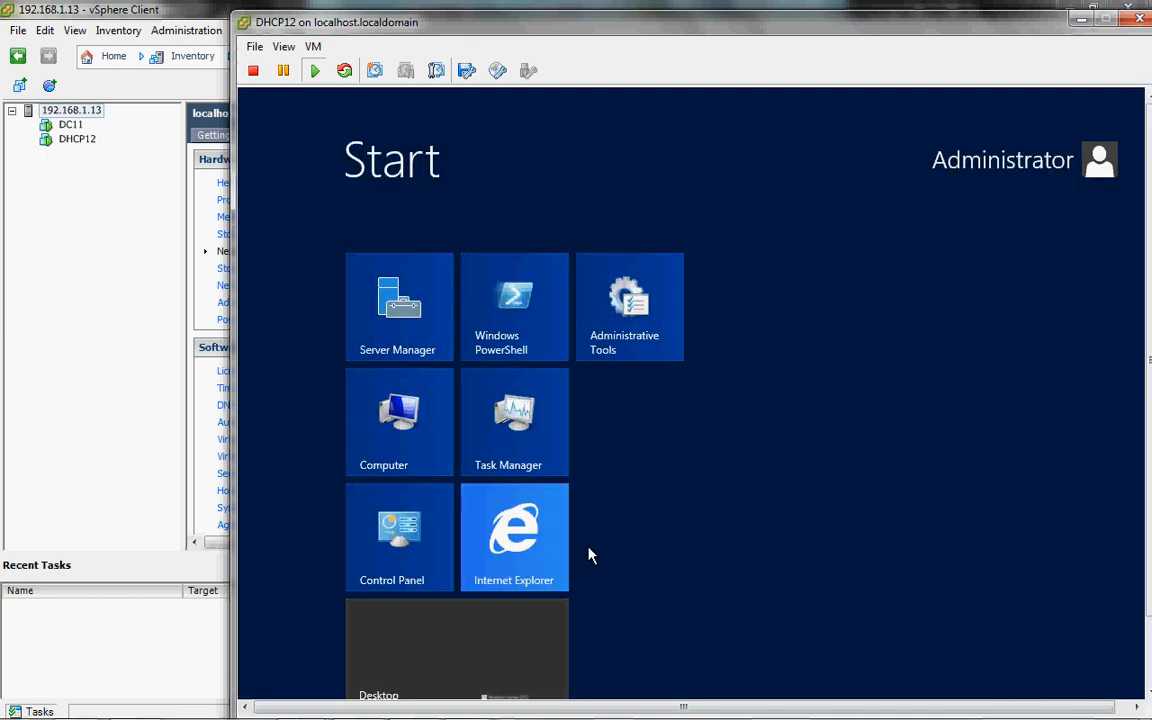
click(505, 350)
text(p)
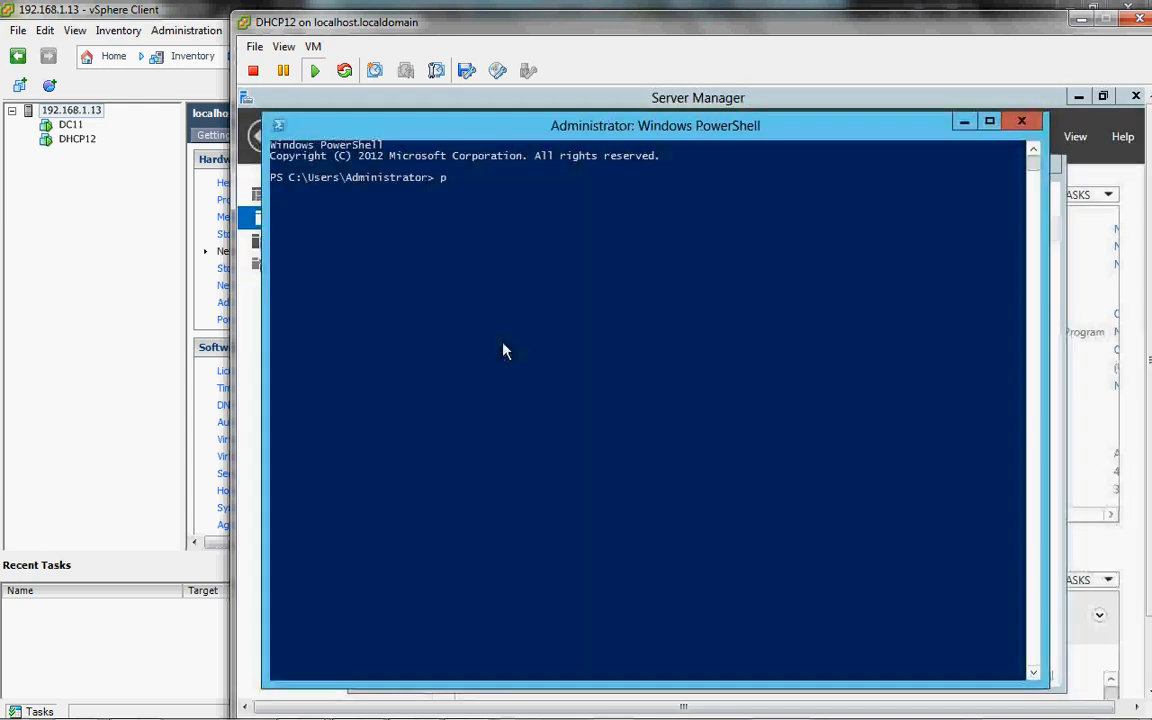
text(ing 10.1.1)
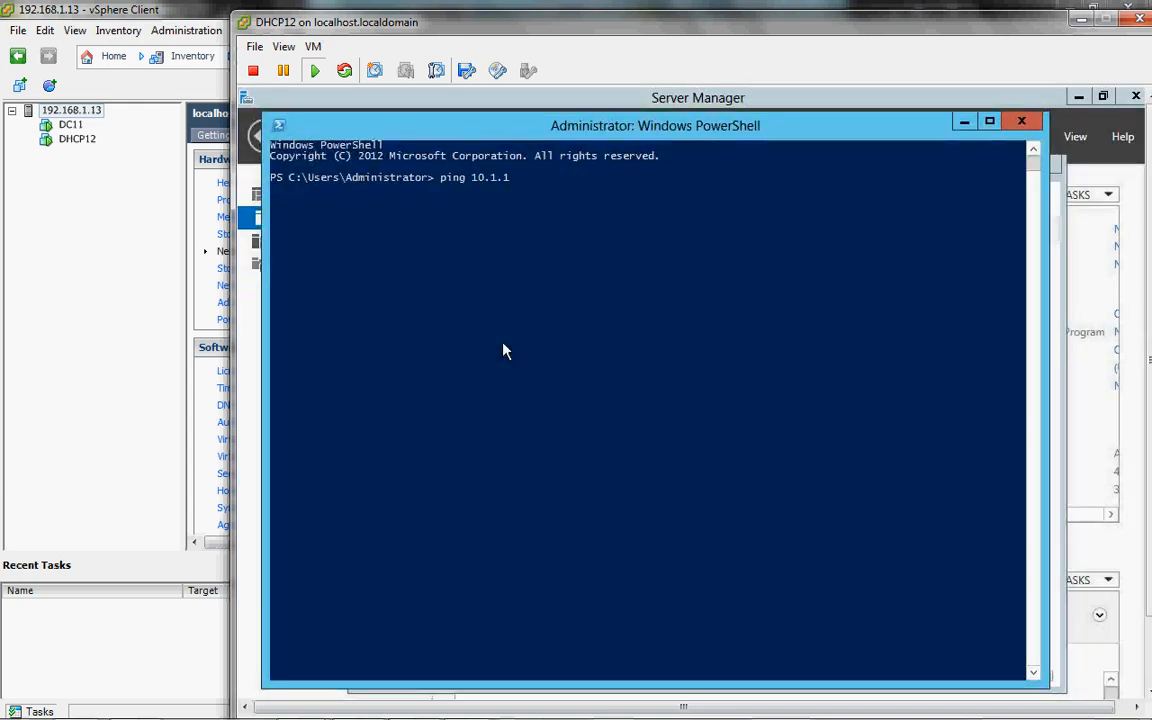
text(.11)
key(Return)
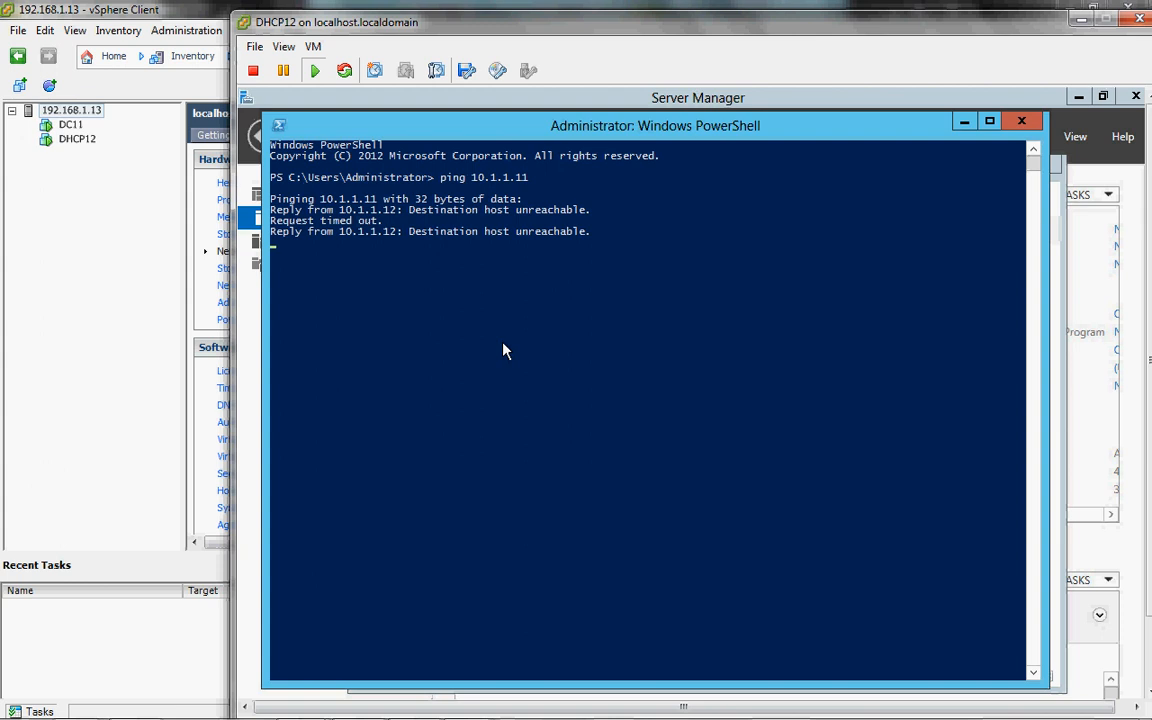
Step: Look up lab and lab.internal with nslookup, both failing, then clear PowerShell and Network Connections away
key(super)
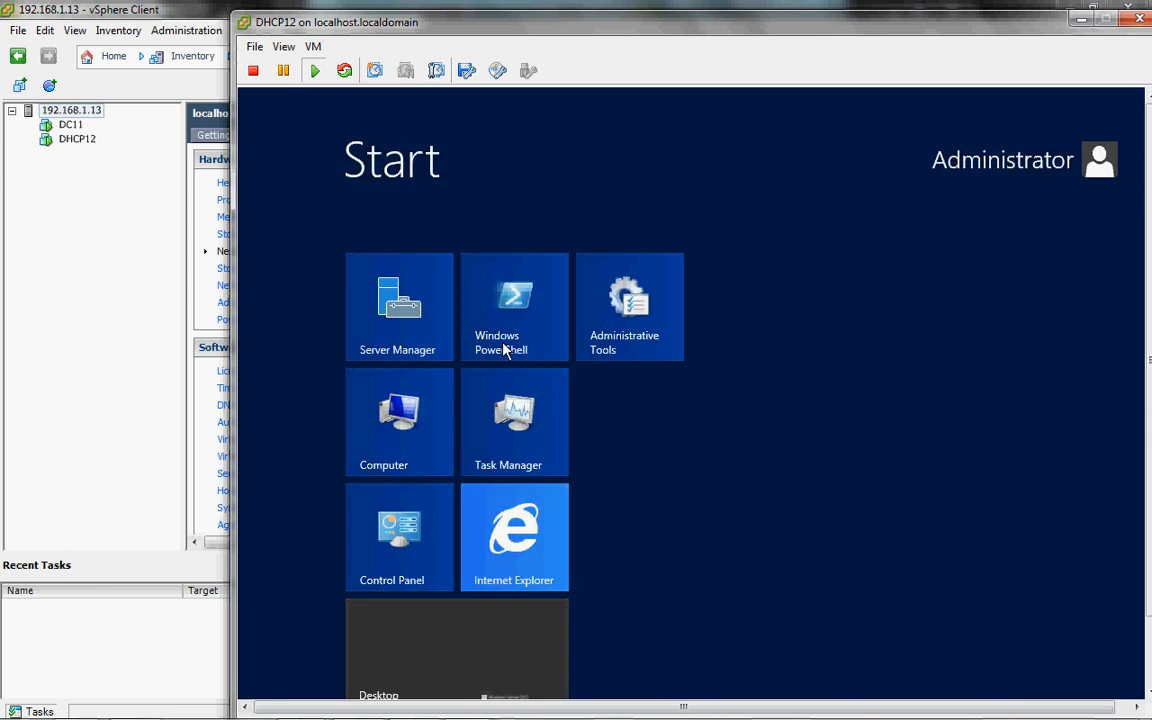
key(super)
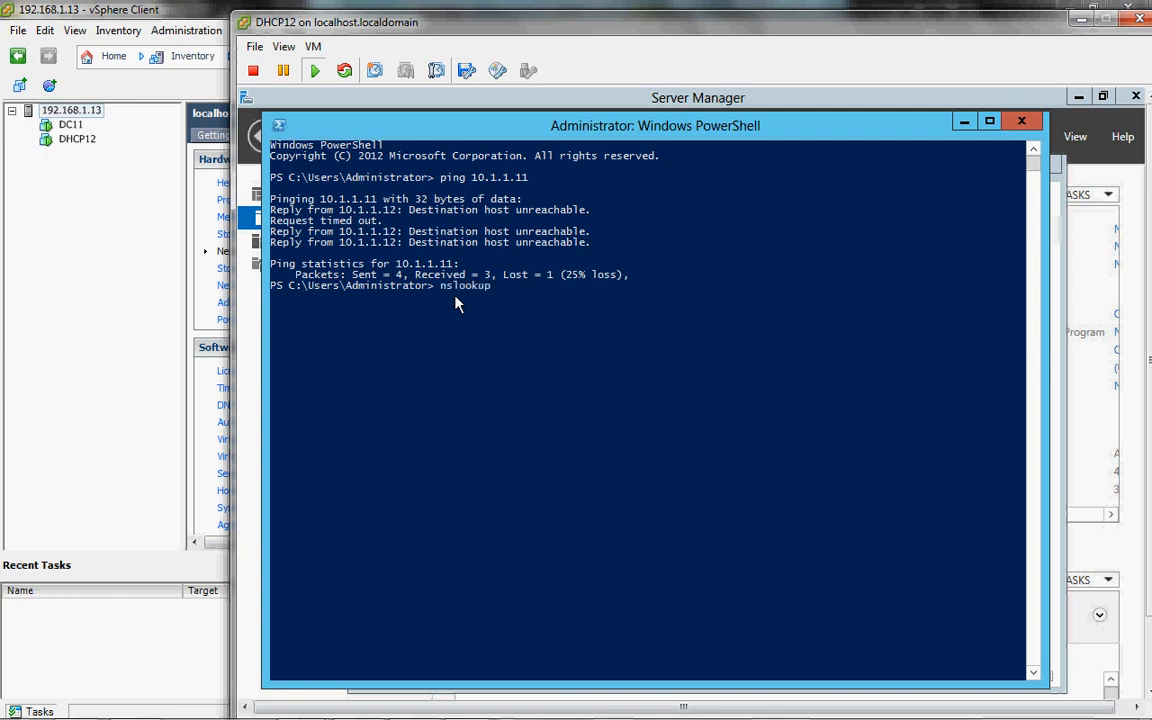
key(Return)
text(la)
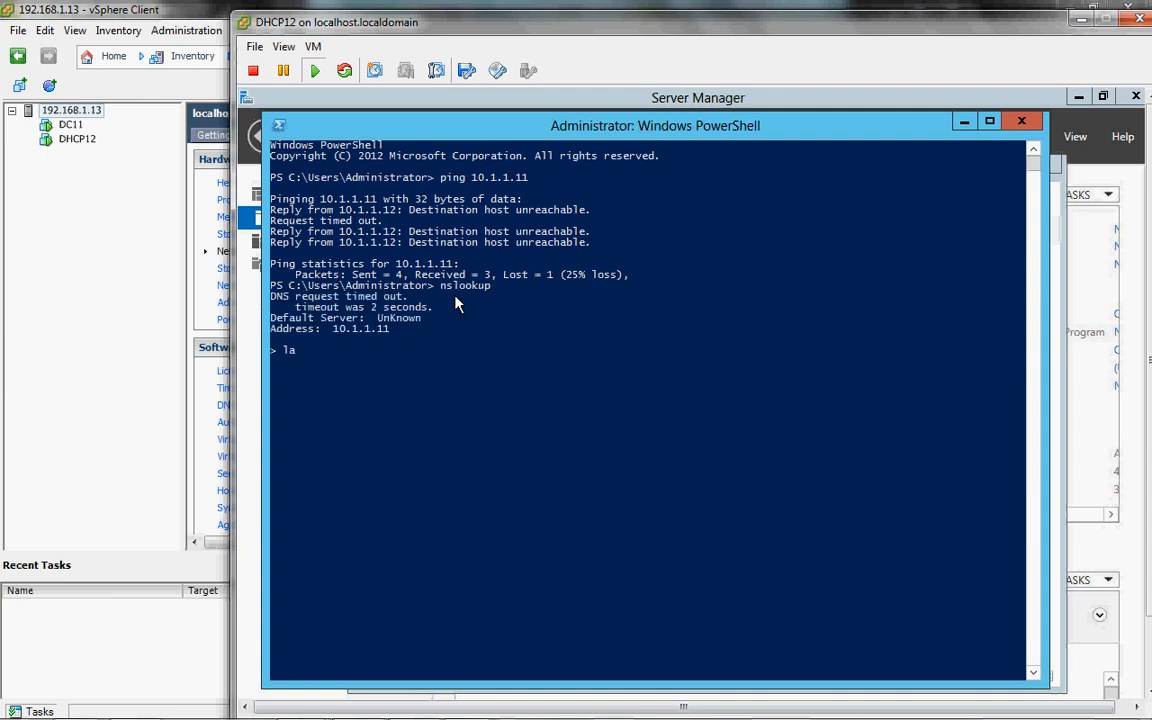
text(b)
key(Return)
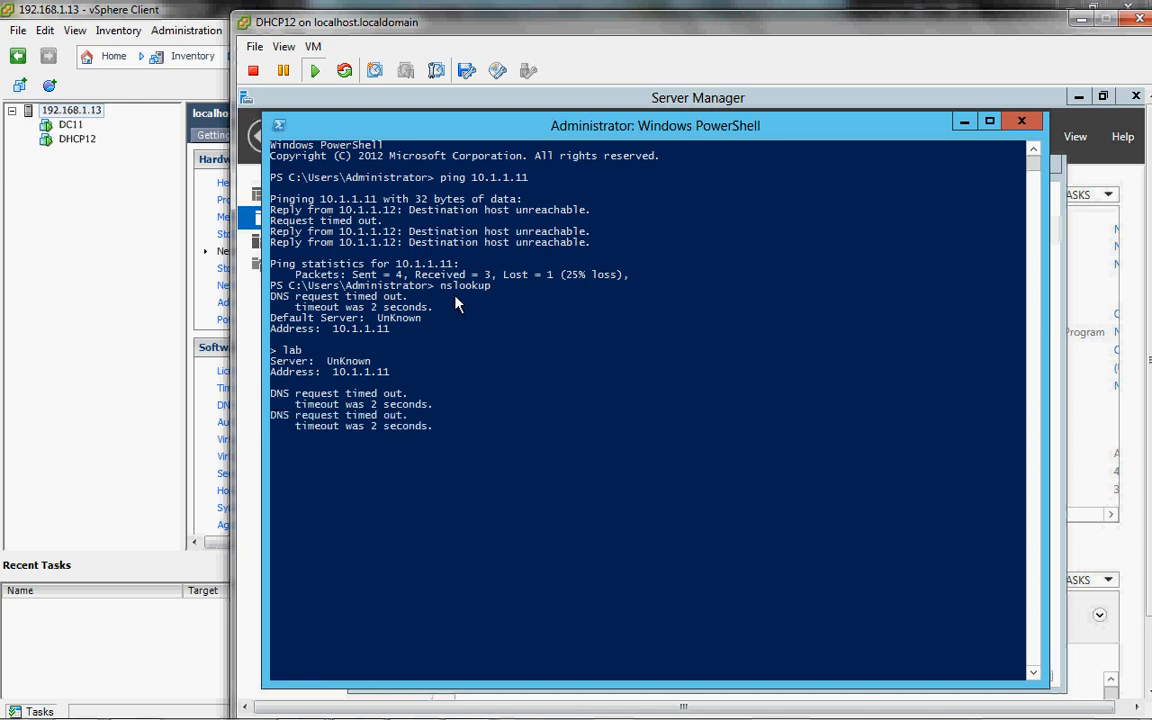
text(lab.internal)
key(Return)
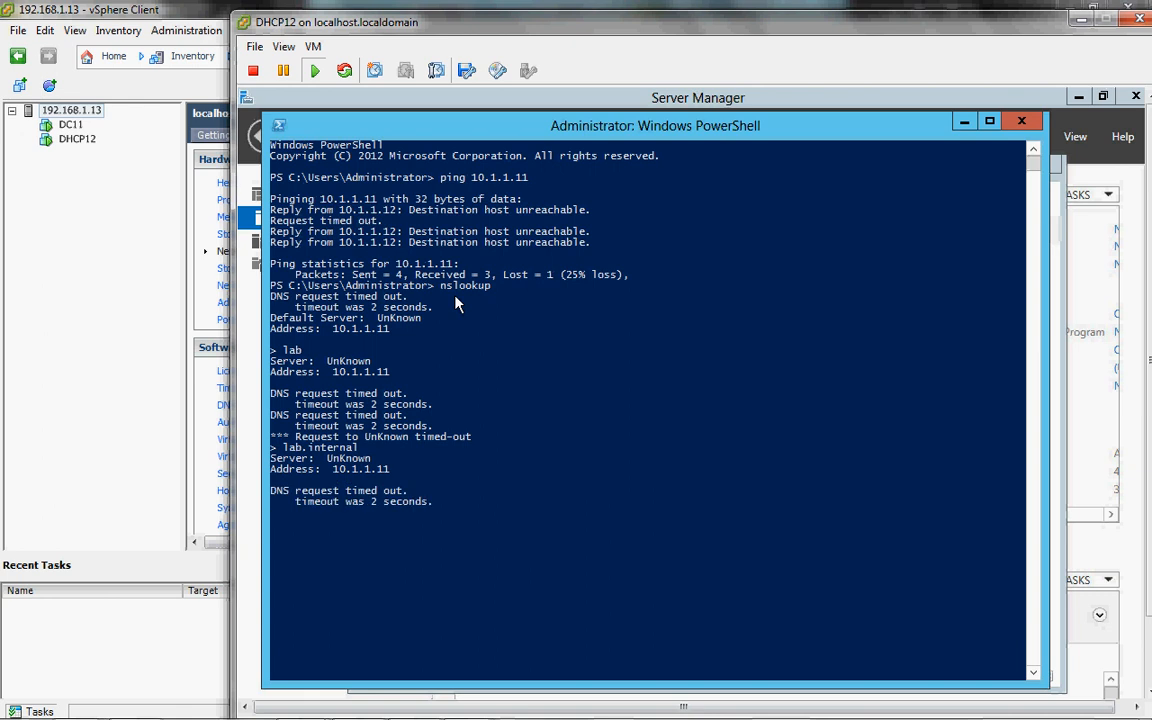
click(966, 121)
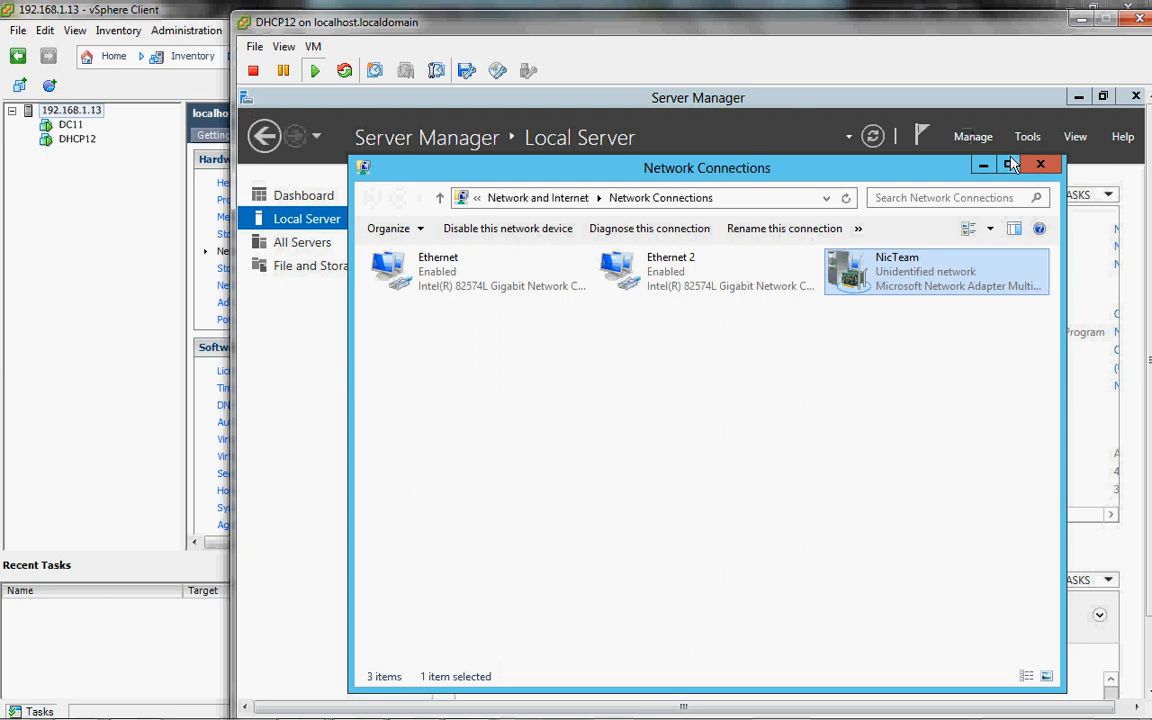
click(1038, 167)
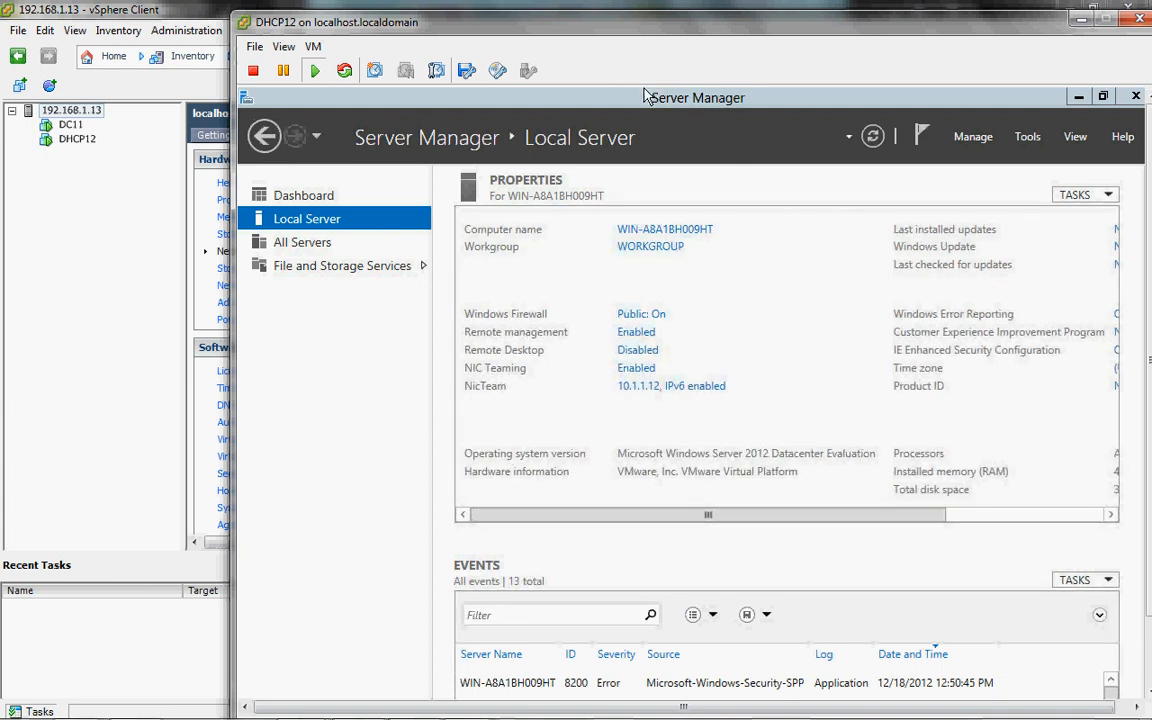
Step: Start the VMware Tools install on DHCP12 from VM > Guest and confirm the prompt
click(313, 47)
mouse_move(347, 84)
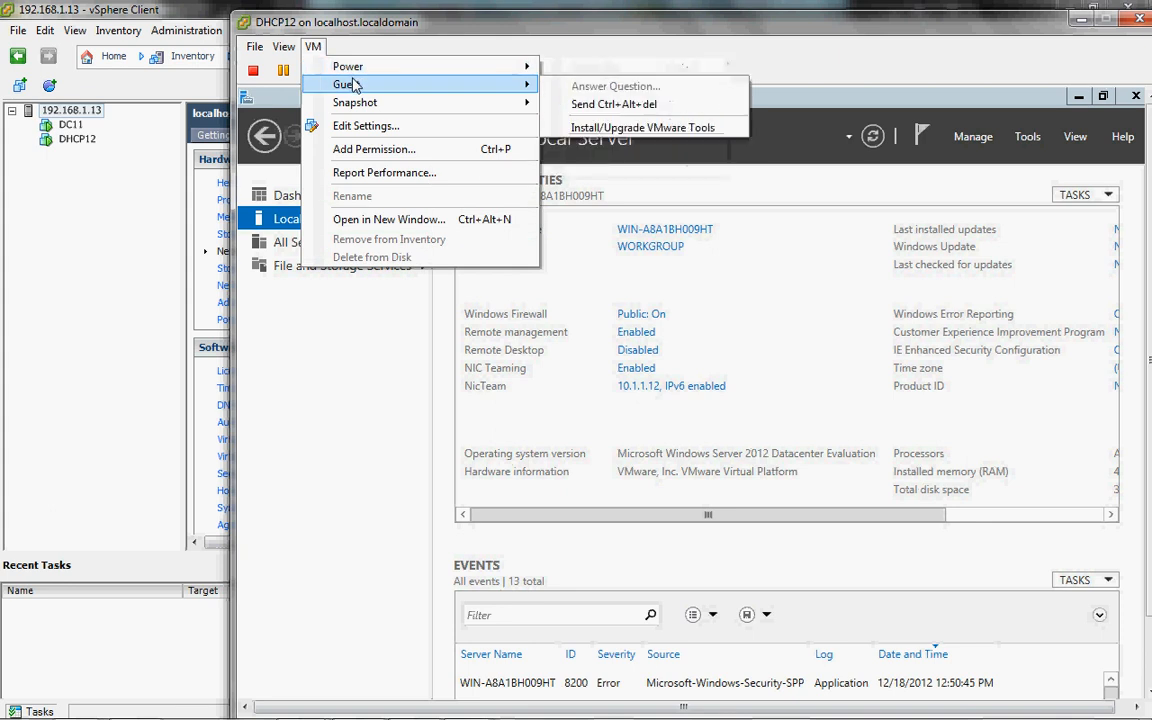
click(607, 128)
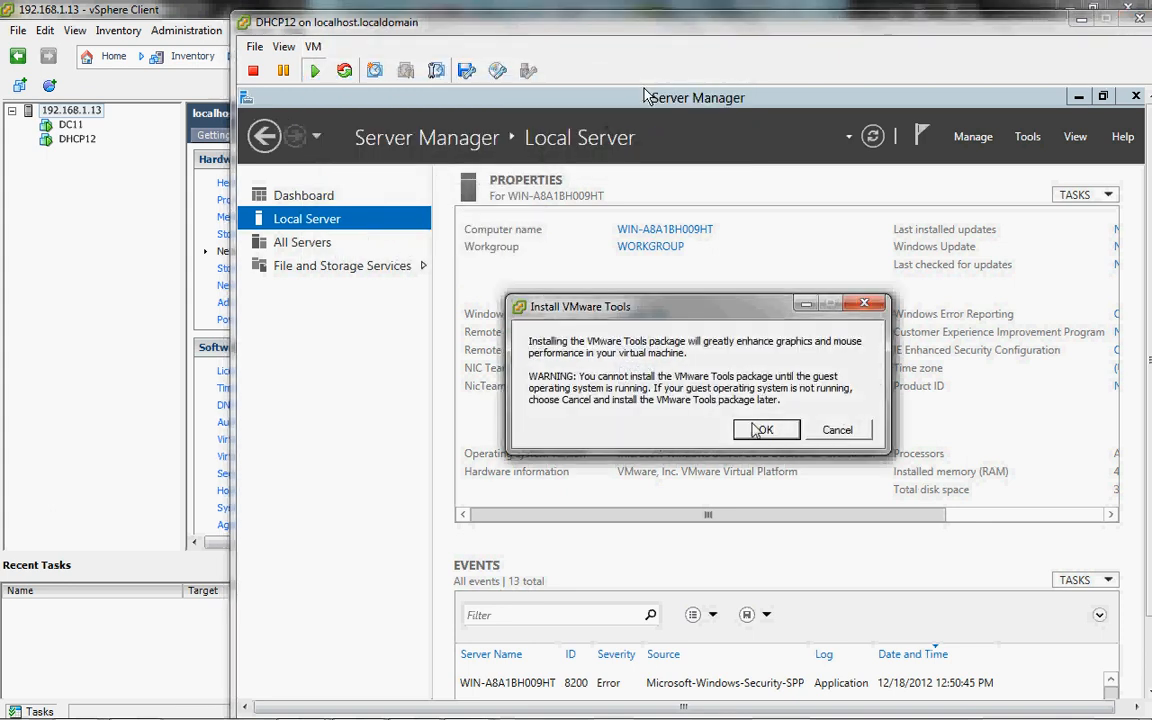
click(762, 430)
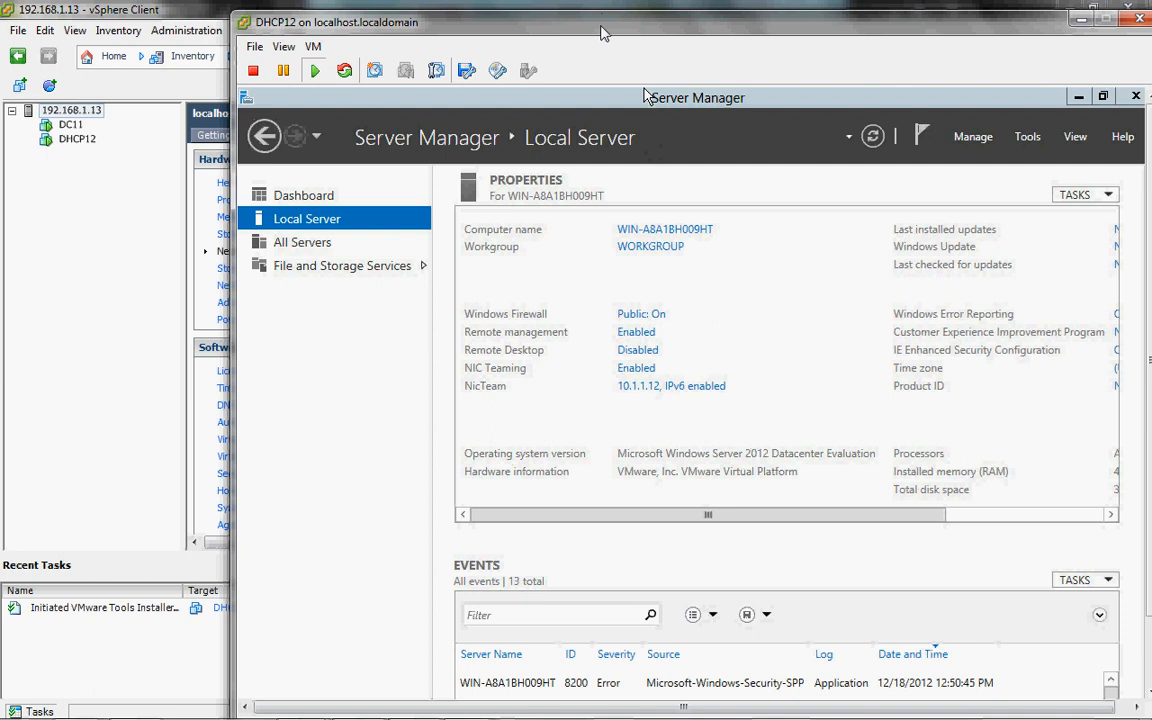
mouse_move(643, 22)
mouse_down()
mouse_move(485, 8)
mouse_move(460, 23)
mouse_up()
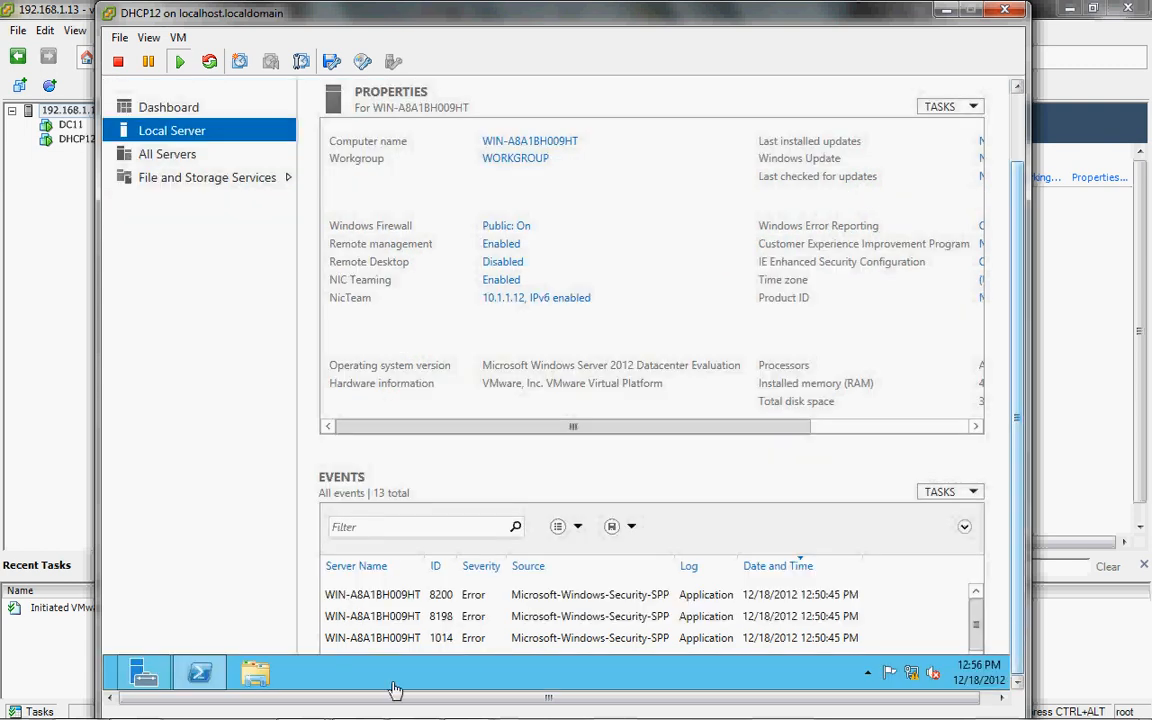
Step: Restore DHCP12's PowerShell window and exit nslookup back to the shell
click(208, 679)
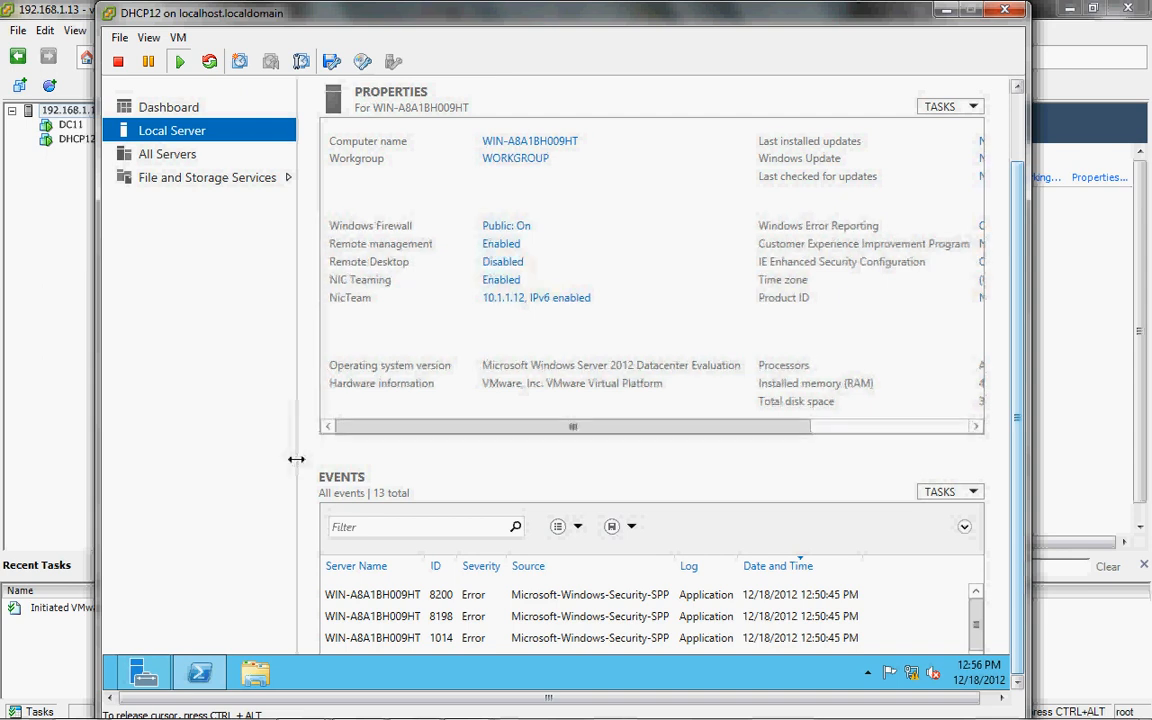
right_click(220, 679)
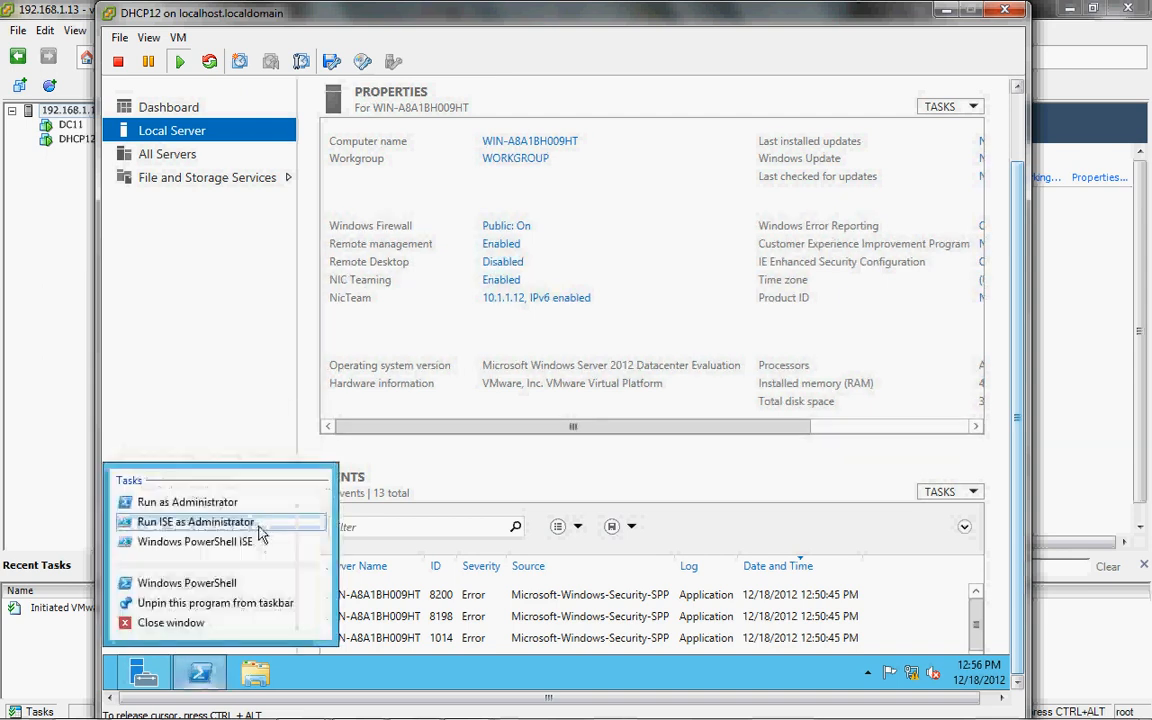
click(205, 677)
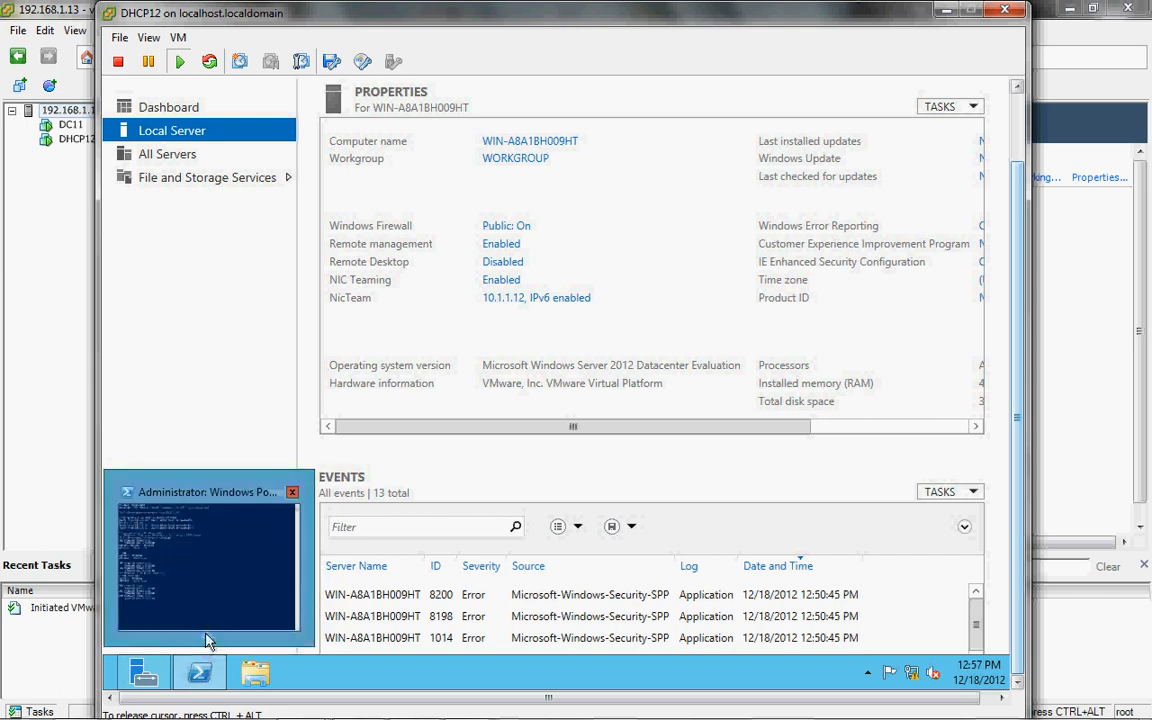
click(205, 645)
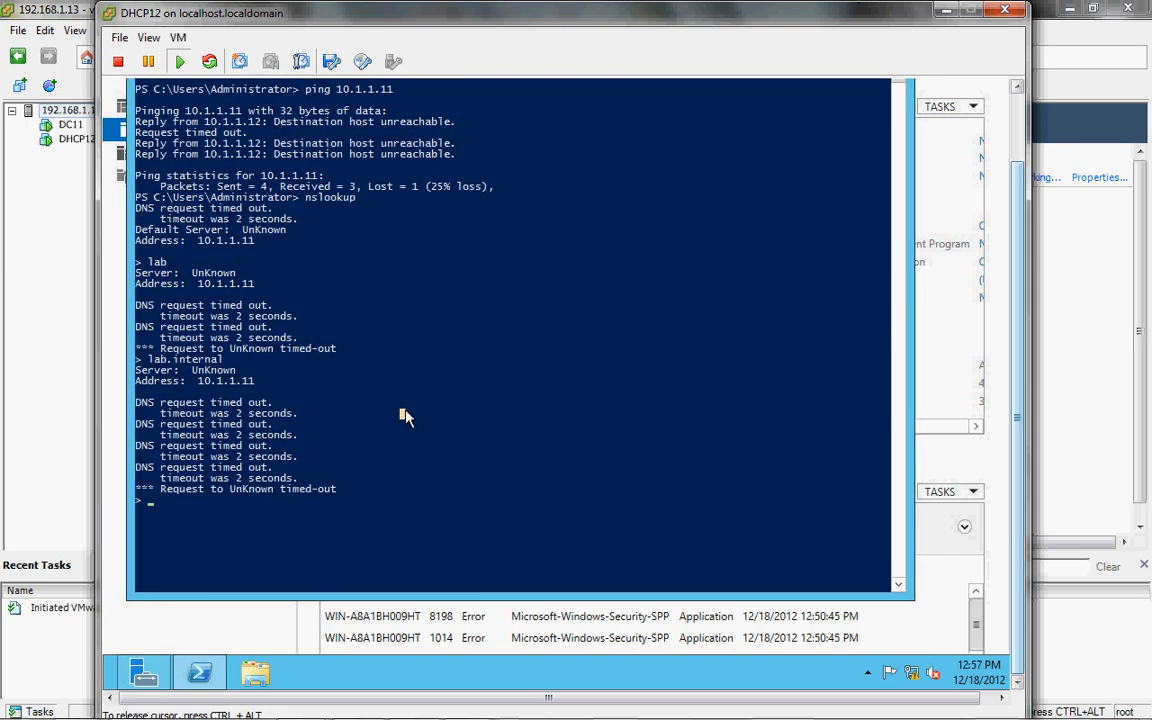
text(exit)
key(Return)
Step: Show DHCP12's full IP configuration with ipconfig /all |more
text(ipcofnig)
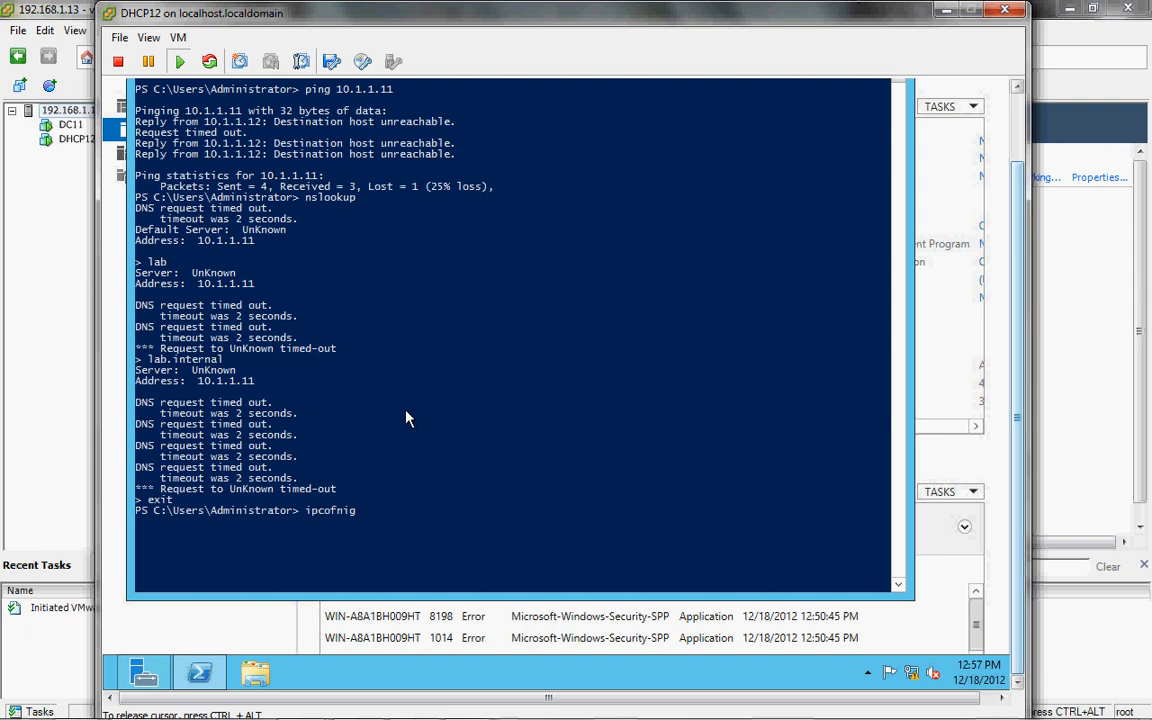
key(Return)
text(ipconfig)
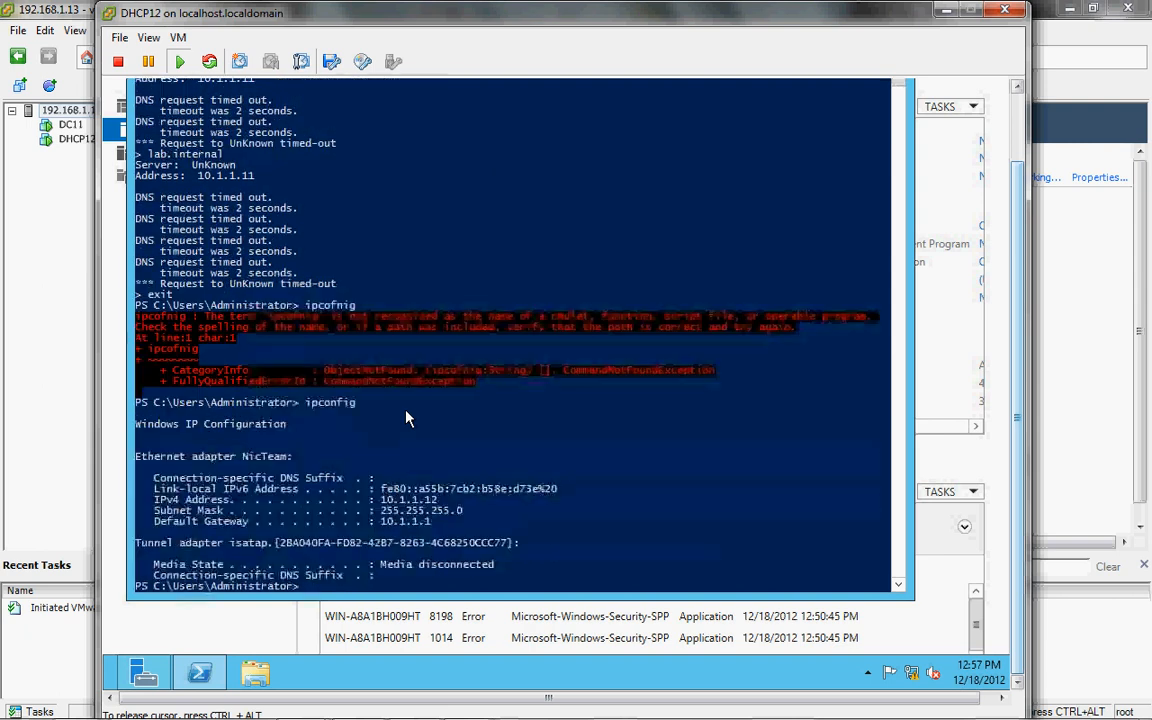
text(ipconfig /all)
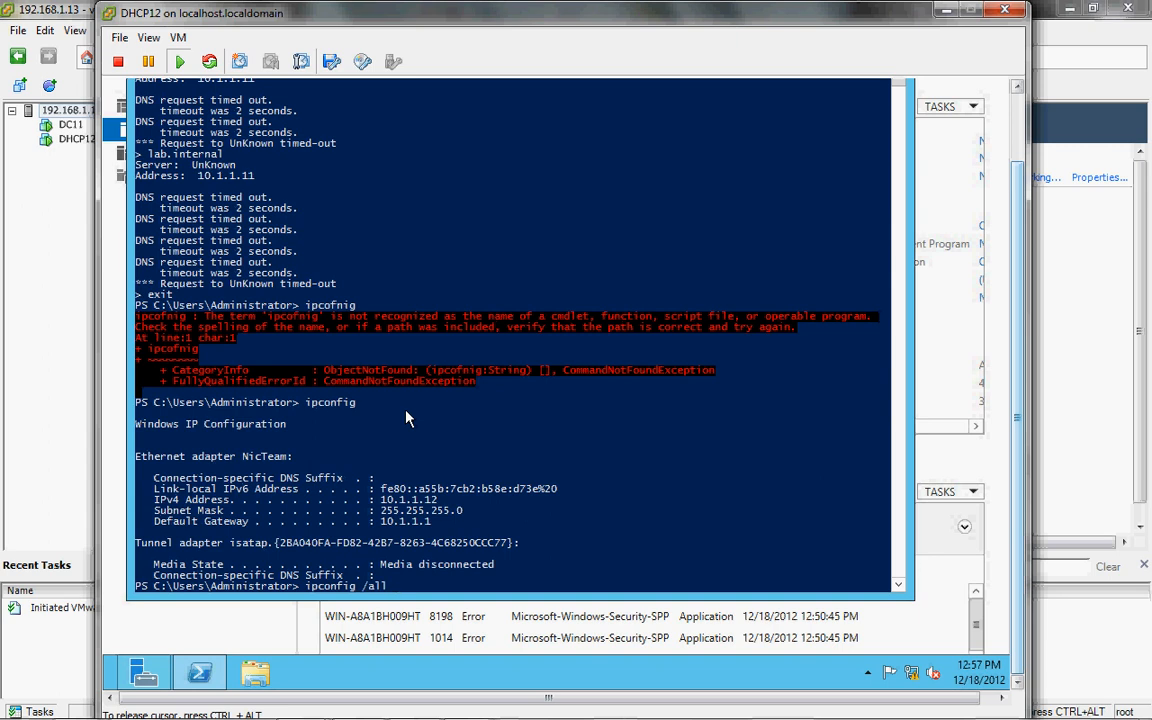
text( |more)
key(Return)
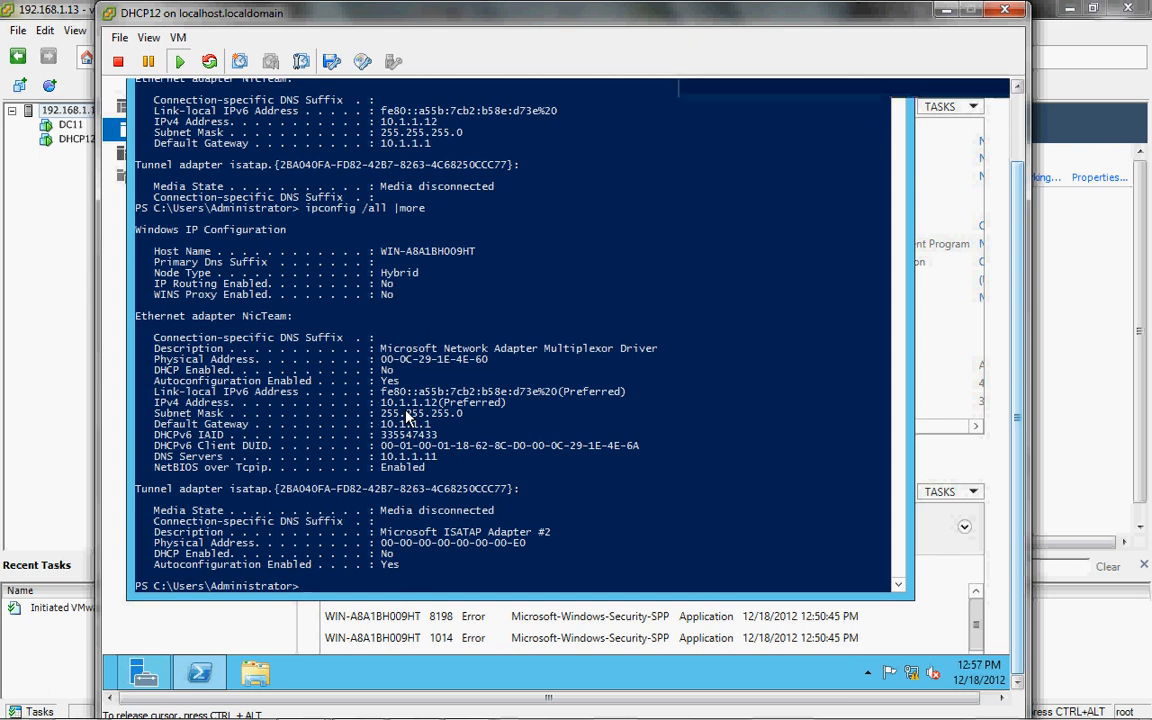
Step: Ping lab.internal, which cannot find the host, then bring up the Start screen
text(ping lab.internal)
key(Return)
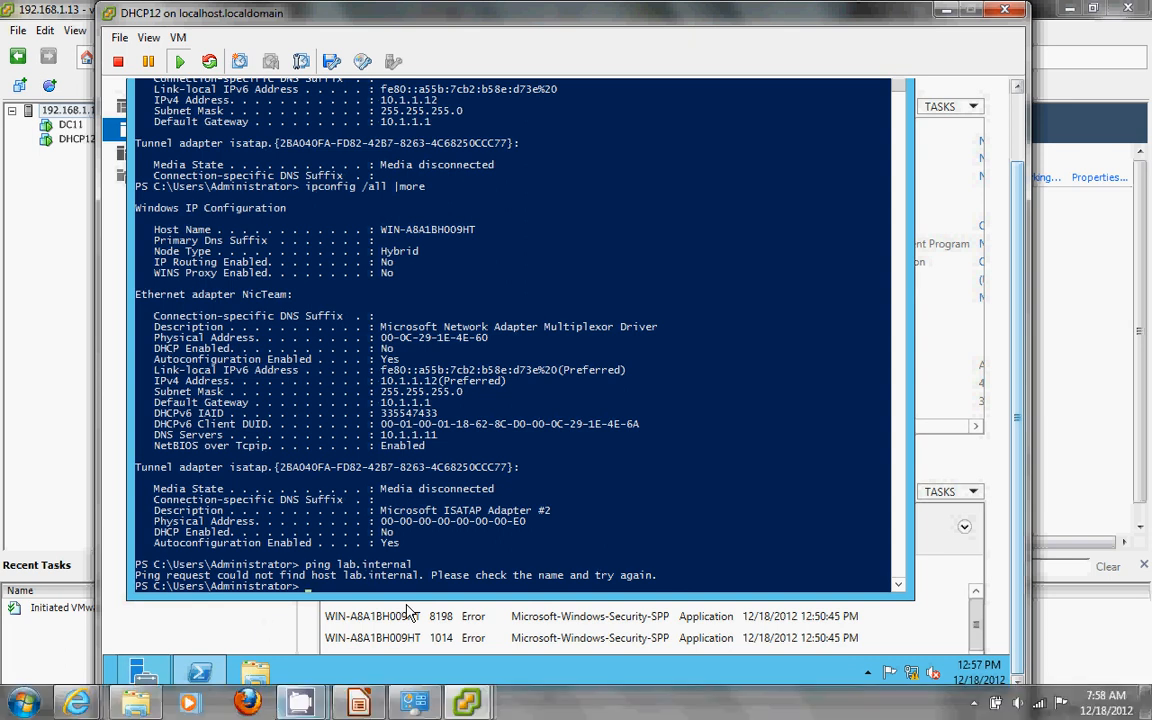
mouse_move(300, 703)
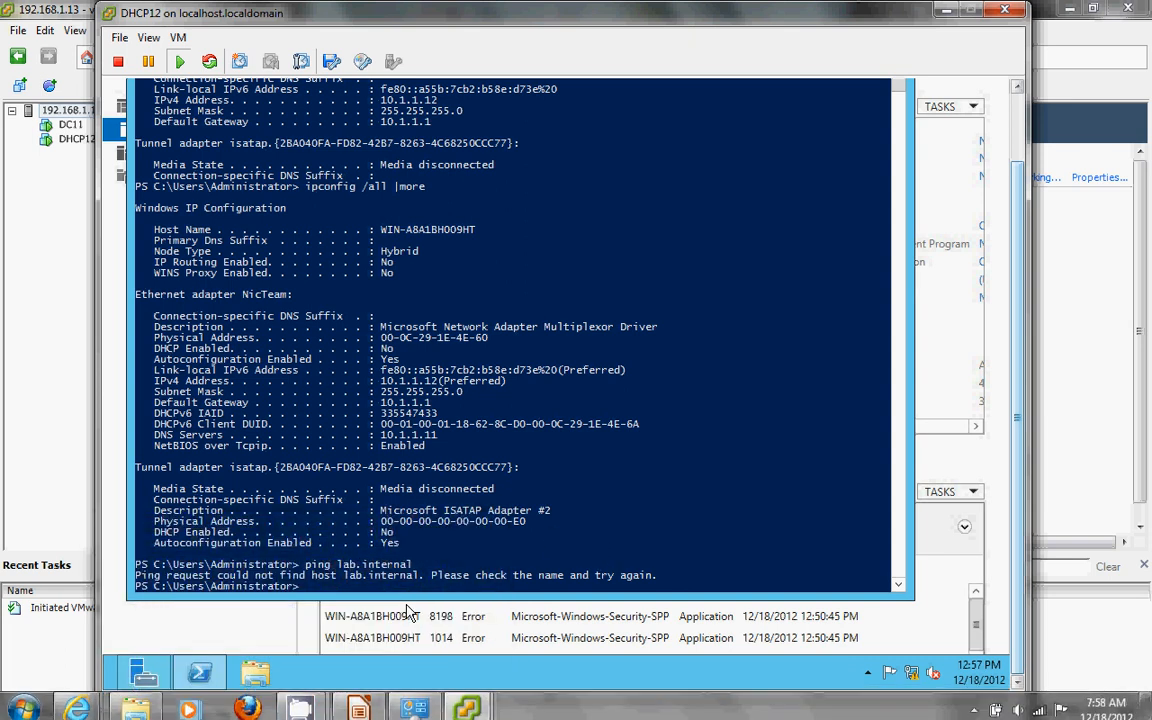
key(super)
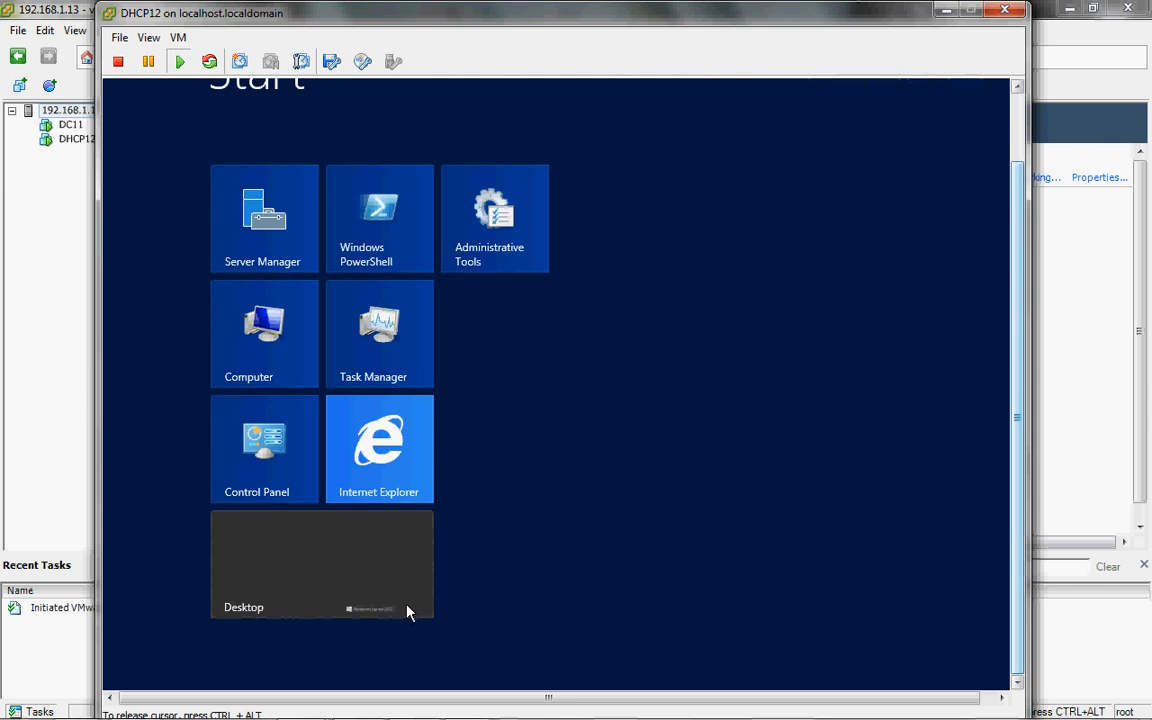
Step: Search Start for 'command', clear it, browse All Apps, and return to the PowerShell desktop
text(command)
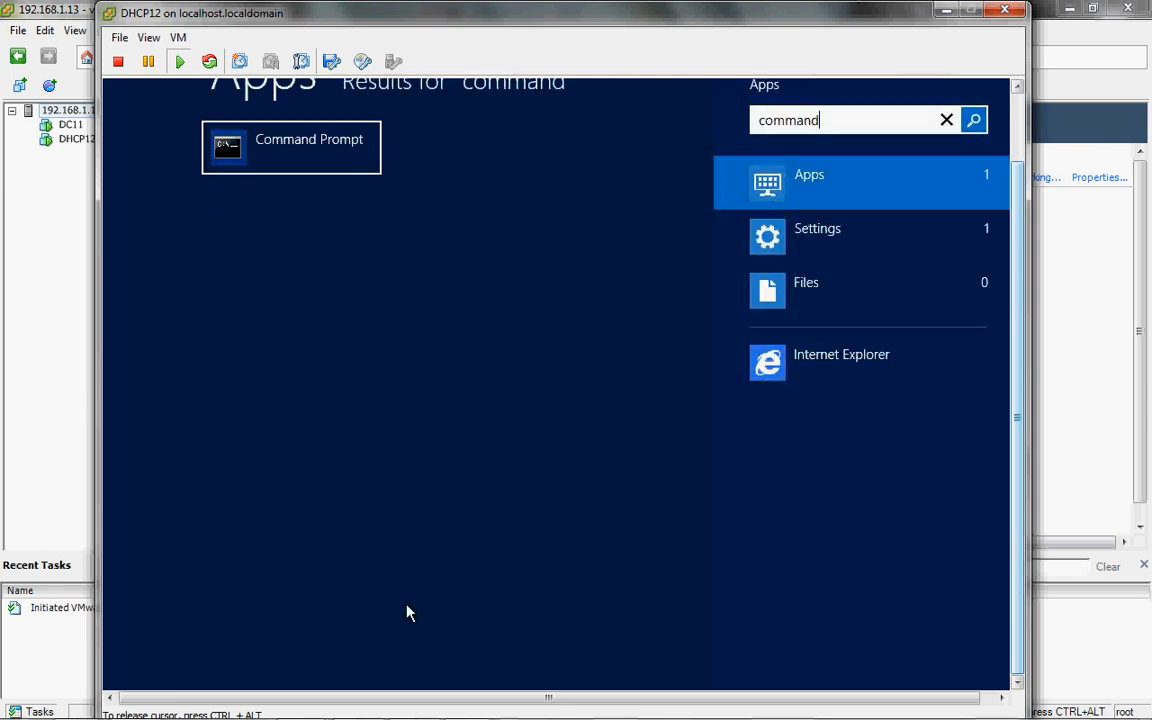
key(BackSpace)
key(BackSpace)
key(BackSpace)
key(BackSpace)
key(BackSpace)
key(BackSpace)
key(BackSpace)
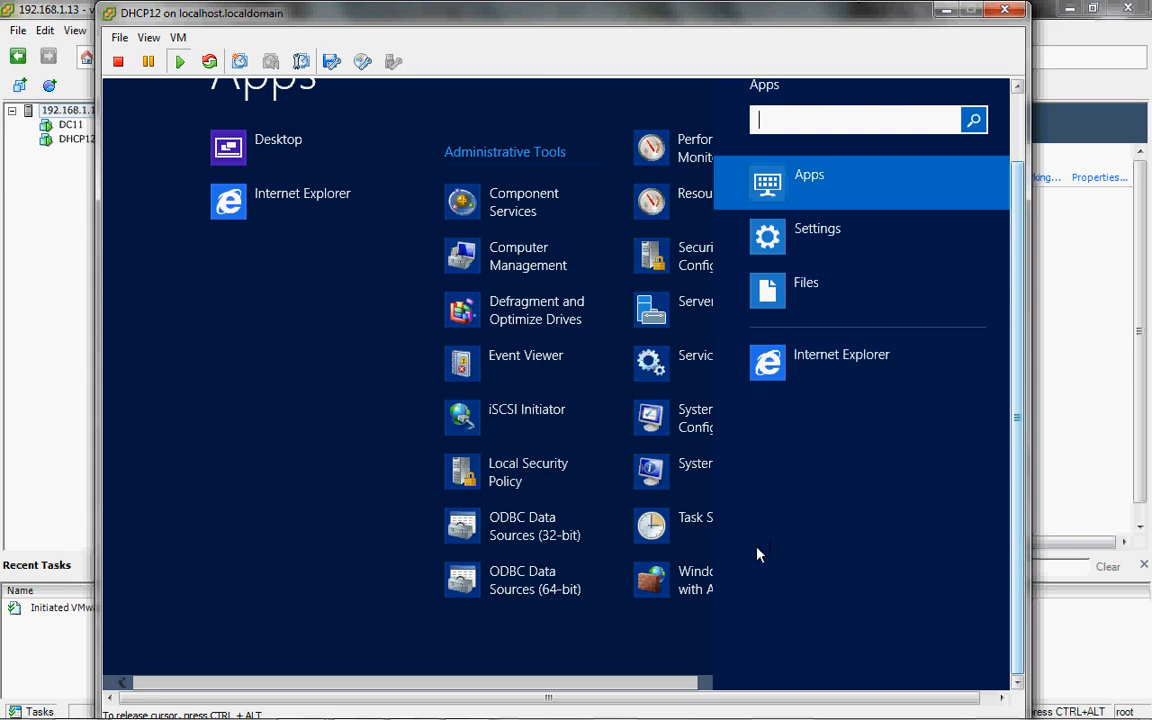
click(308, 614)
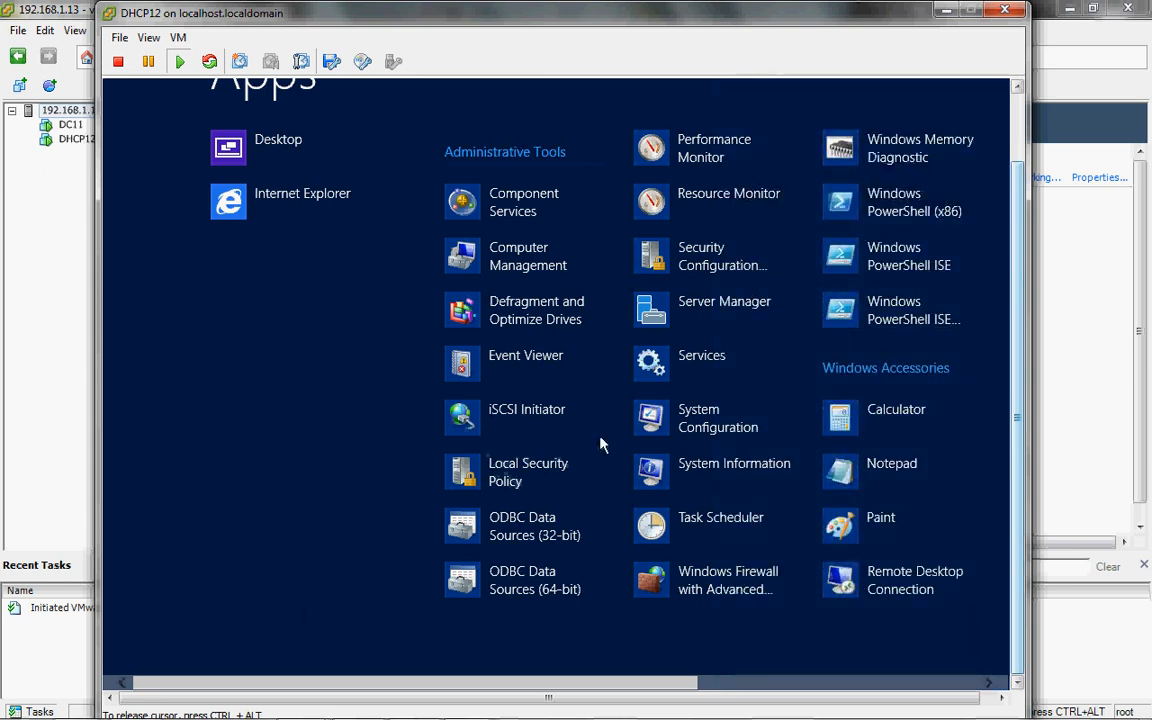
key(Escape)
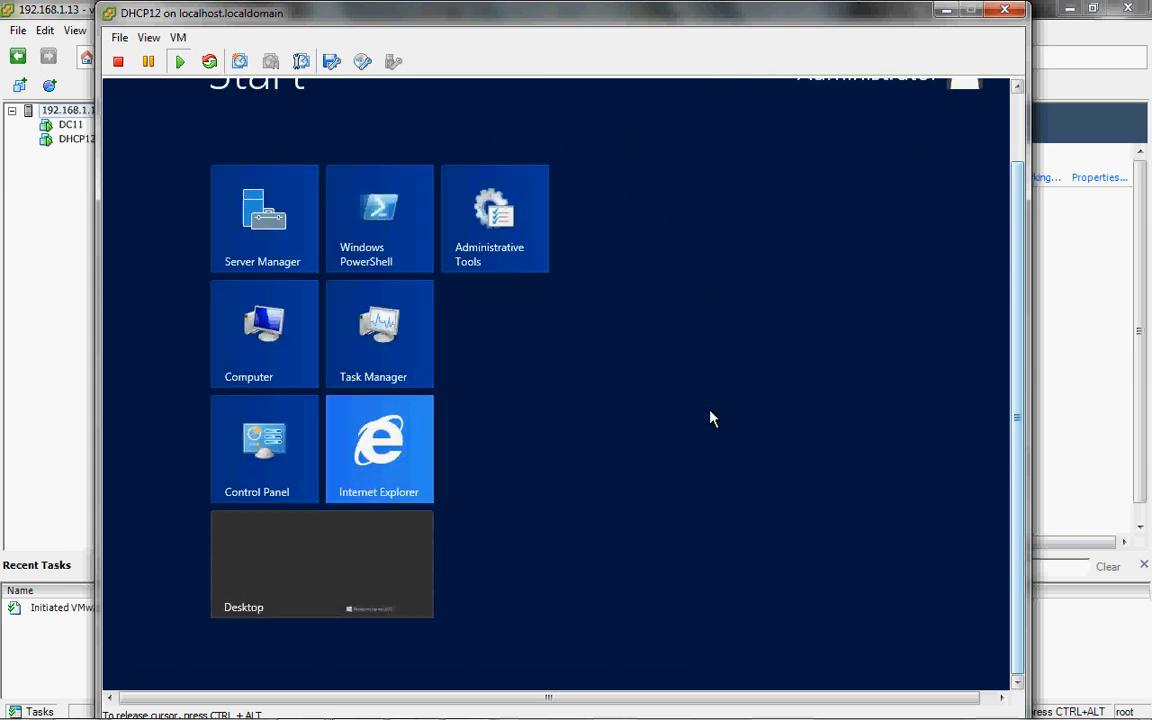
key(Escape)
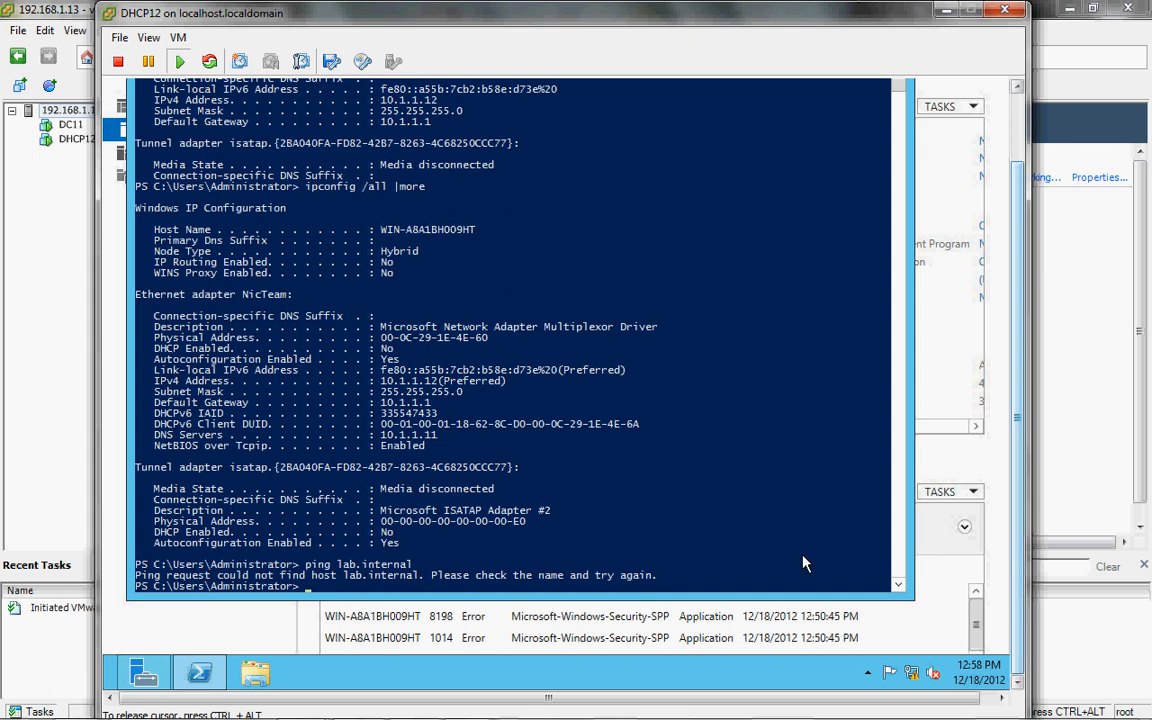
Step: Minimize Server Manager to get back to the PowerShell window
click(1001, 468)
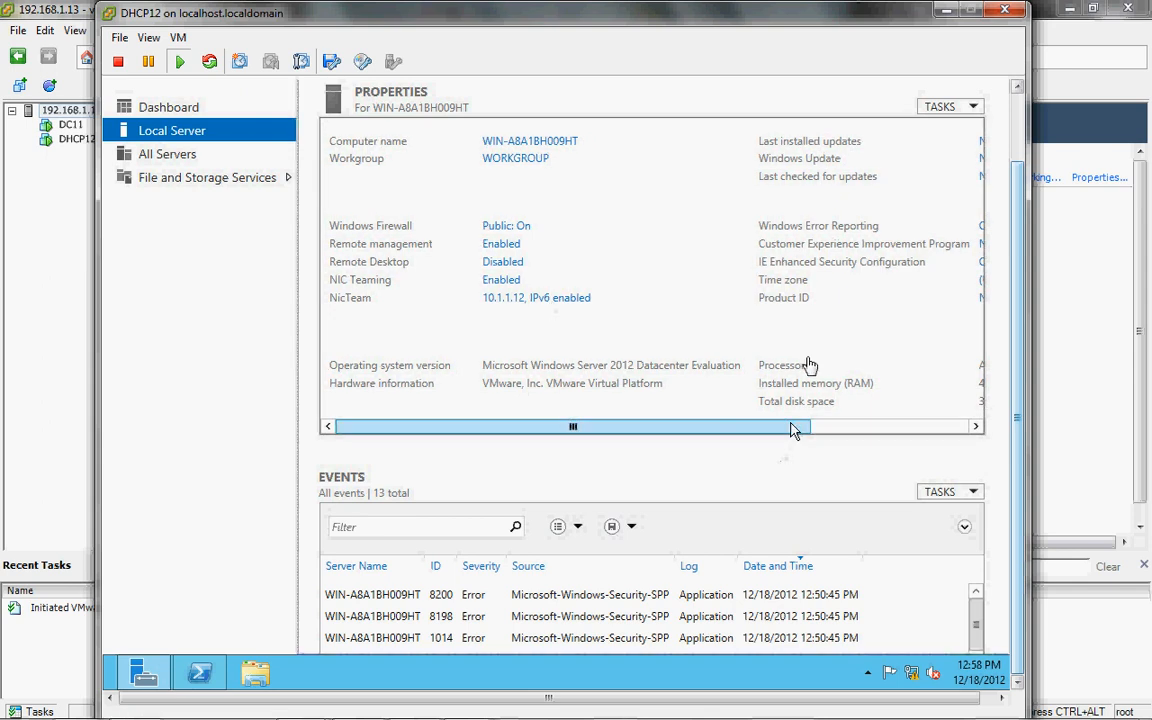
click(1018, 142)
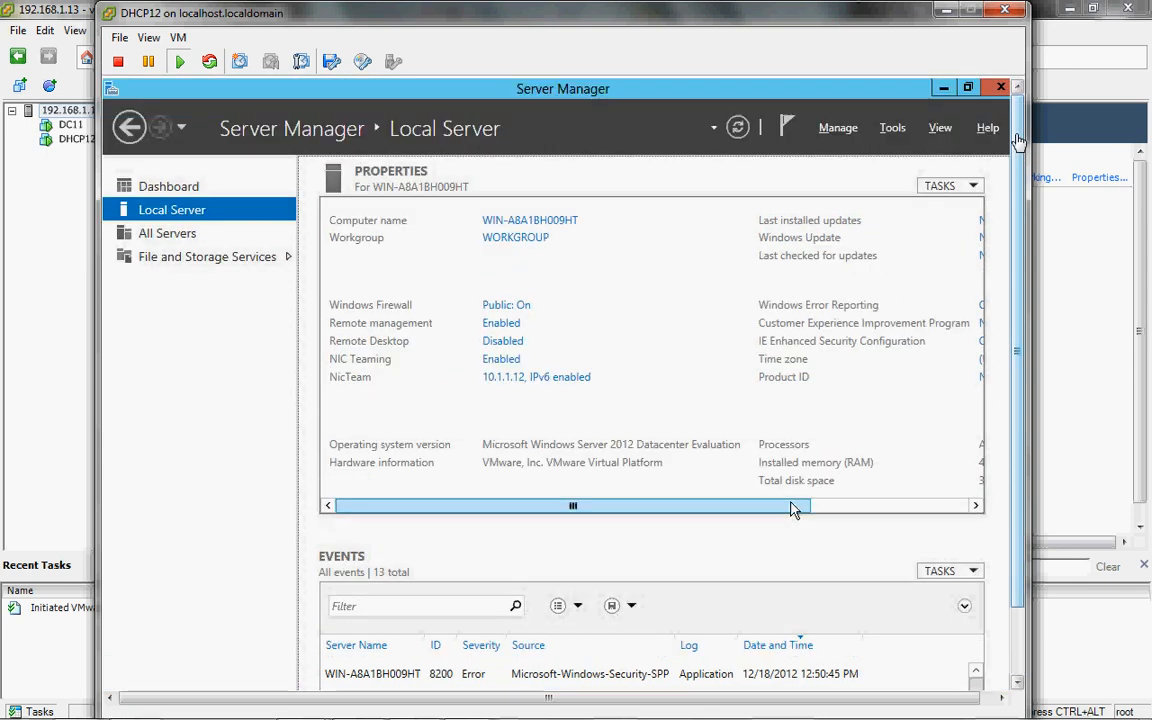
click(960, 92)
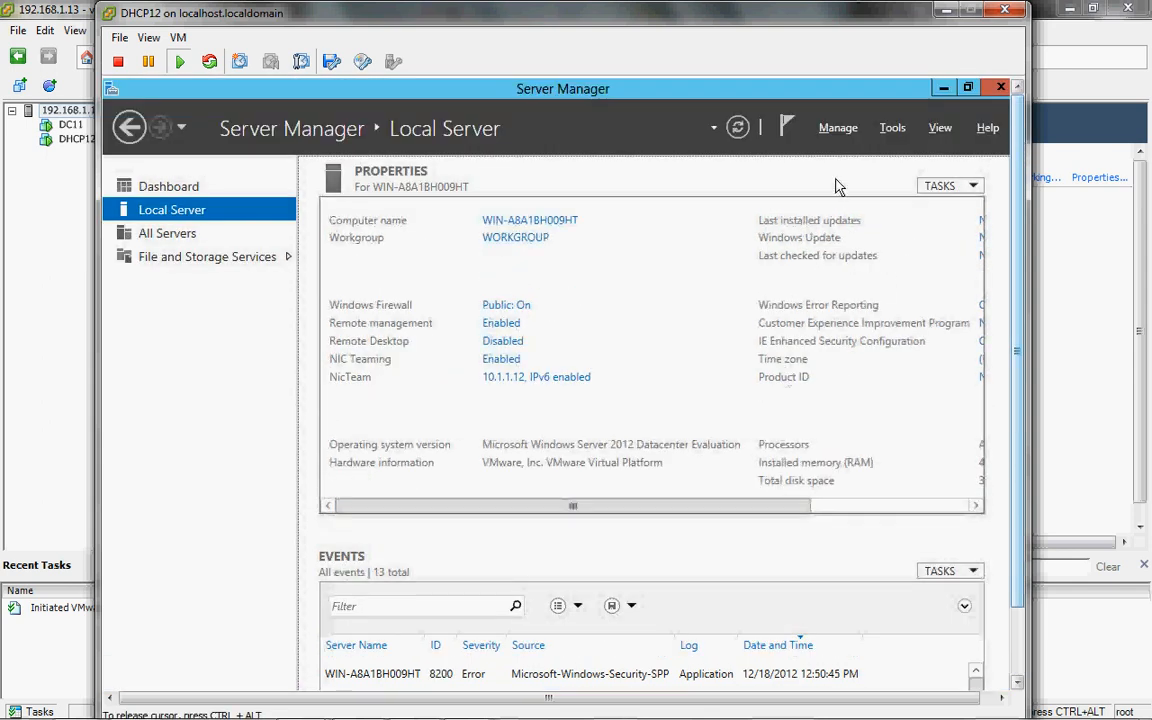
click(942, 89)
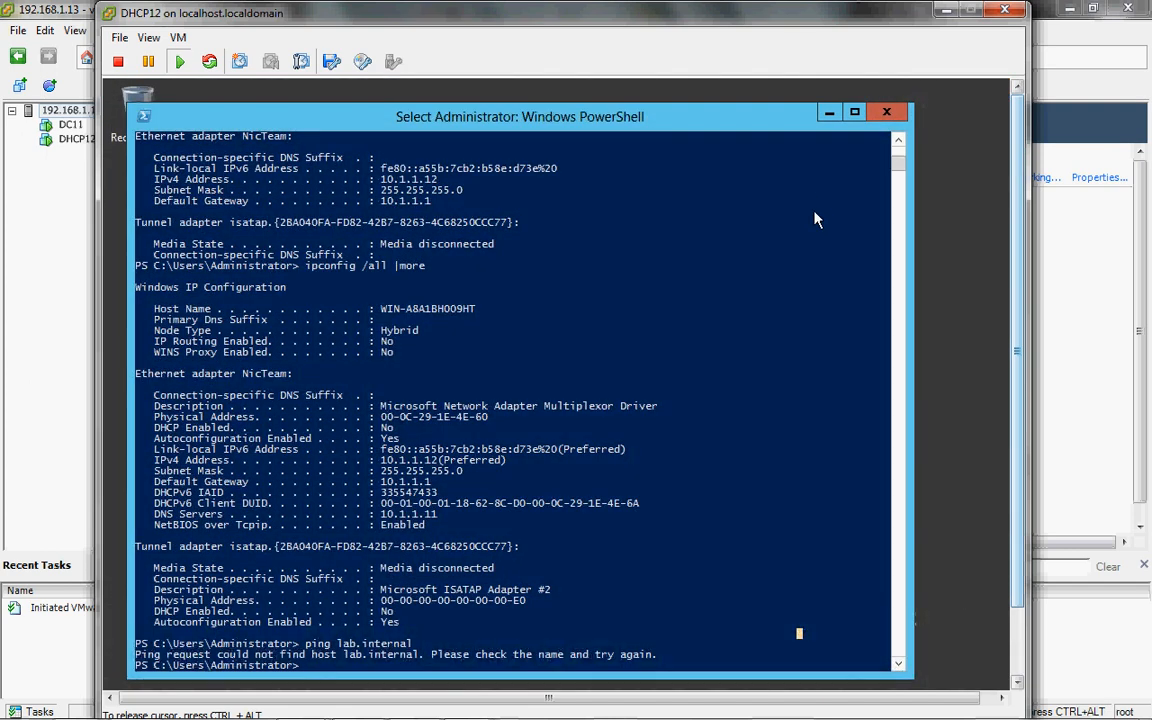
key(Escape)
Step: Switch to D:, list its files, try running setup64.exe, then close PowerShell after the error
text(d:)
key(Return)
text(dir)
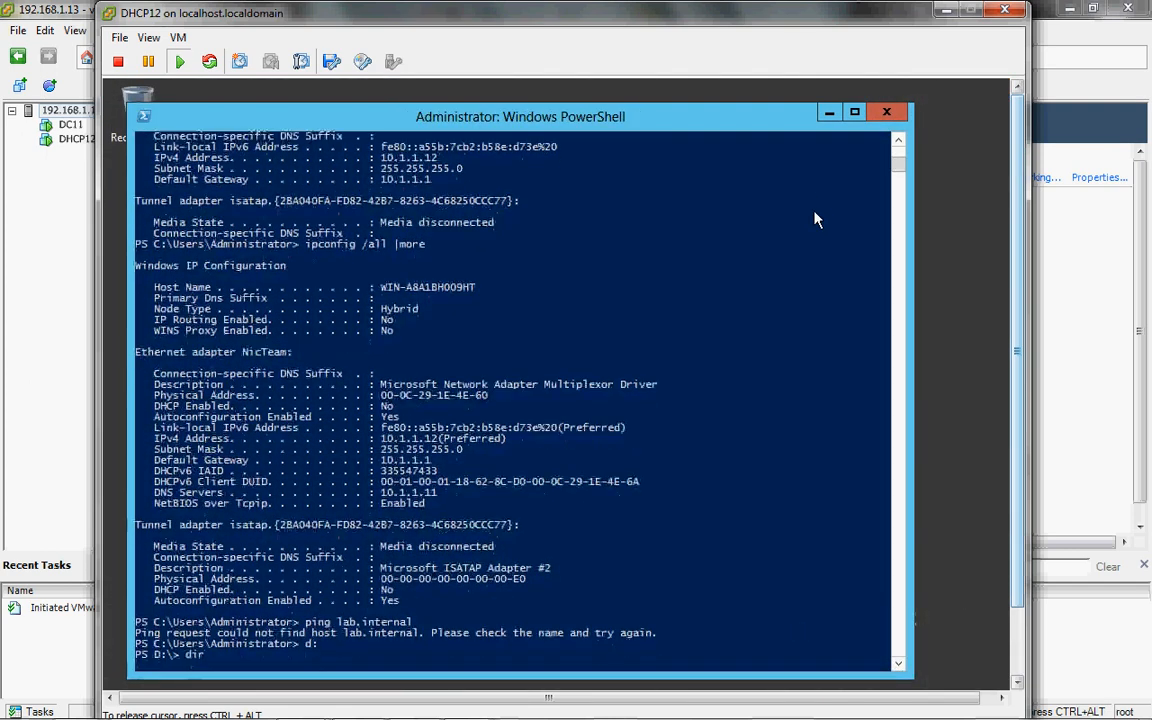
key(Return)
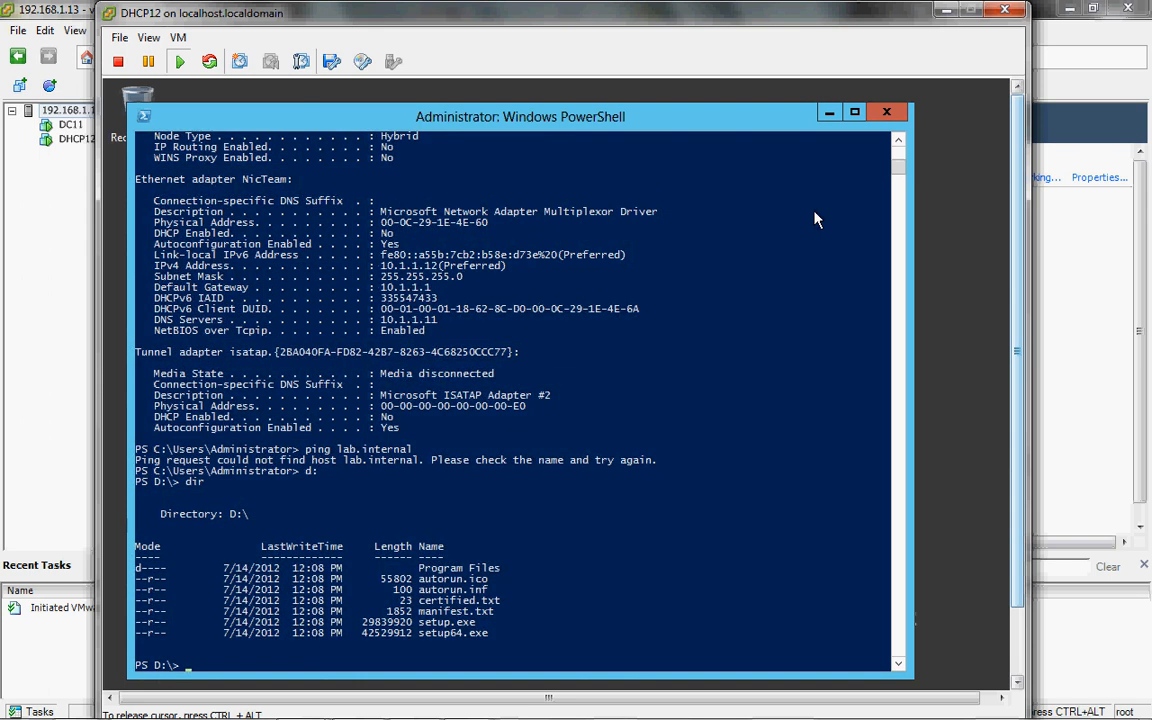
text(setup64.exe)
key(Return)
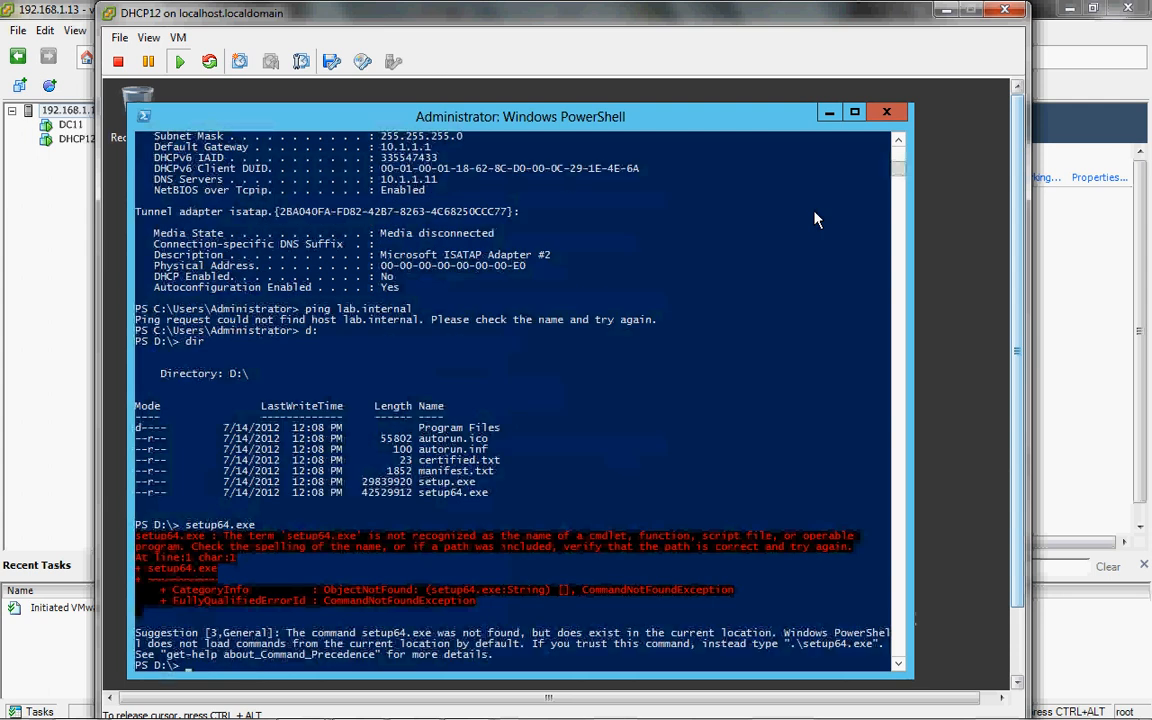
key(alt+F4)
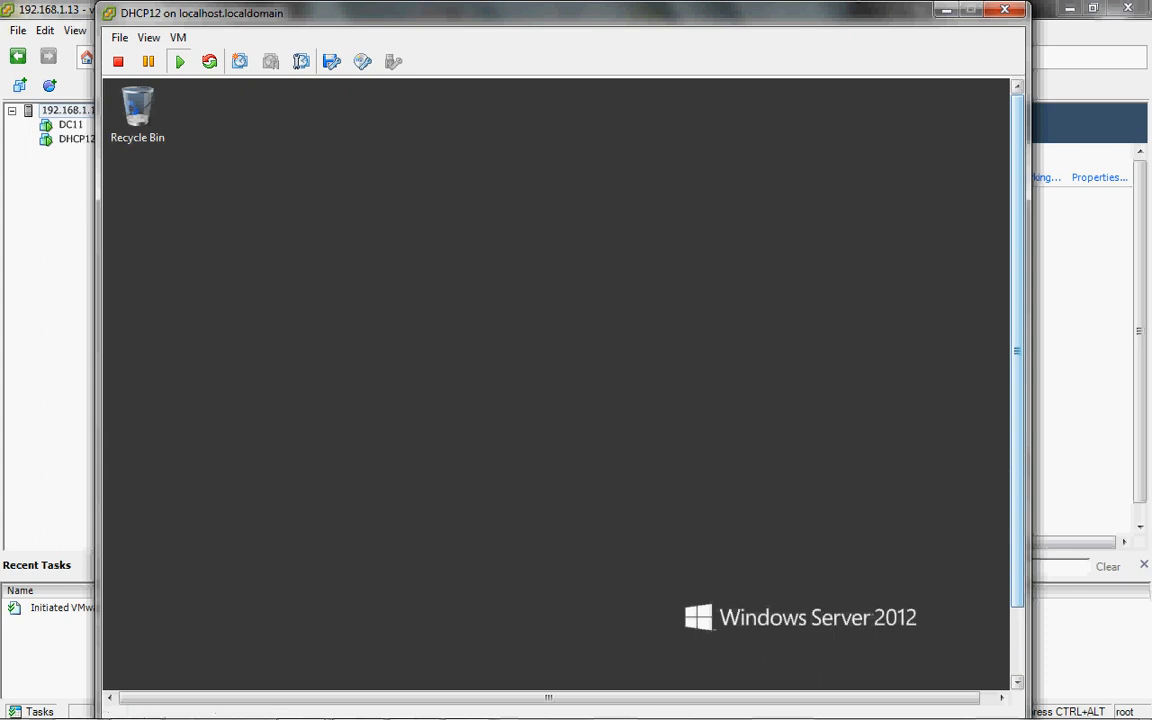
Step: Run setup64 from DVD Drive (D:) as administrator, then release the cursor with Ctrl+Alt
click(1016, 647)
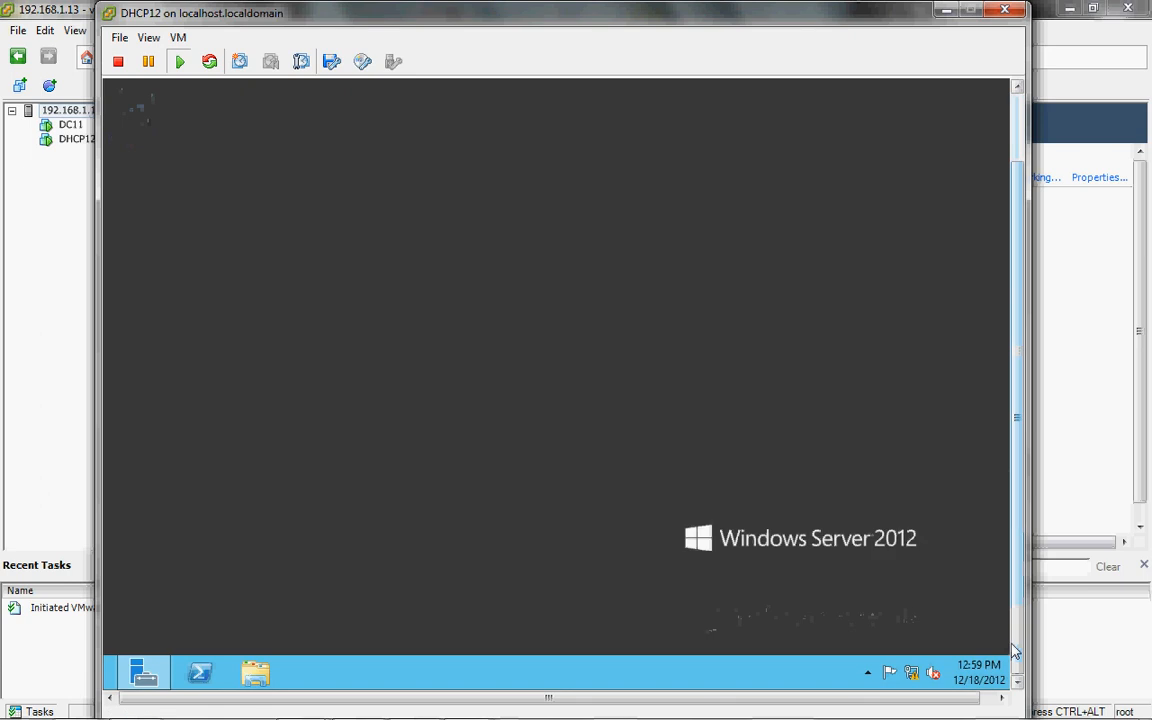
click(255, 674)
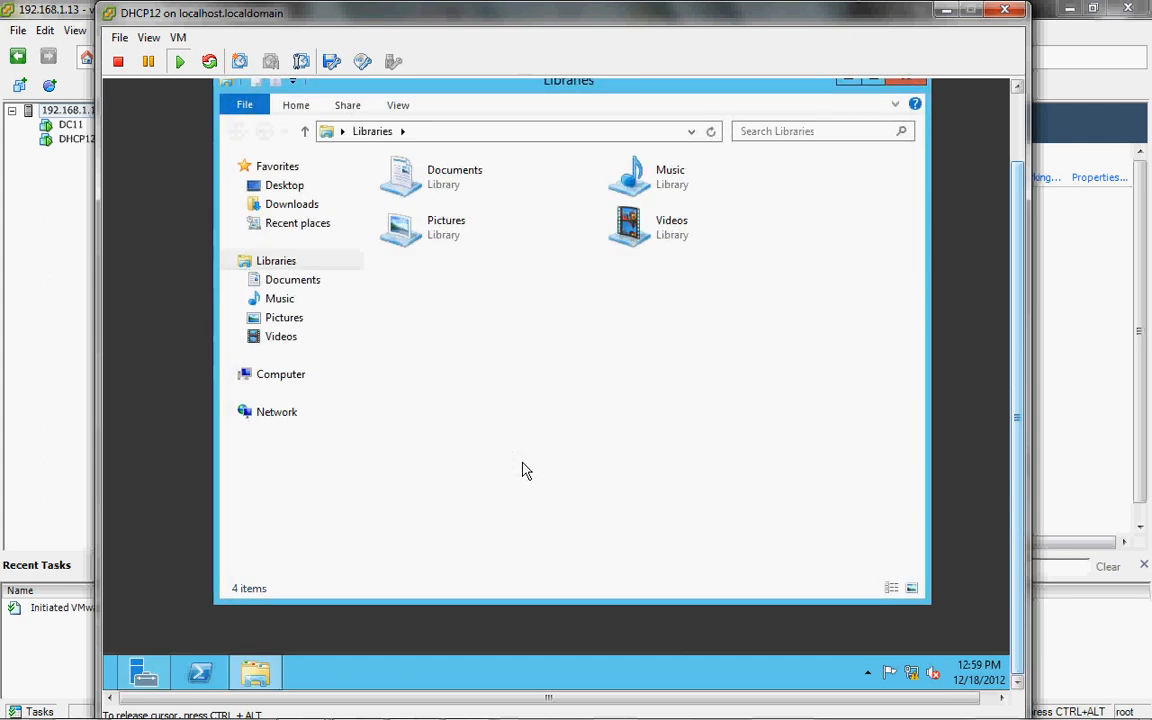
click(231, 374)
click(270, 413)
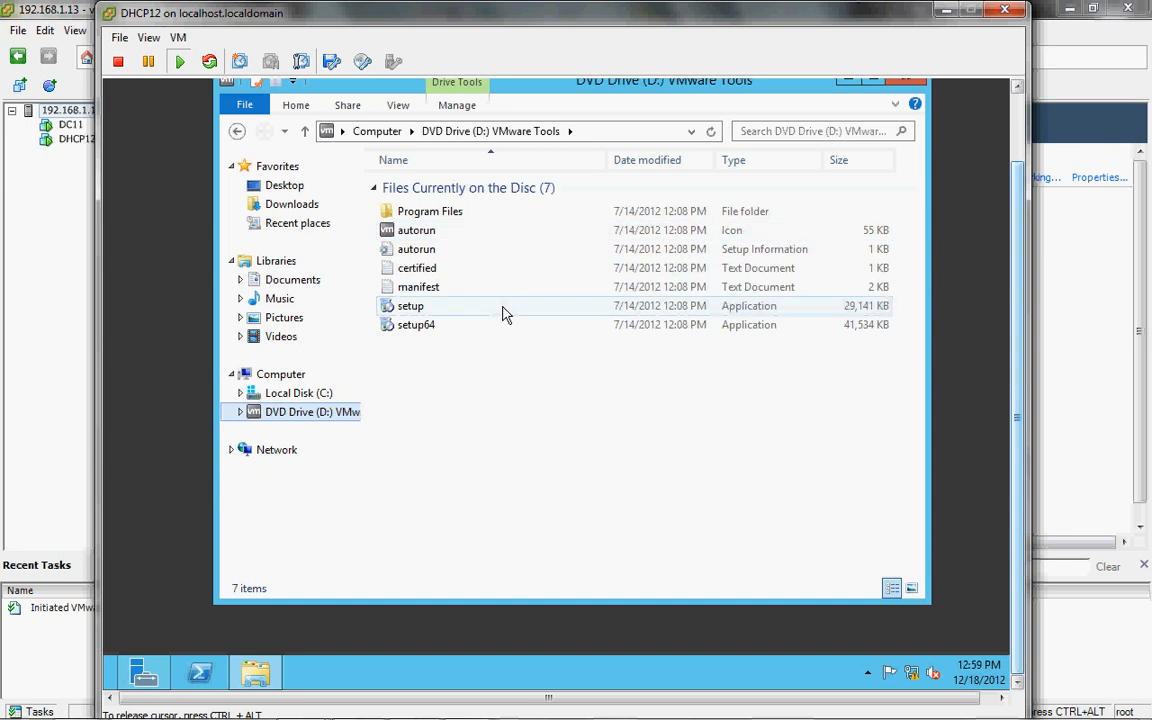
right_click(459, 330)
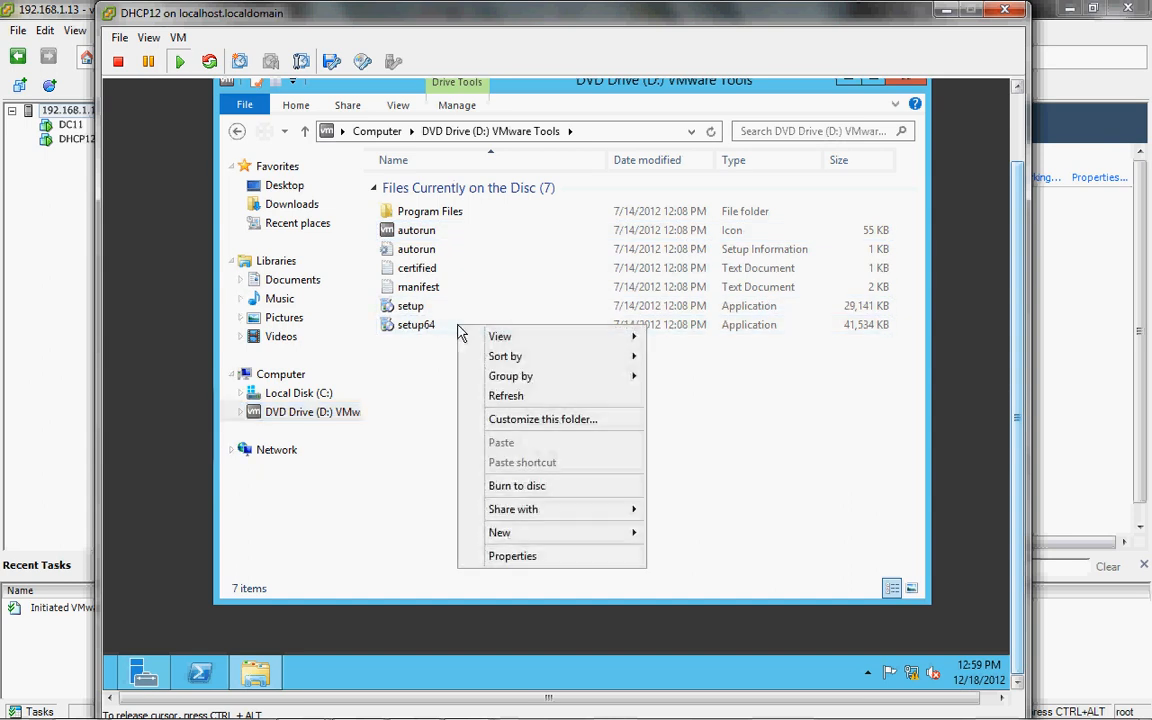
click(428, 331)
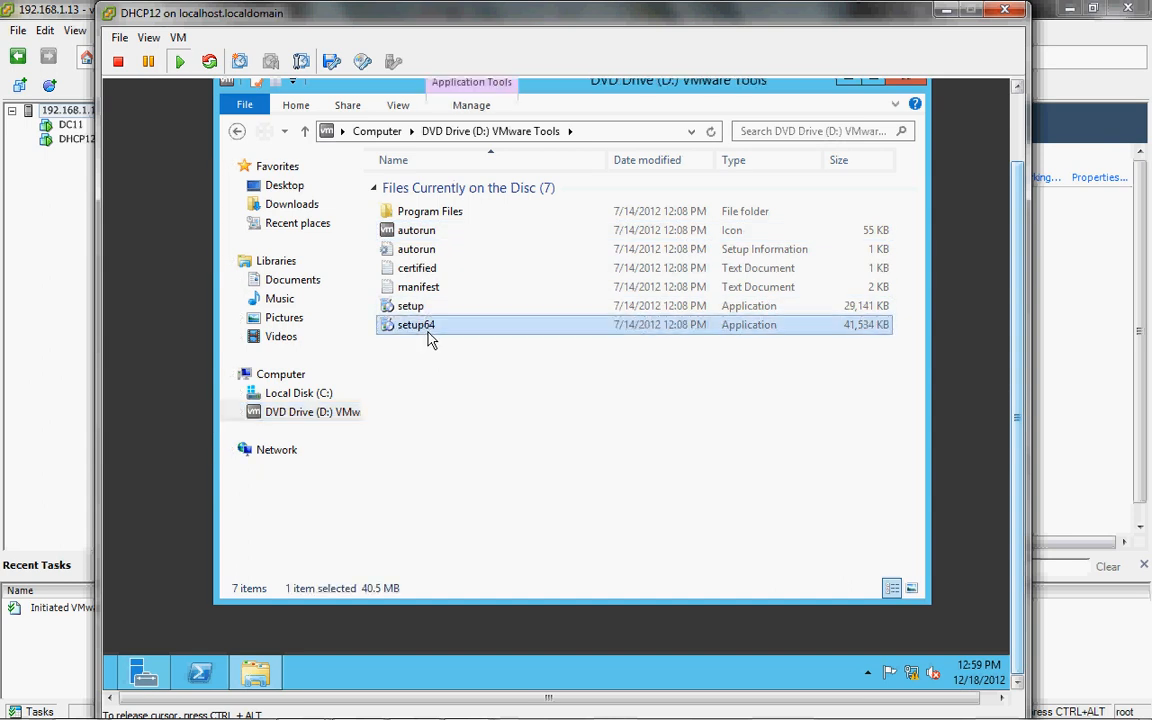
right_click(428, 332)
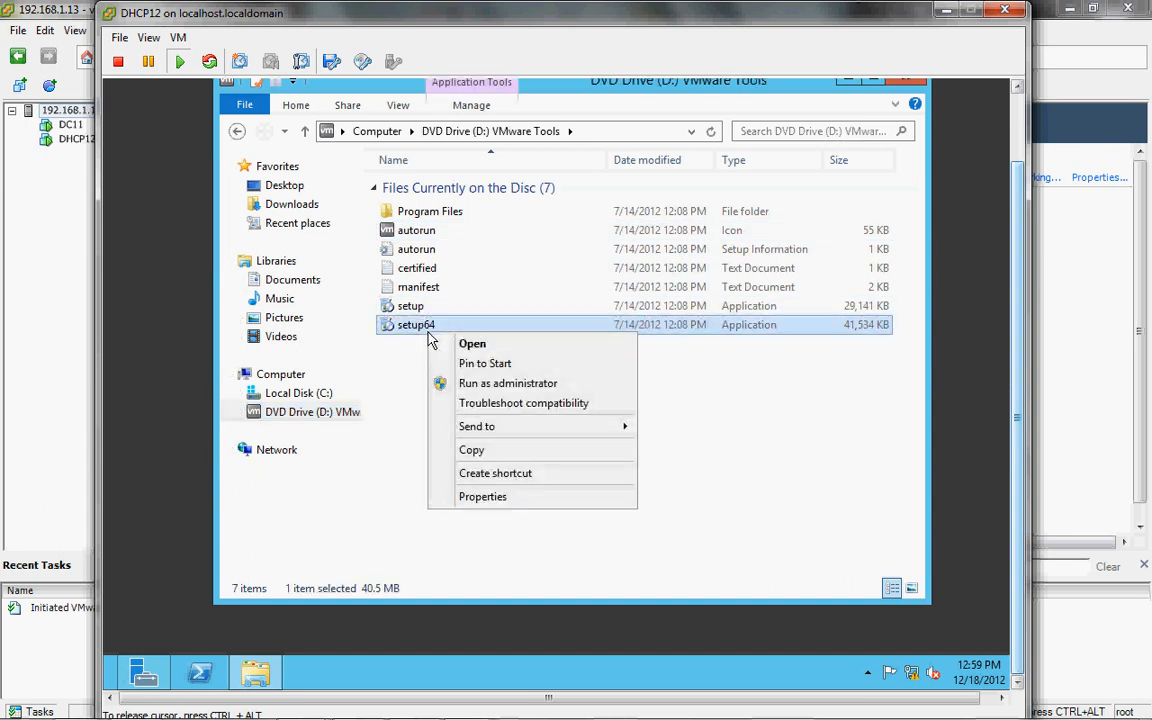
click(499, 384)
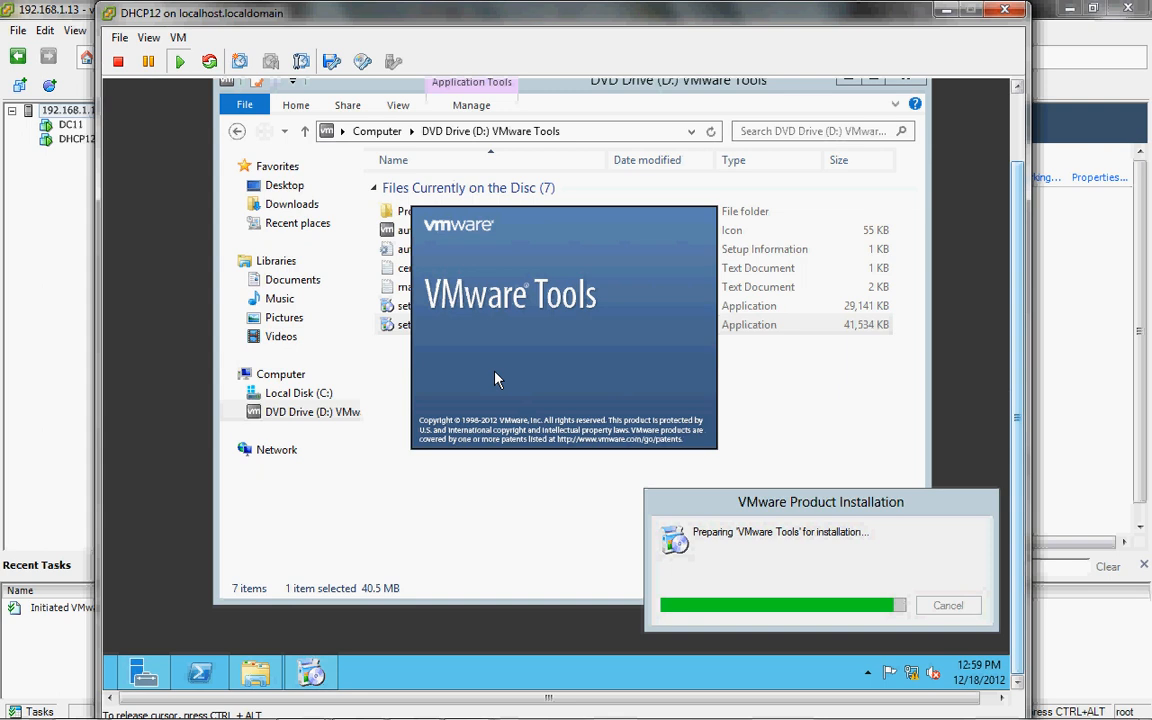
key(ctrl+alt)
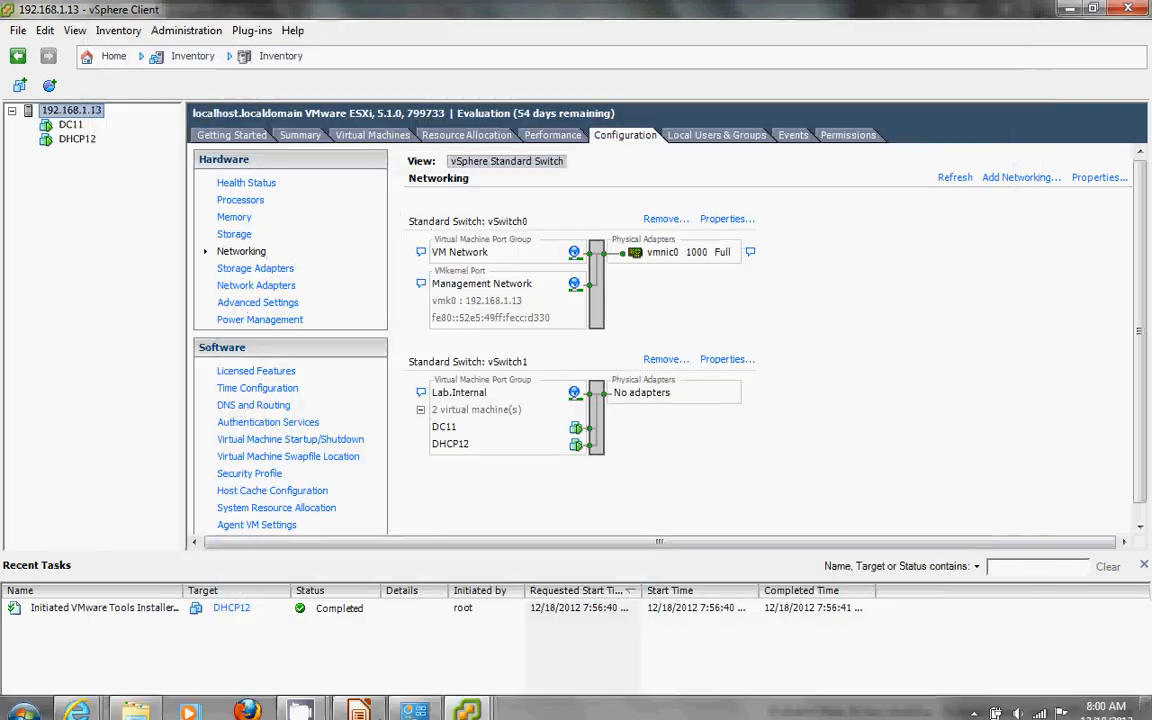
Step: Switch to DC11's console and open Server Manager's AD DS page, briefly viewing its tools list
mouse_move(466, 703)
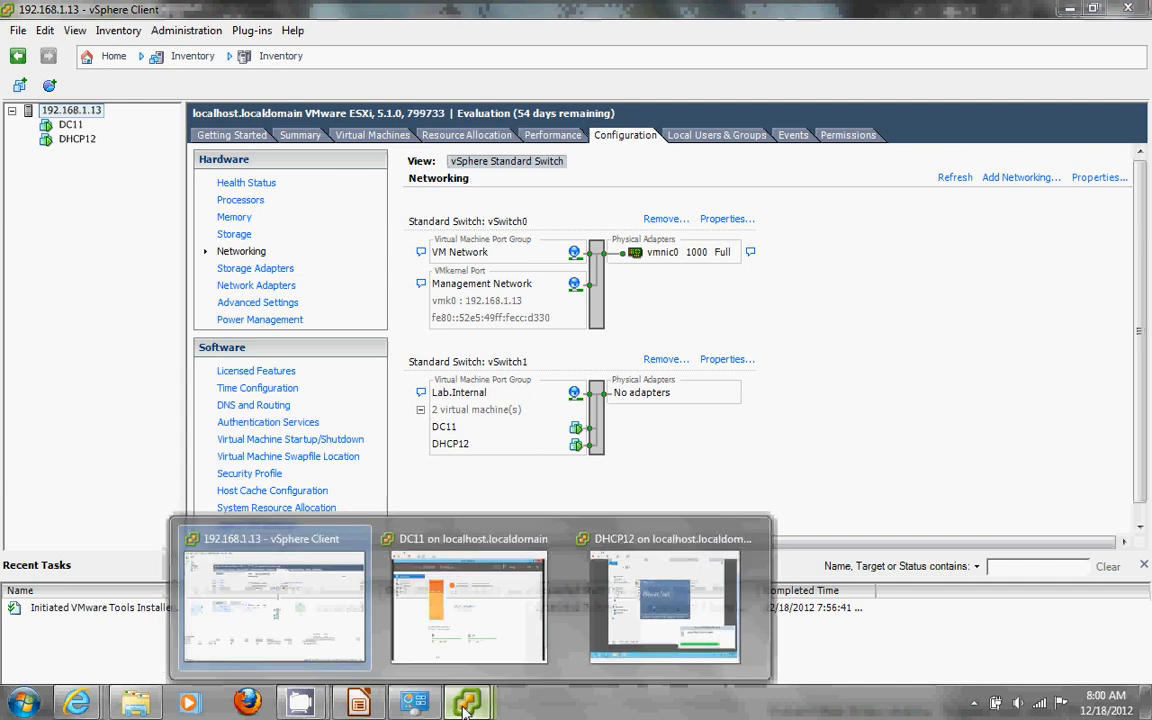
click(466, 658)
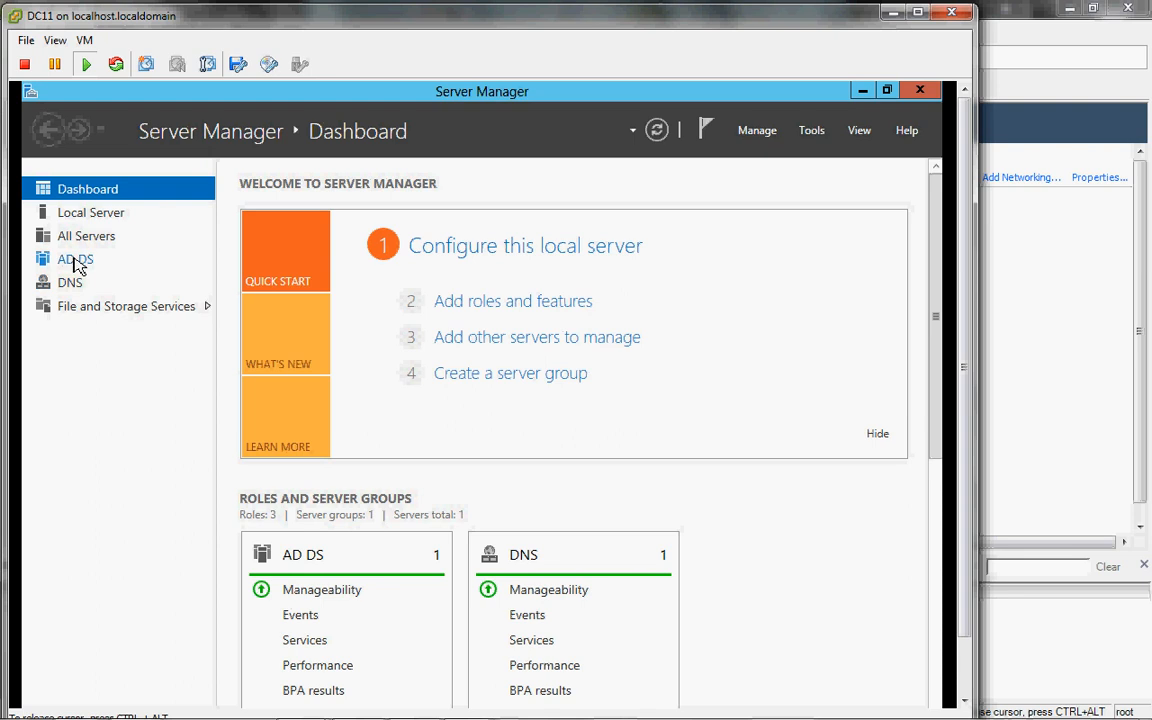
click(74, 259)
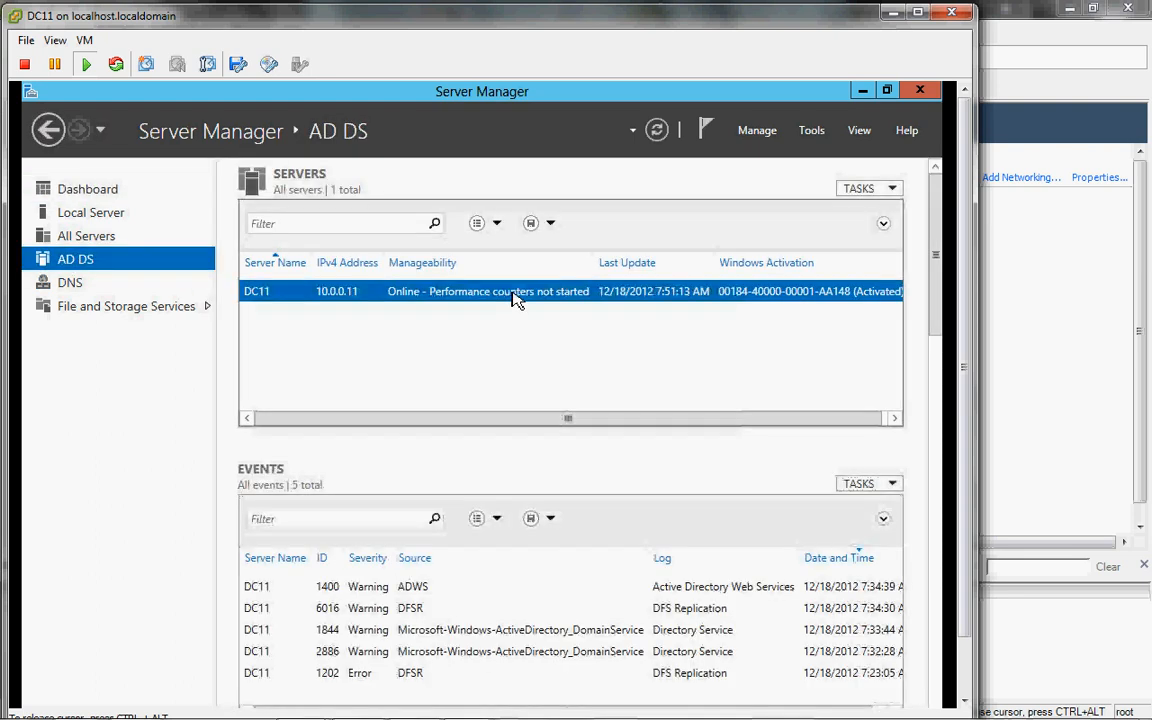
right_click(513, 297)
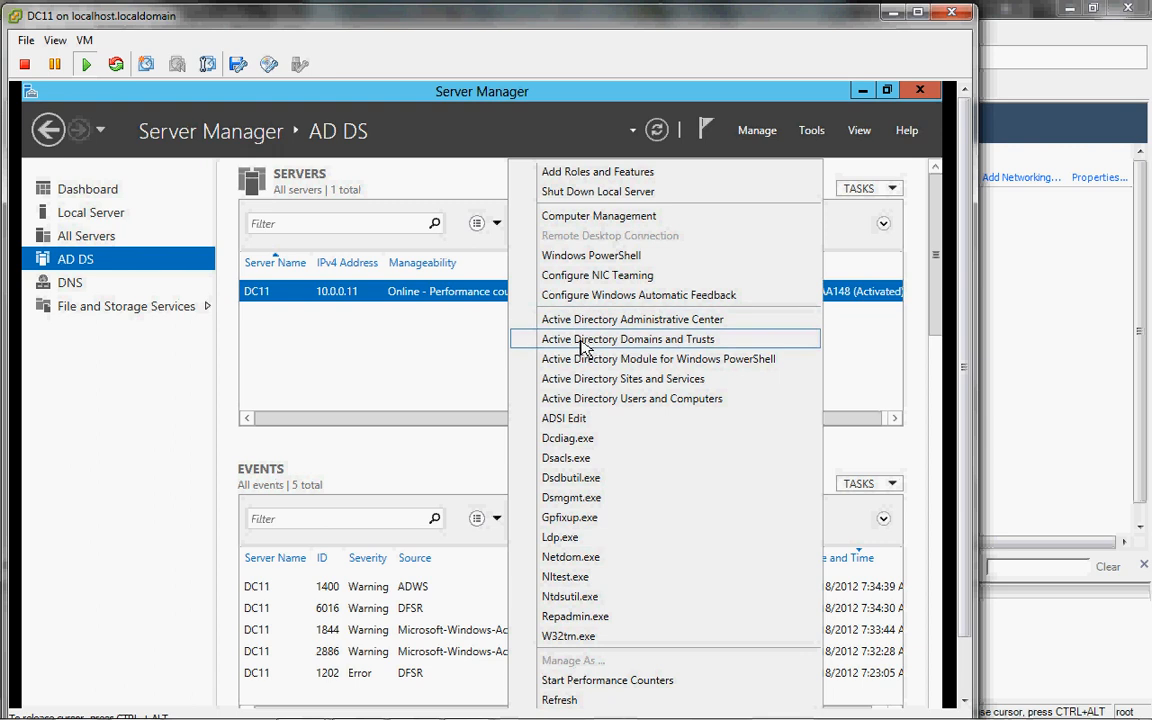
click(399, 365)
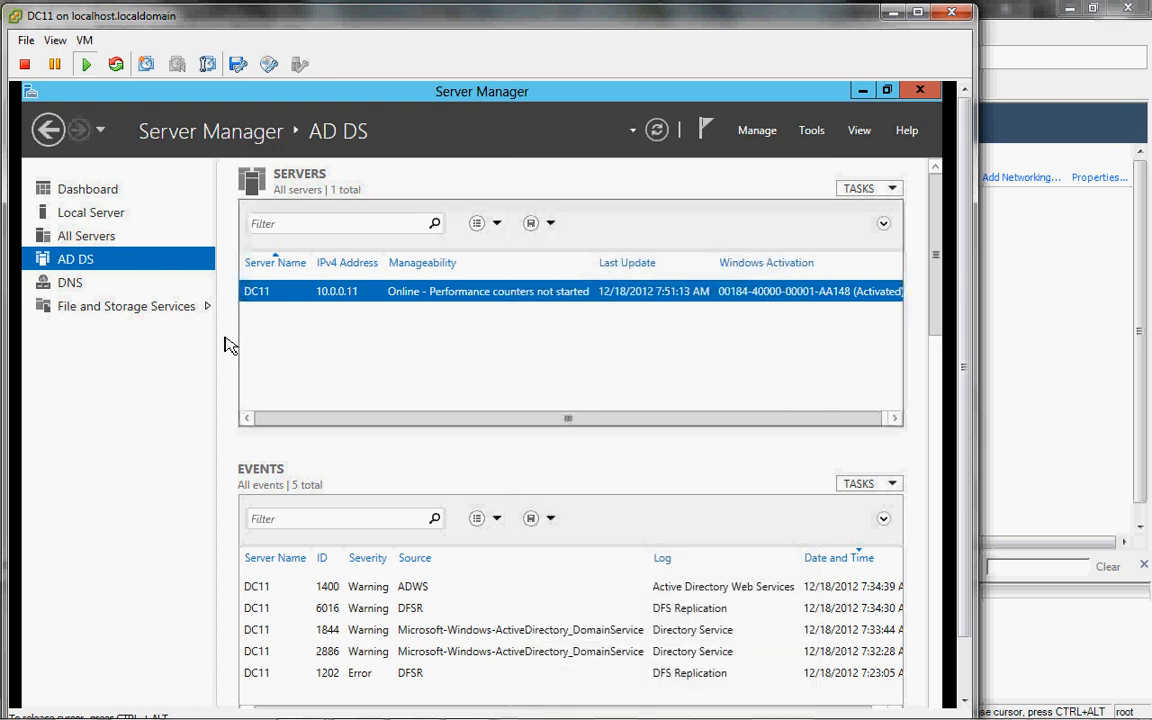
Step: Check the DNS page's tools, then return to AD DS and list DC11's Active Directory tools
click(70, 283)
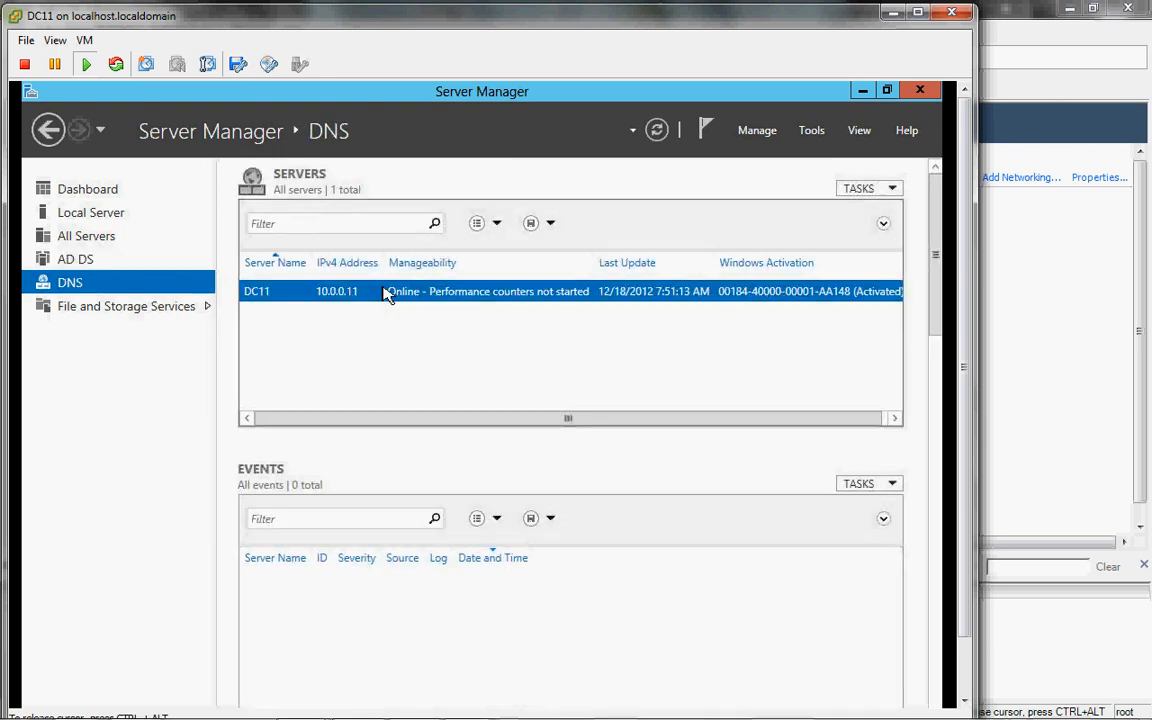
right_click(386, 292)
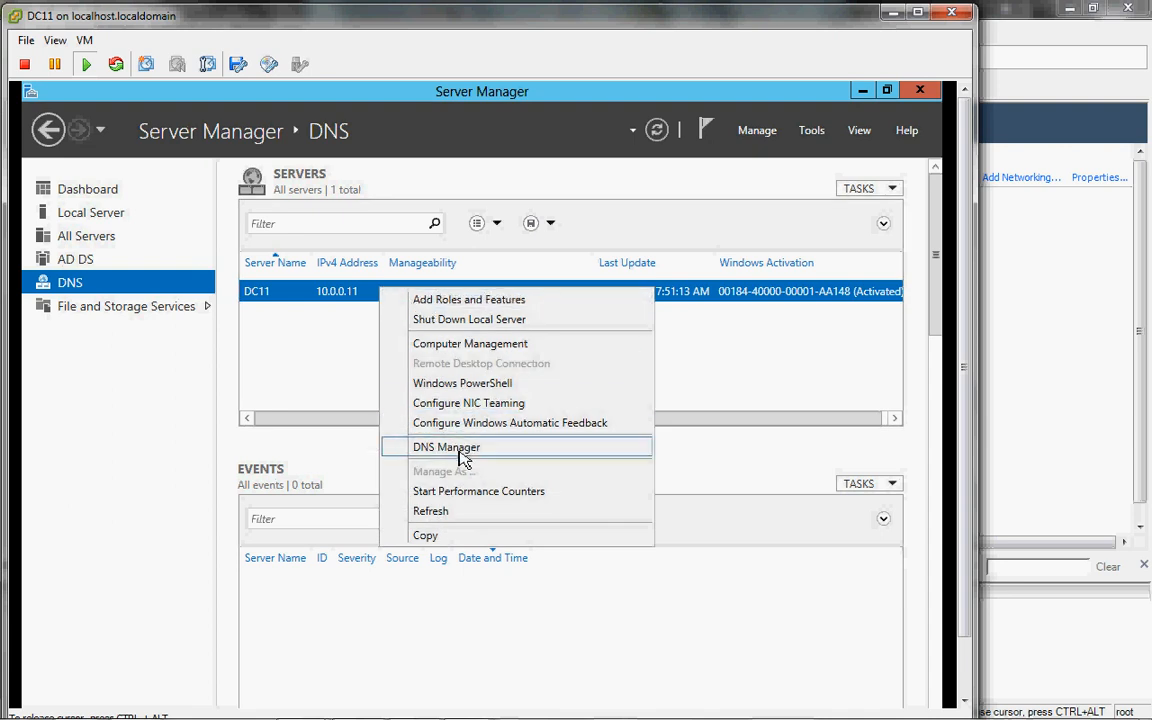
click(113, 261)
click(113, 260)
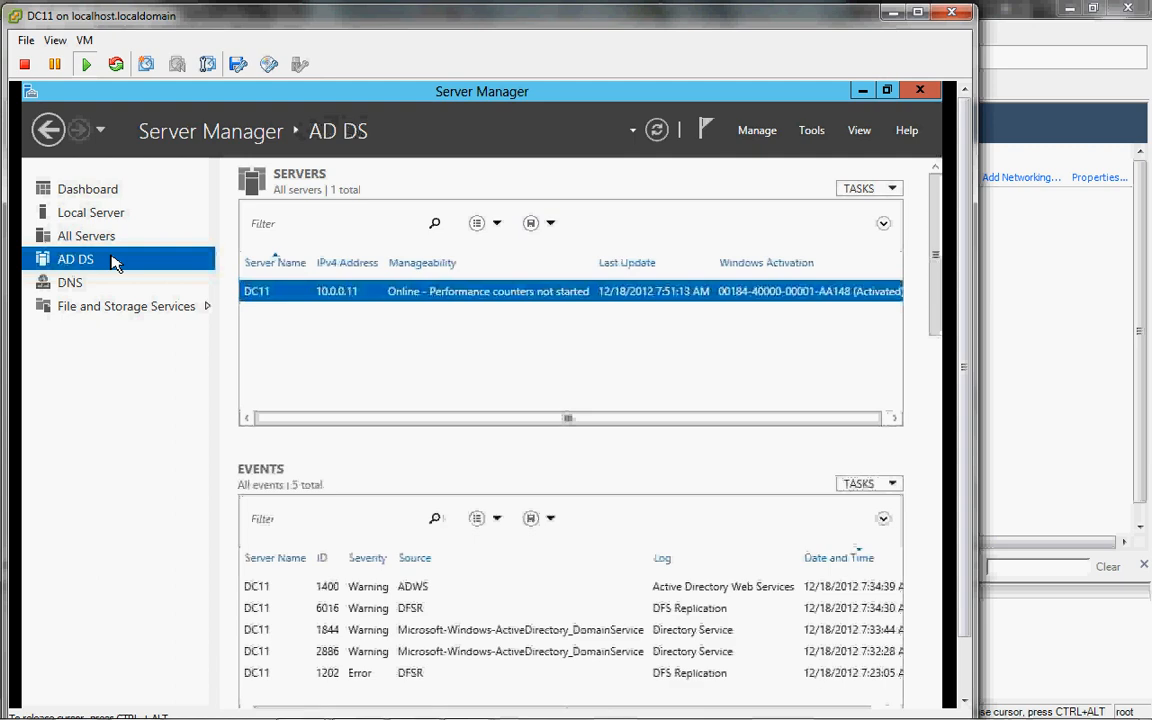
right_click(289, 293)
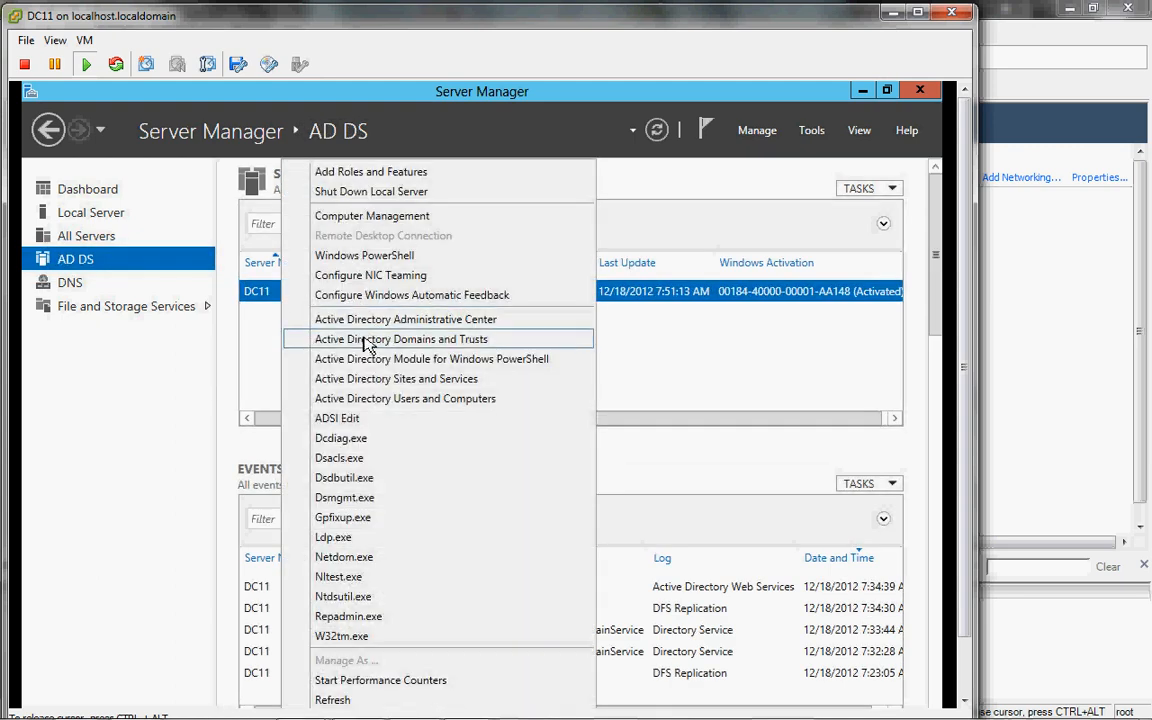
Step: Launch Active Directory Users and Computers and browse lab.internal's Builtin, Computers and Domain Controllers containers
click(383, 400)
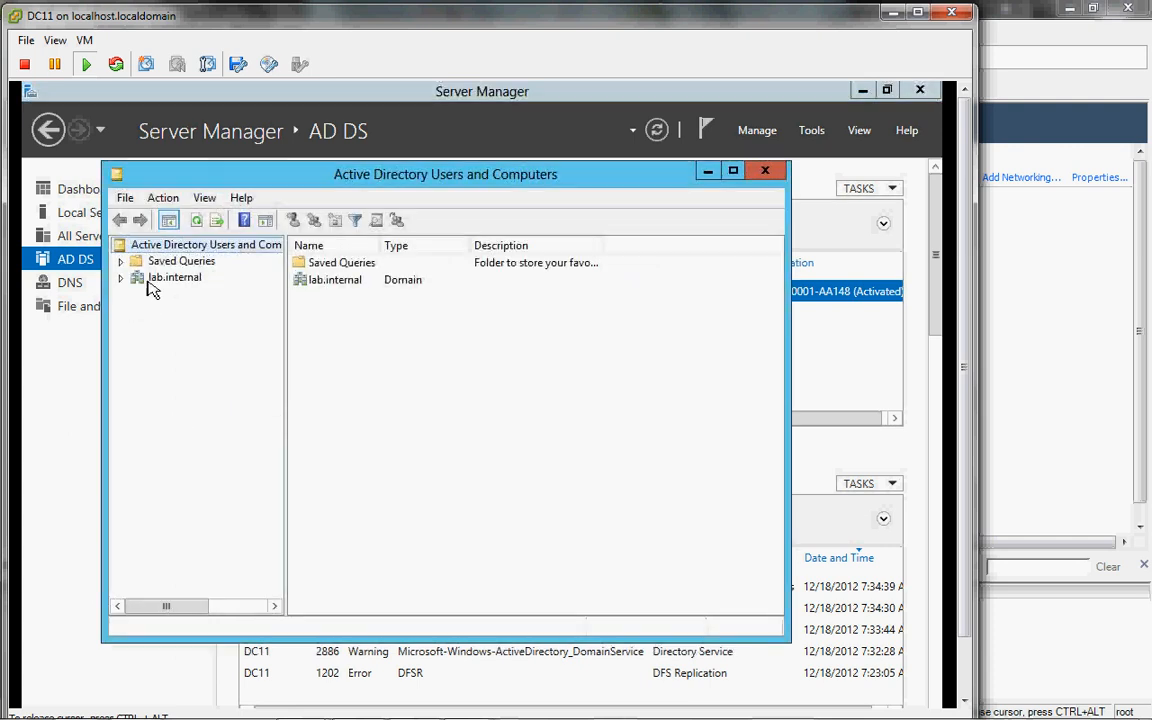
click(124, 279)
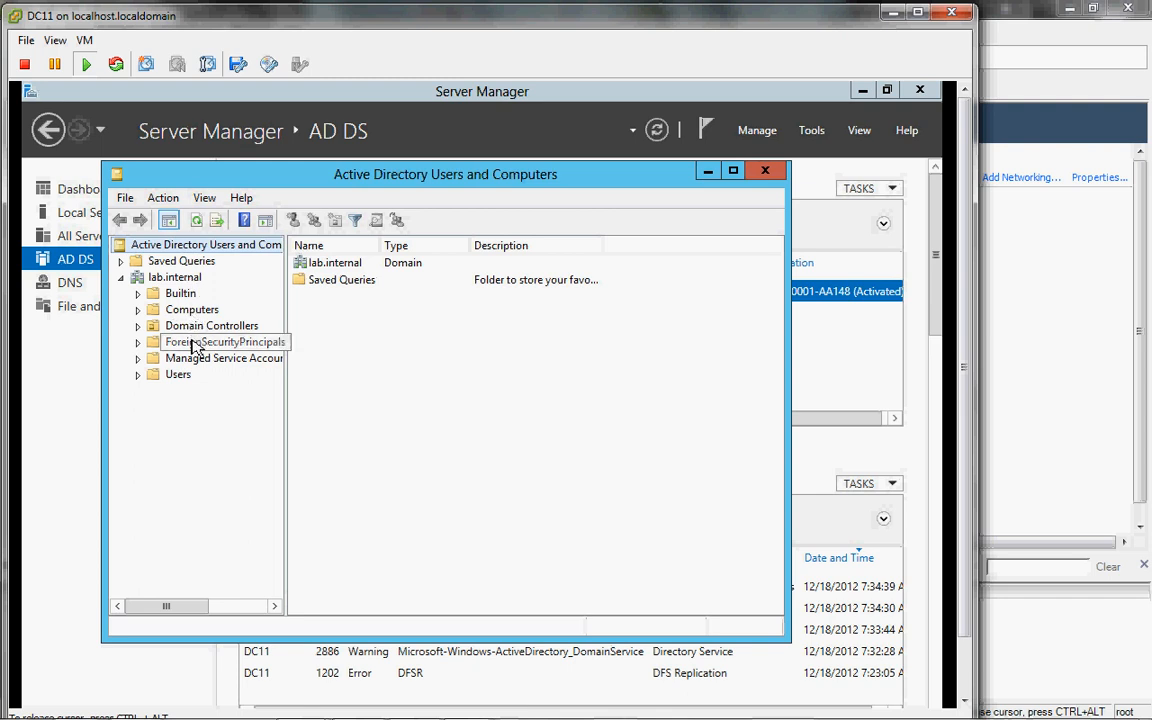
click(170, 294)
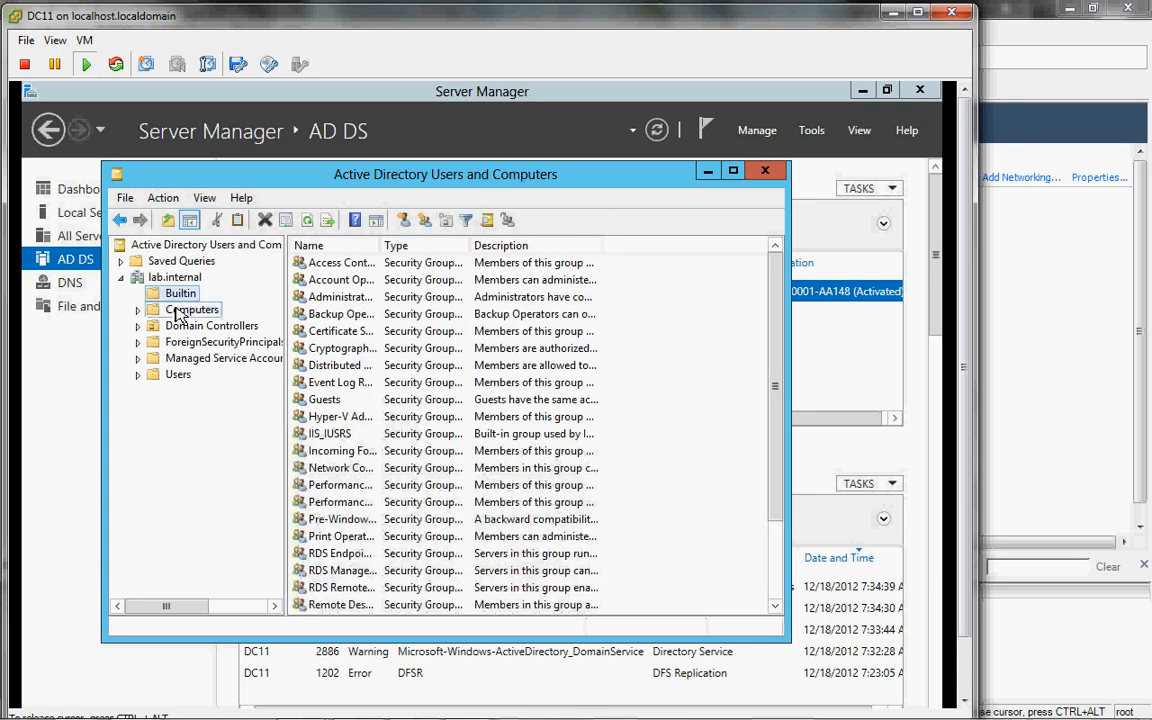
click(180, 310)
click(185, 326)
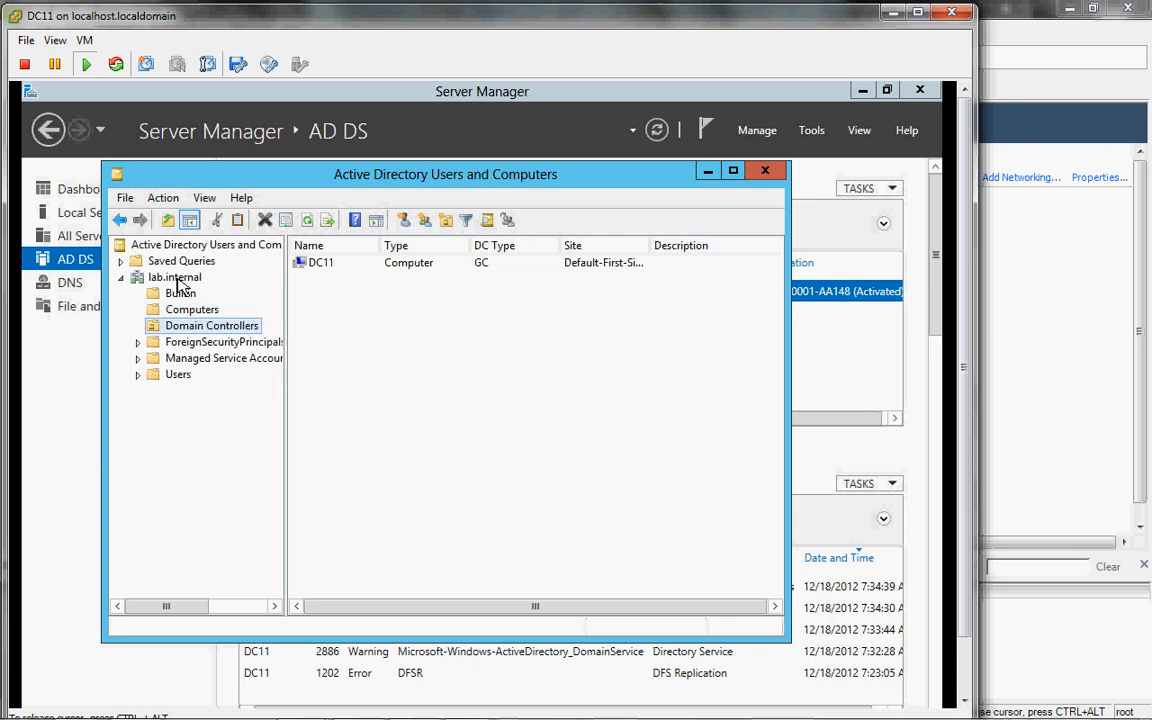
click(176, 278)
Step: Create a new organizational unit named Servers under lab.internal
right_click(175, 279)
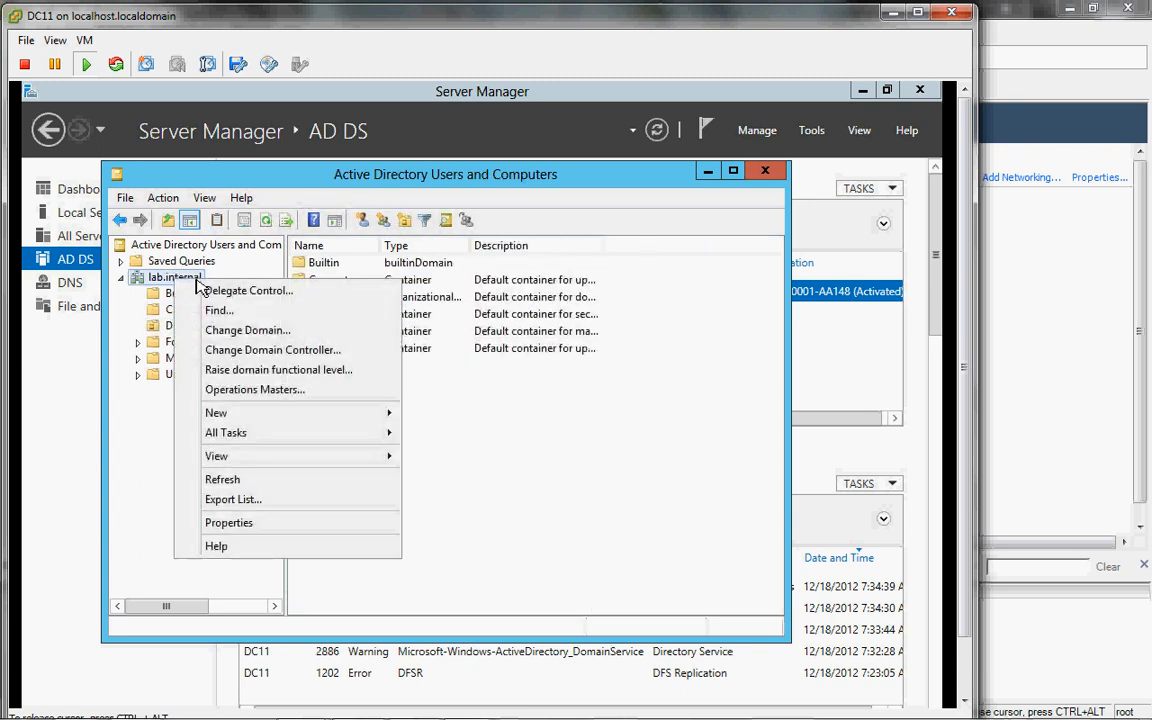
mouse_move(298, 414)
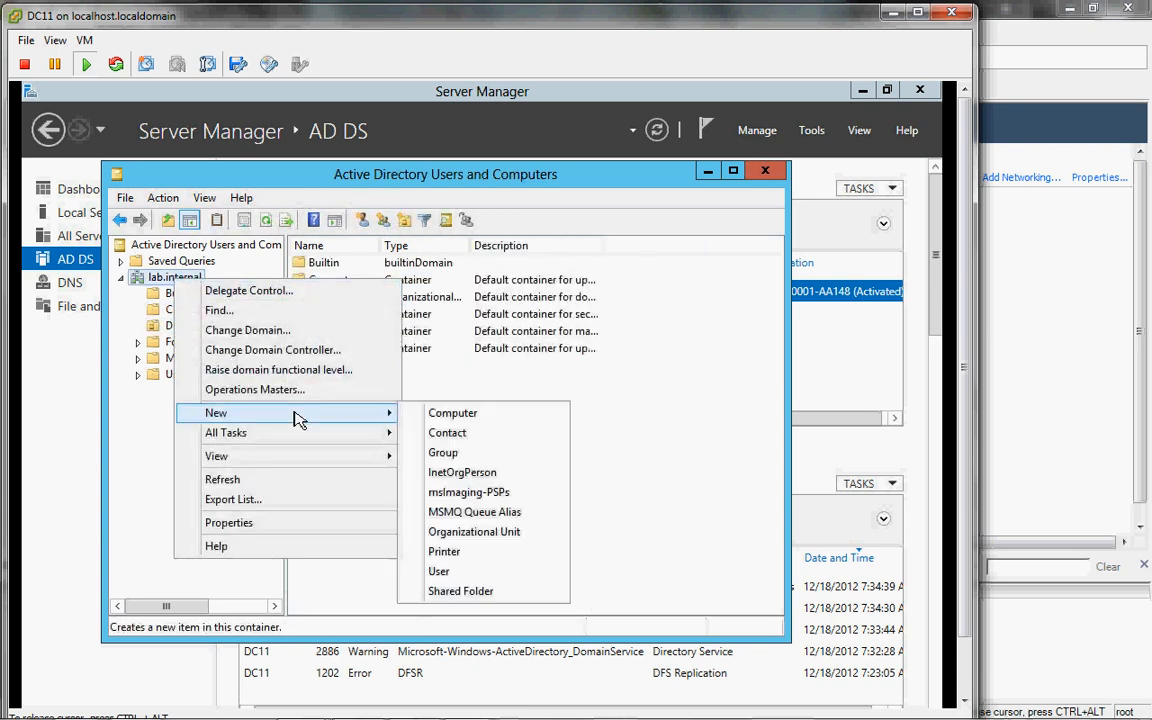
click(465, 533)
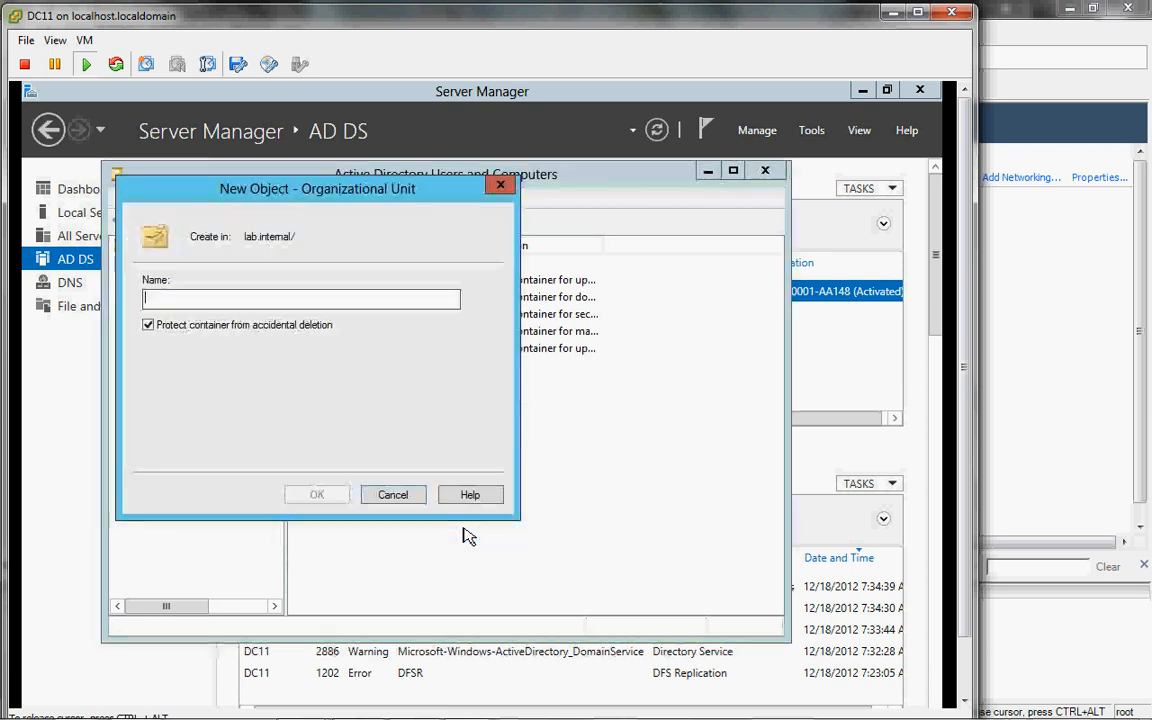
text(Servers)
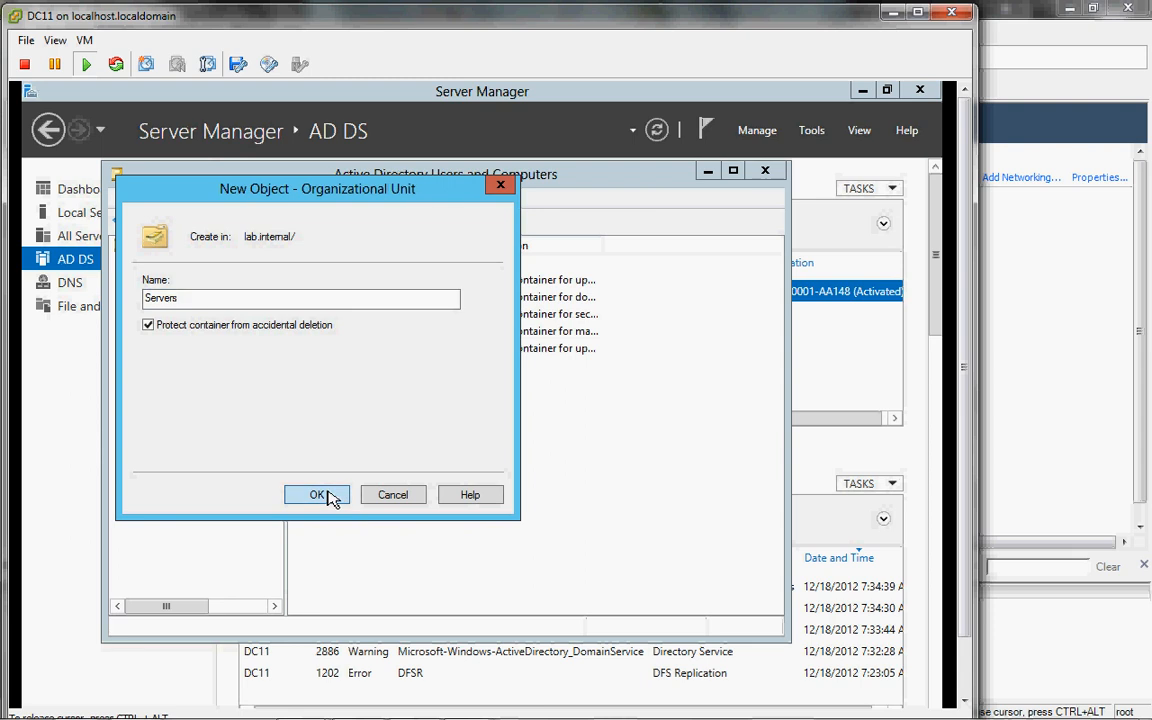
click(317, 495)
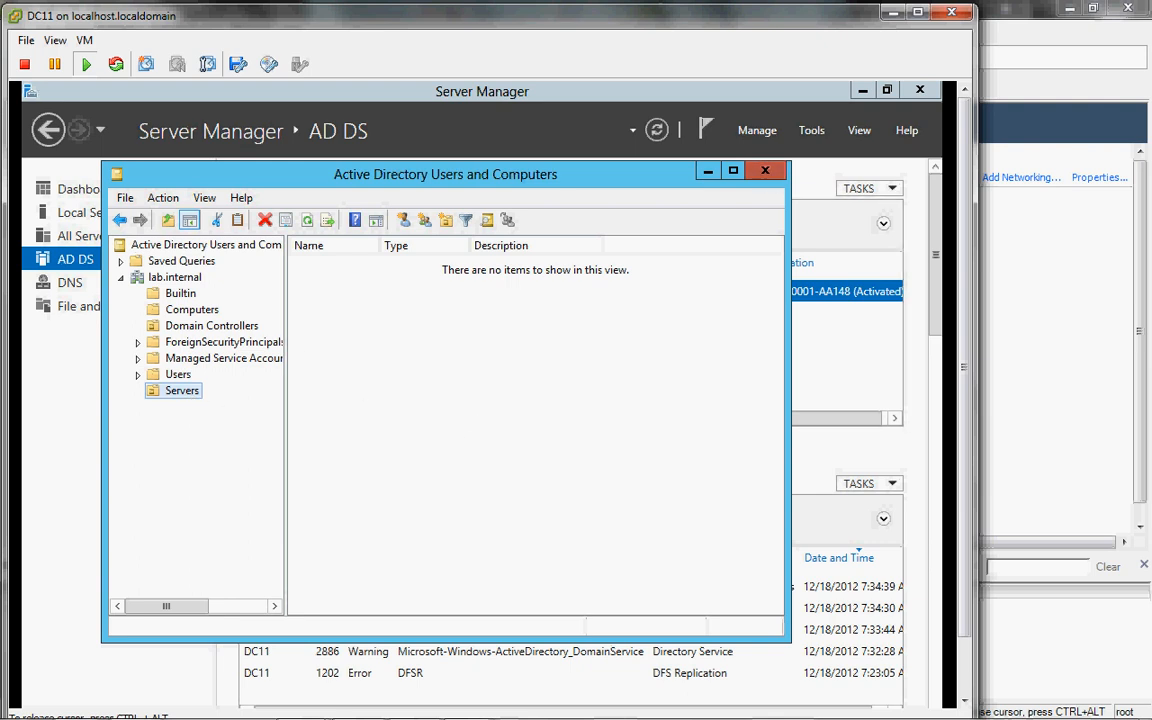
Step: Close Users and Computers and launch Active Directory Administrative Center from DC11's tools menu
click(766, 176)
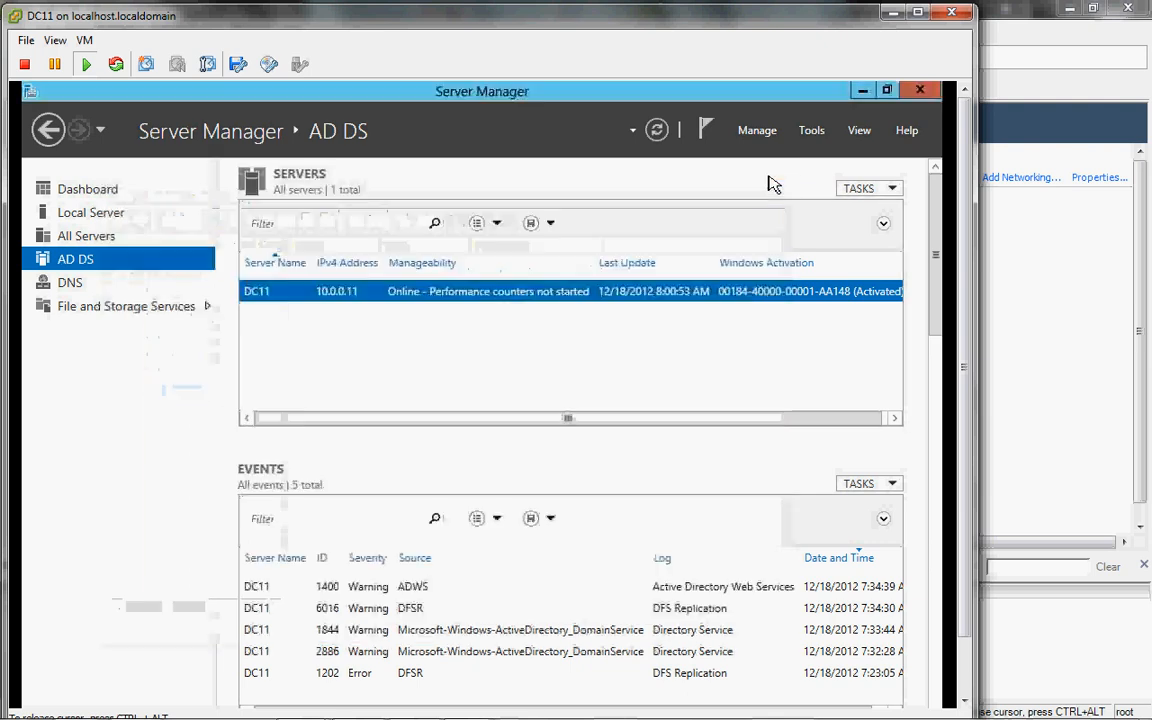
right_click(577, 300)
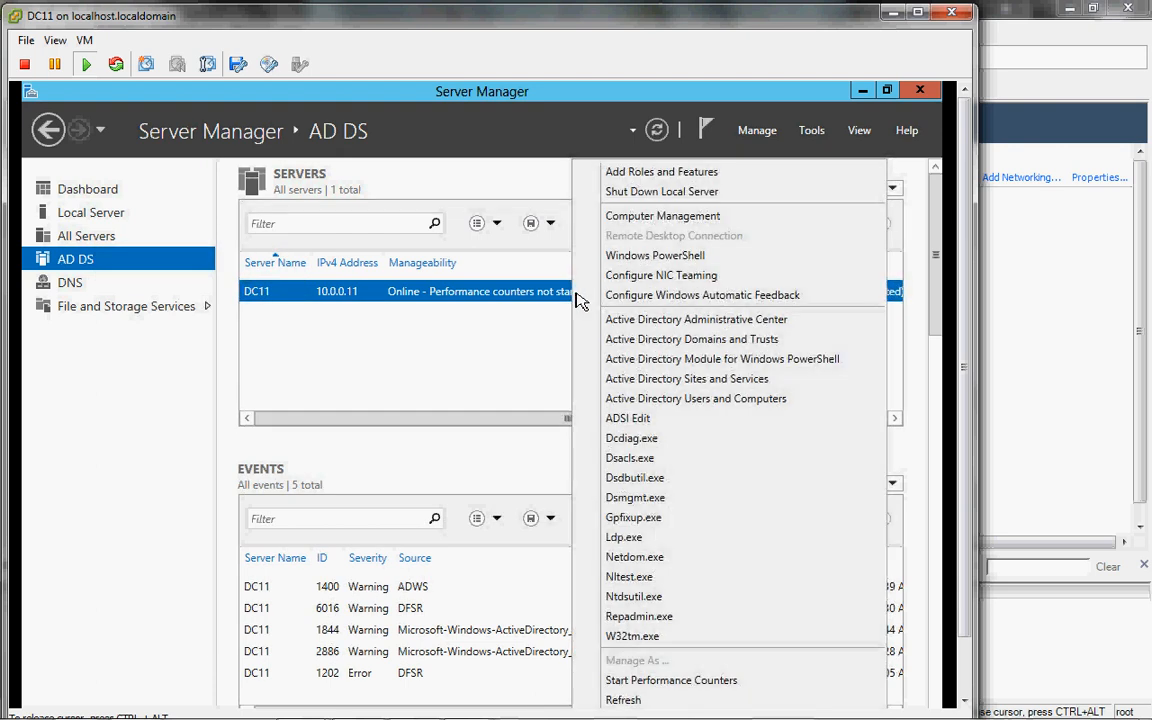
click(630, 320)
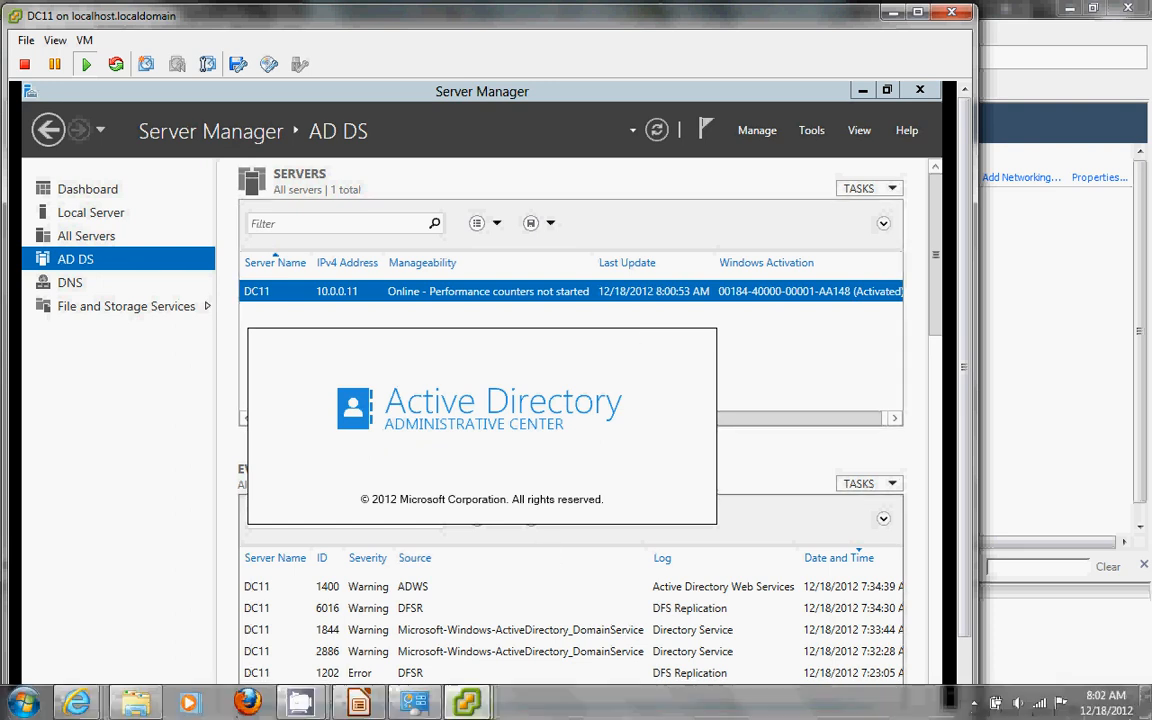
Step: On DHCP12, start a Typical VMware Tools installation, then switch back to DC11's console
mouse_move(487, 708)
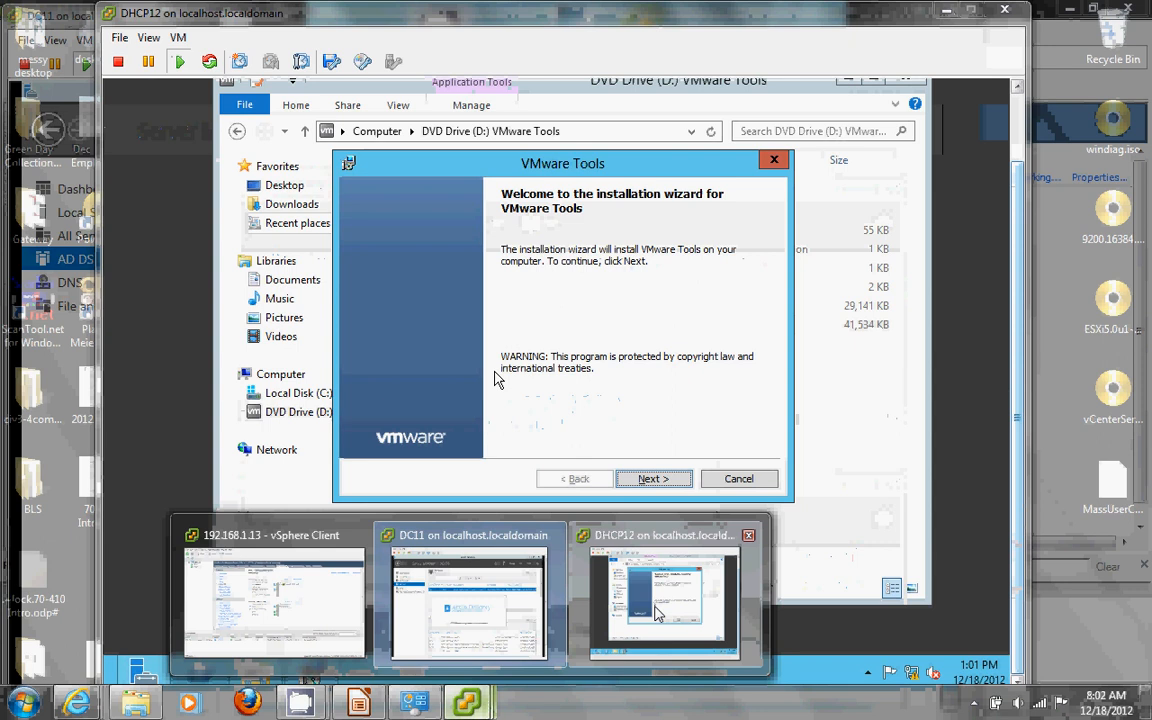
click(670, 595)
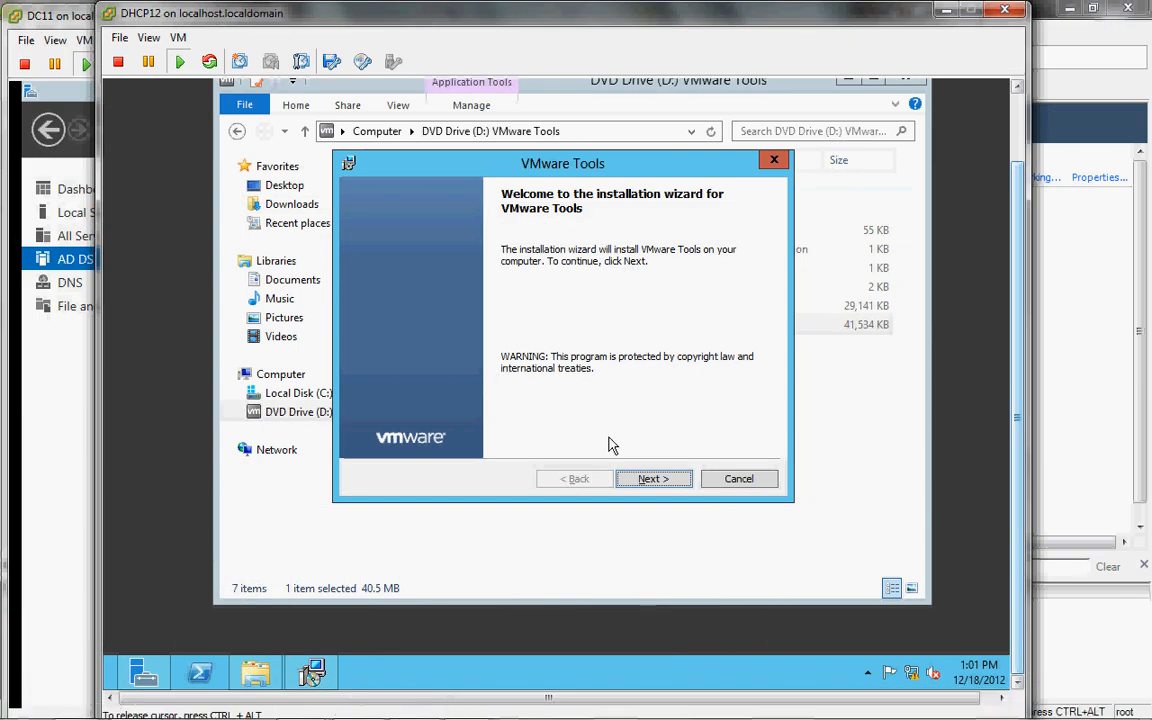
click(655, 484)
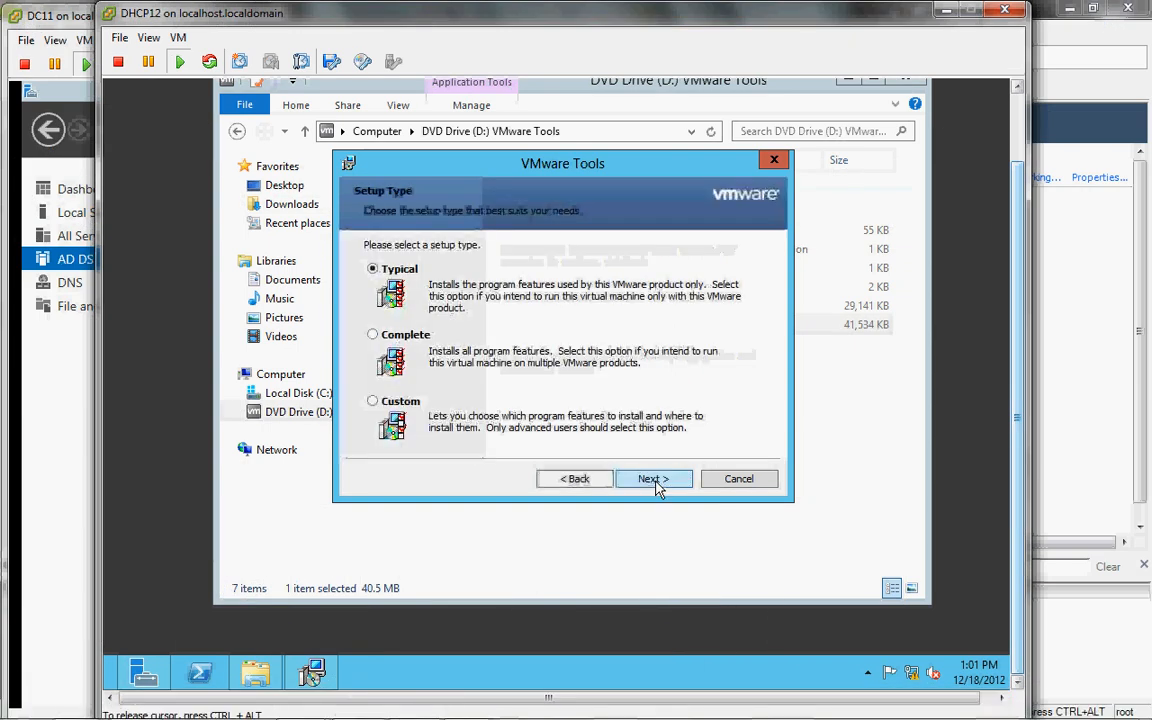
click(655, 481)
click(655, 481)
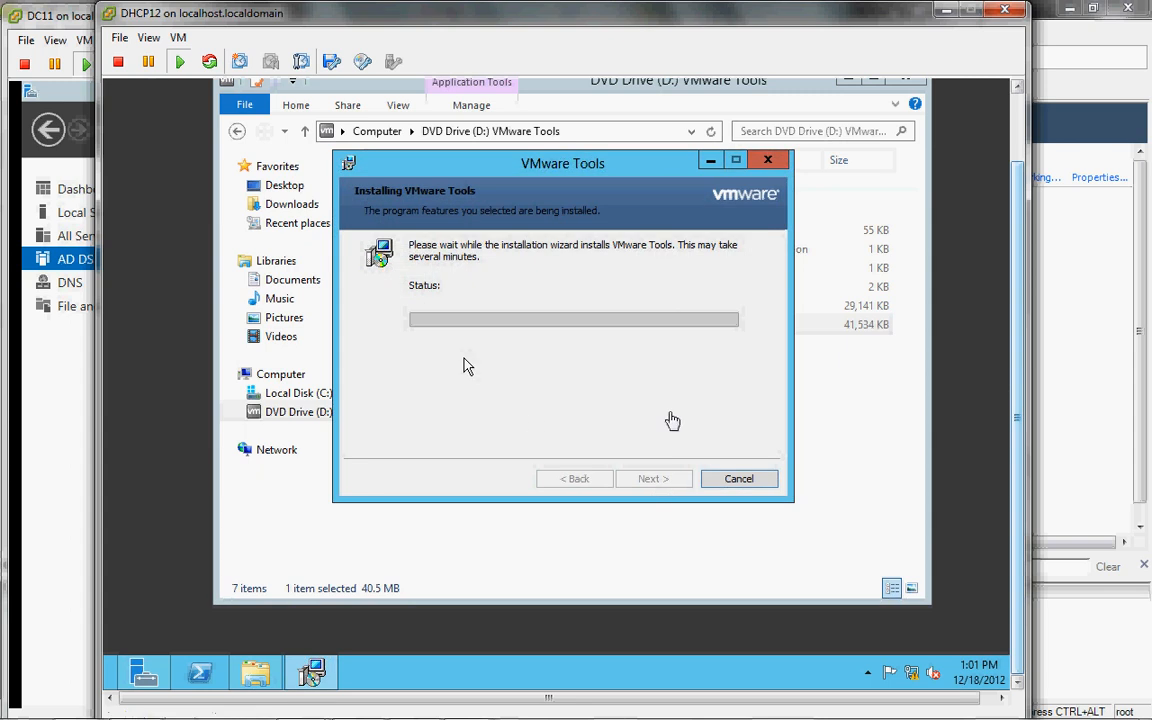
mouse_move(508, 714)
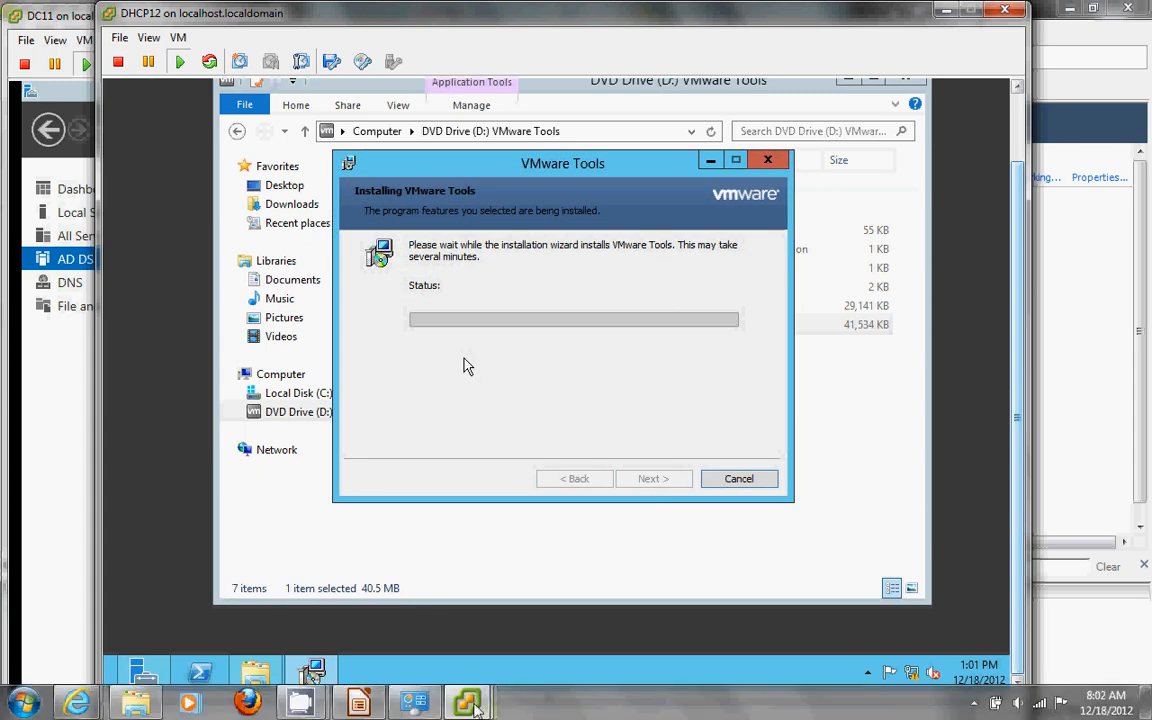
mouse_move(467, 702)
click(480, 595)
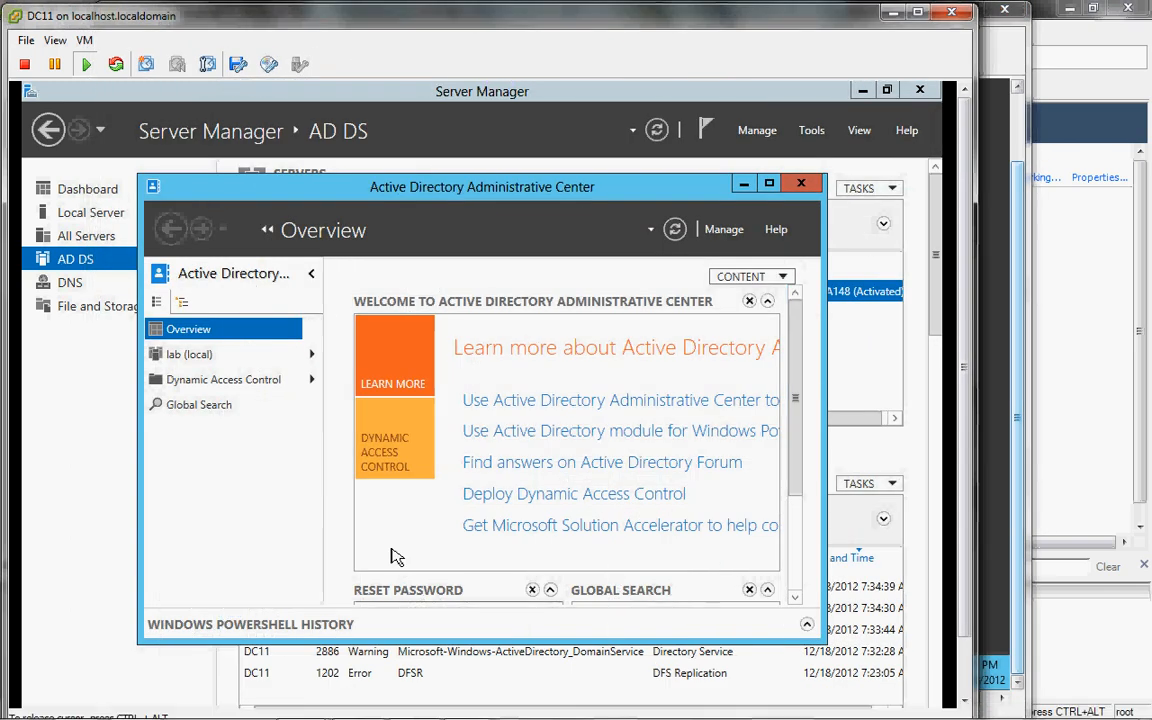
Step: Maximize Administrative Center and open the lab (local) domain's container list
click(769, 185)
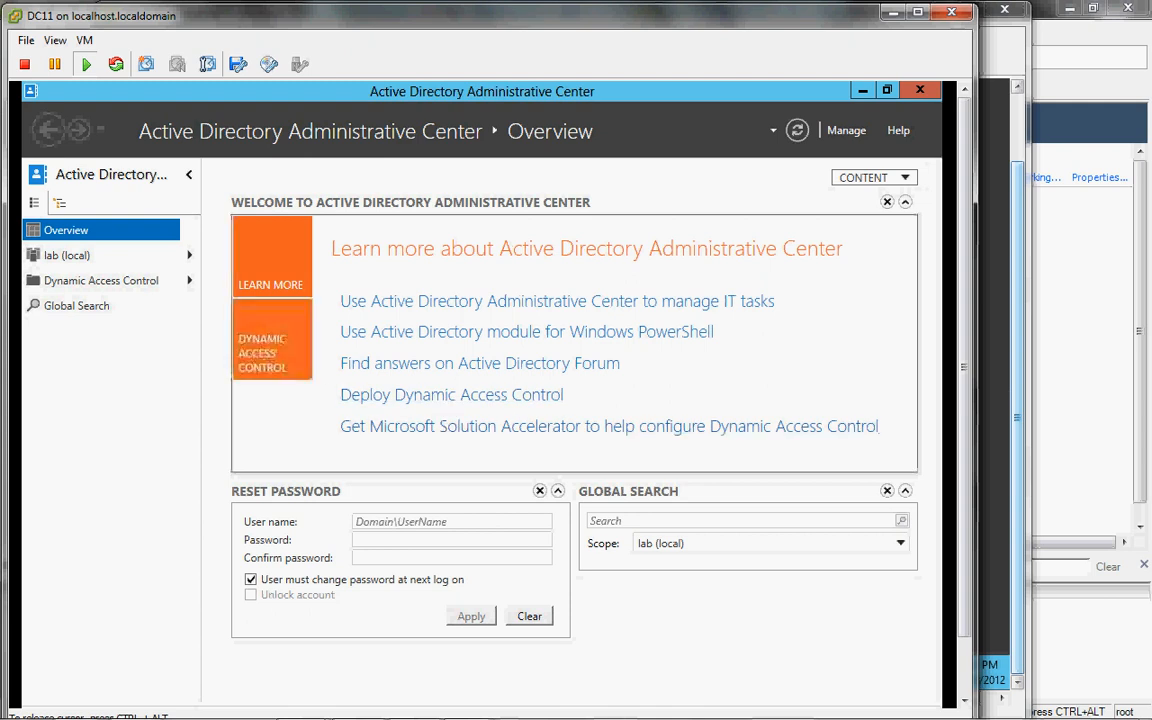
click(83, 260)
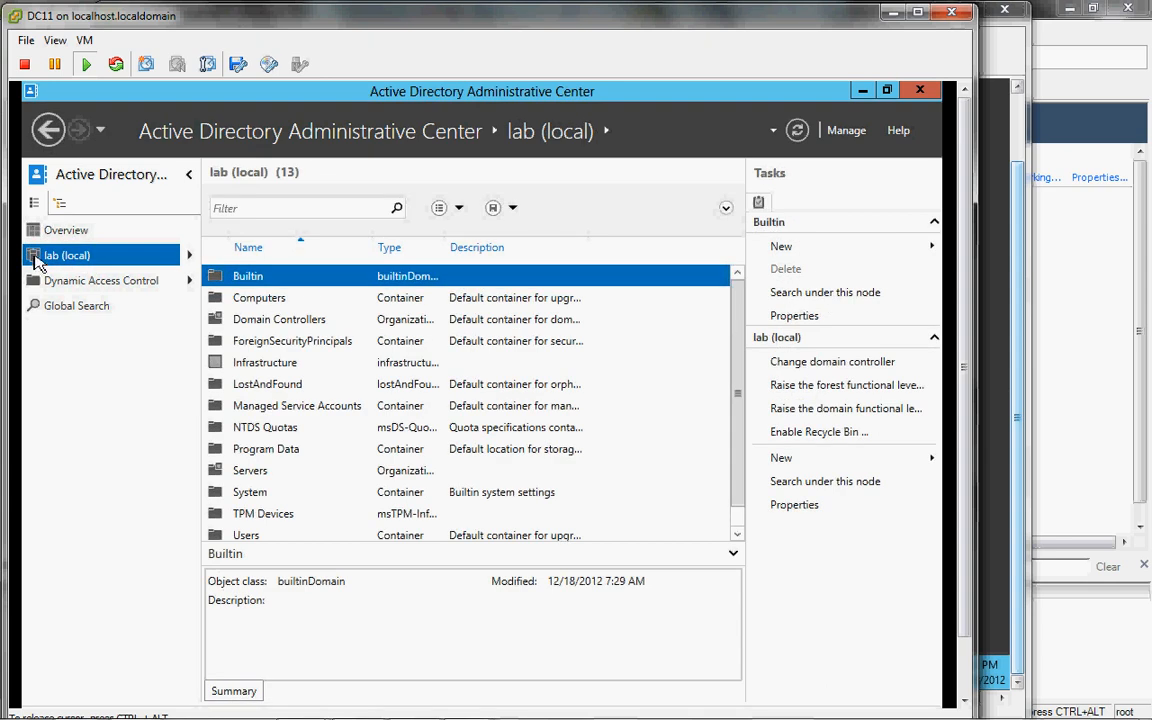
right_click(131, 266)
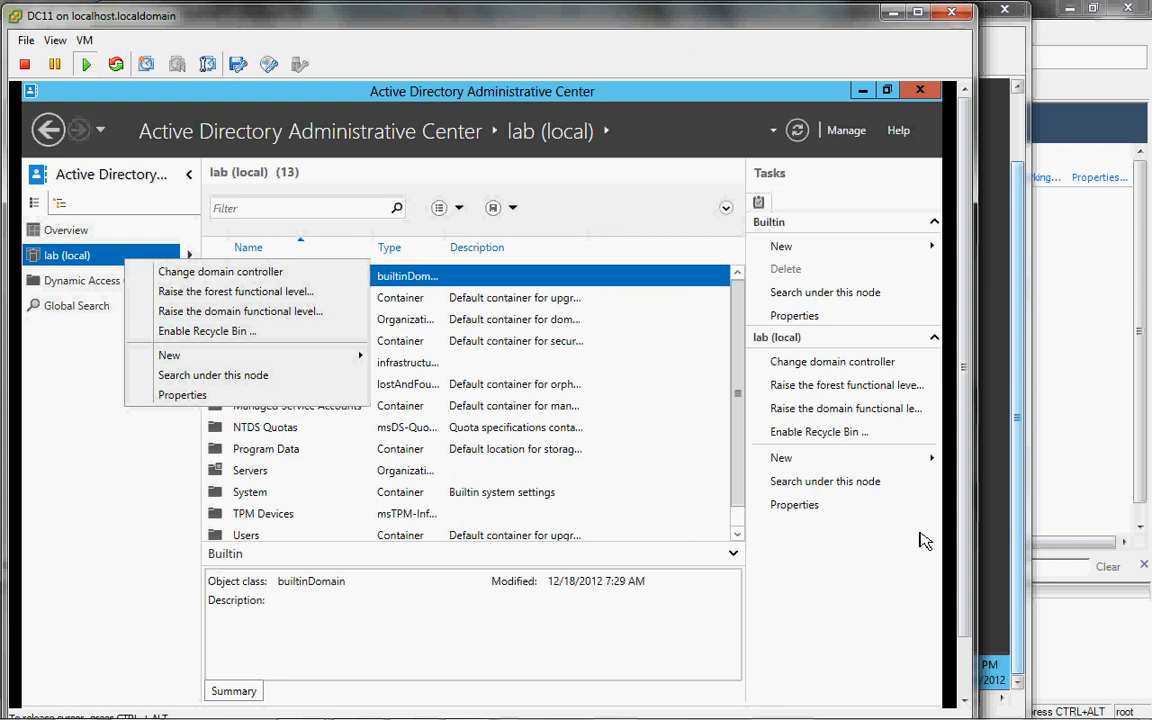
click(859, 595)
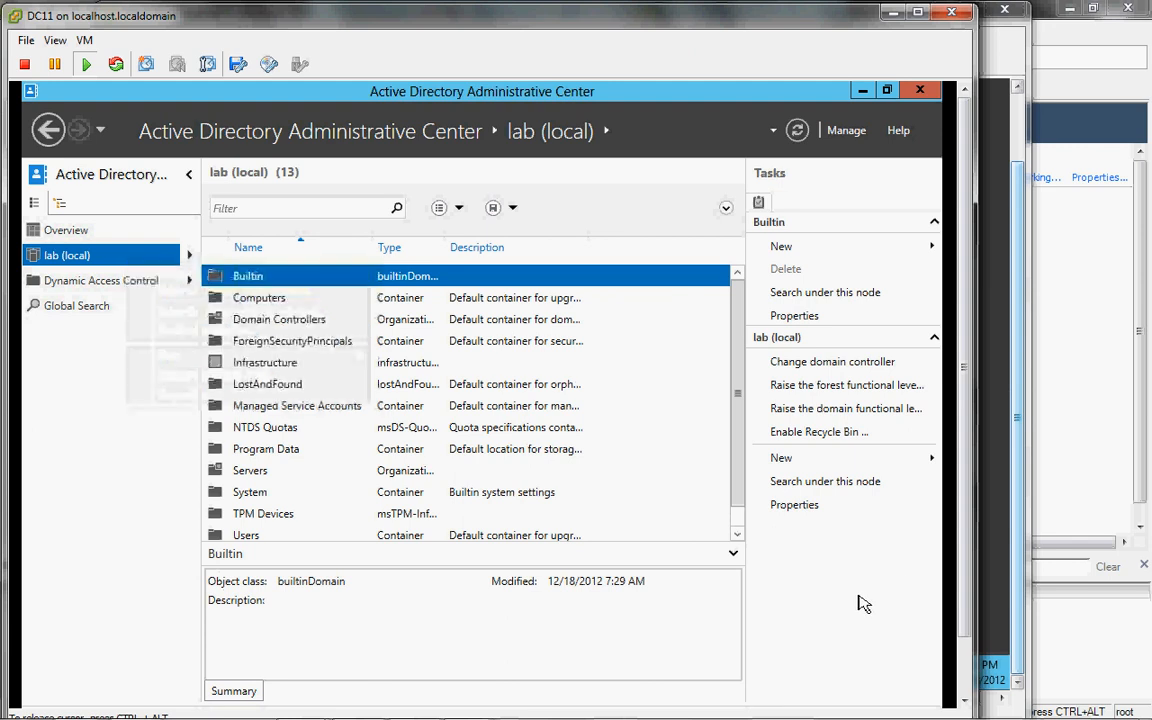
Step: Enable the Recycle Bin, refresh to reveal Deleted Objects, then close Administrative Center
click(817, 435)
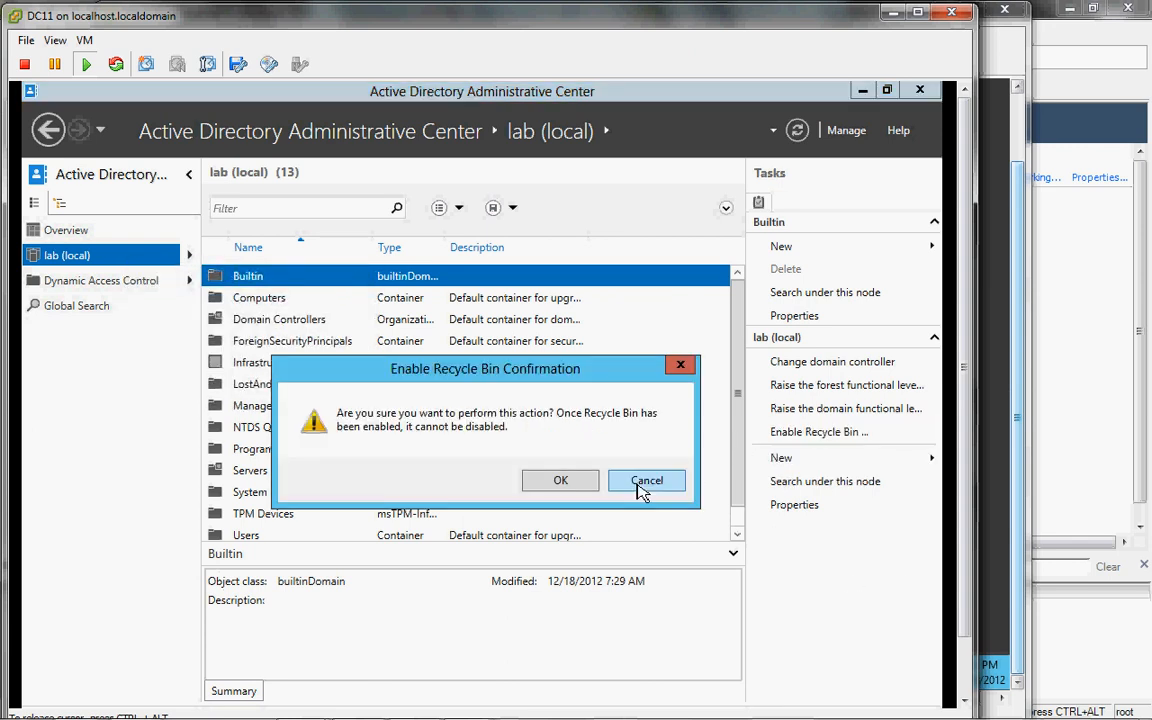
click(561, 481)
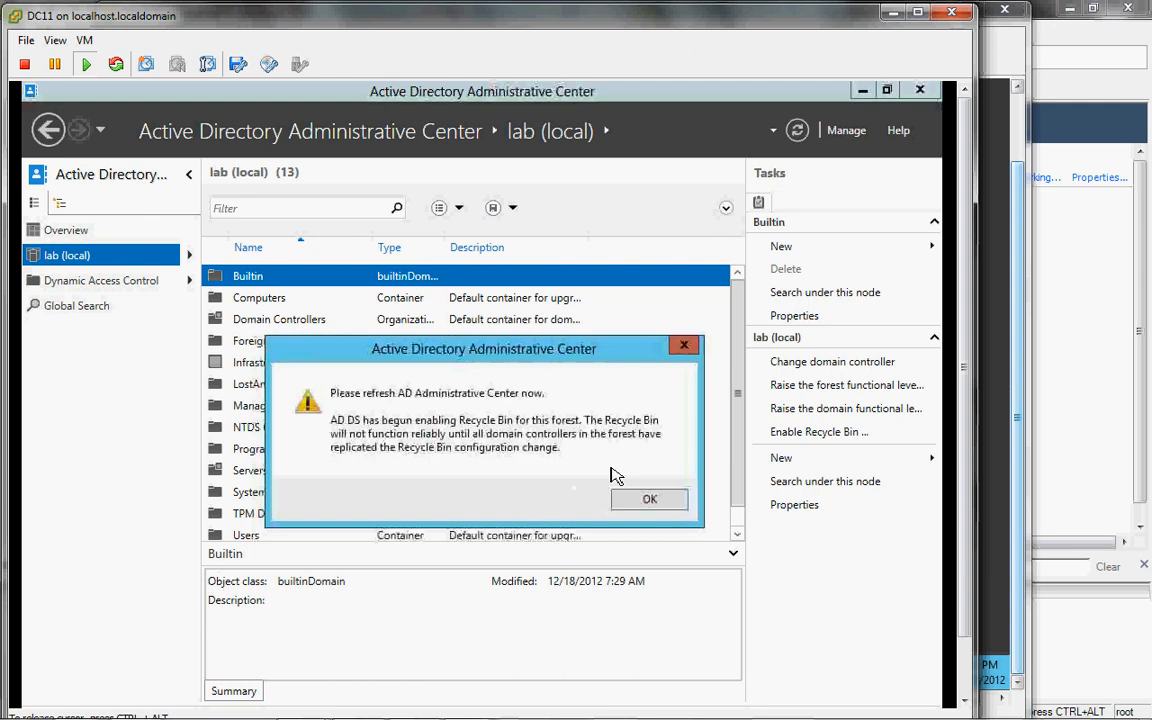
click(650, 501)
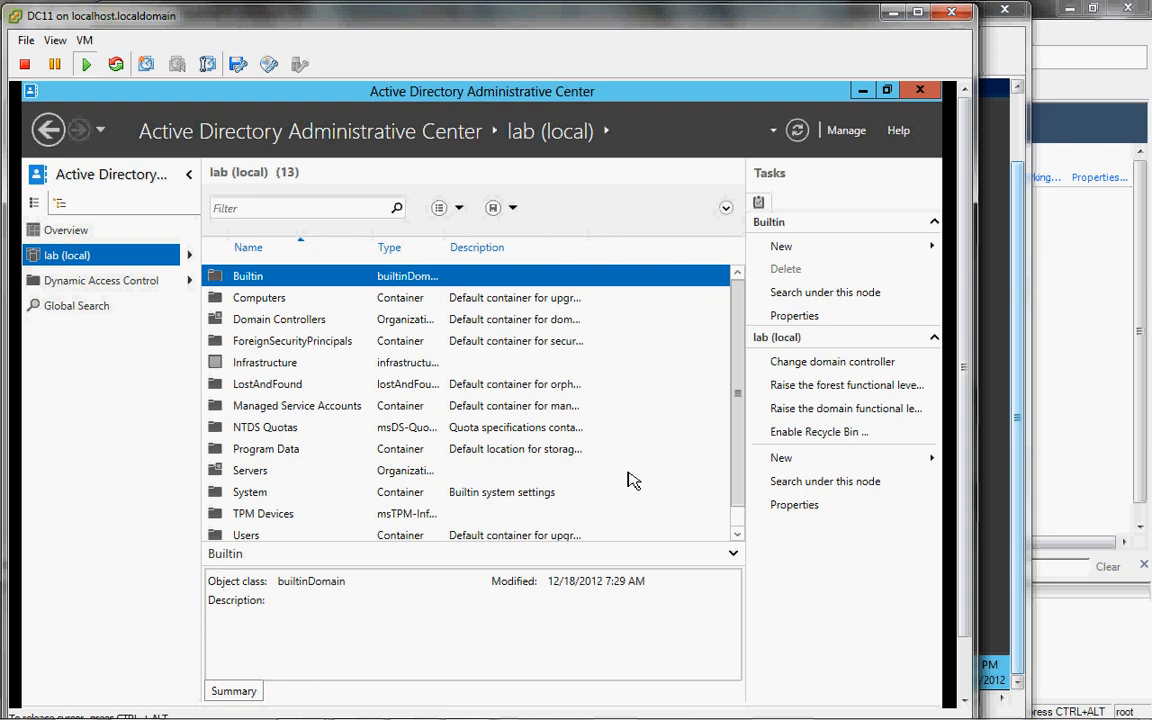
click(798, 131)
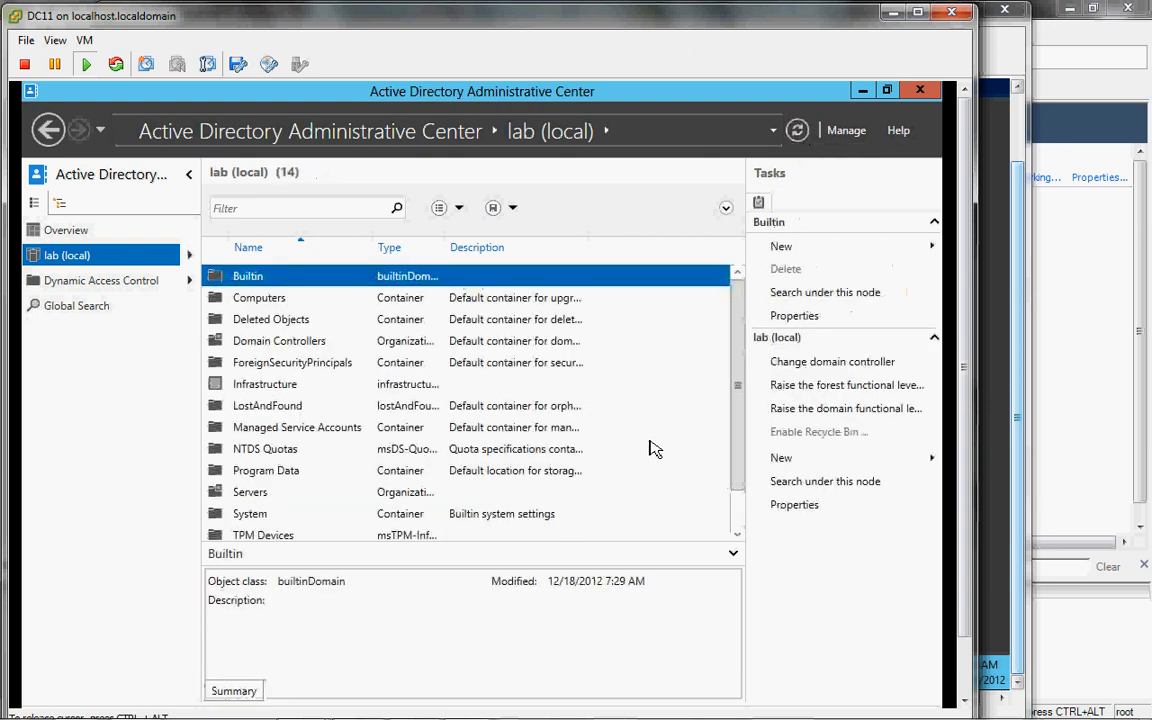
click(268, 322)
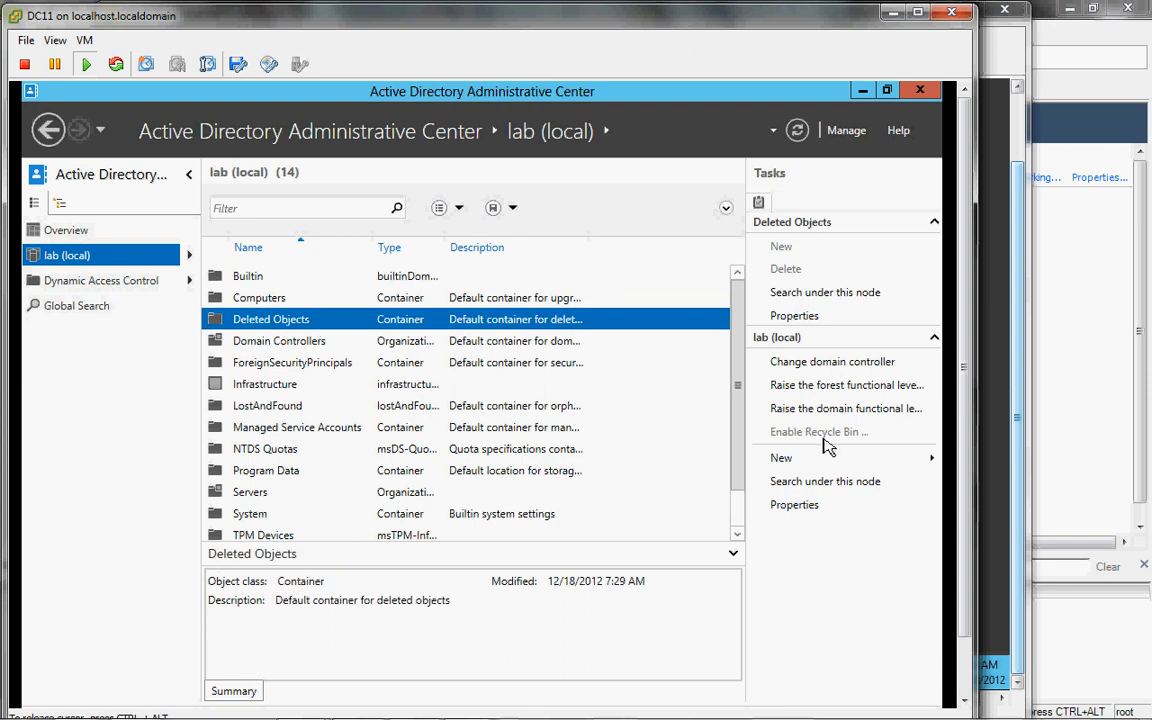
click(926, 91)
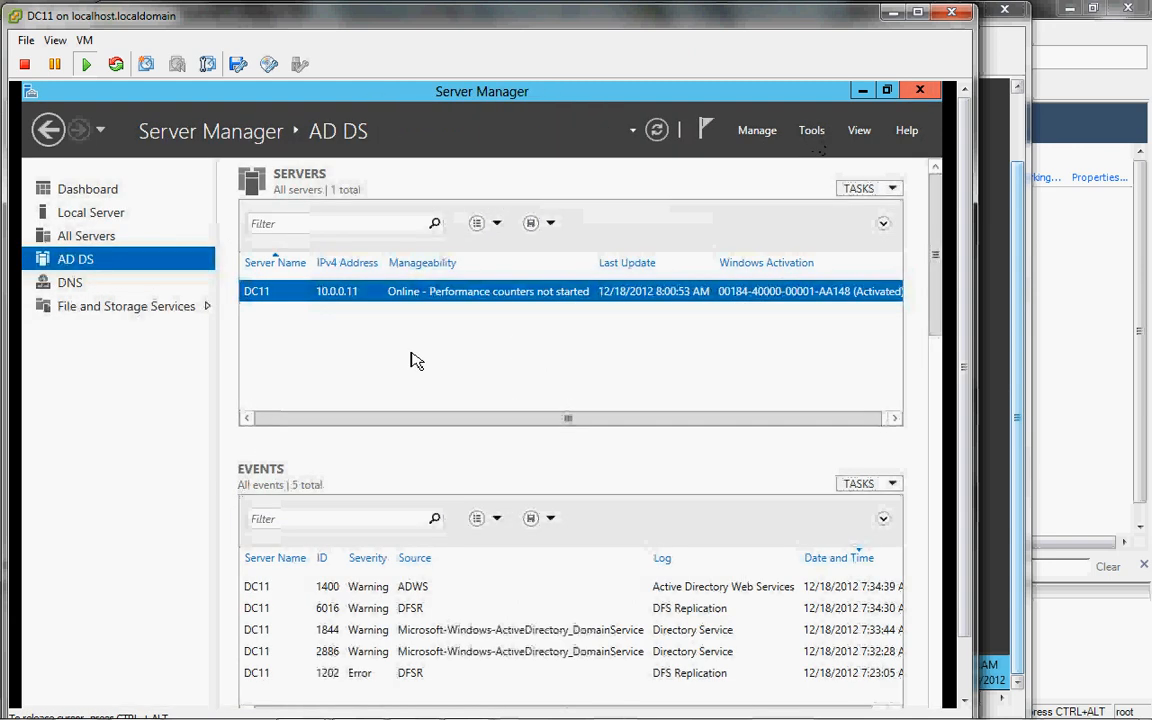
Step: Launch DNS Manager for DC11 and display the _msdcs.lab.internal forward lookup zone's records
click(72, 287)
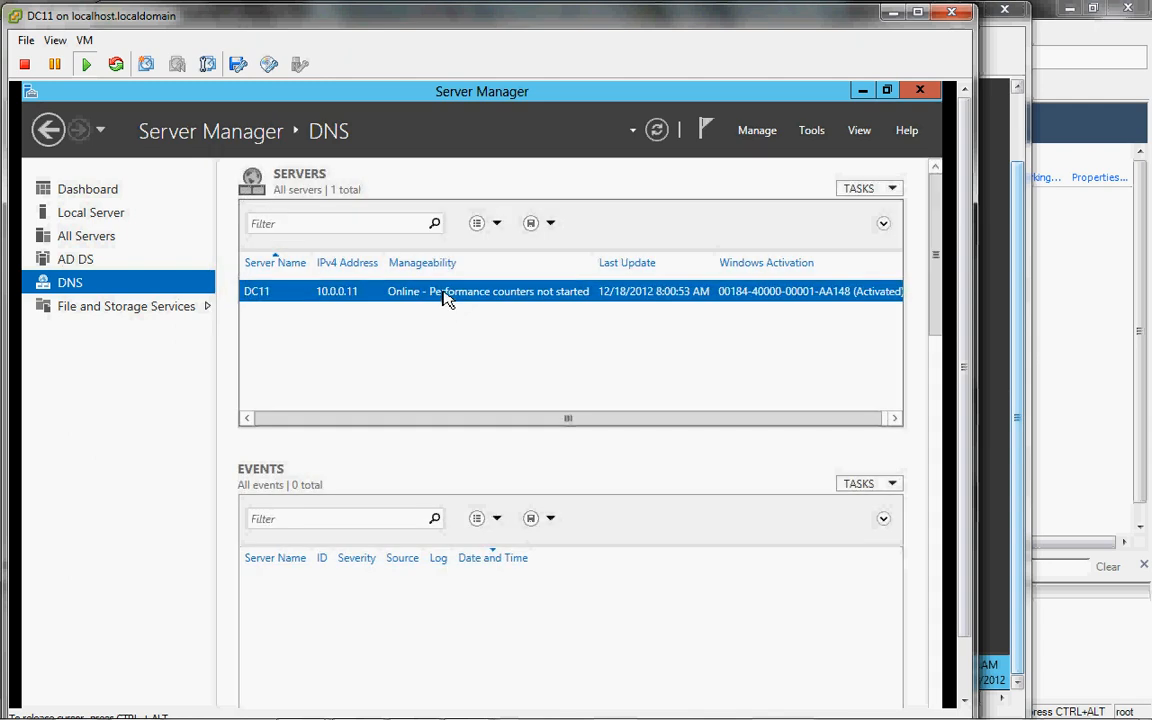
right_click(445, 300)
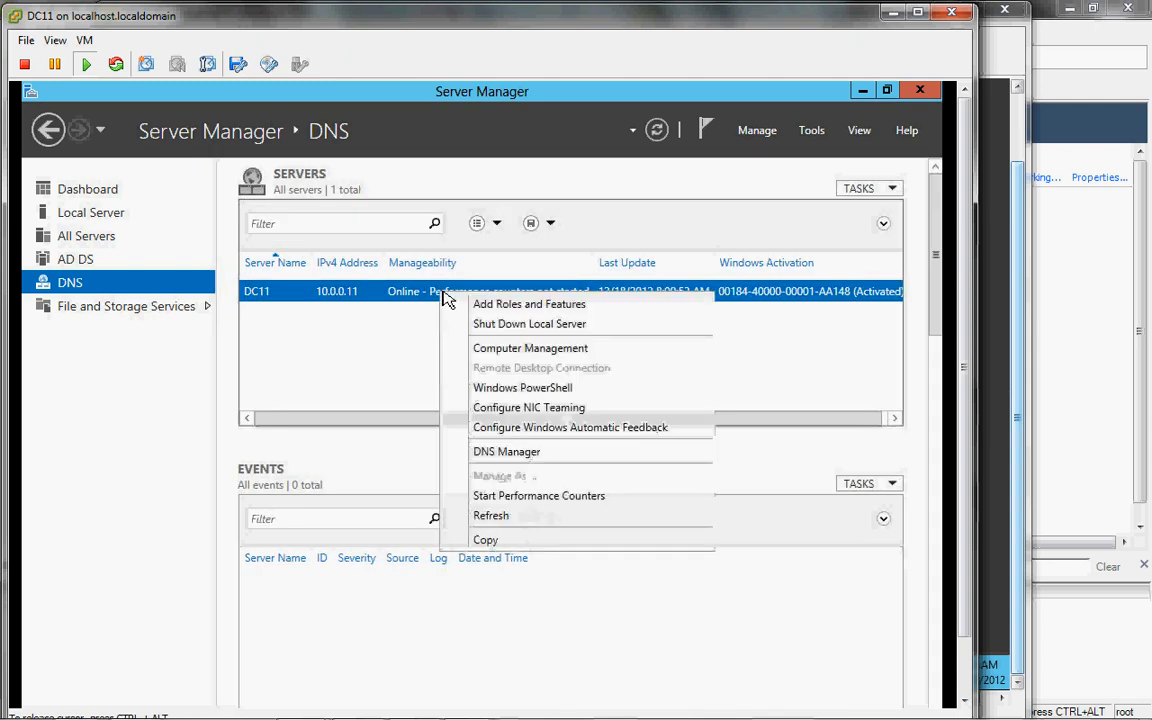
click(506, 451)
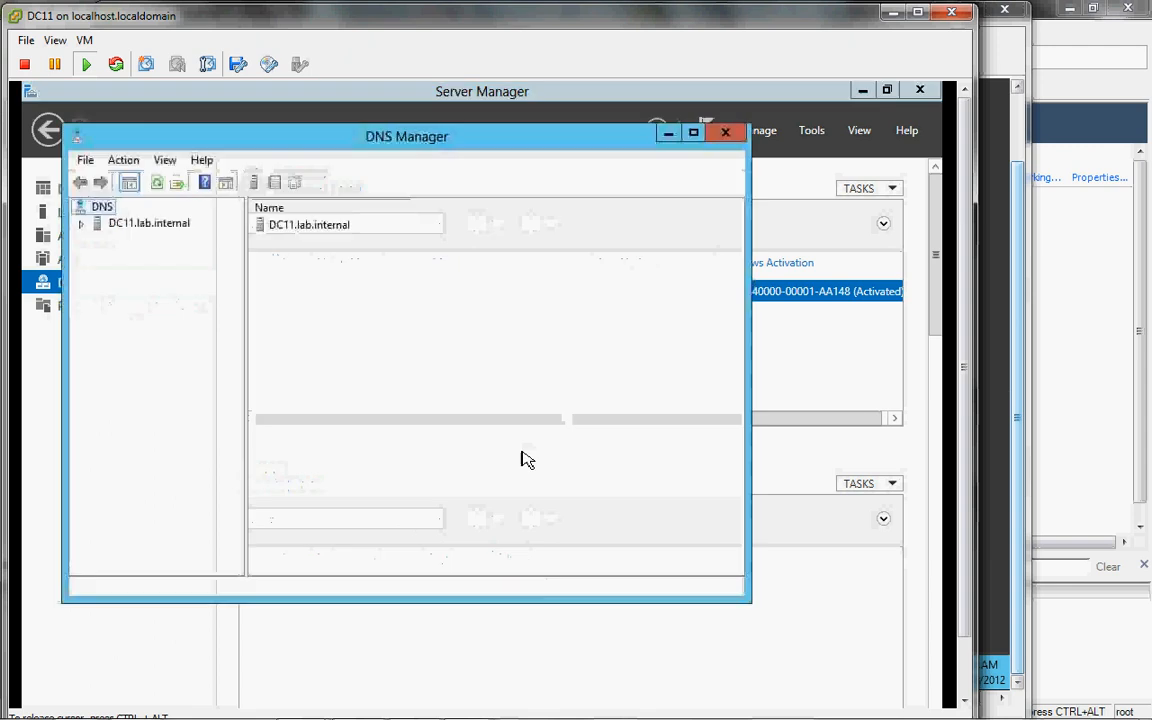
double_click(88, 229)
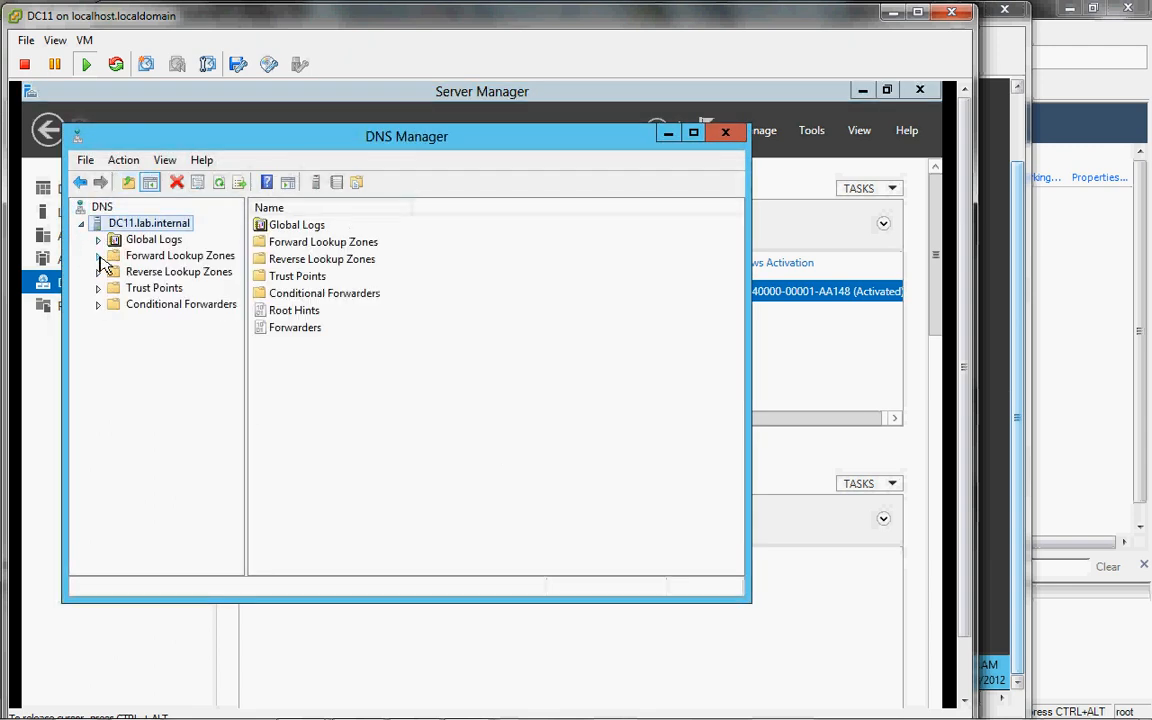
double_click(104, 260)
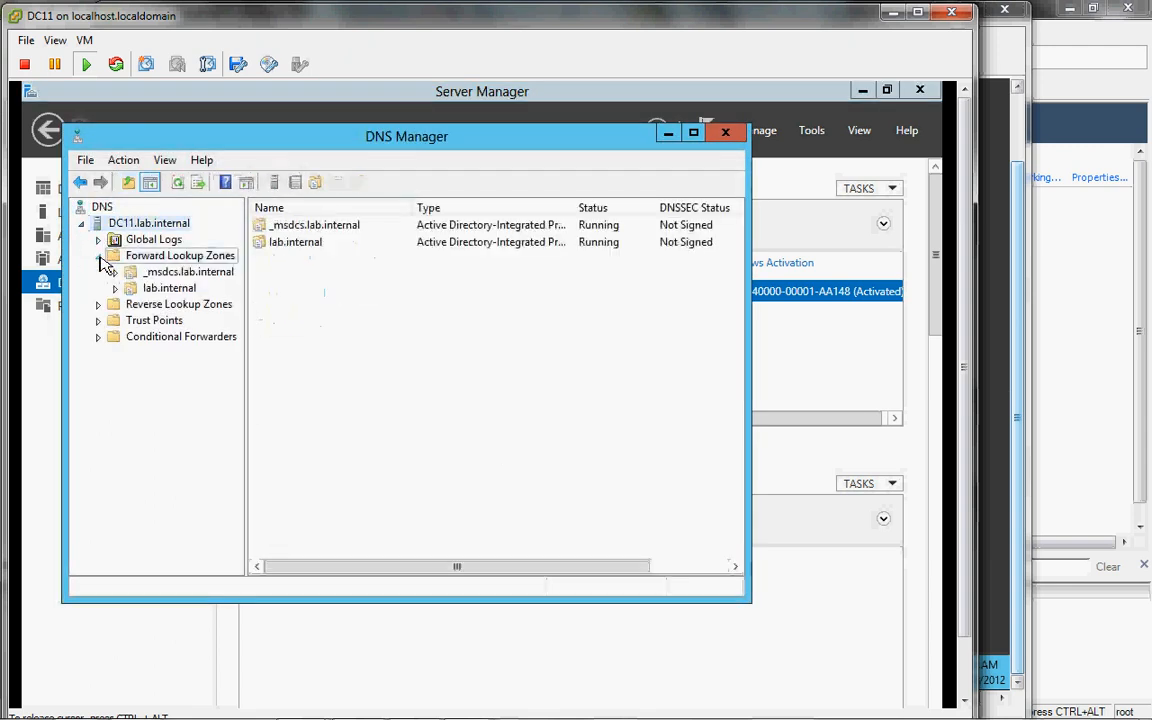
click(102, 306)
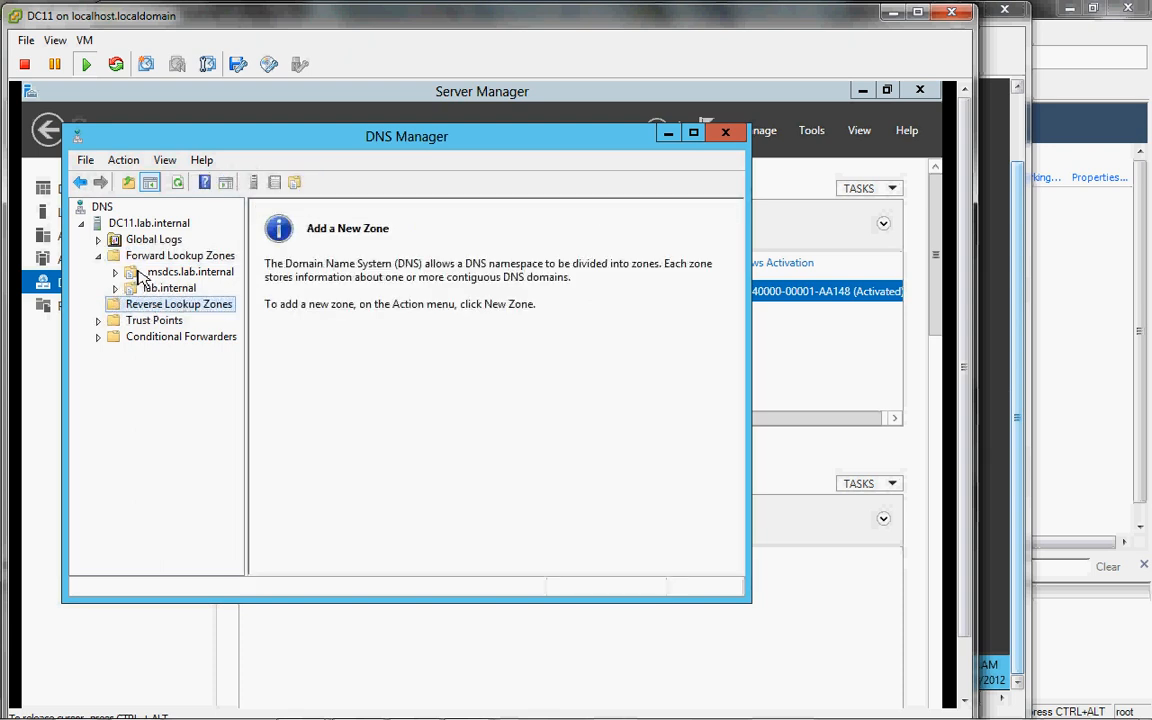
click(145, 273)
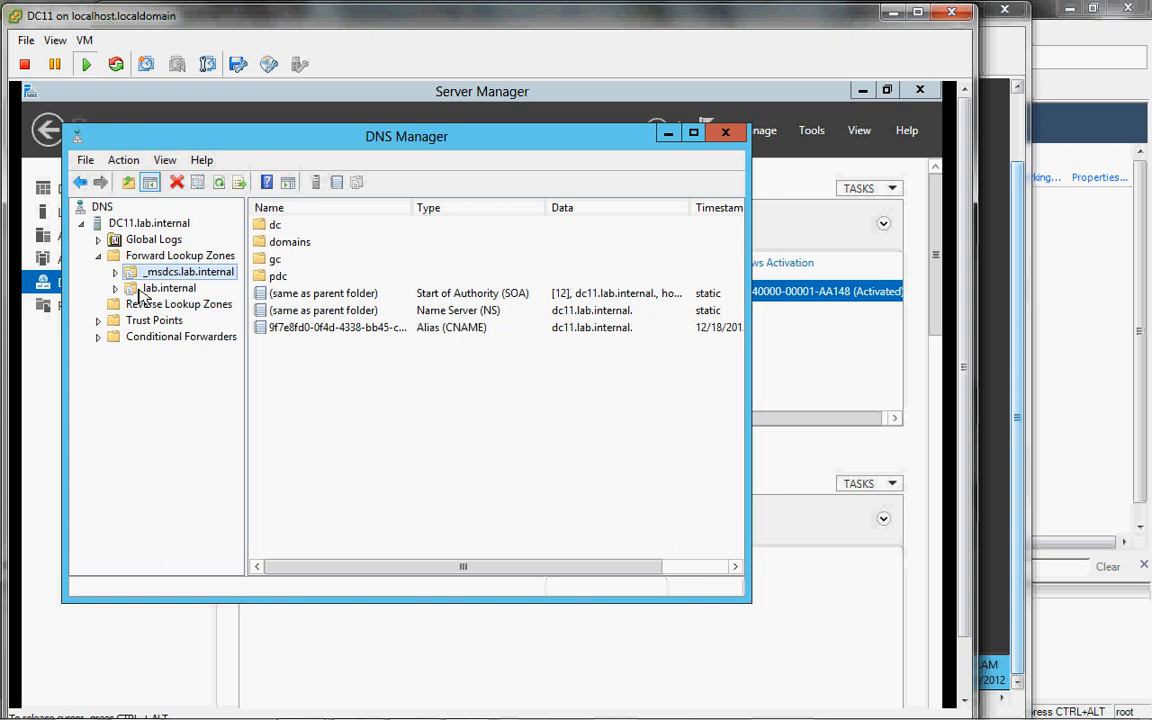
Step: Browse the _msdcs.lab.internal zone's domains, pdc and dc subfolders to view their _ldap and _kerberos records
click(115, 272)
click(160, 305)
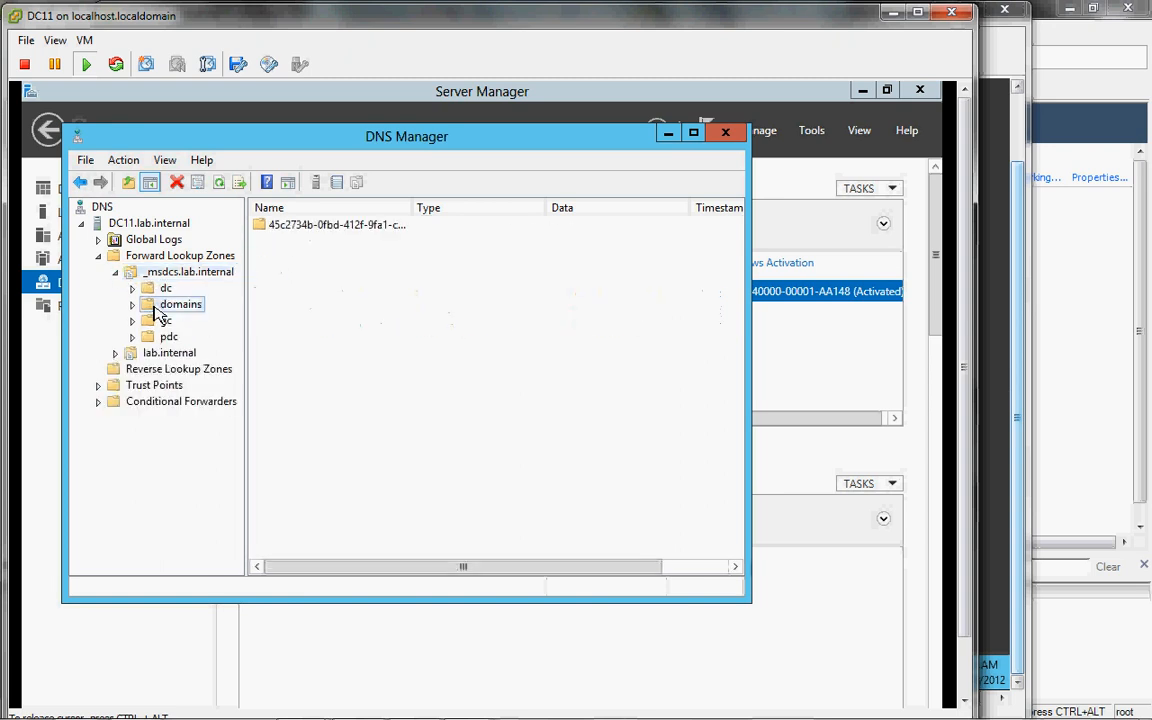
click(380, 230)
double_click(380, 230)
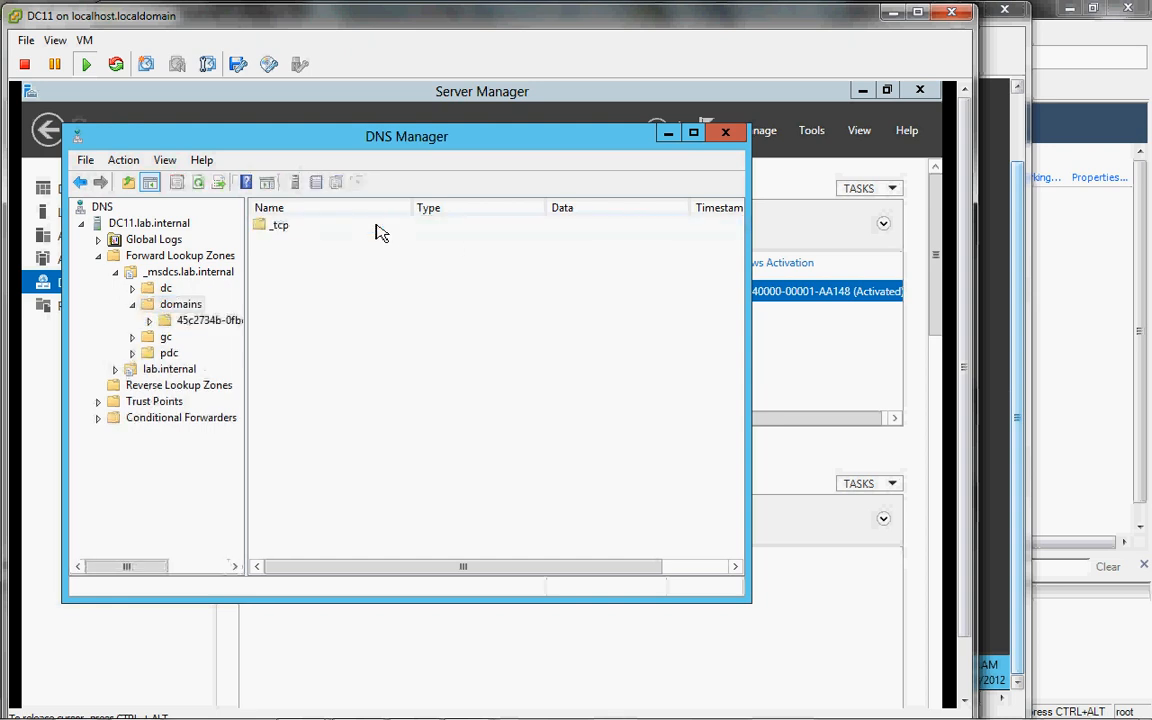
click(151, 321)
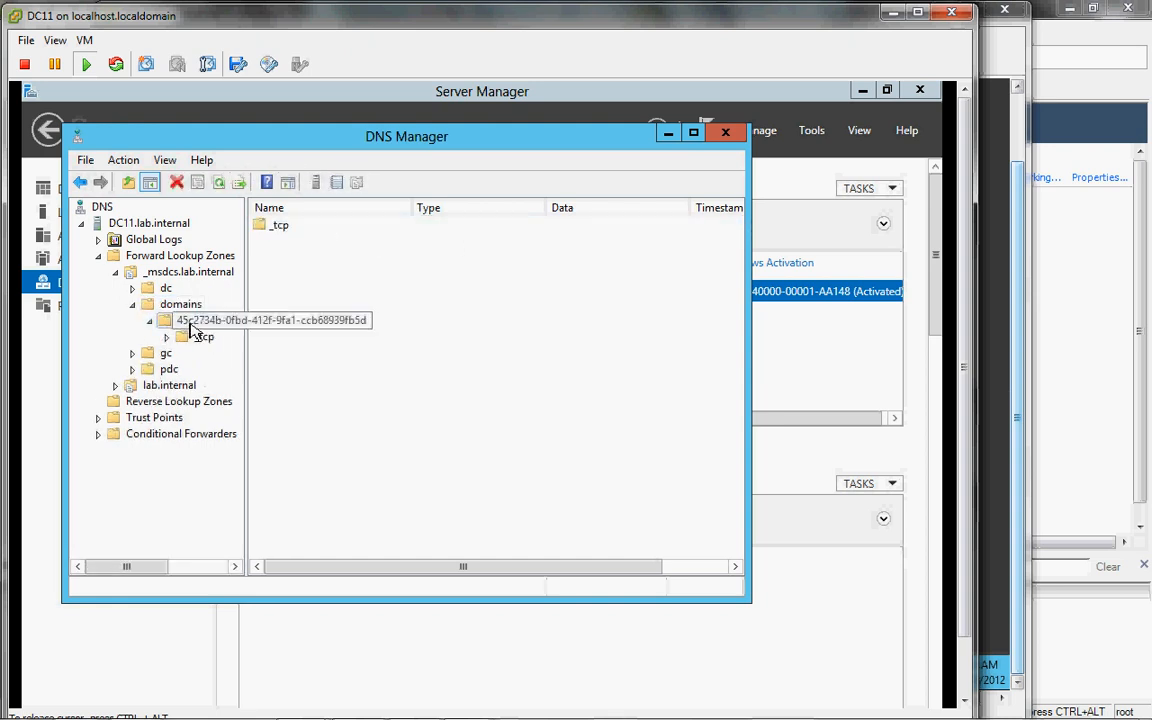
click(182, 340)
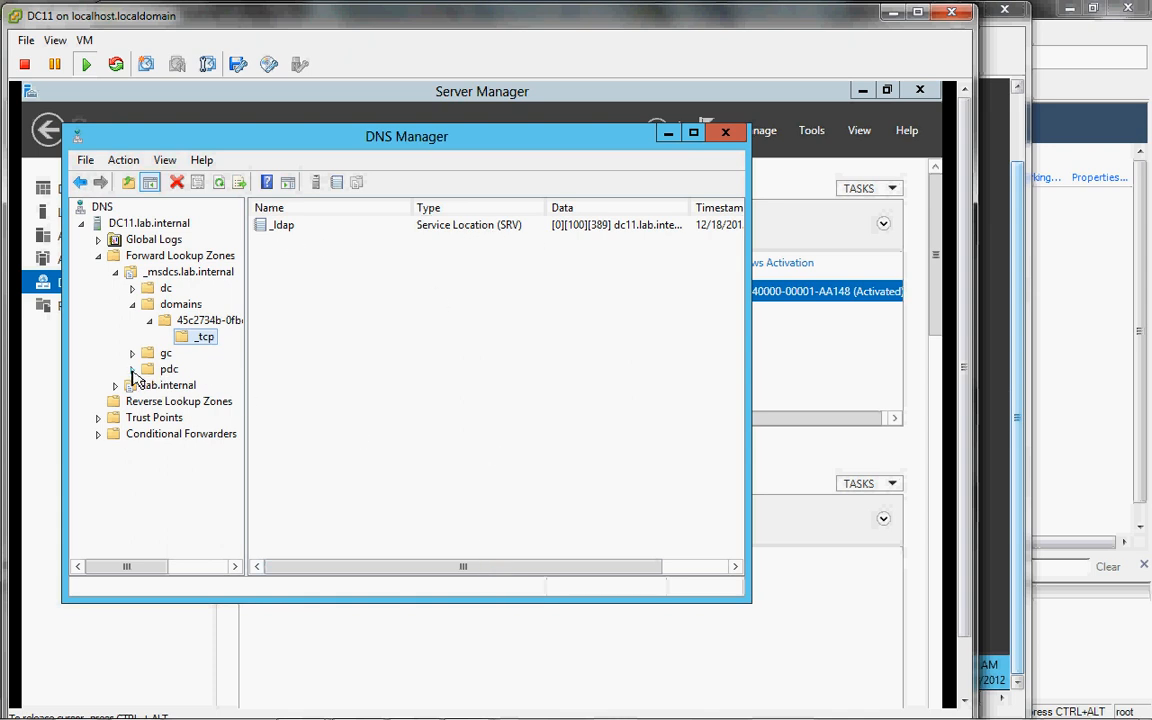
double_click(150, 369)
double_click(152, 289)
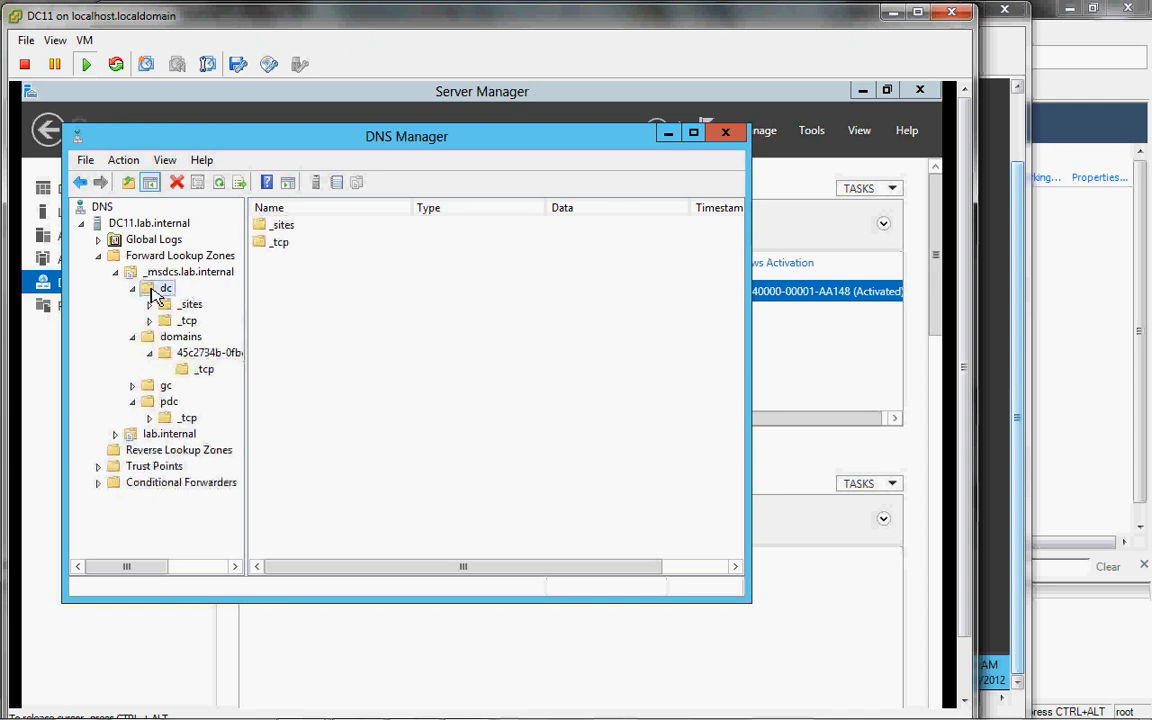
click(172, 305)
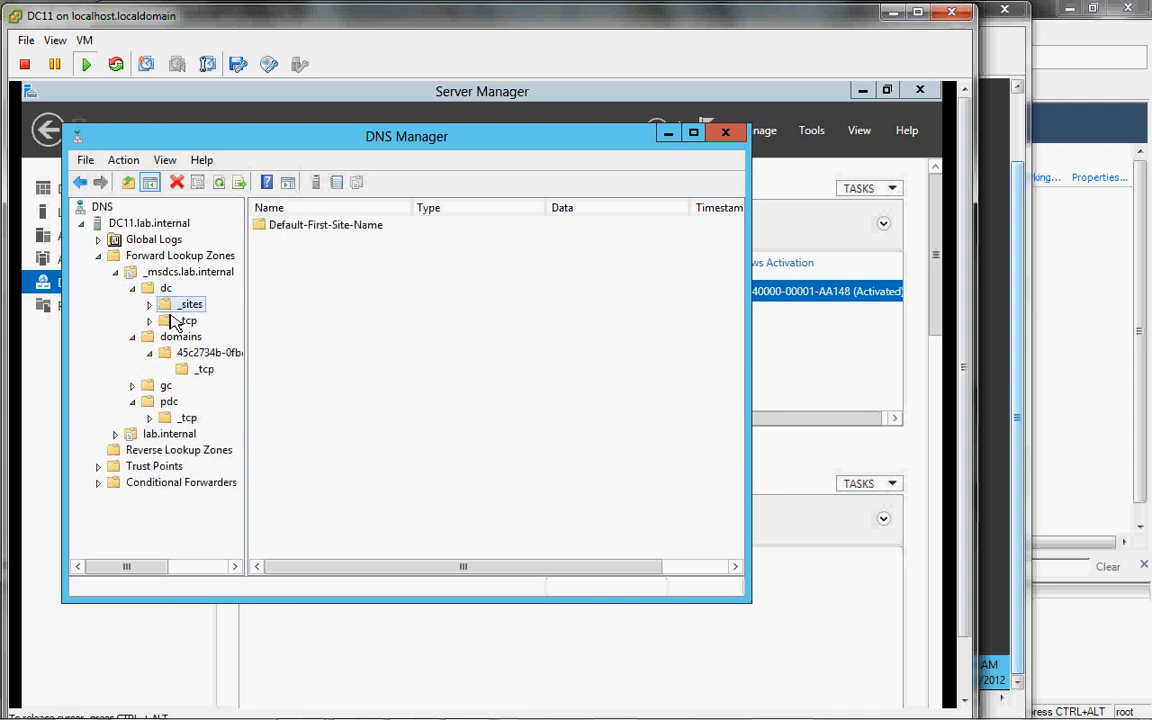
click(172, 321)
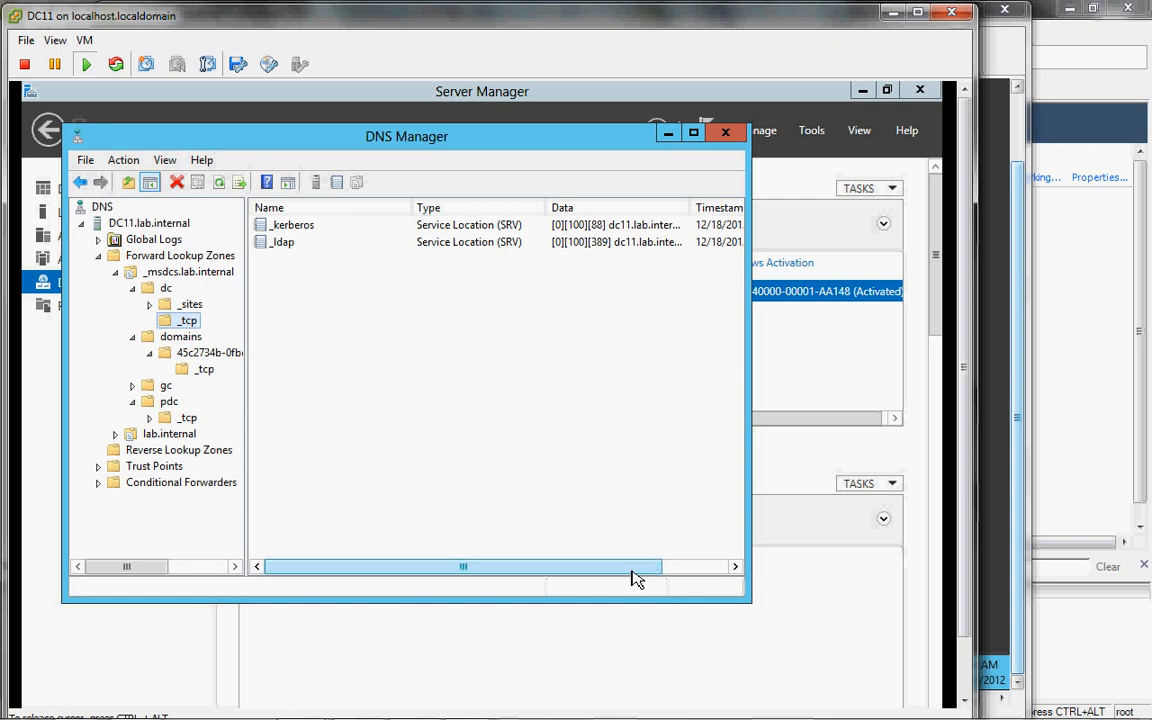
drag(636, 570, 304, 536)
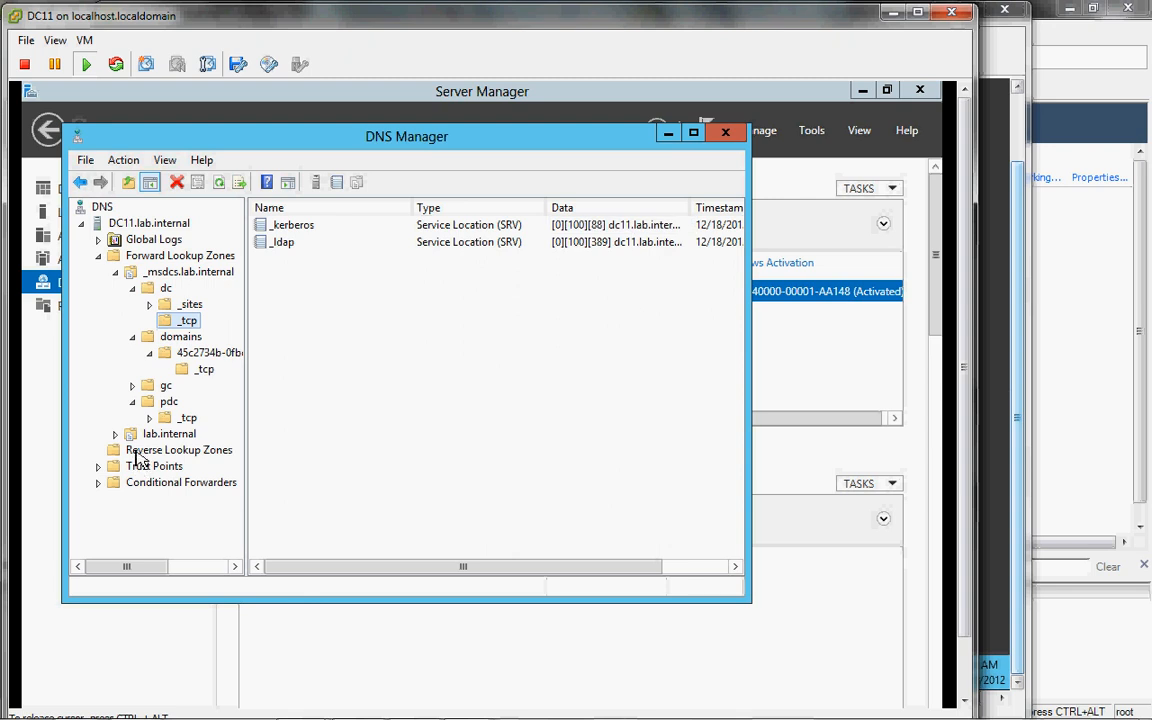
Step: Inspect the lab.internal zone's _msdcs delegation entry and its name server record
click(115, 271)
click(150, 287)
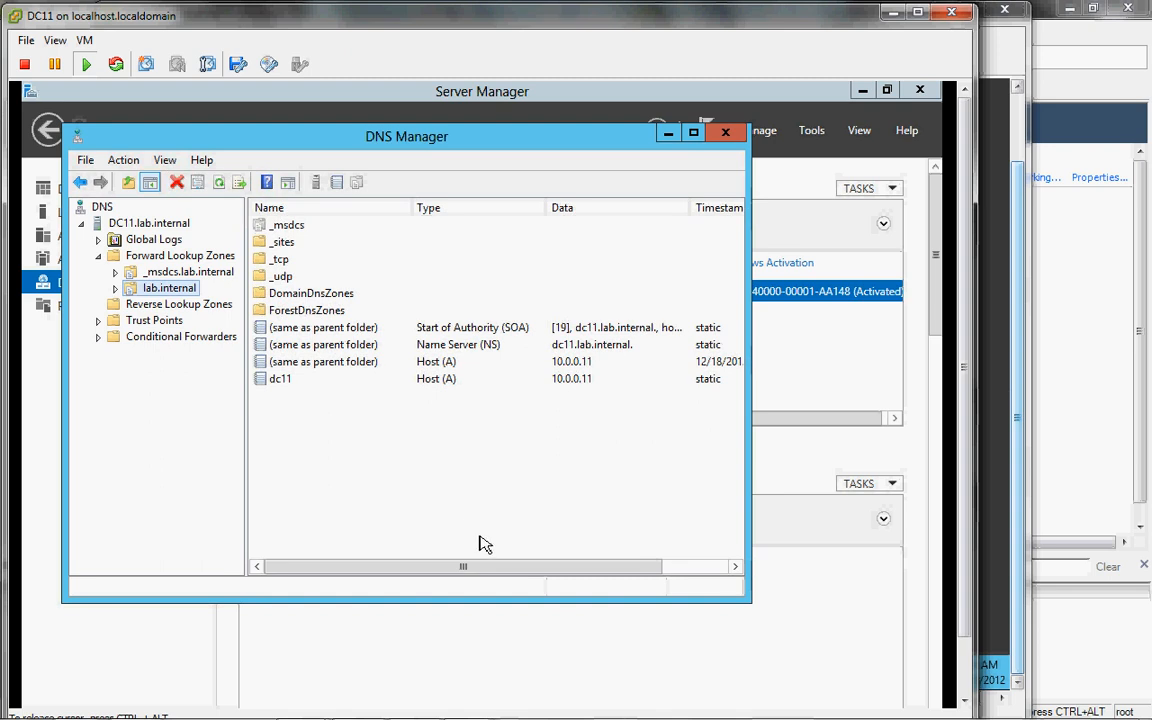
drag(495, 566, 350, 566)
click(287, 227)
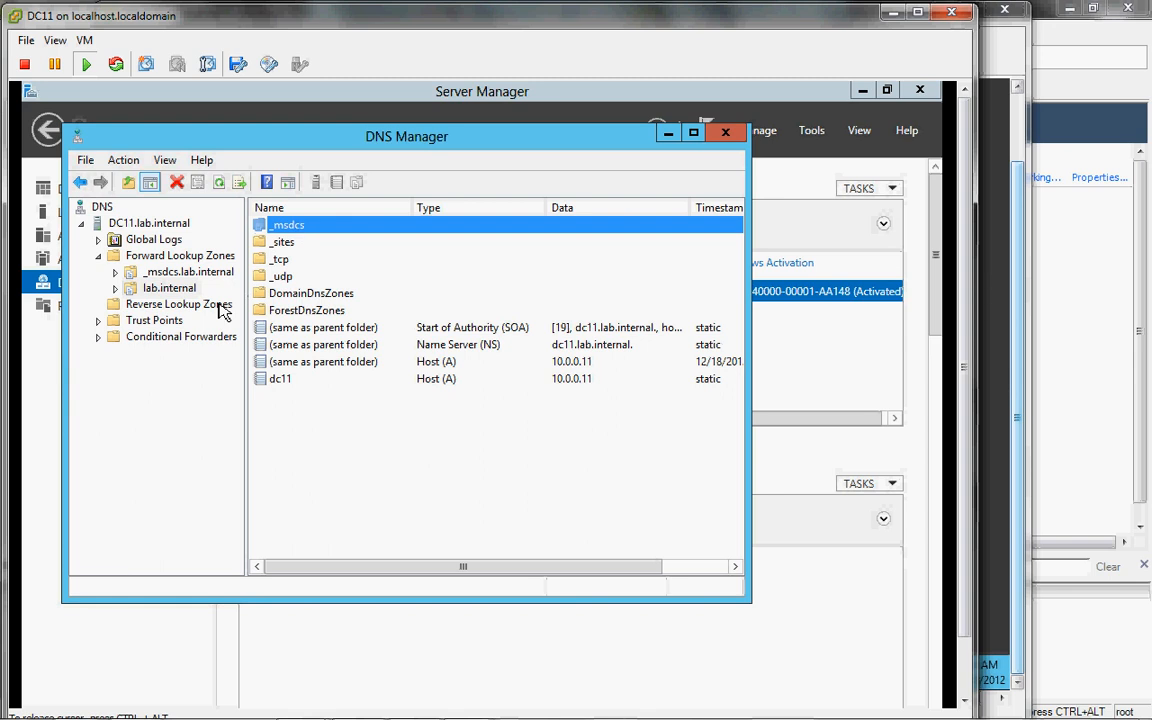
right_click(311, 227)
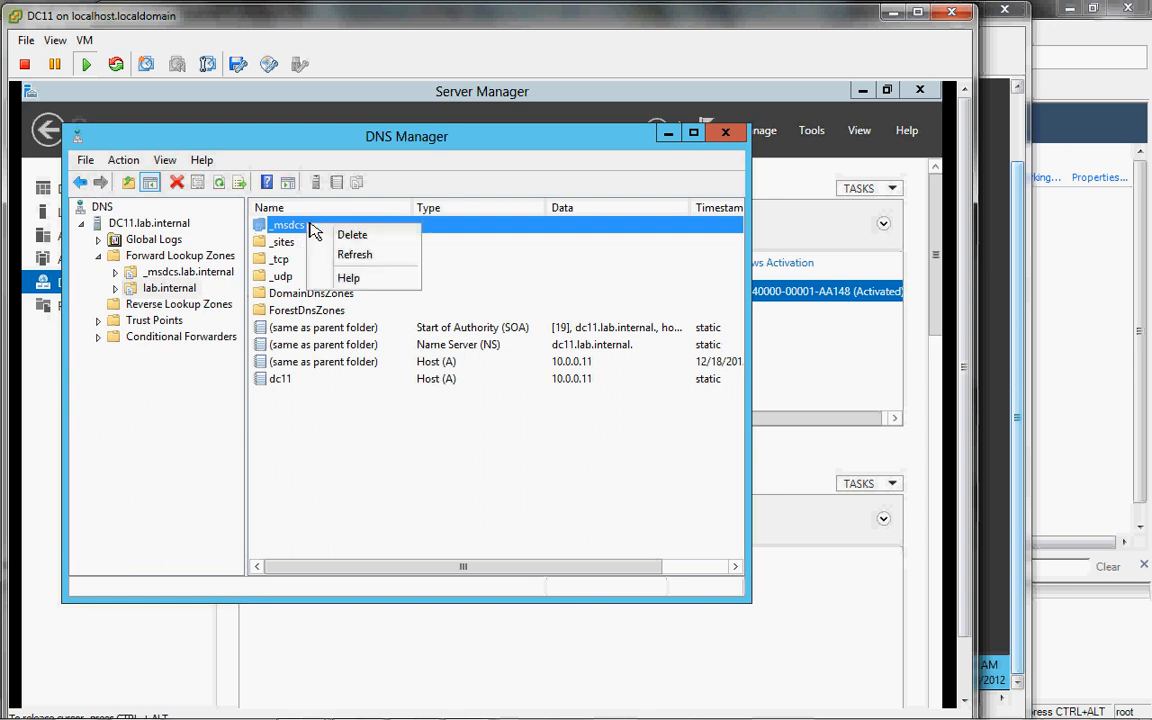
click(198, 274)
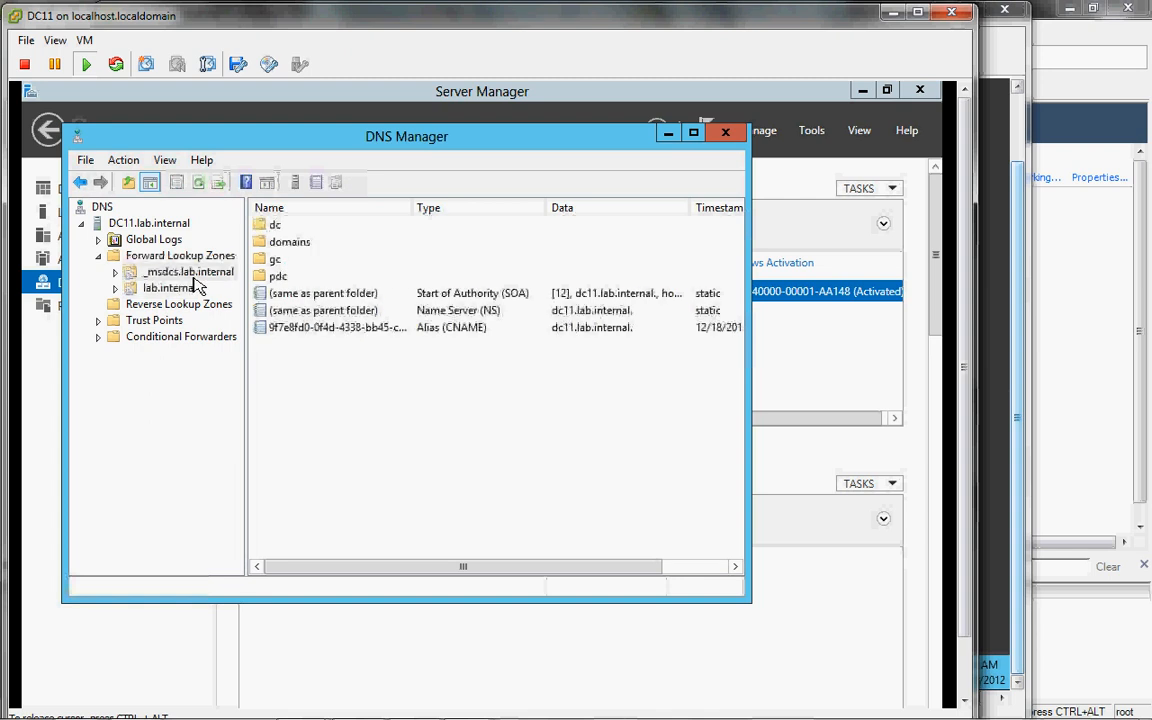
click(146, 289)
click(115, 288)
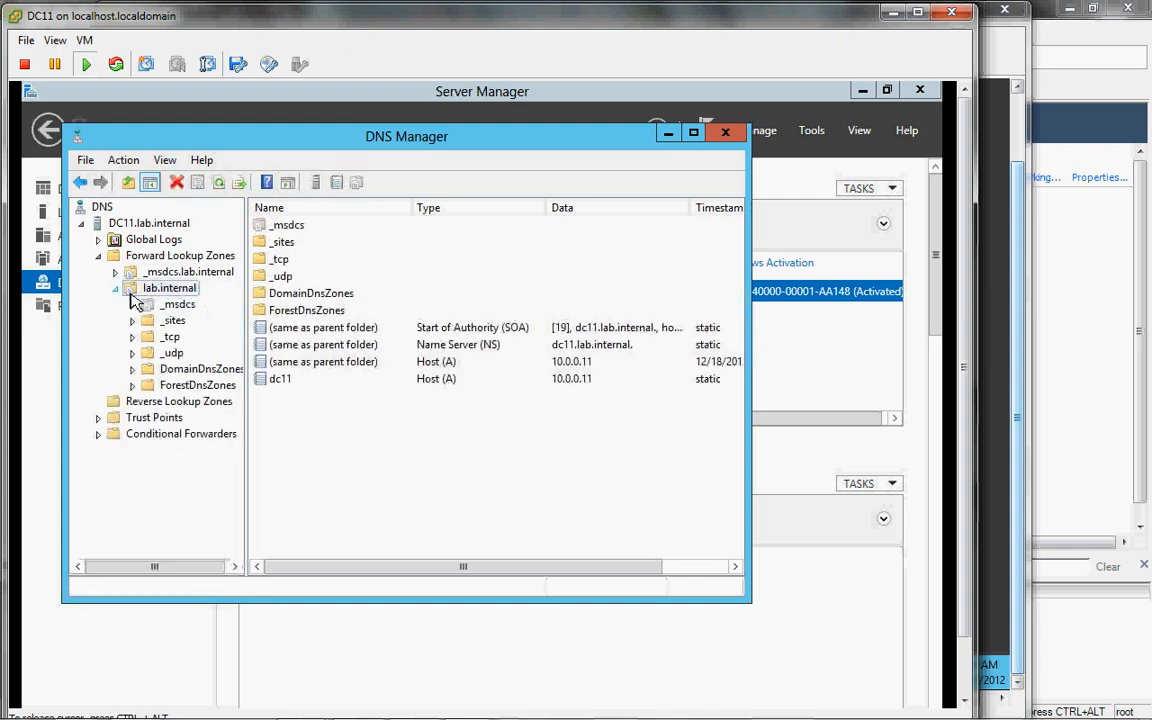
right_click(164, 310)
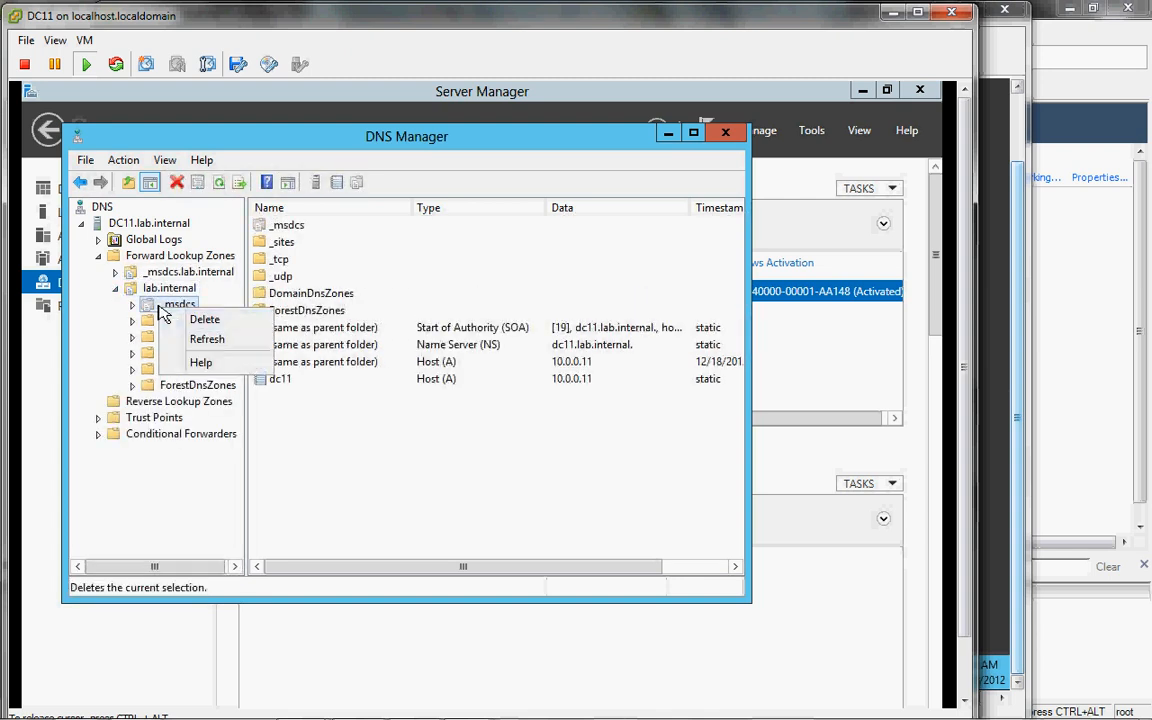
click(160, 310)
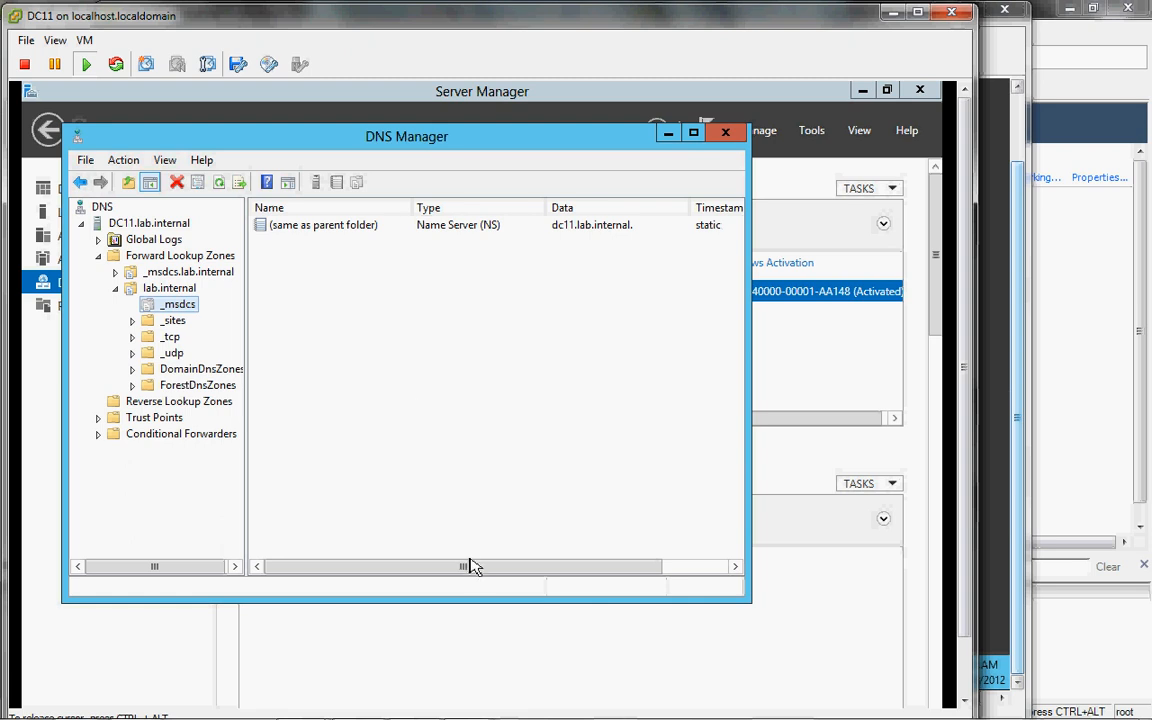
drag(474, 566, 262, 470)
Step: Reselect the _msdcs.lab.internal zone, dismiss its context menu, and switch to the DHCP12 console
click(184, 272)
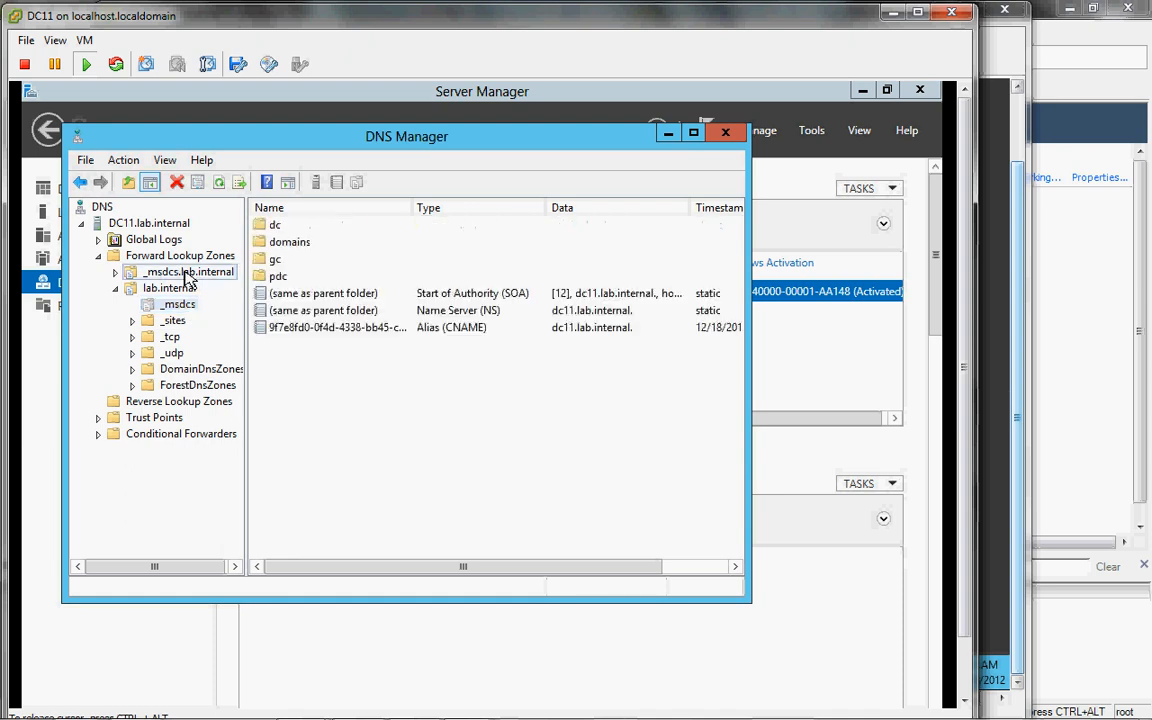
right_click(184, 274)
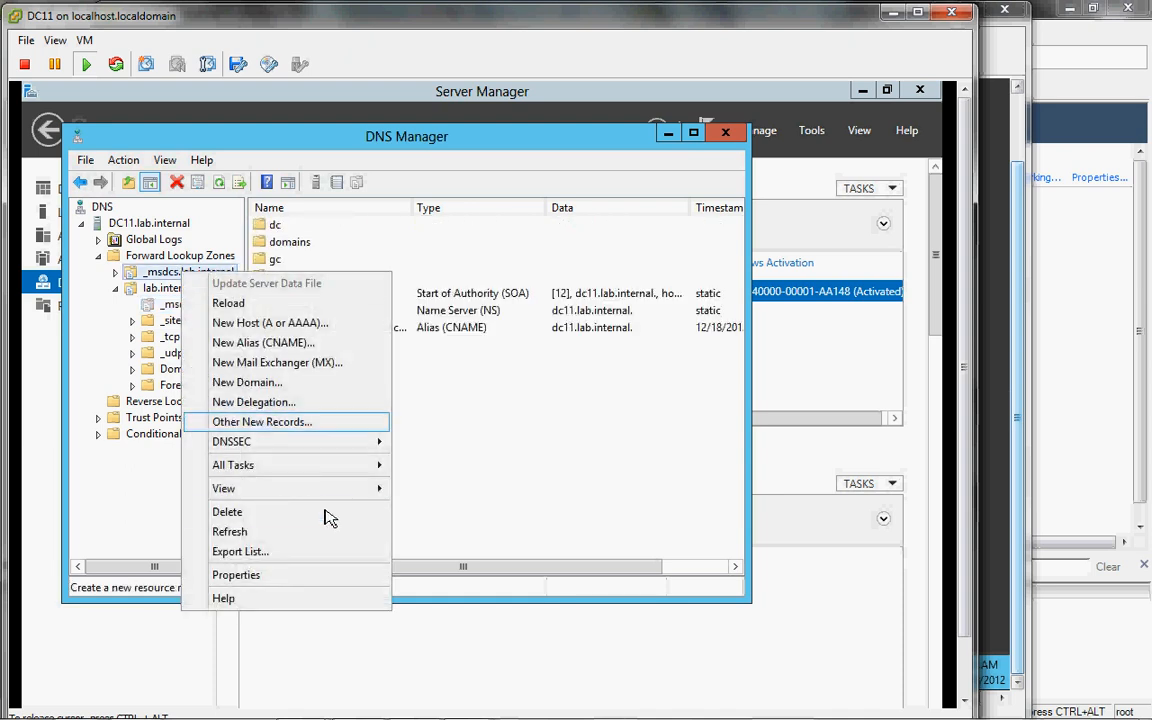
click(480, 488)
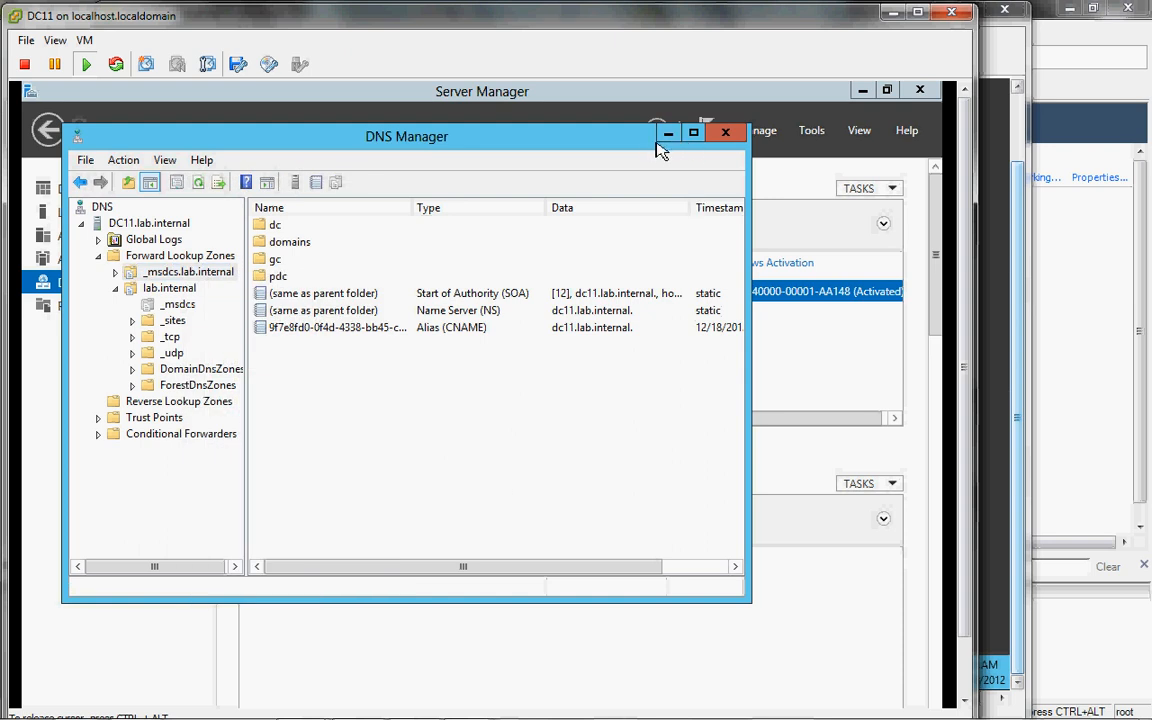
click(1017, 185)
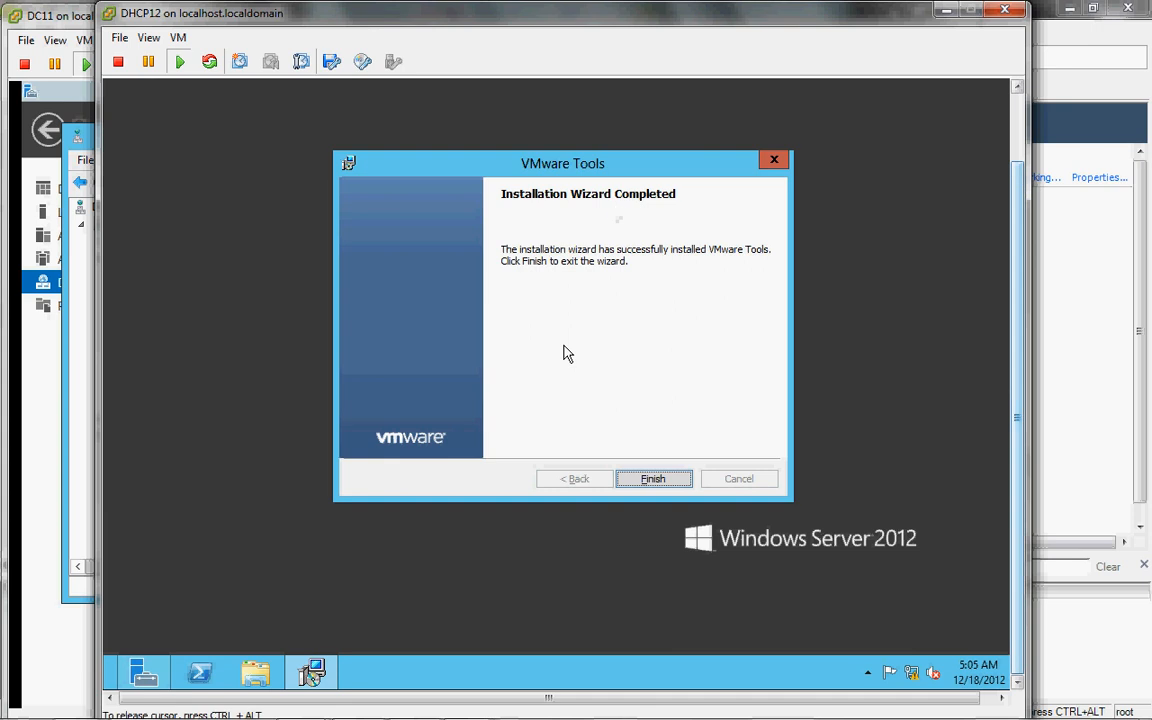
Step: Finish the VMware Tools installer on DHCP12 and accept the prompt to restart it
click(652, 480)
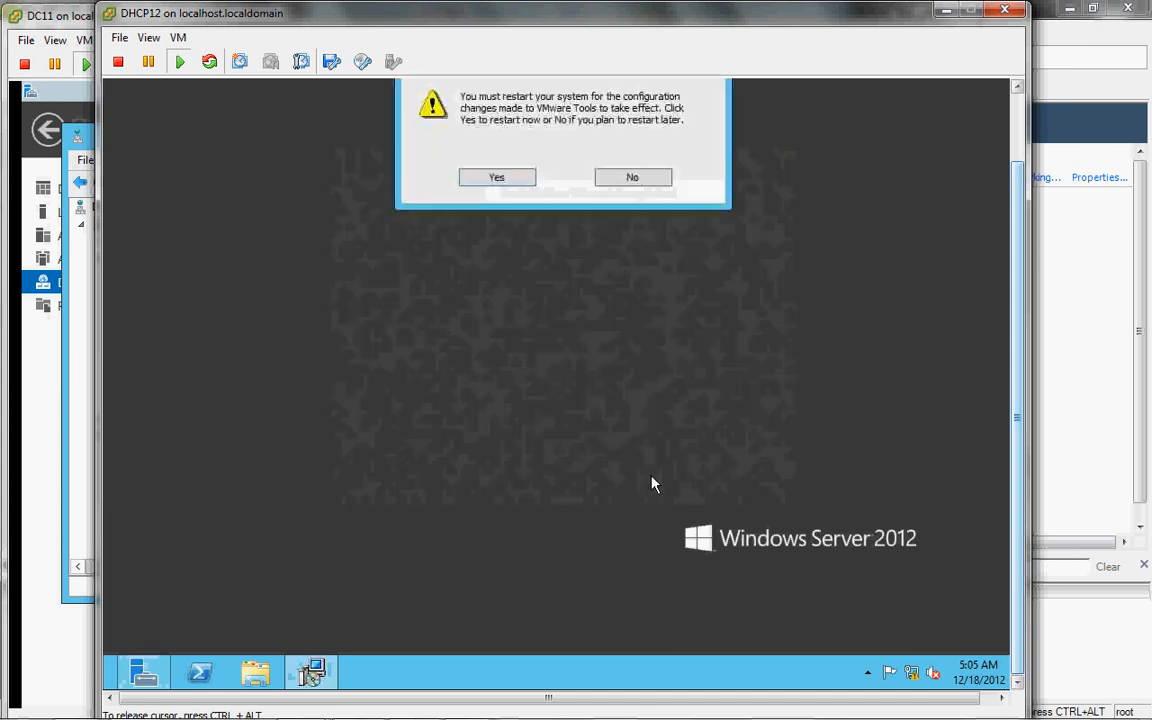
click(493, 180)
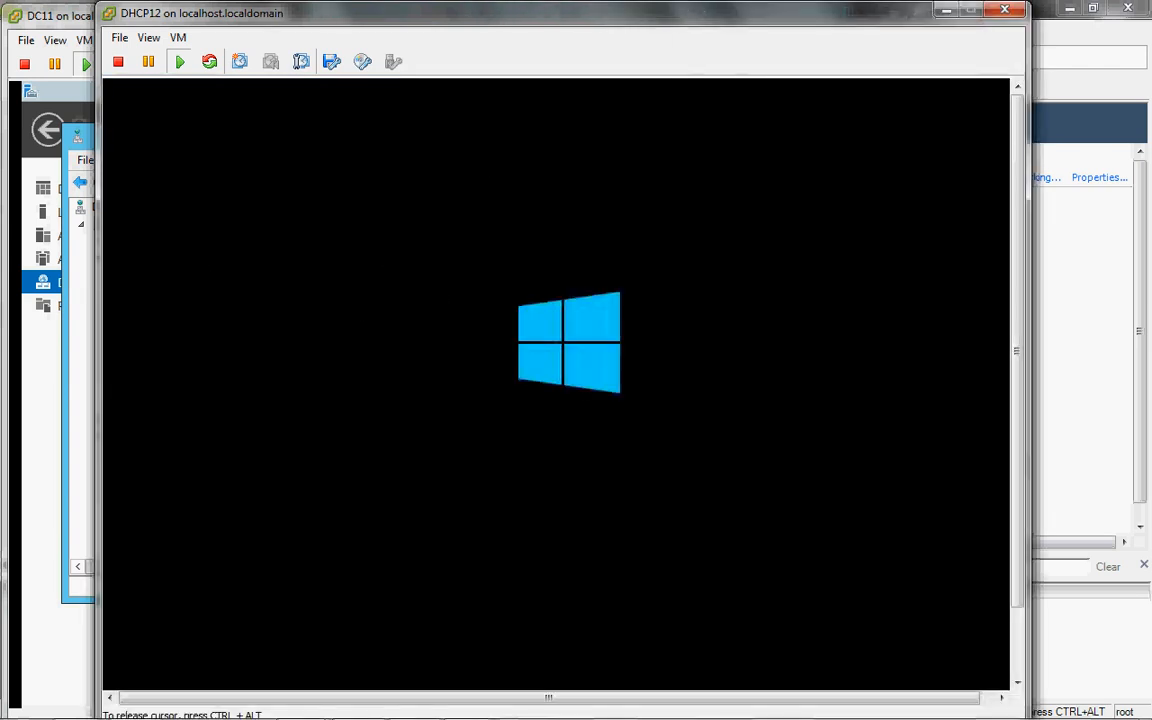
click(1100, 334)
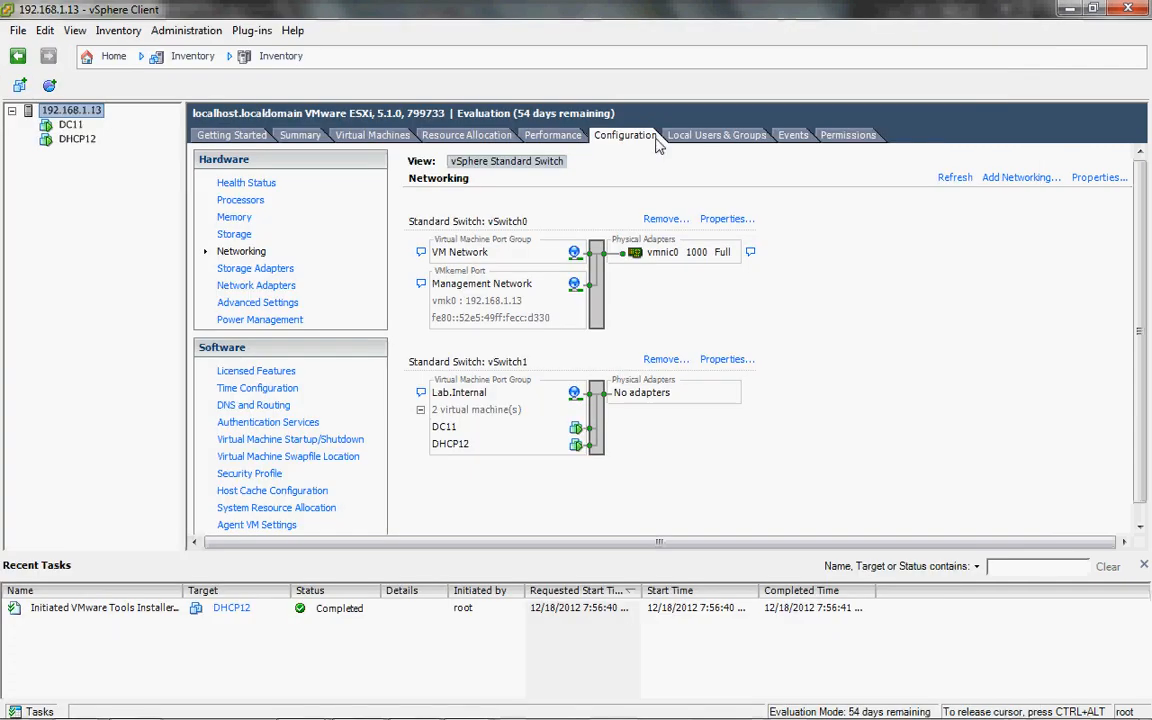
Step: On the host's Performance tab, highlight the Consumed, Active and Granted memory lines, sorted by Latest
click(563, 135)
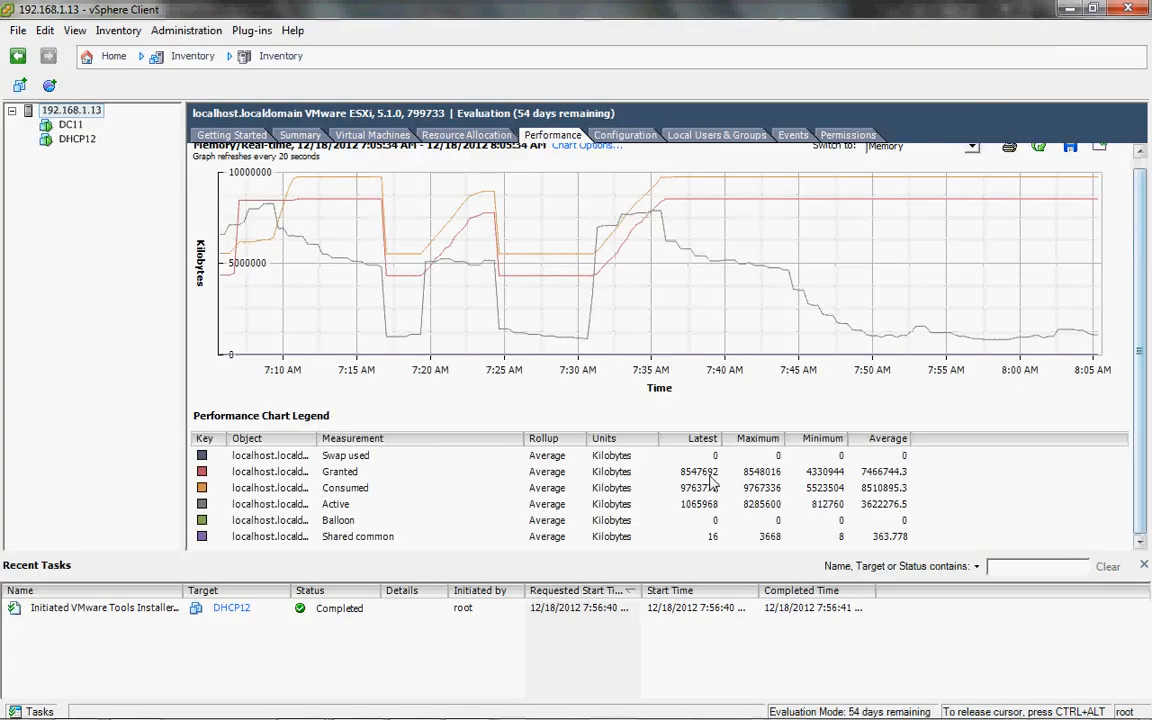
click(374, 490)
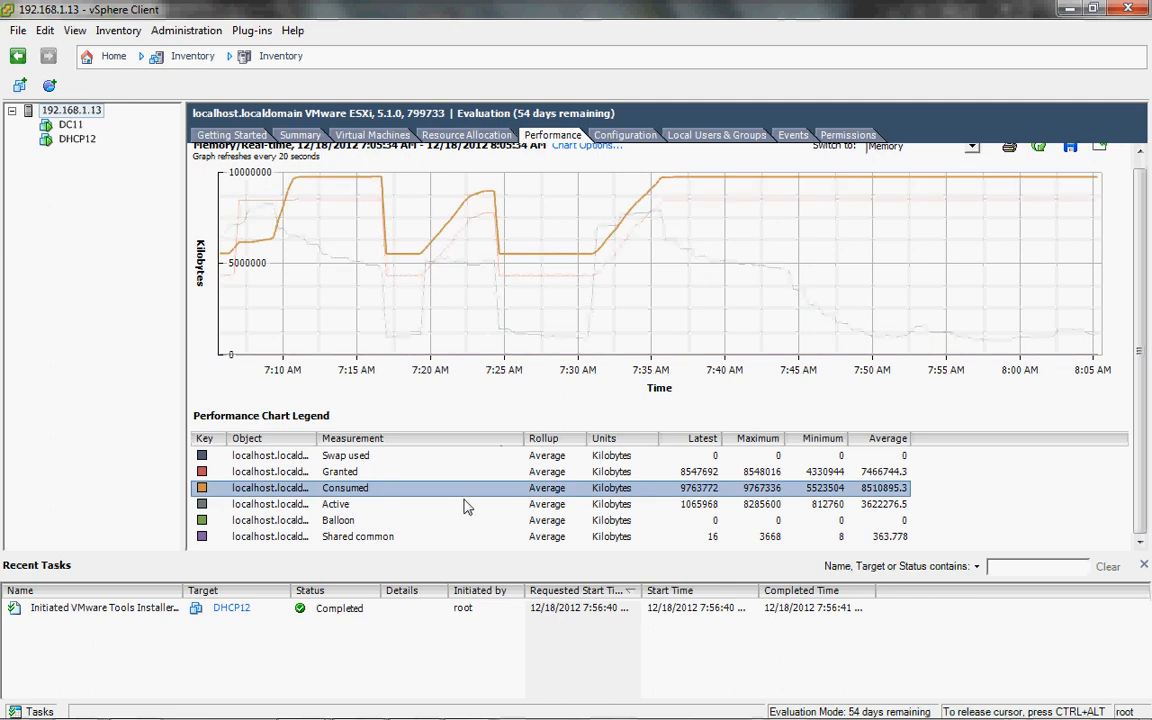
click(395, 506)
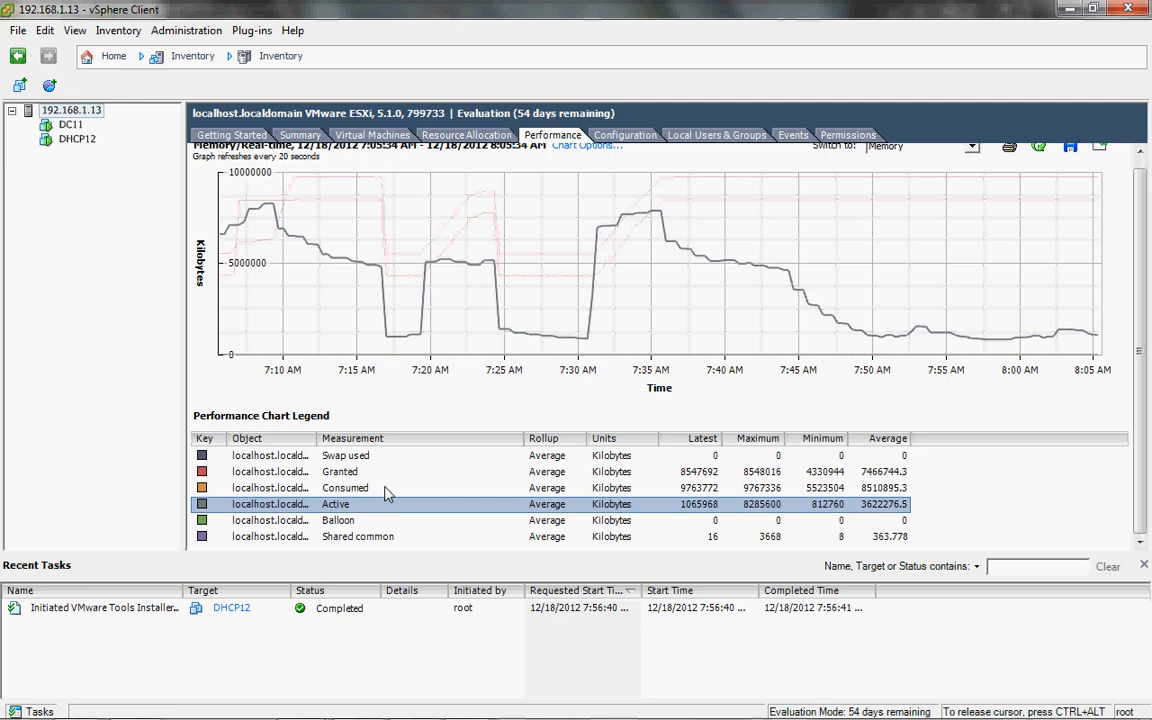
click(388, 490)
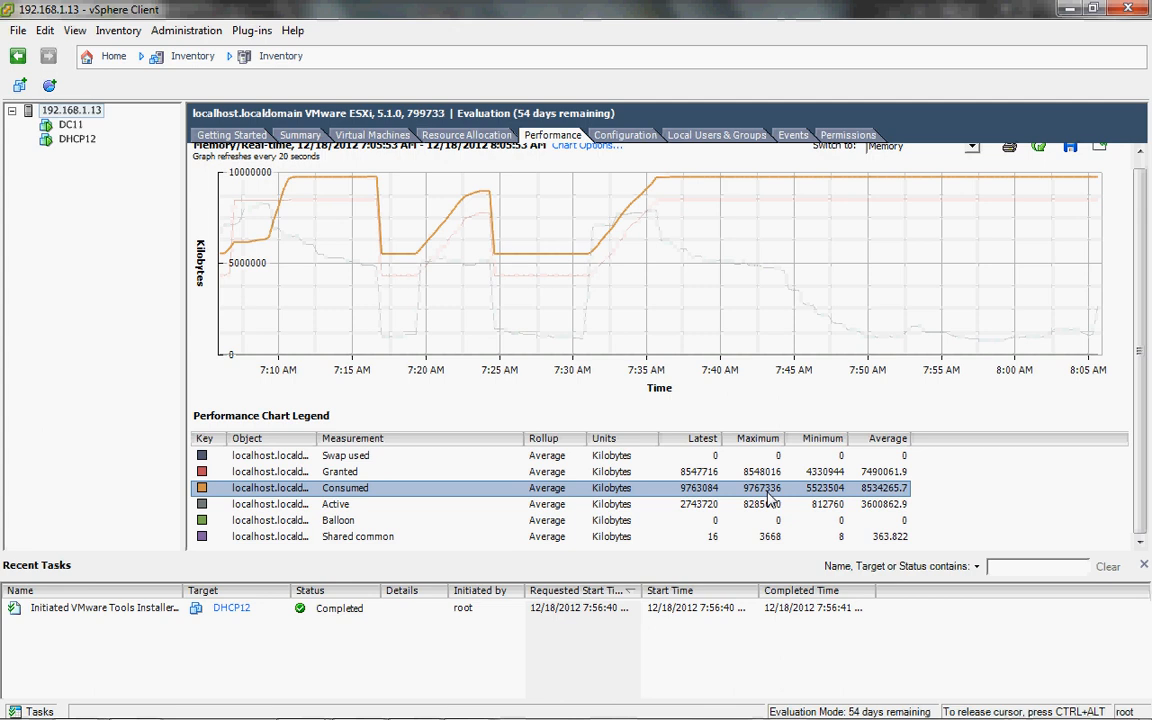
click(705, 438)
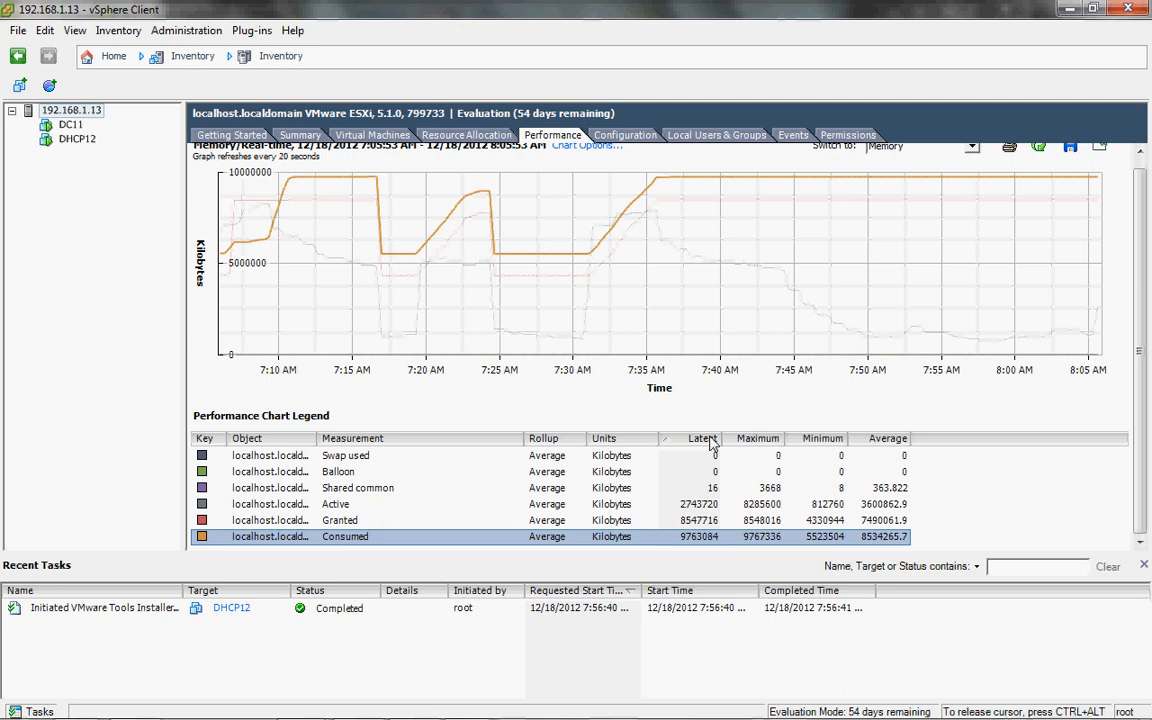
click(705, 522)
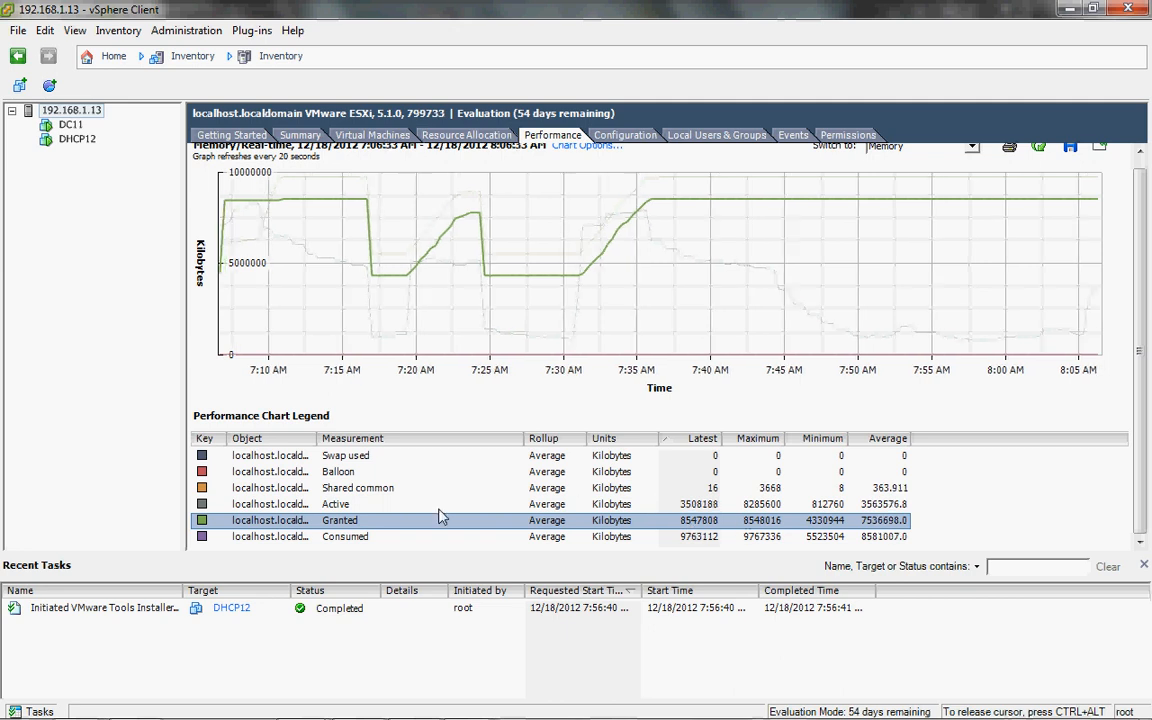
click(405, 506)
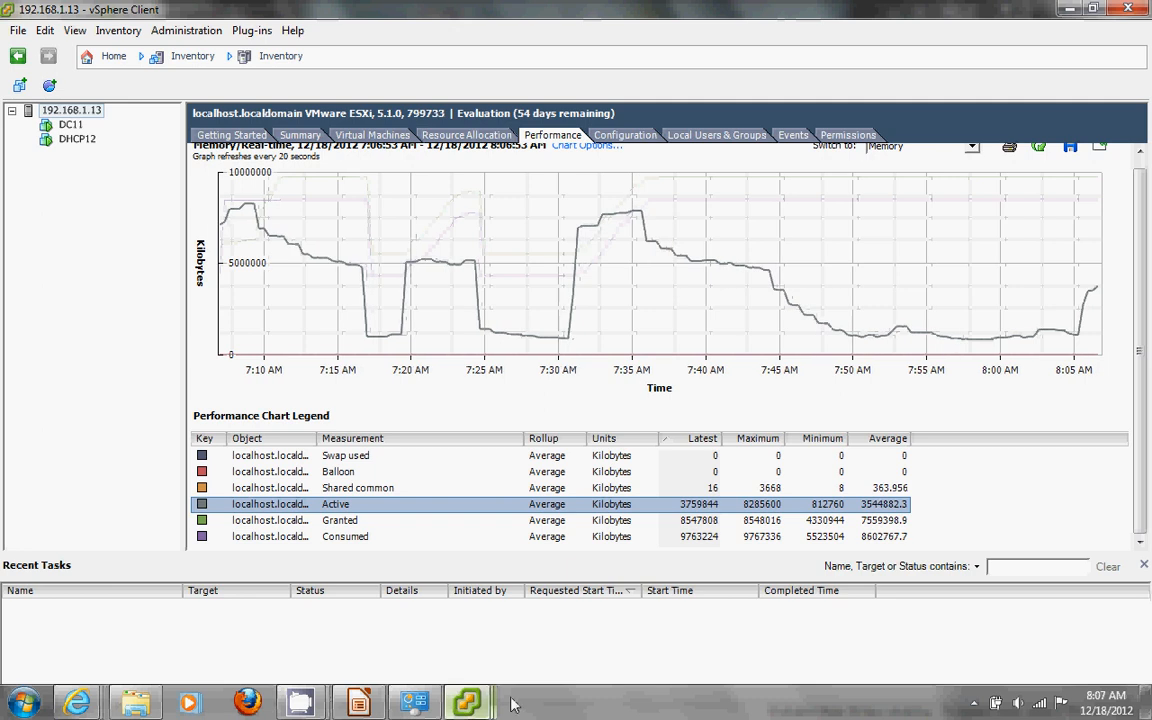
mouse_move(466, 703)
click(633, 607)
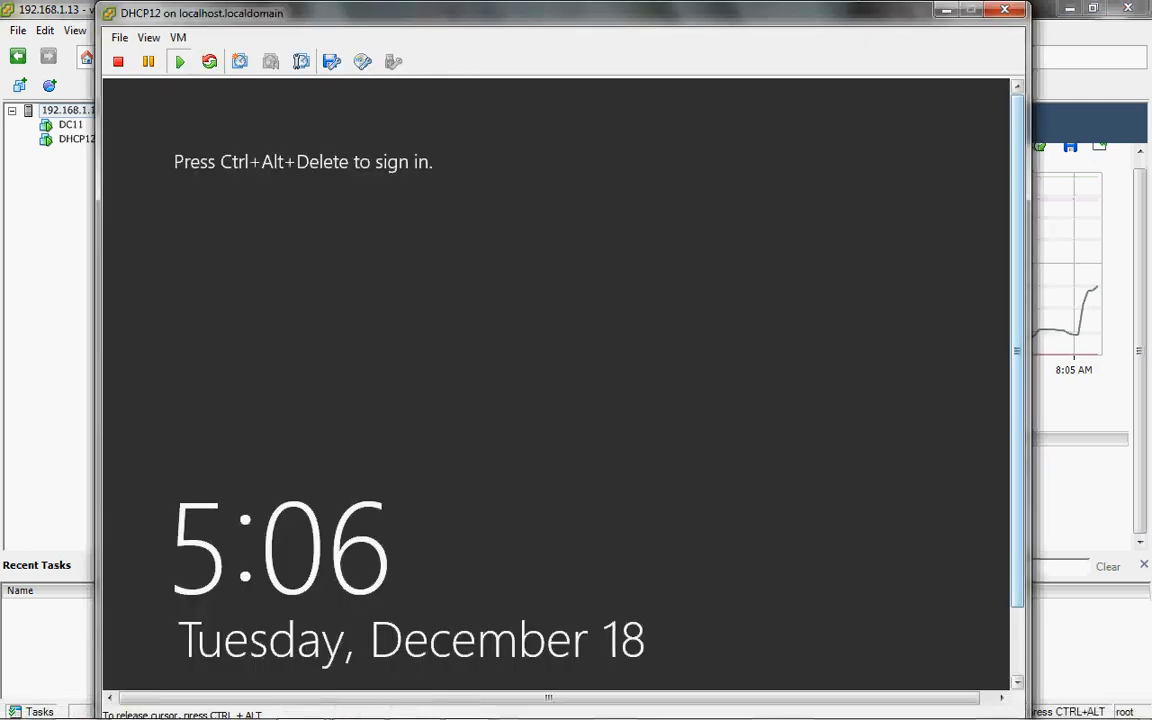
Step: Send Ctrl+Alt+Del to DHCP12 and sign in with the Administrator password
key(ctrl+alt+Insert)
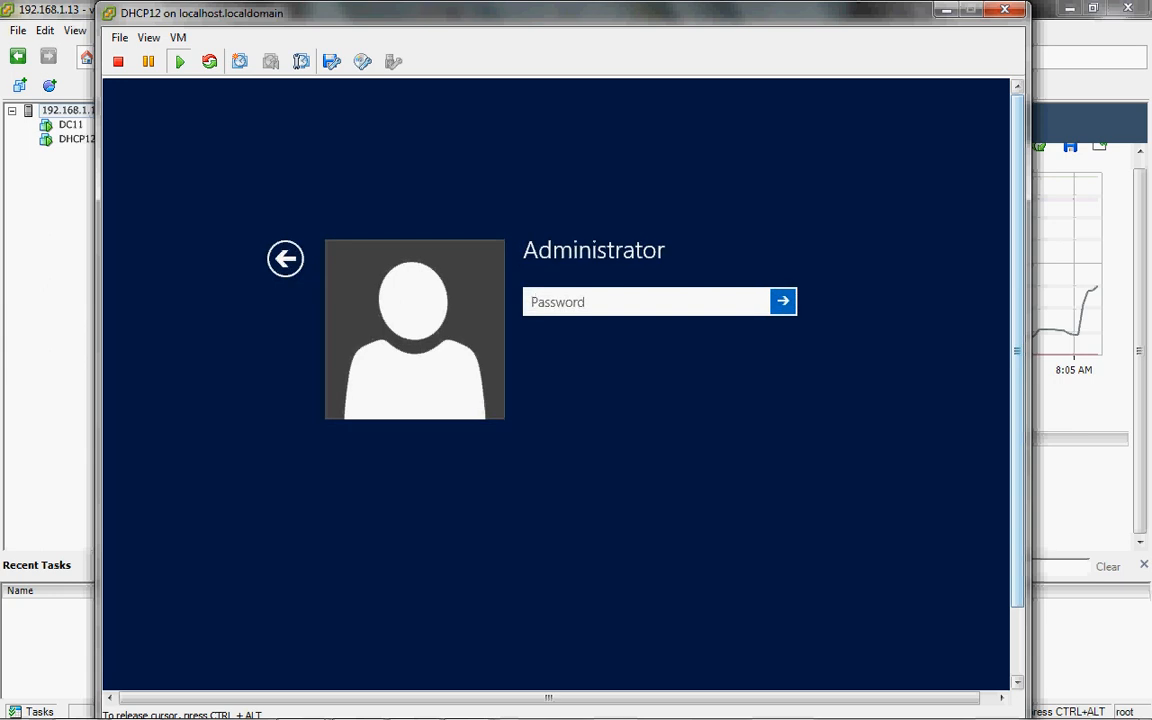
text(*****)
key(BackSpace)
key(BackSpace)
key(BackSpace)
key(BackSpace)
key(BackSpace)
text(**********)
key(Return)
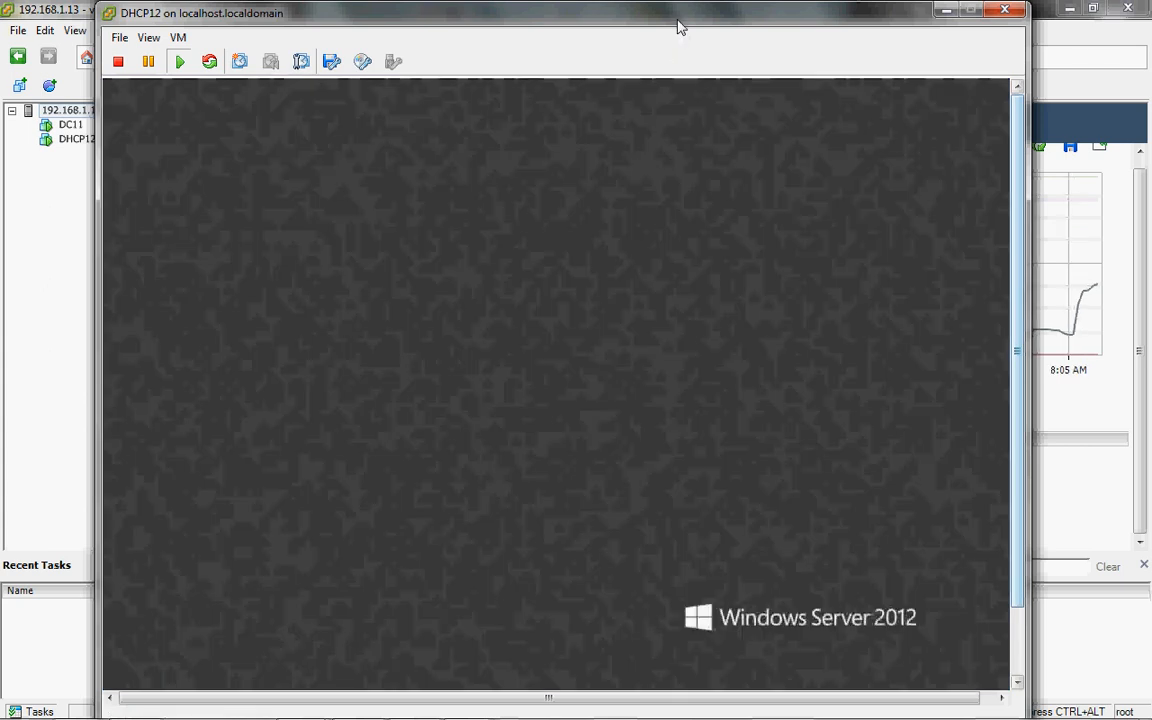
Step: Maximize Server Manager and show the Local Server properties page
drag(676, 26, 727, 28)
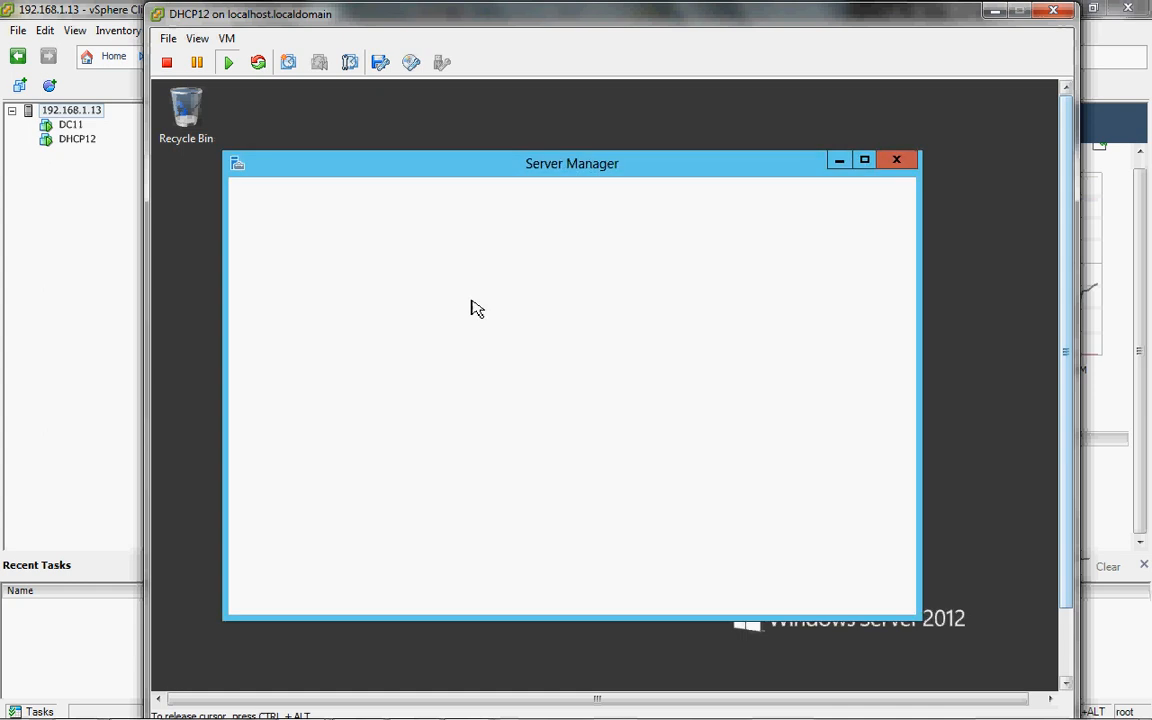
click(866, 161)
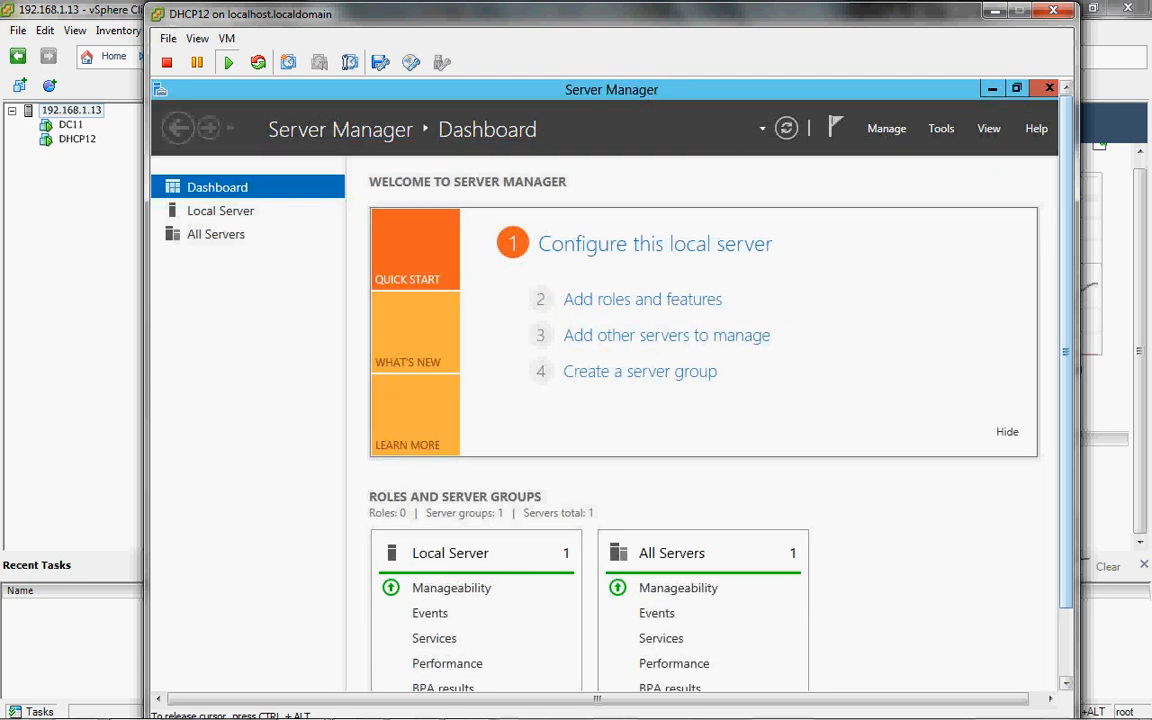
click(223, 220)
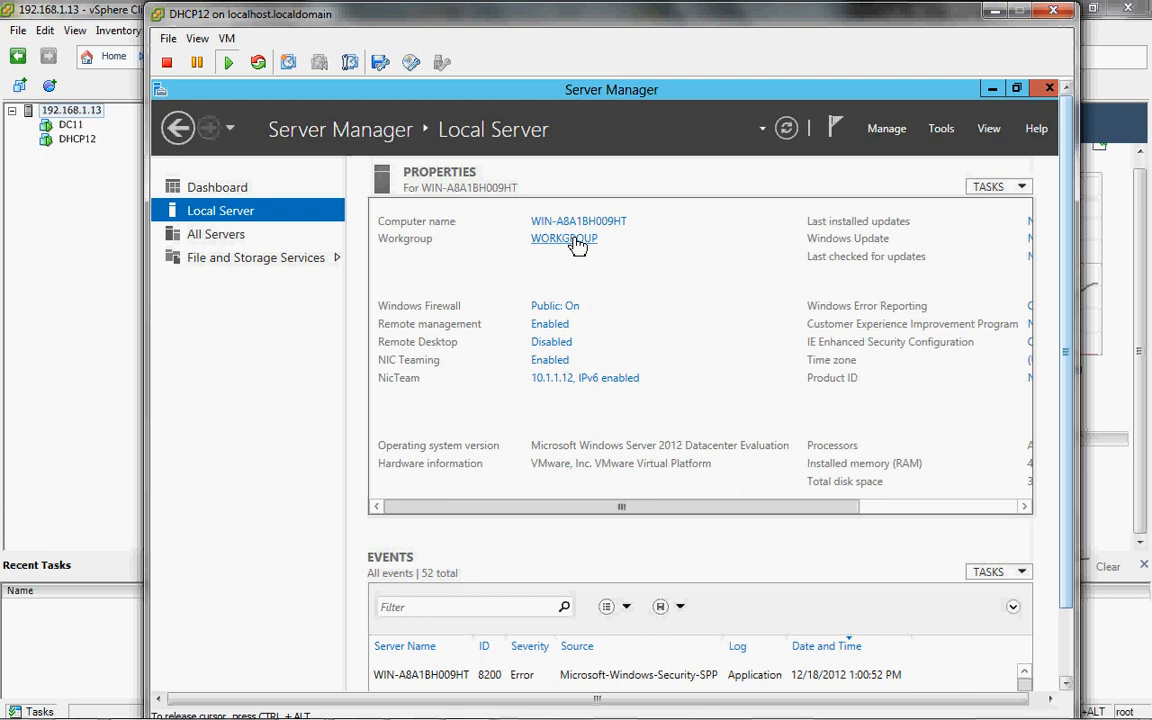
Step: Change the computer name to DHCP12 and set it to join the domain 'lab'
click(565, 239)
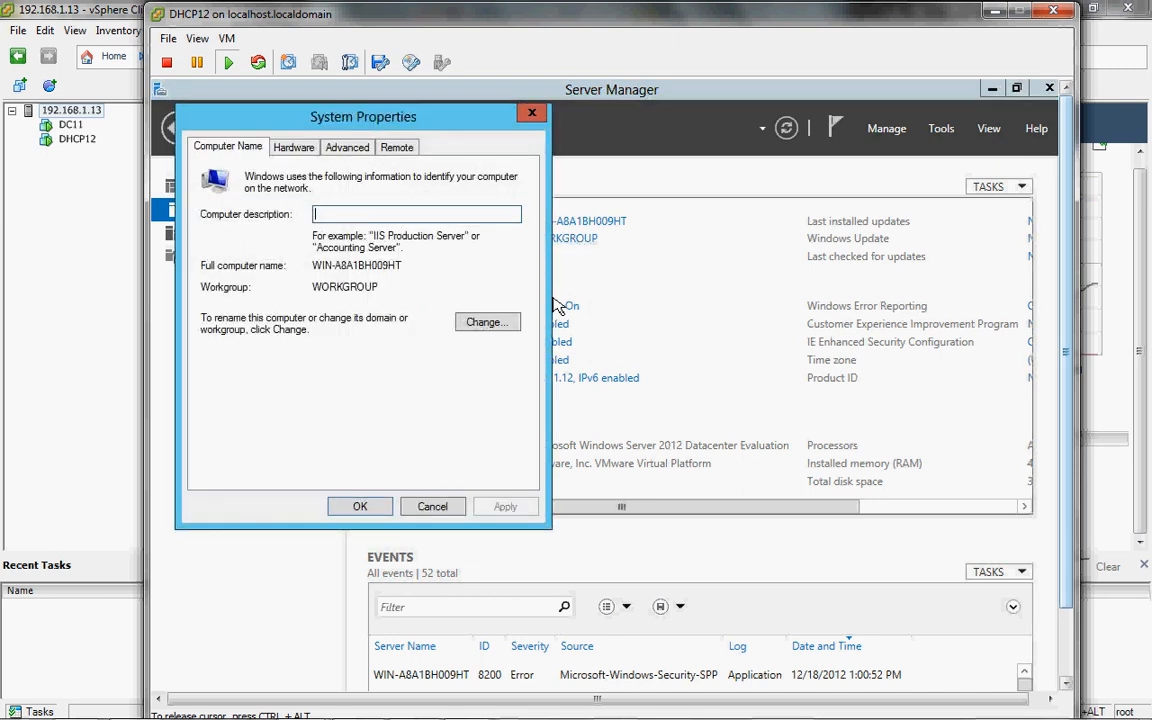
click(504, 324)
click(253, 362)
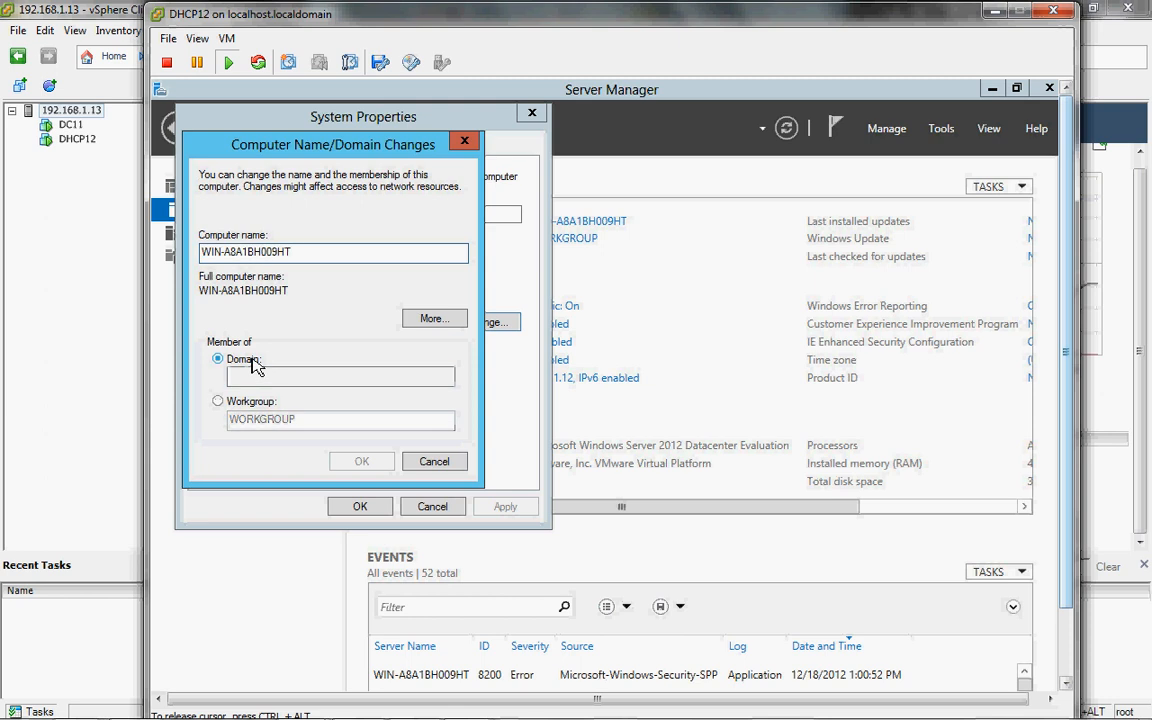
drag(327, 257, 155, 256)
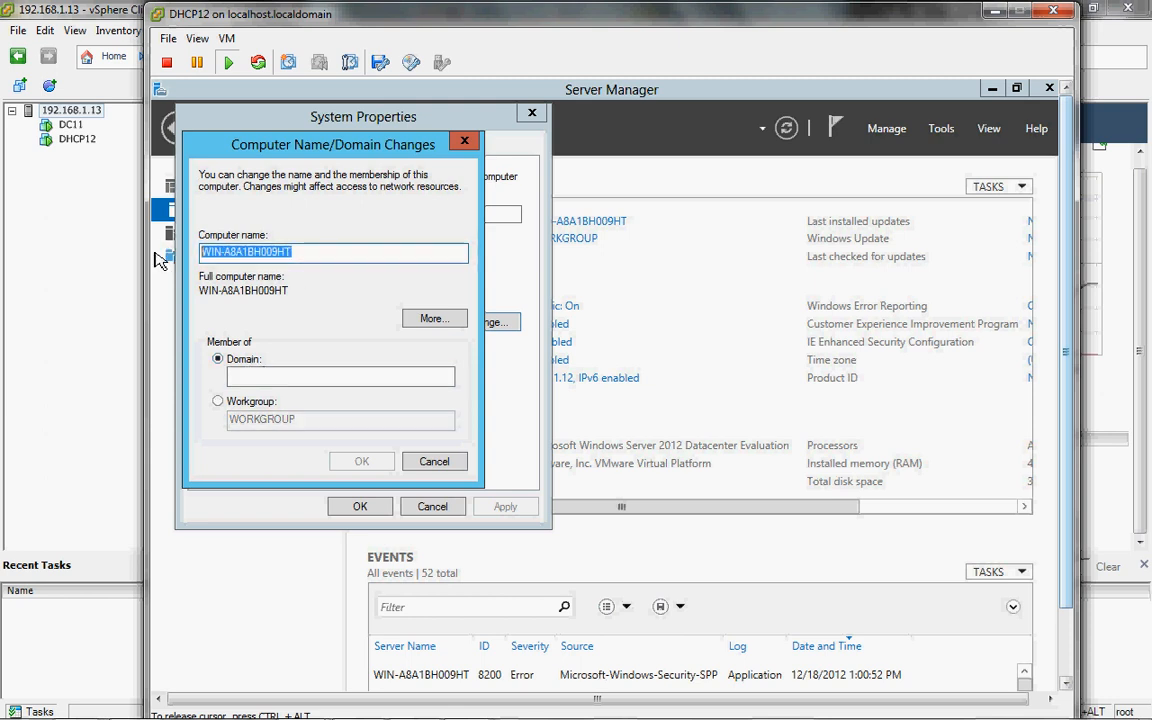
text(D)
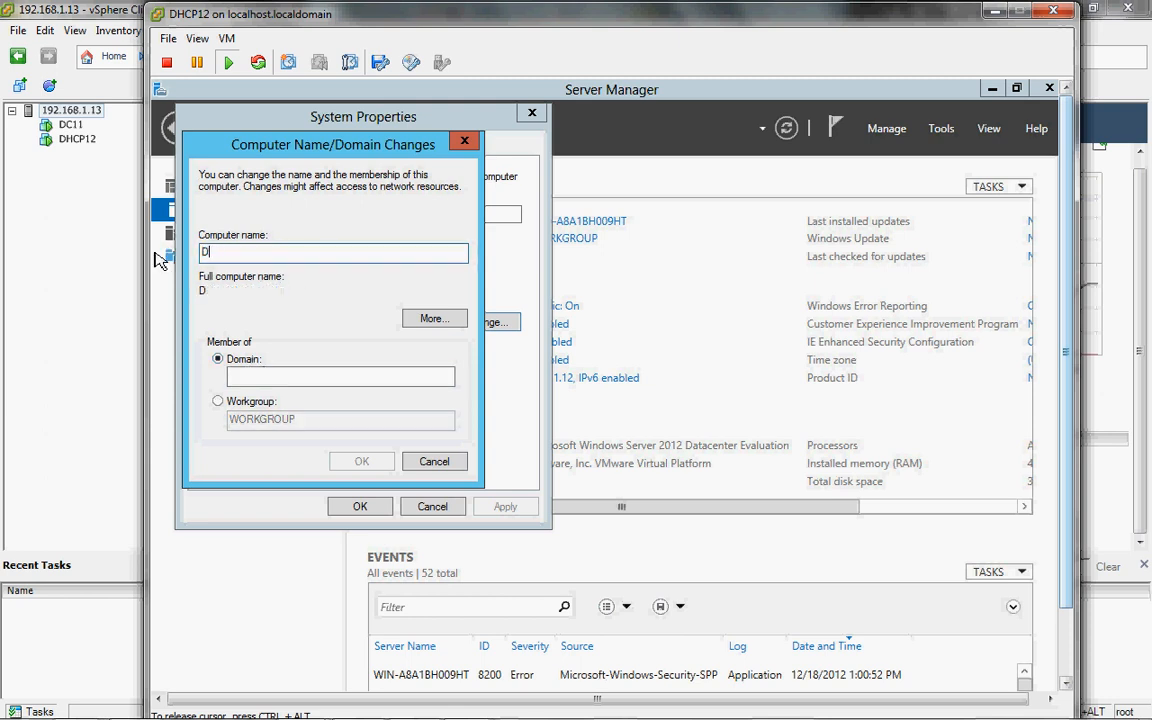
text(HCP12)
click(282, 376)
text(lab)
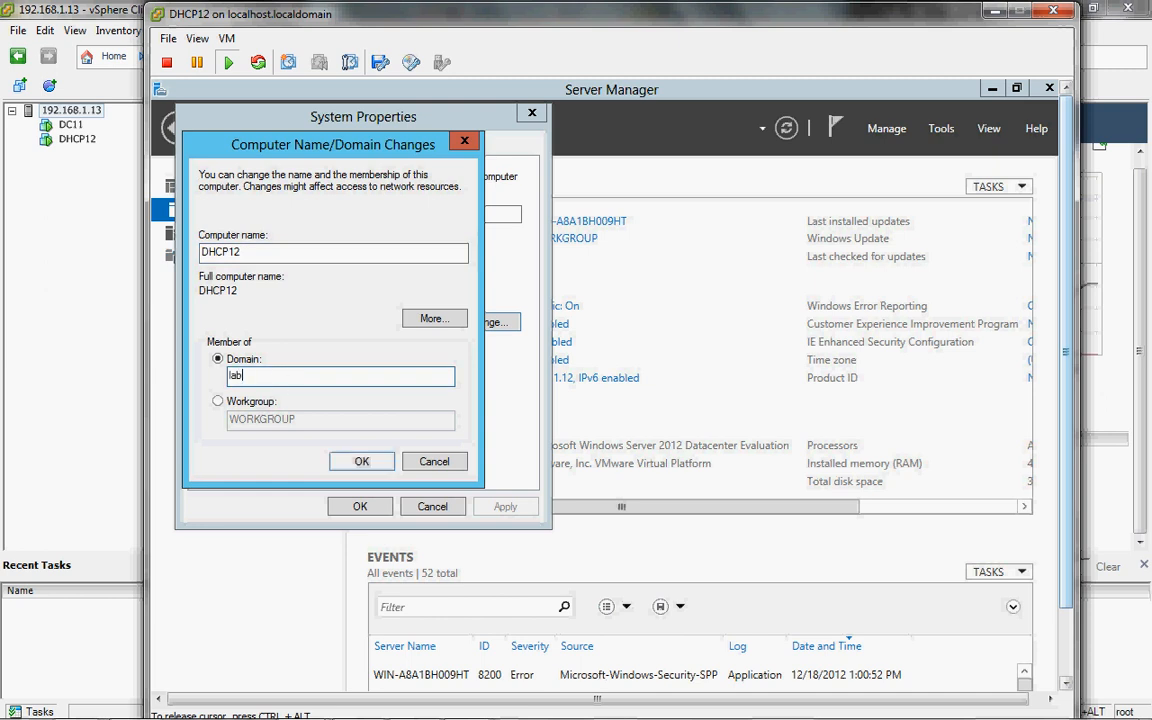
click(362, 463)
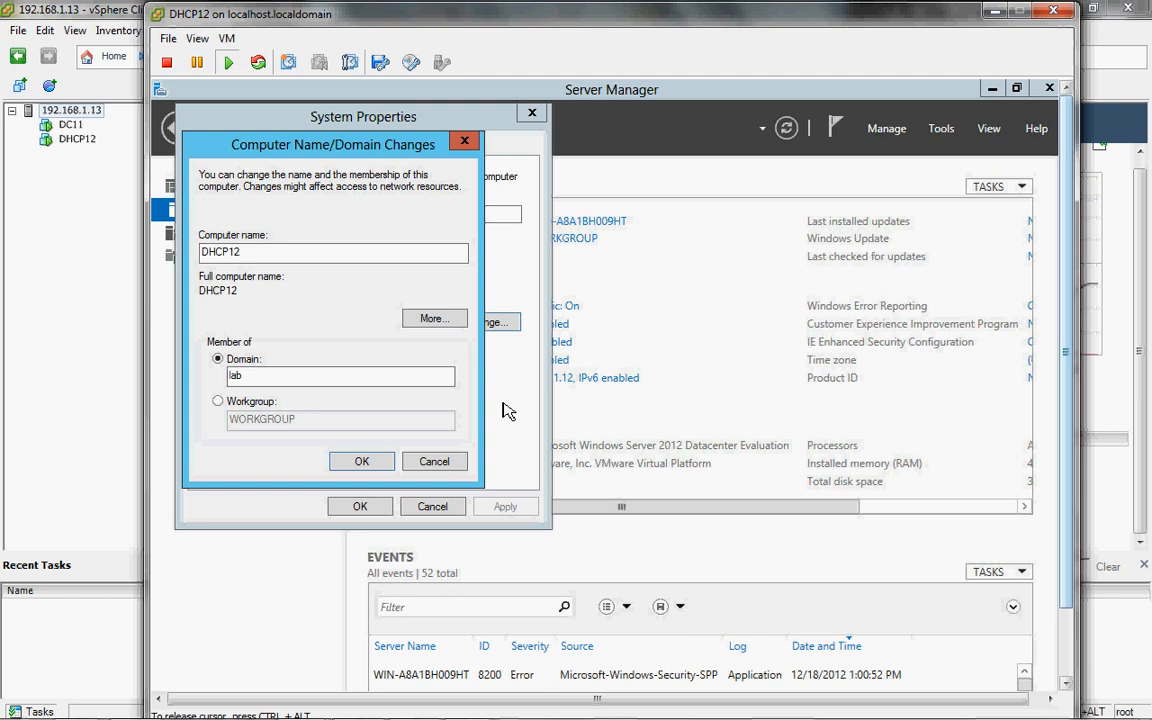
key(super)
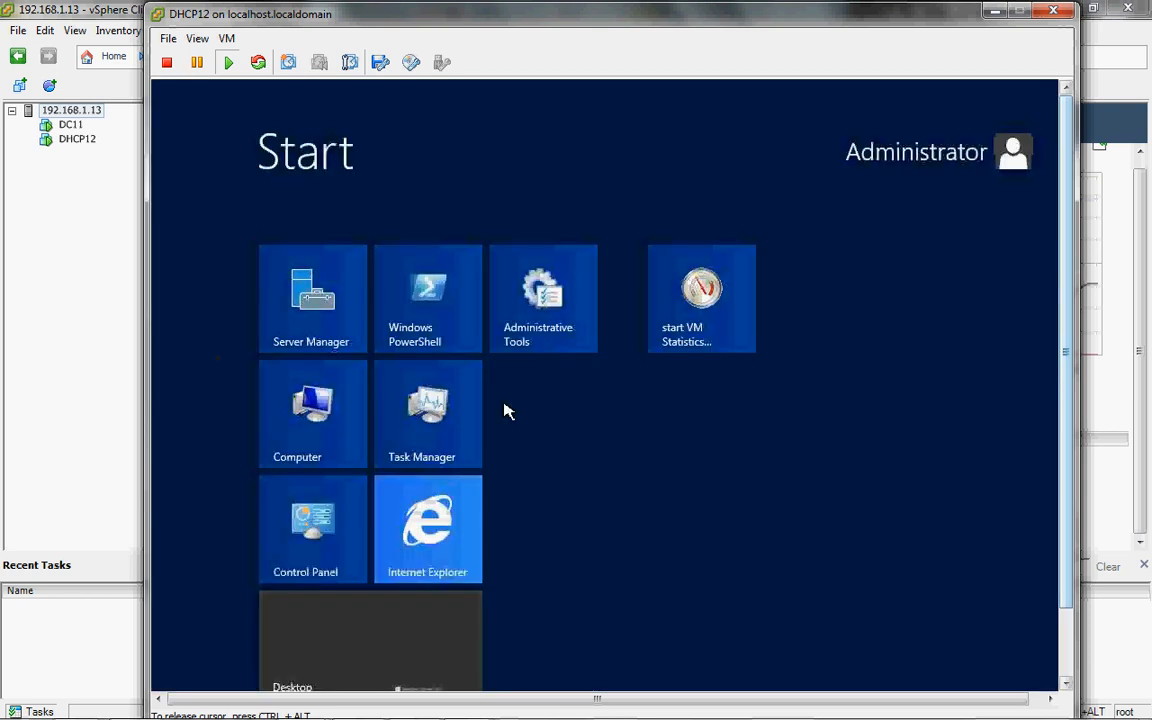
Step: Open an administrator Command Prompt from the Start search and ping lab
text(commd)
key(BackSpace)
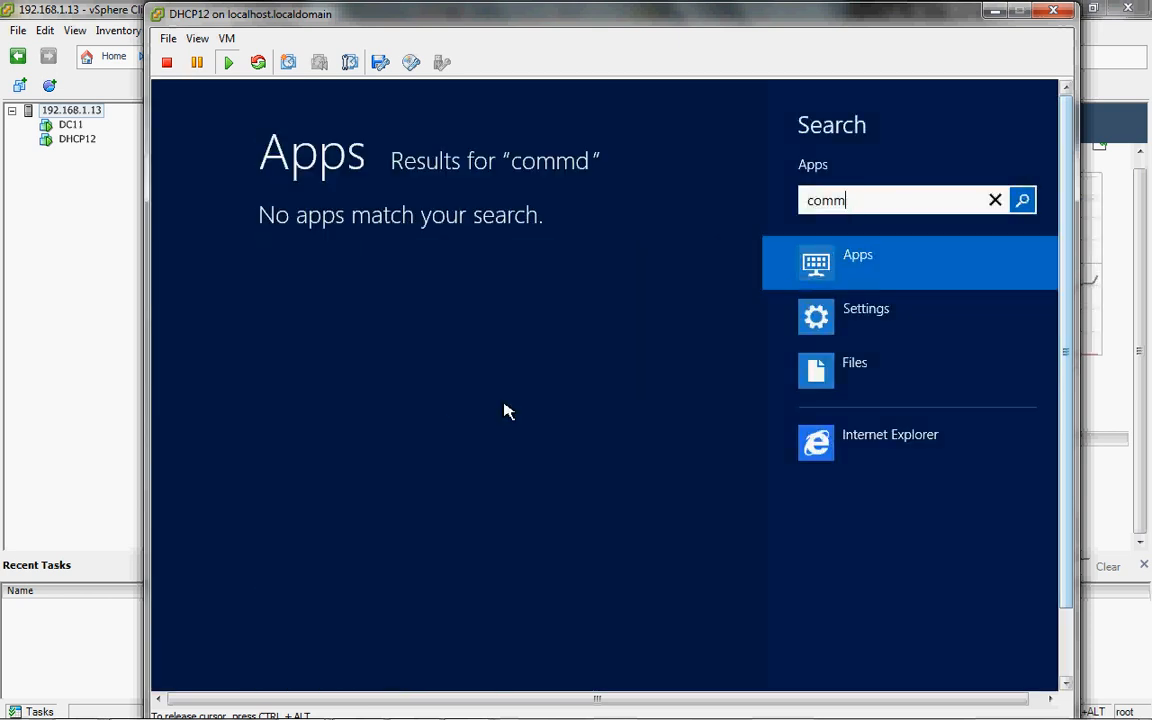
key(Return)
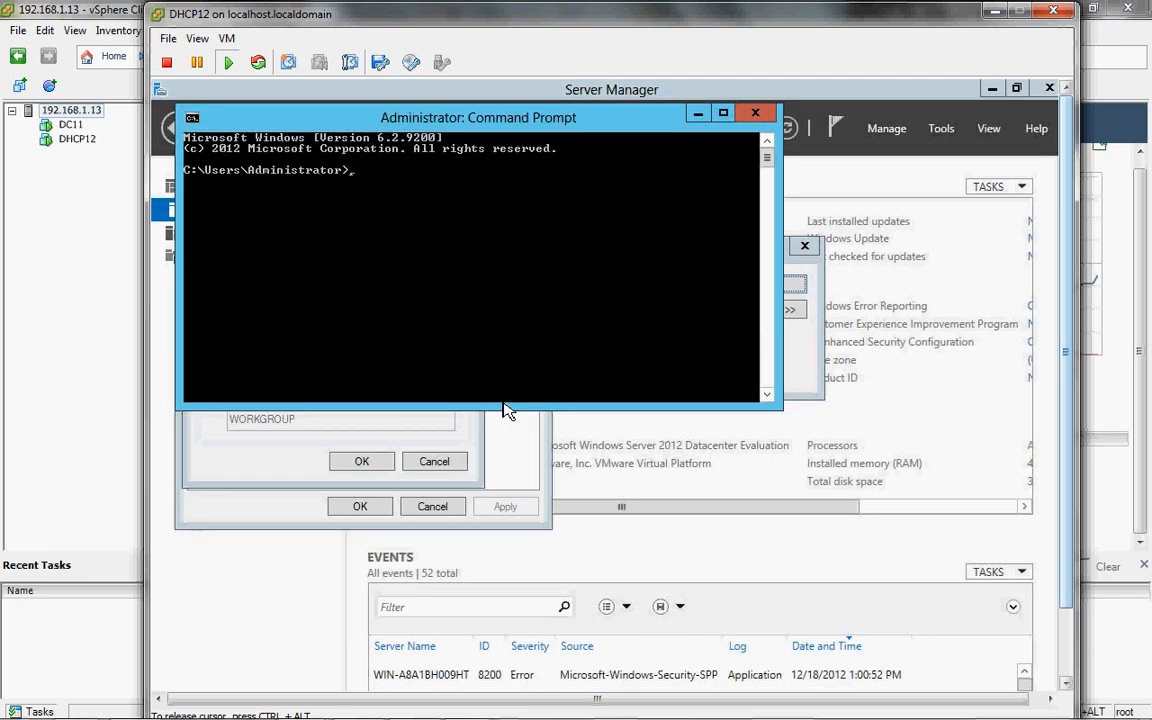
text(ping lab)
key(Return)
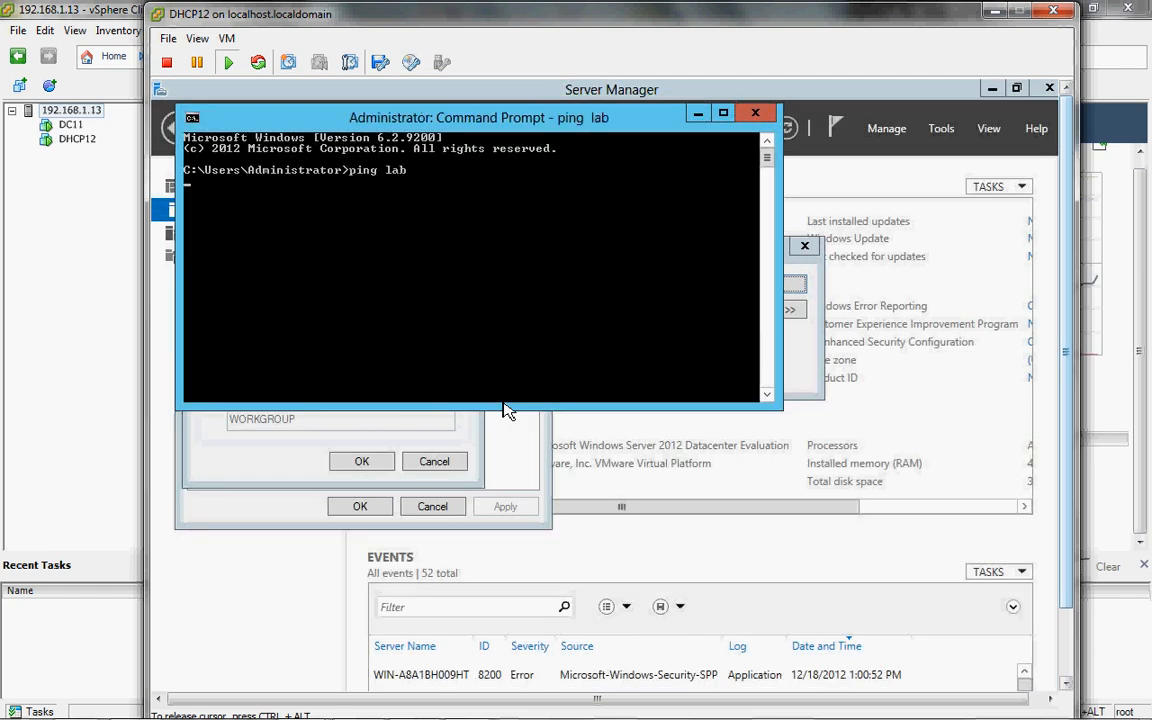
Step: Stop the ping with Ctrl+C and run ping lab.internal instead
key(ctrl+c)
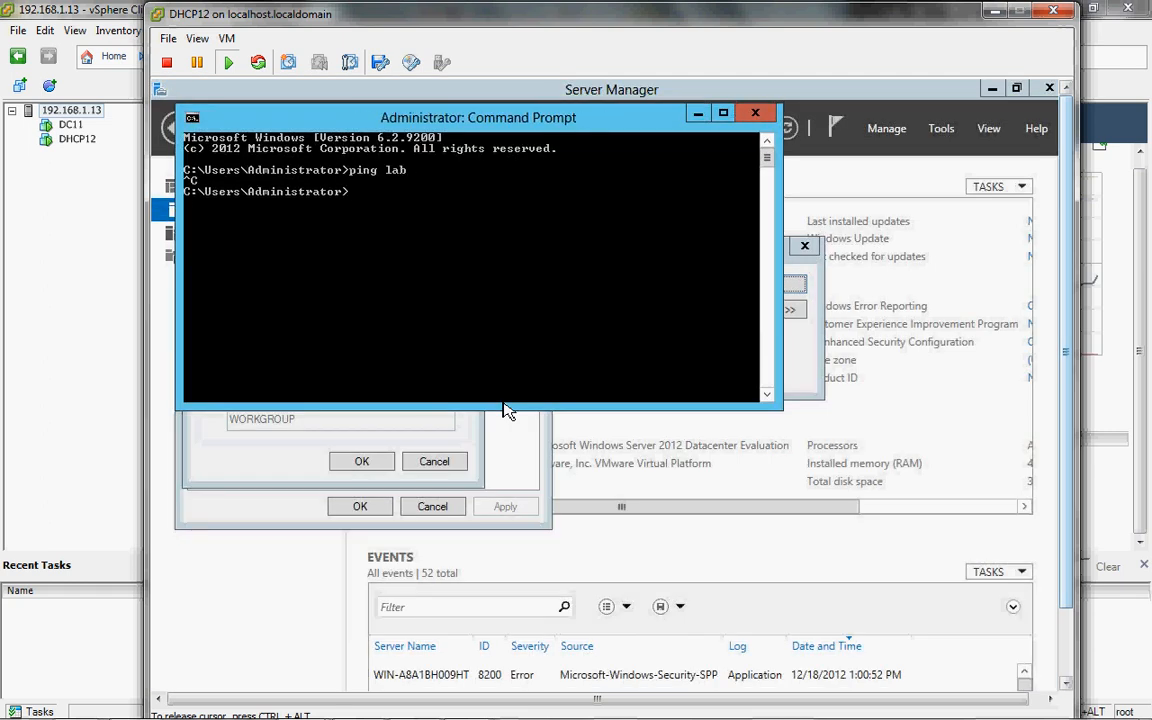
text(ping lab.internal)
key(Return)
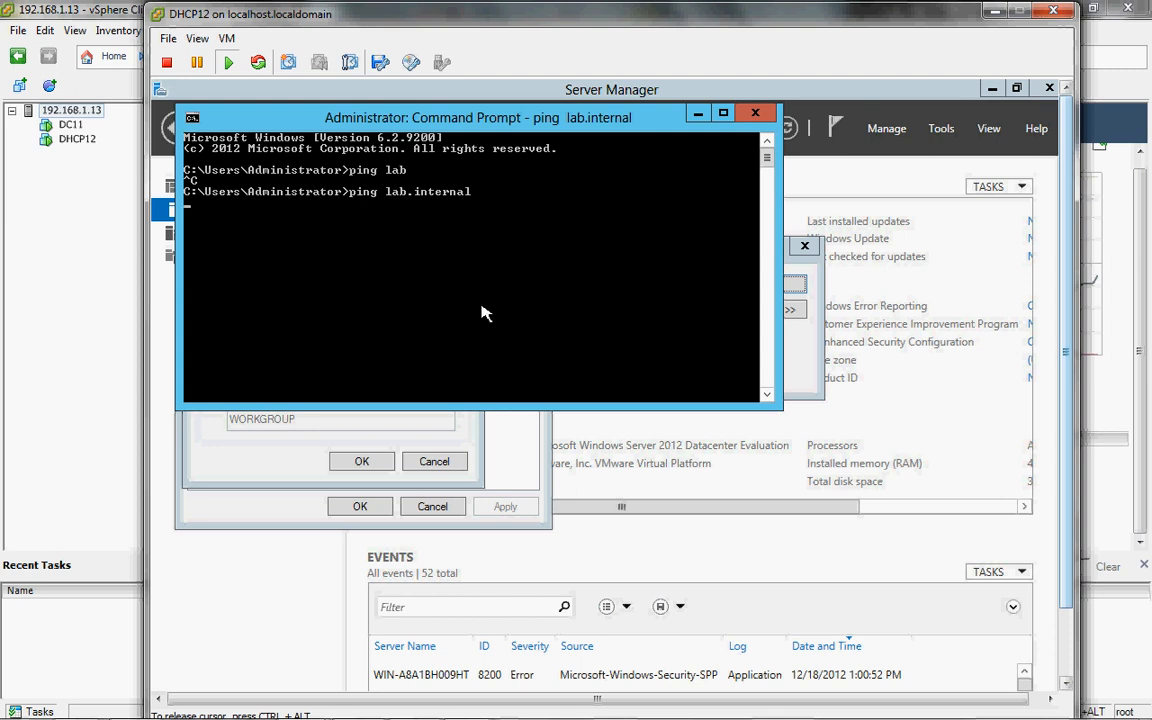
Step: On DC11, open the Ethernet network connections from Server Manager's Local Server page
mouse_move(424, 712)
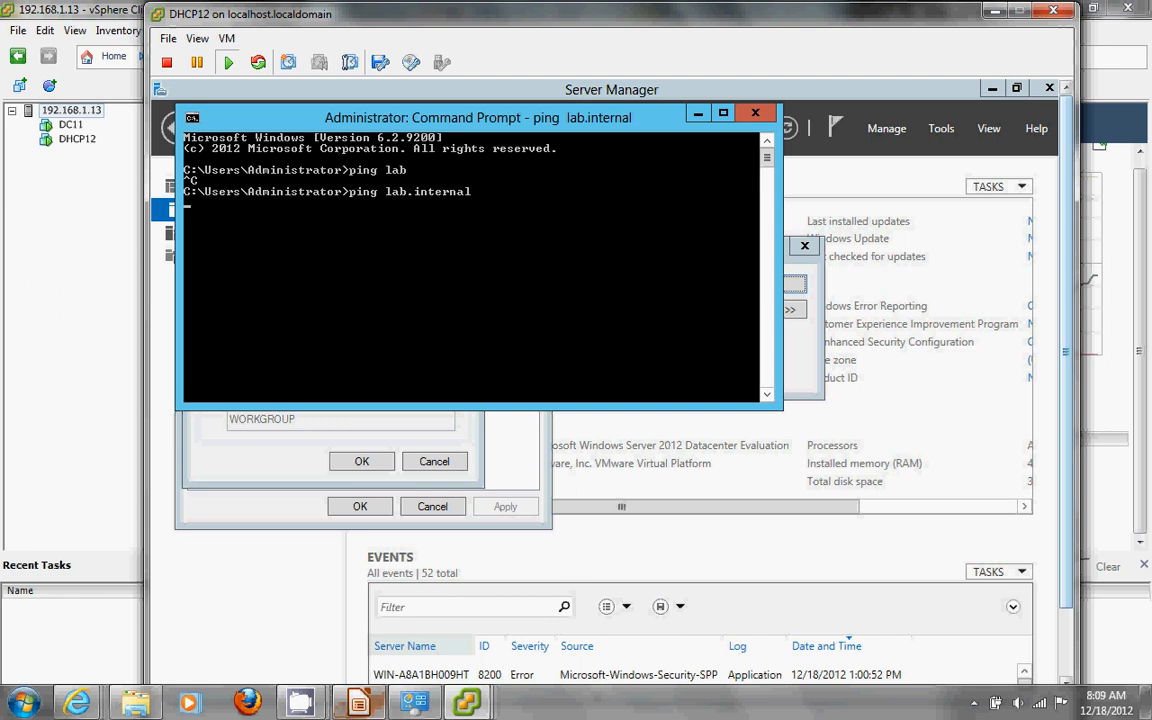
mouse_move(466, 703)
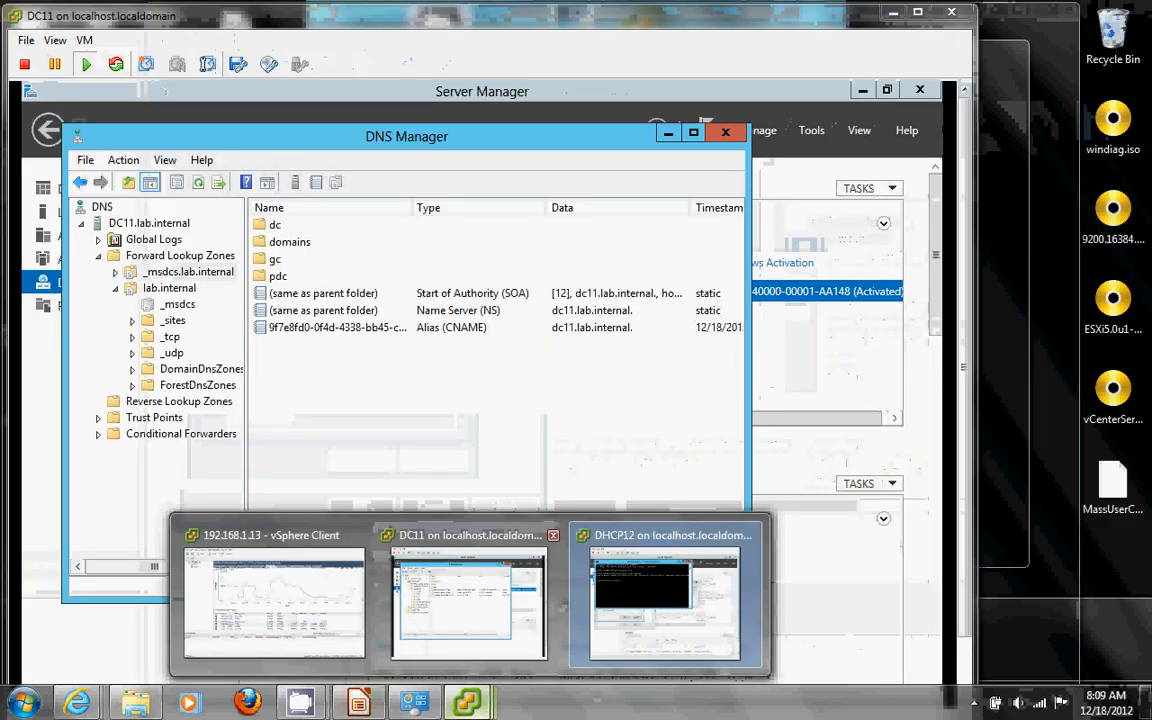
click(470, 605)
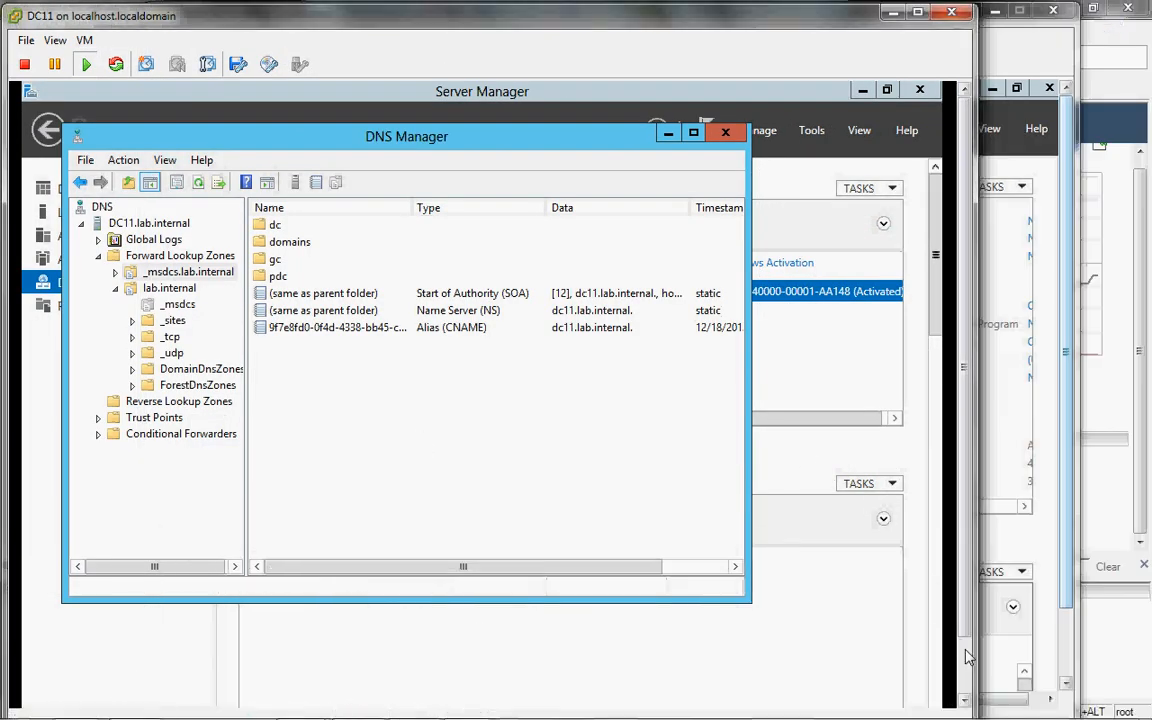
click(800, 590)
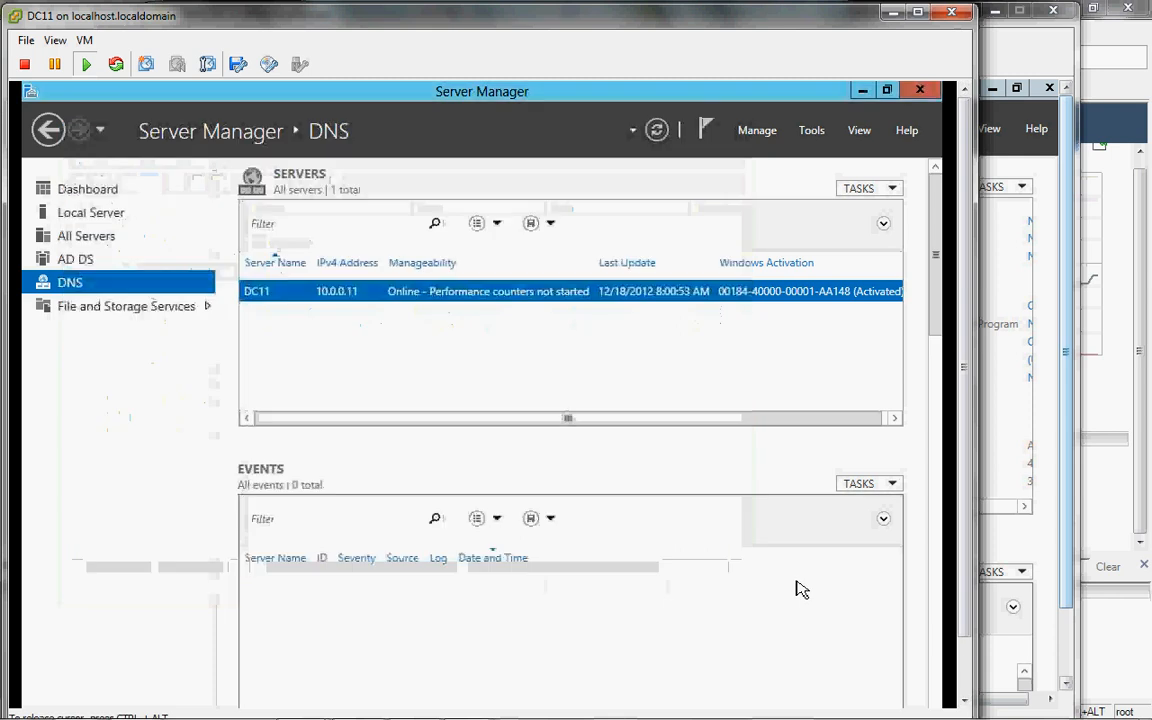
click(108, 218)
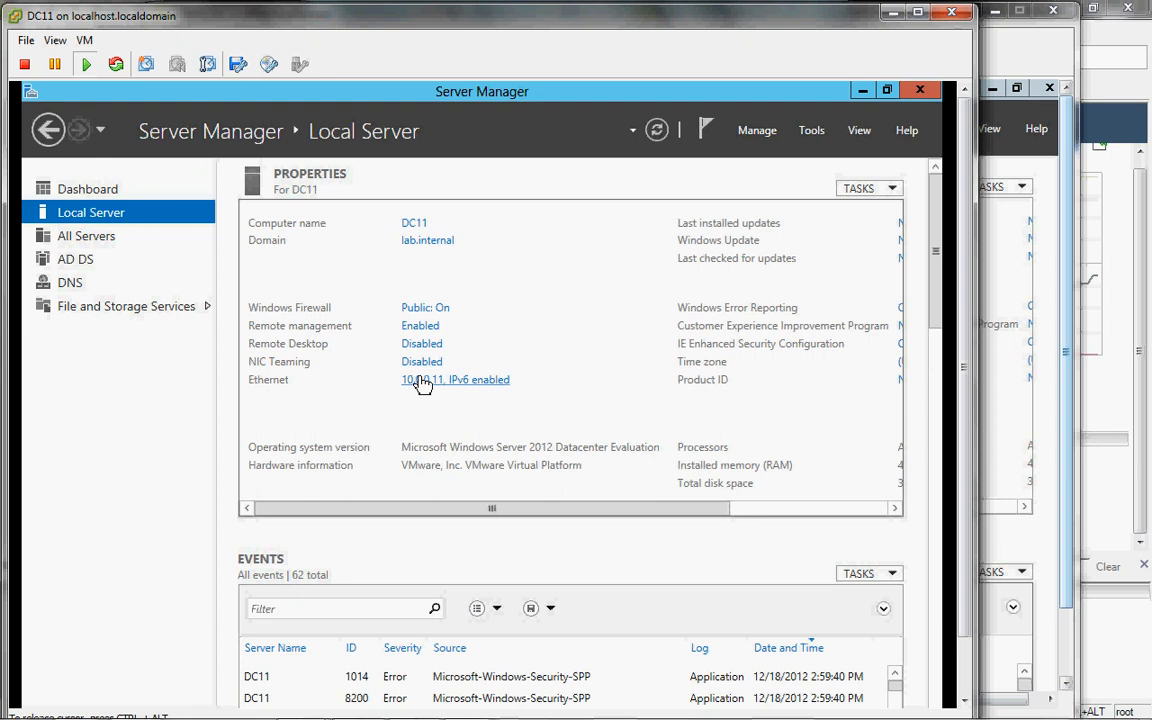
click(422, 381)
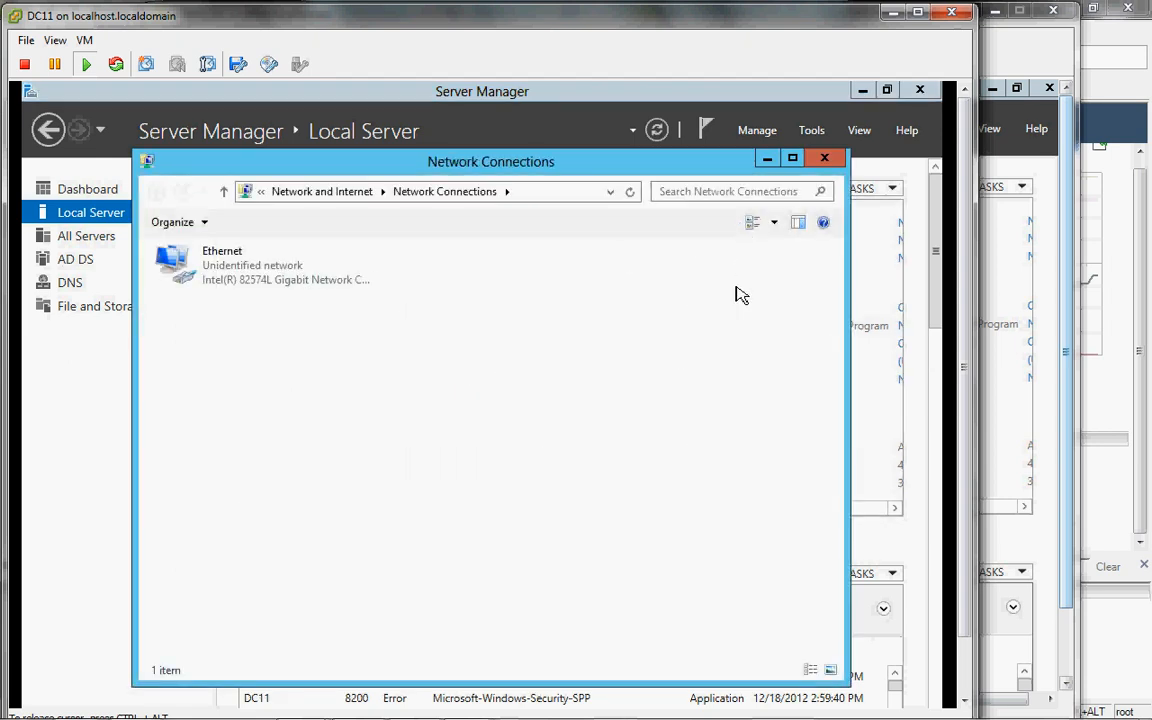
Step: Change the Ethernet adapter's IPv4 preferred DNS server from 127.0.0.1 to 10.0.0.1
double_click(246, 280)
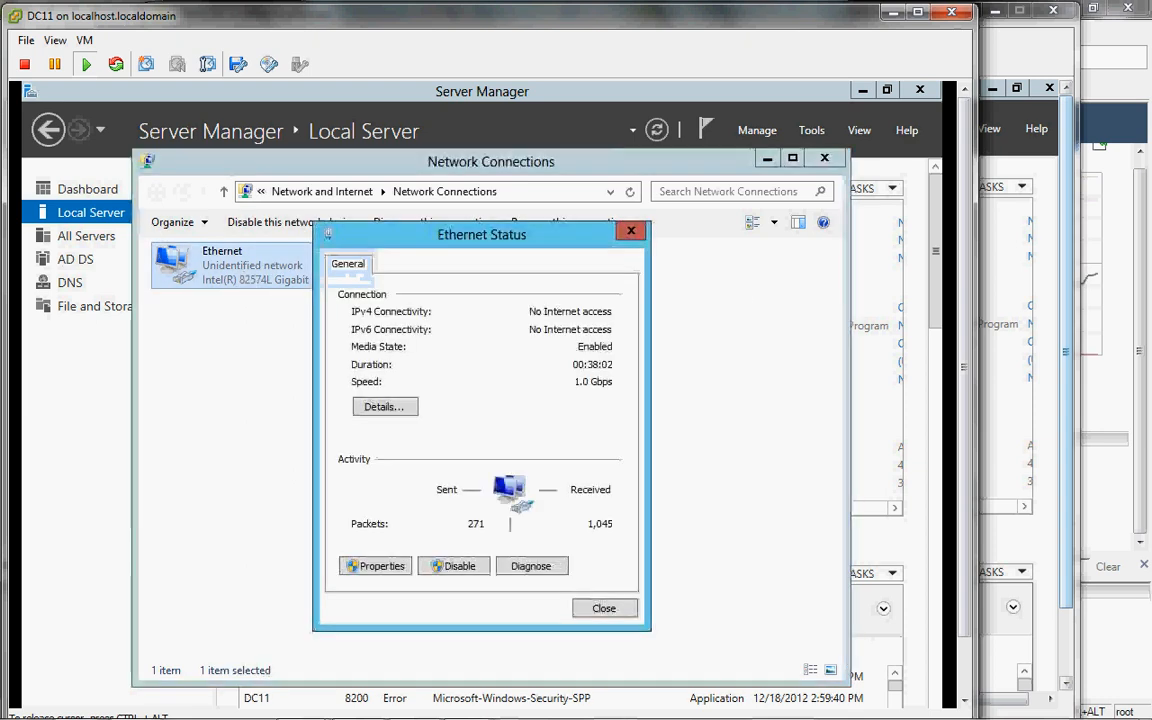
click(394, 566)
double_click(500, 501)
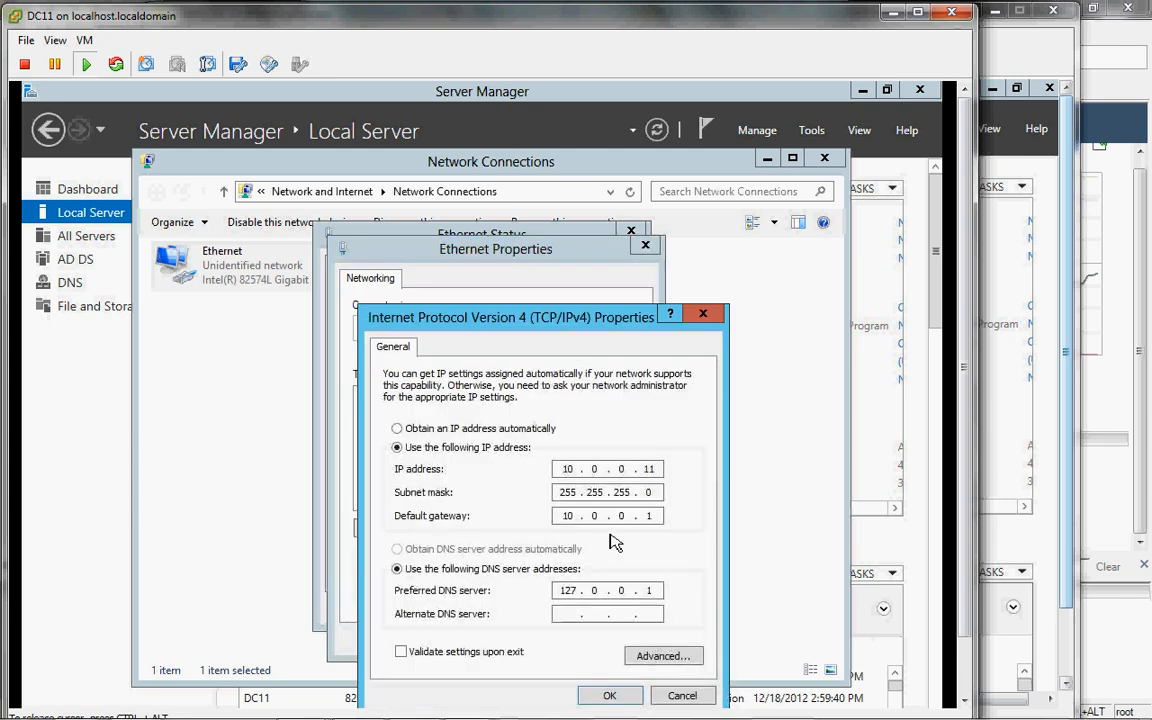
drag(580, 596, 515, 598)
text(10)
key(period)
text(00)
key(BackSpace)
key(period)
key(period)
key(F1)
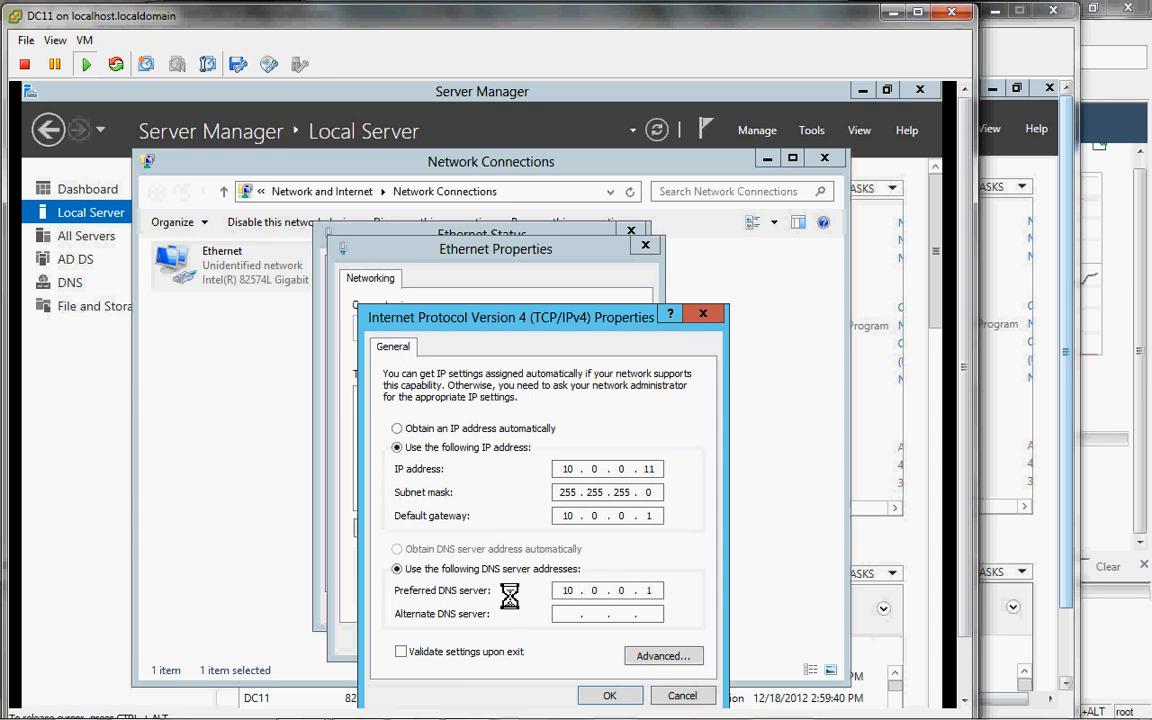
click(916, 91)
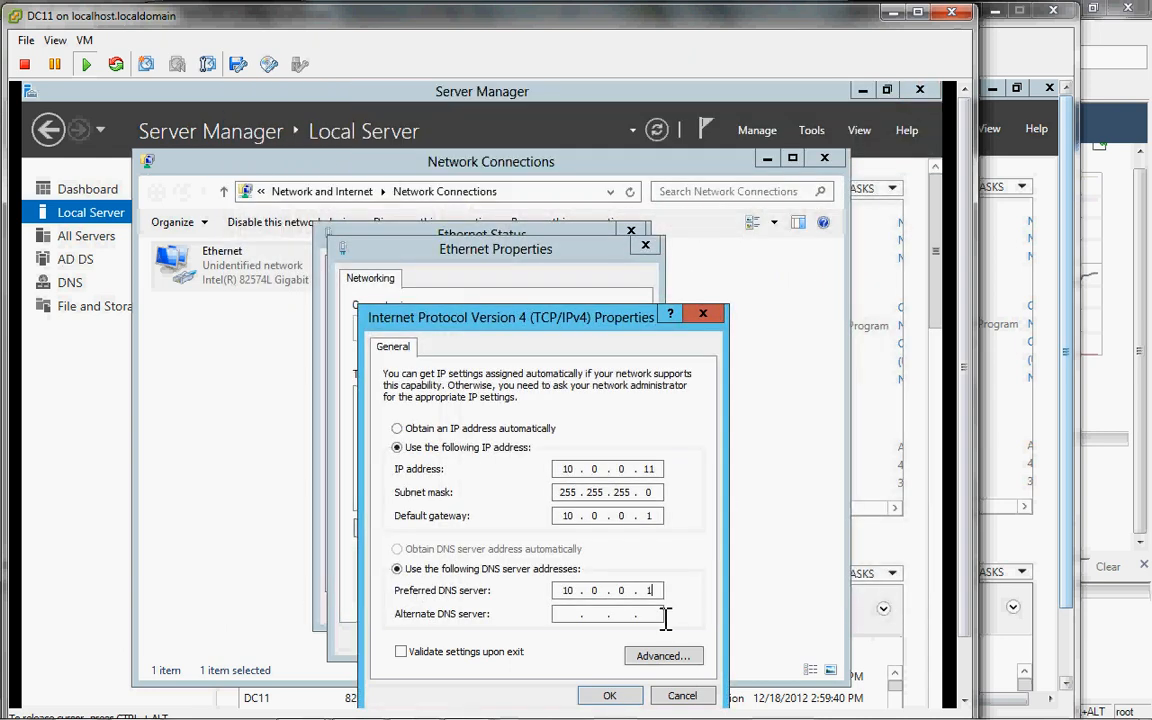
Step: Apply the IPv4 settings and close the adapter properties and status dialogs
click(622, 699)
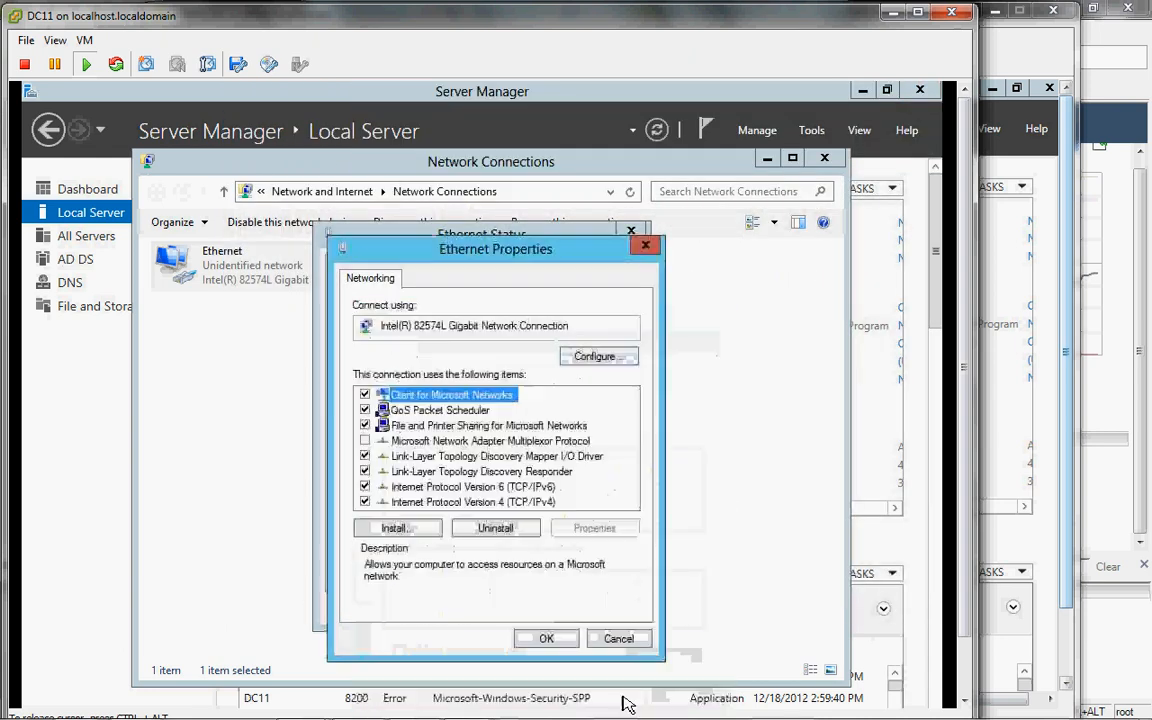
click(541, 641)
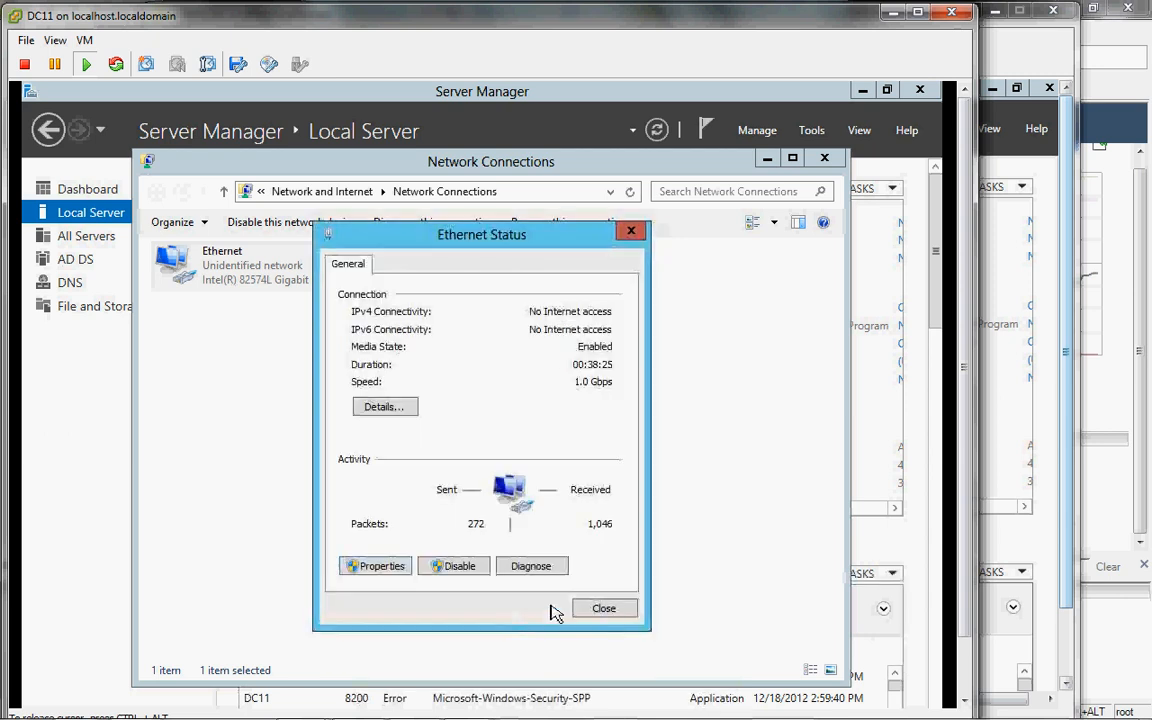
click(604, 609)
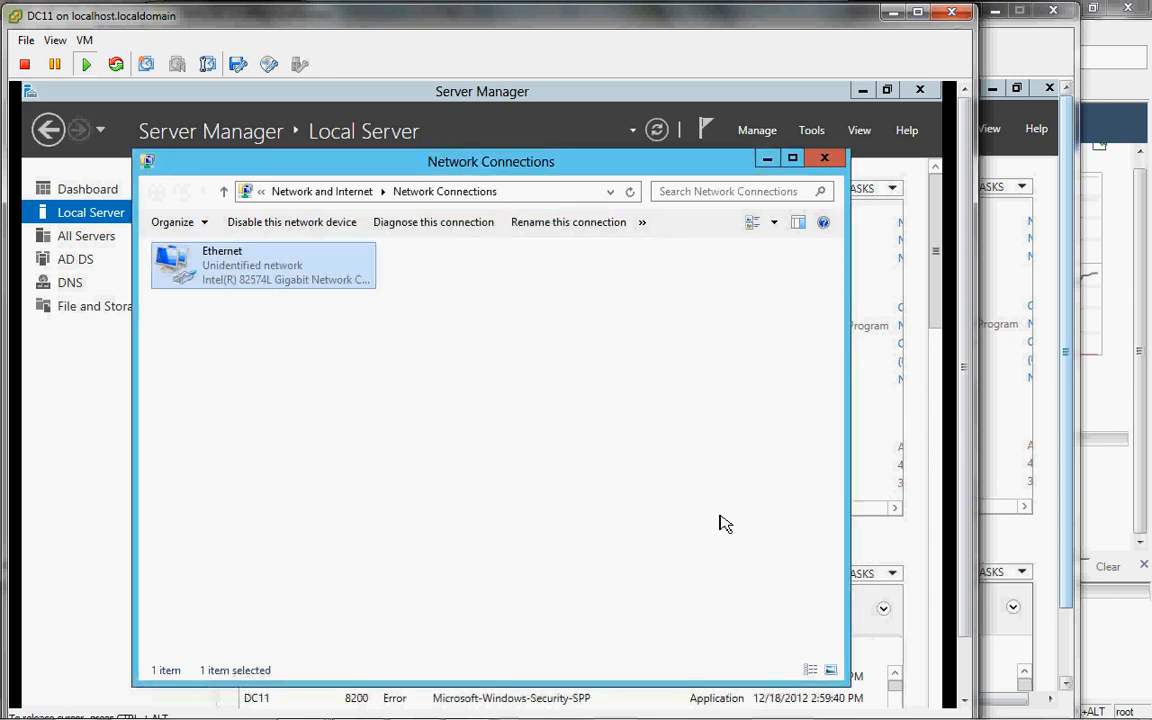
Step: Launch Command Prompt on DC11 and use nslookup to resolve lab.internal to 10.0.0.11
key(super)
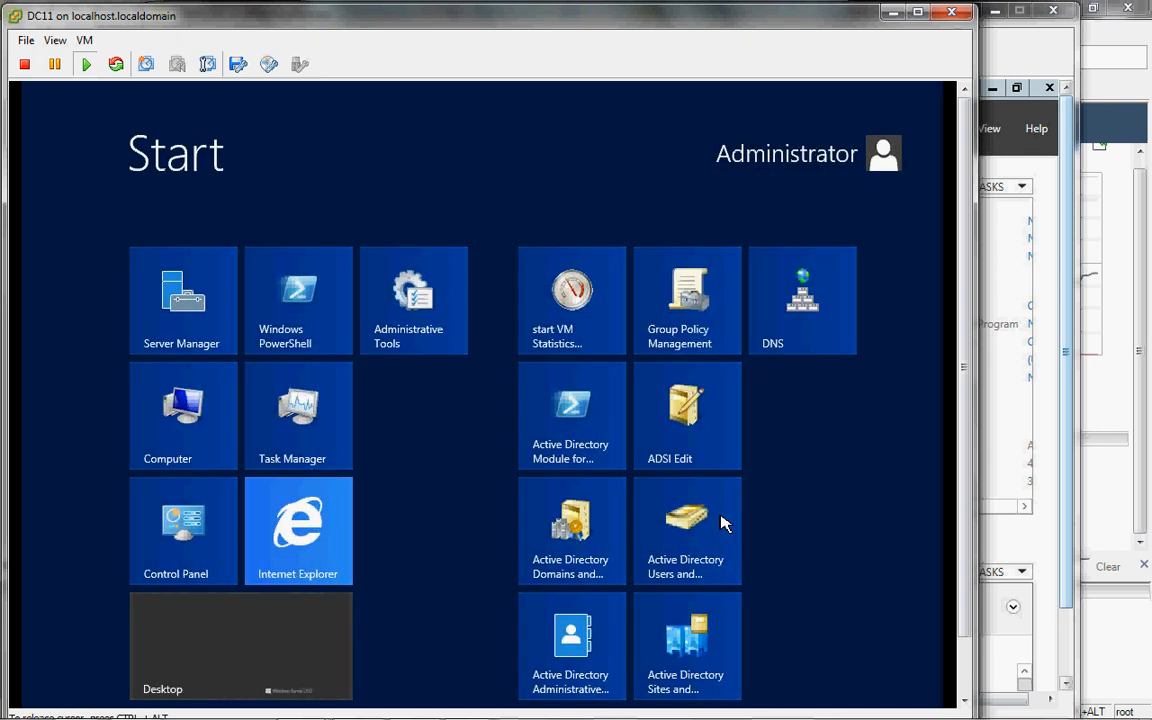
text(command)
key(Return)
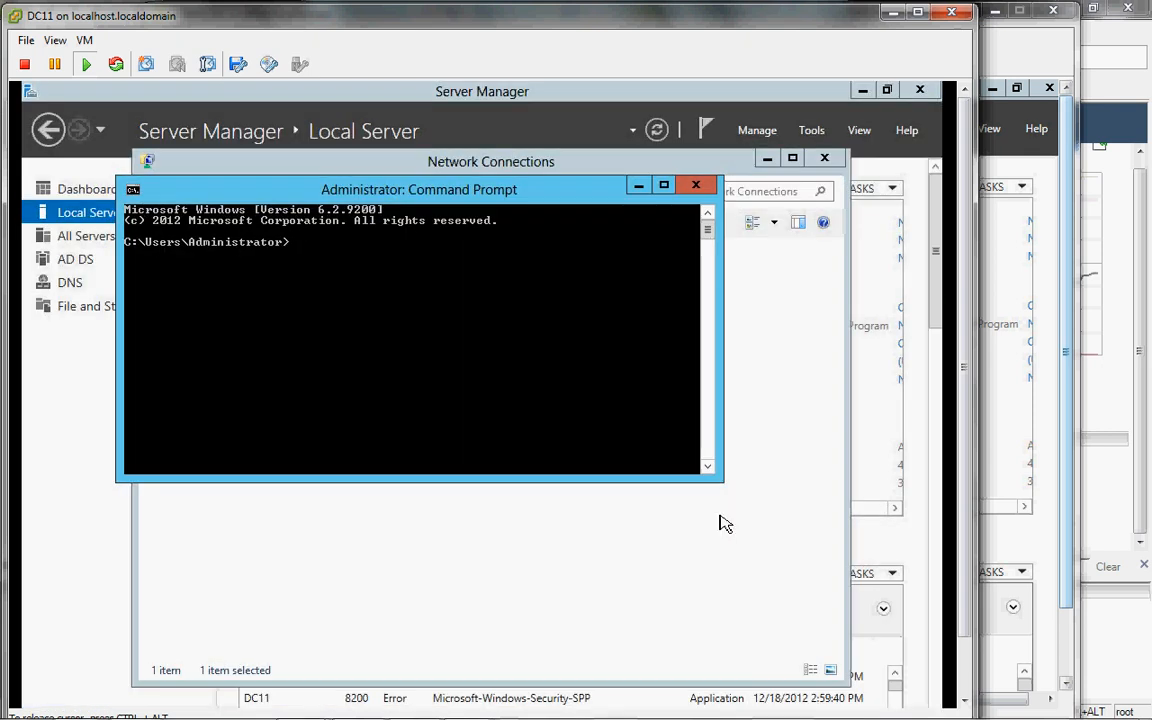
text(nslookup)
key(Return)
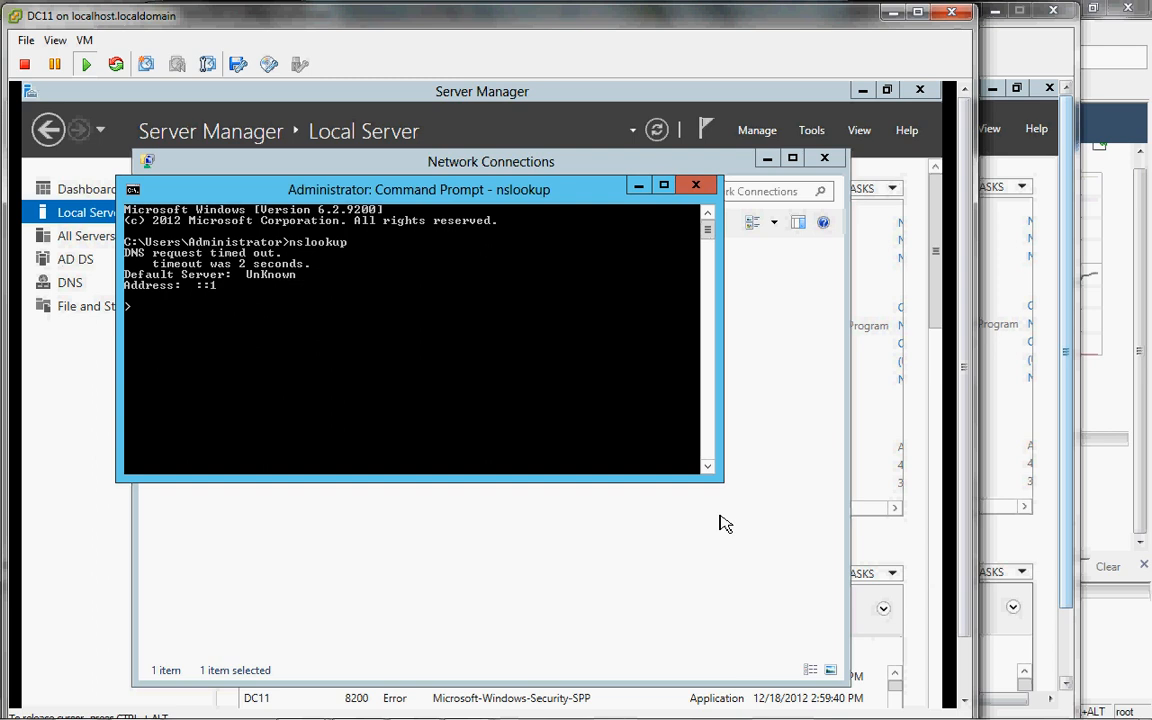
text(lab.internal)
key(Return)
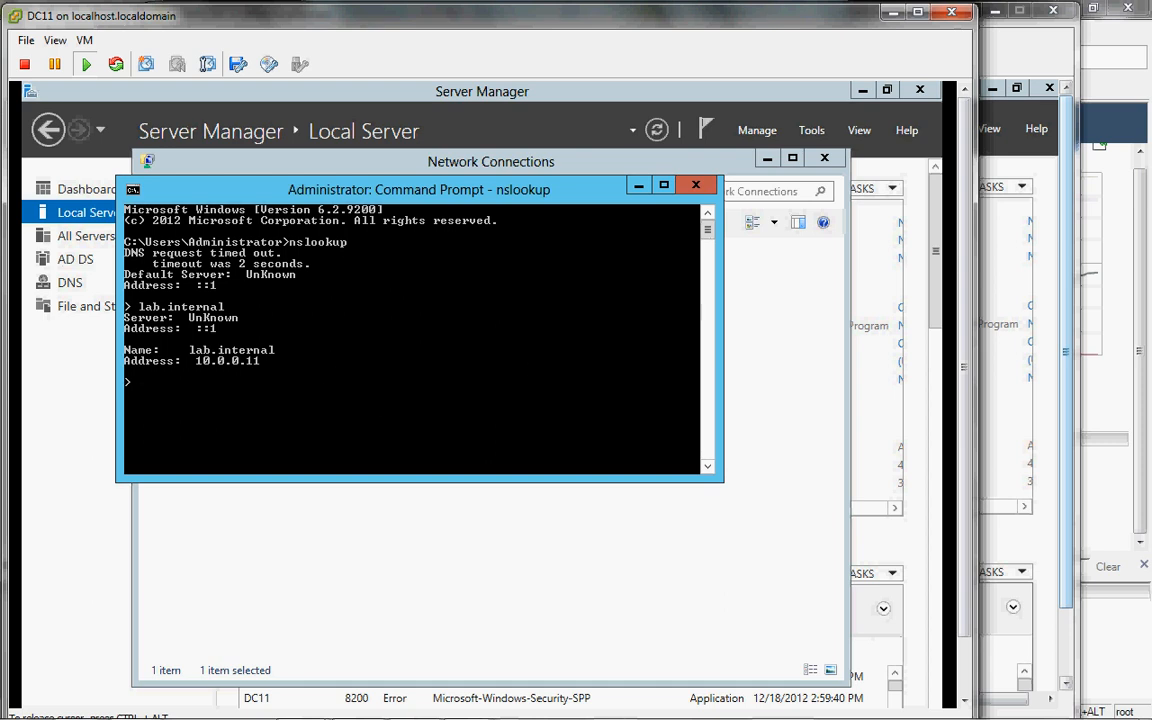
Step: On DHCP12, rerun the ping lab.internal command
mouse_move(466, 702)
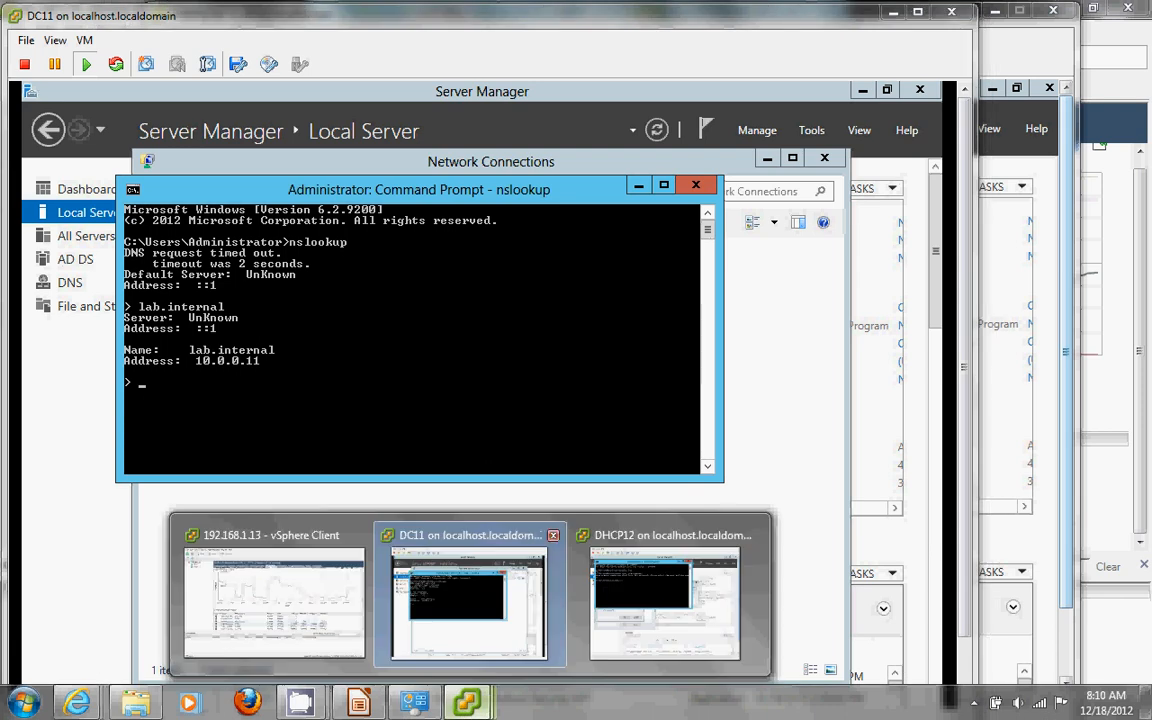
click(664, 600)
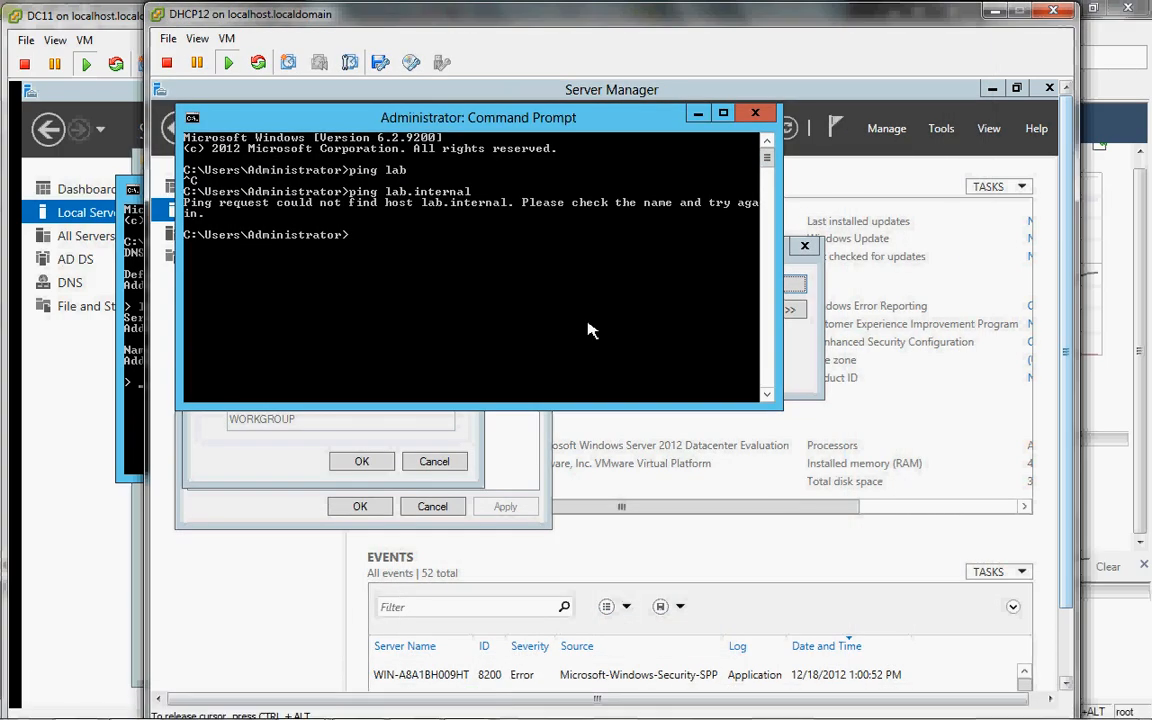
key(Up)
key(Return)
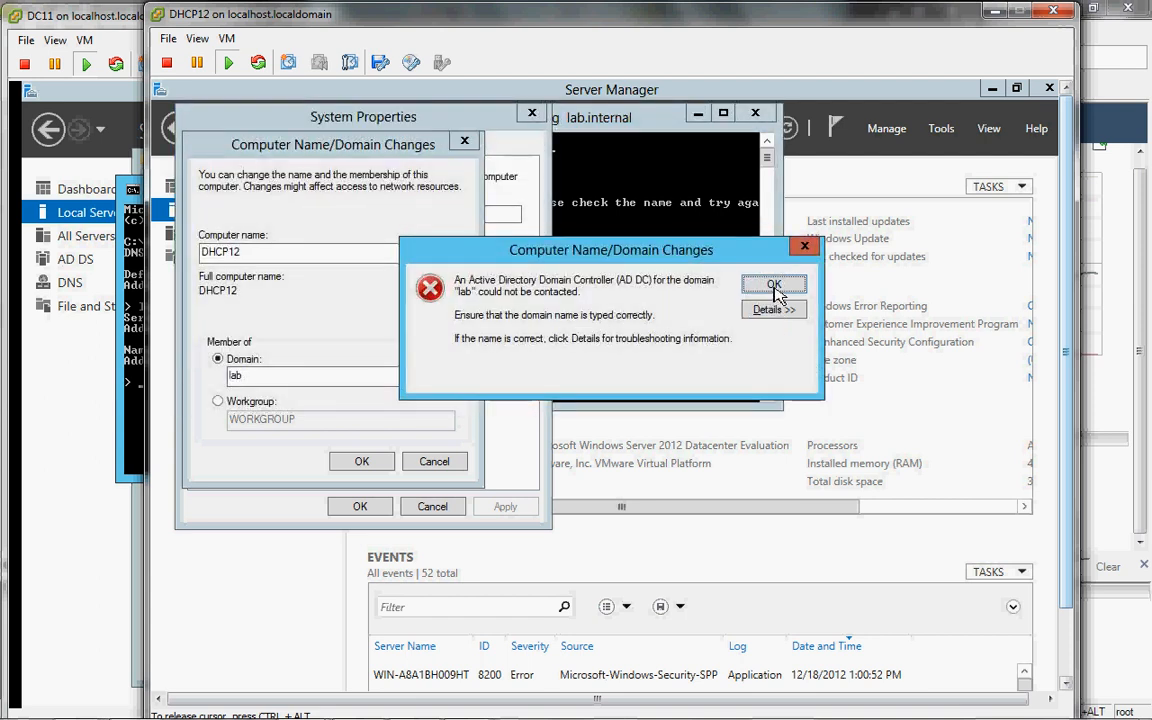
Step: Dismiss the domain controller error and change the domain to join to lab.internal
click(772, 286)
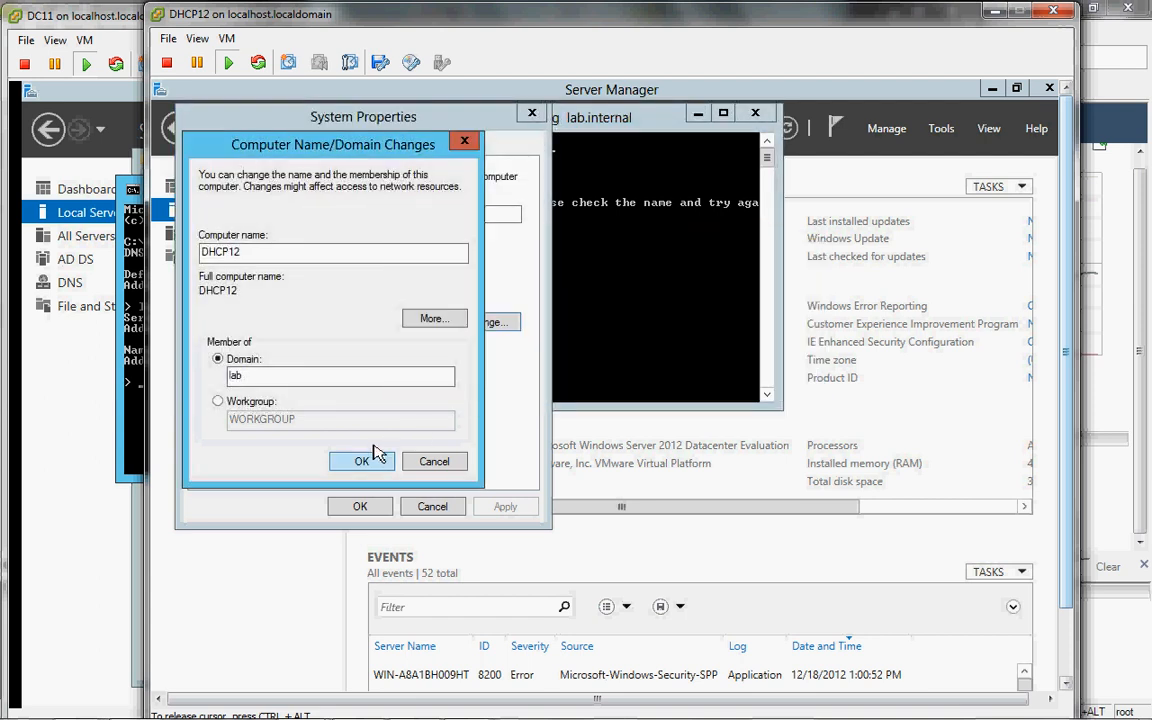
click(374, 379)
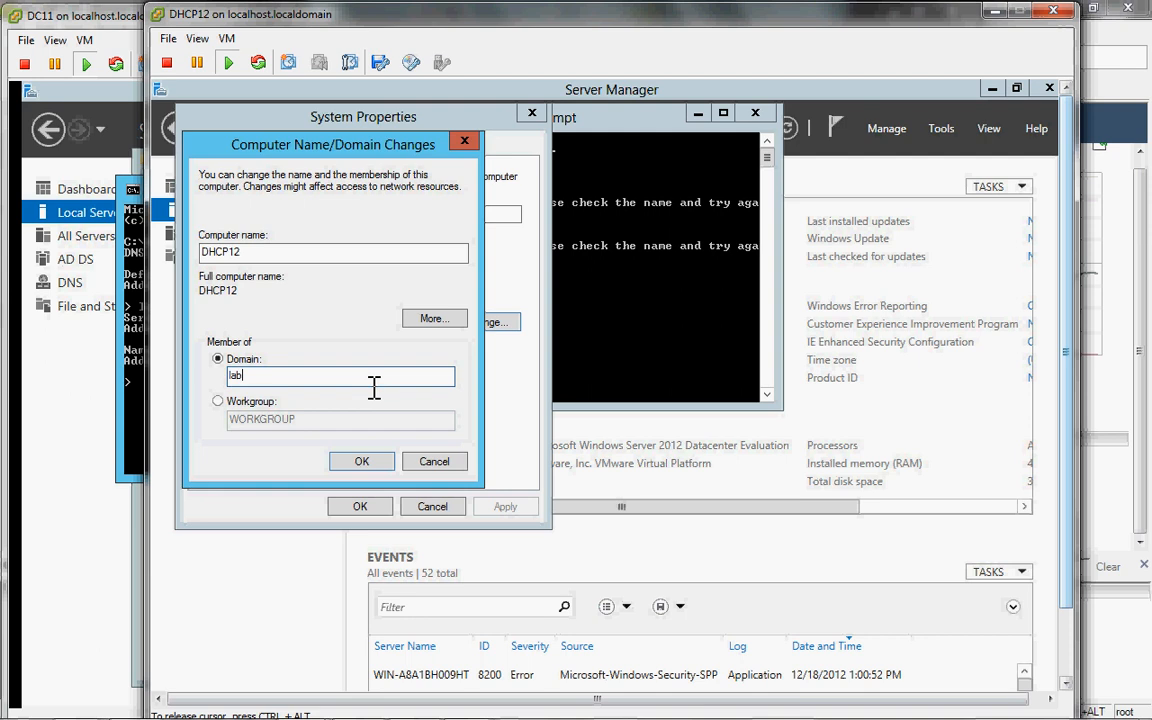
text(.internal)
click(651, 313)
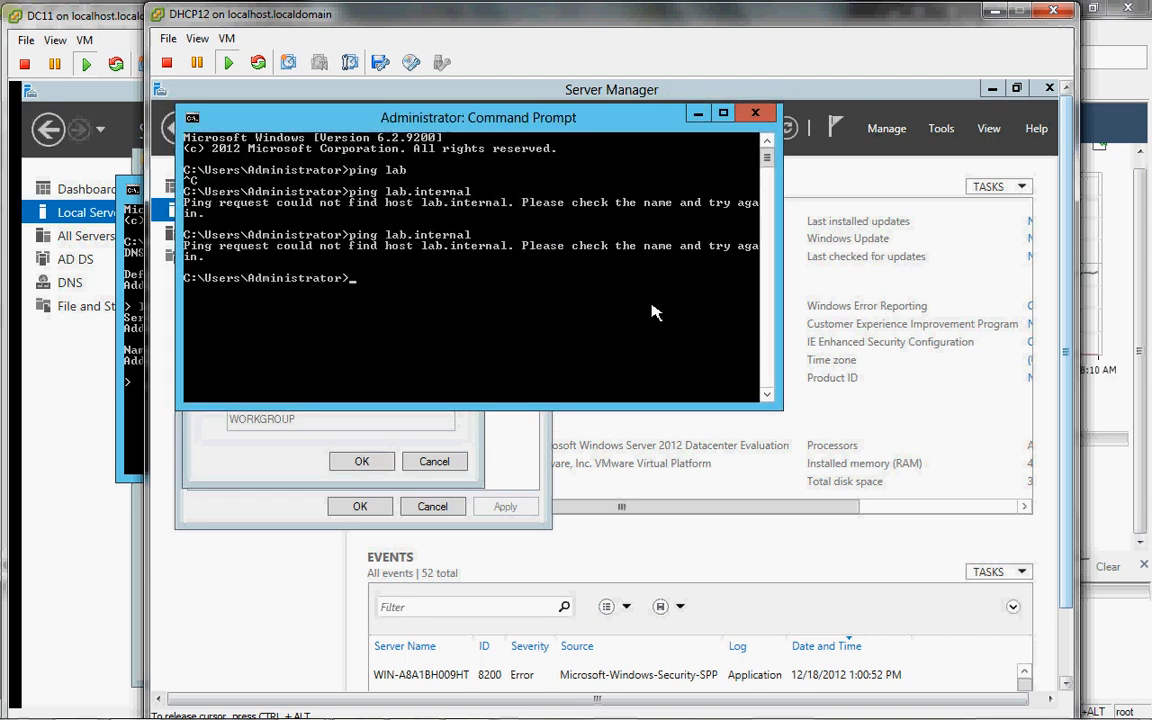
Step: Run ipconfig /all |more to list DHCP12's full IP configuration
text(ipconfig /all)
text(|more)
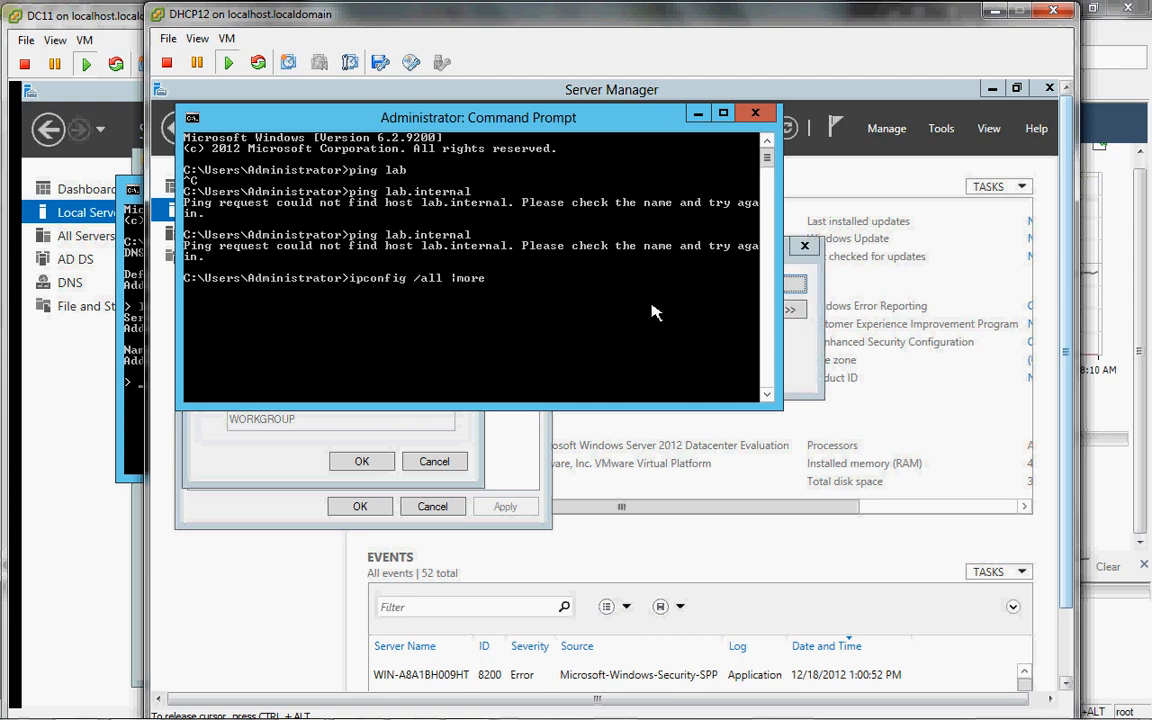
key(Return)
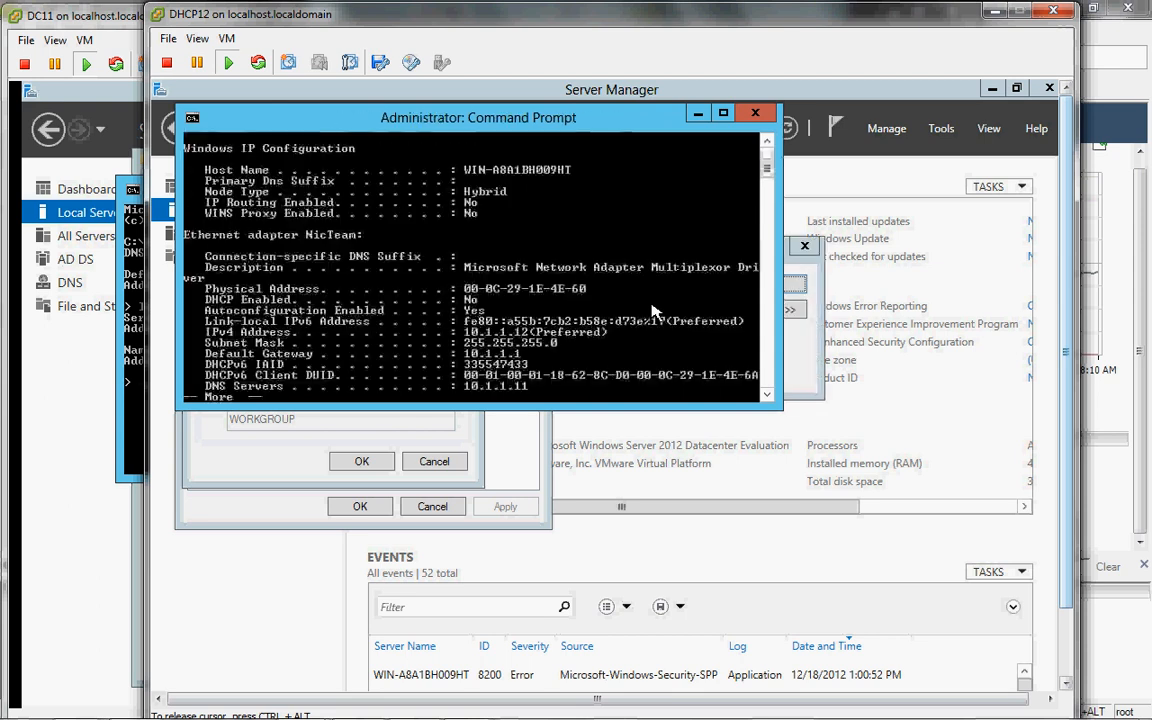
Step: Dismiss the domain-change error and review the IP output showing DNS server 10.1.1.11
click(808, 373)
drag(757, 250, 877, 264)
click(900, 297)
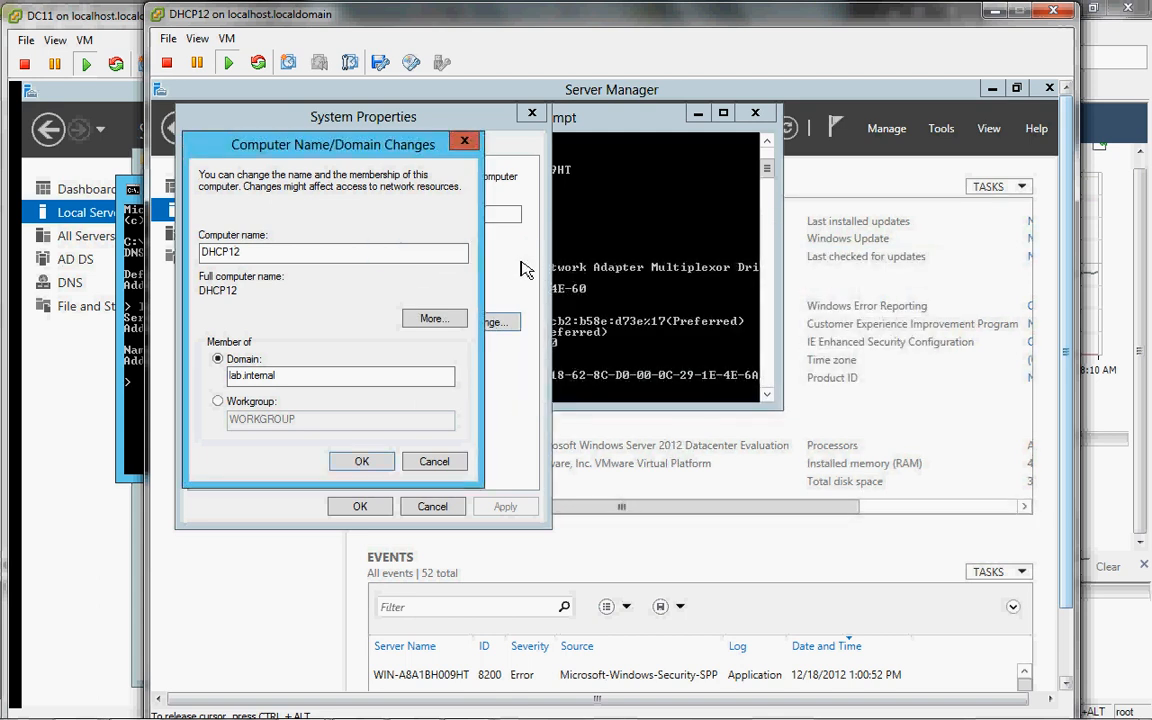
click(587, 272)
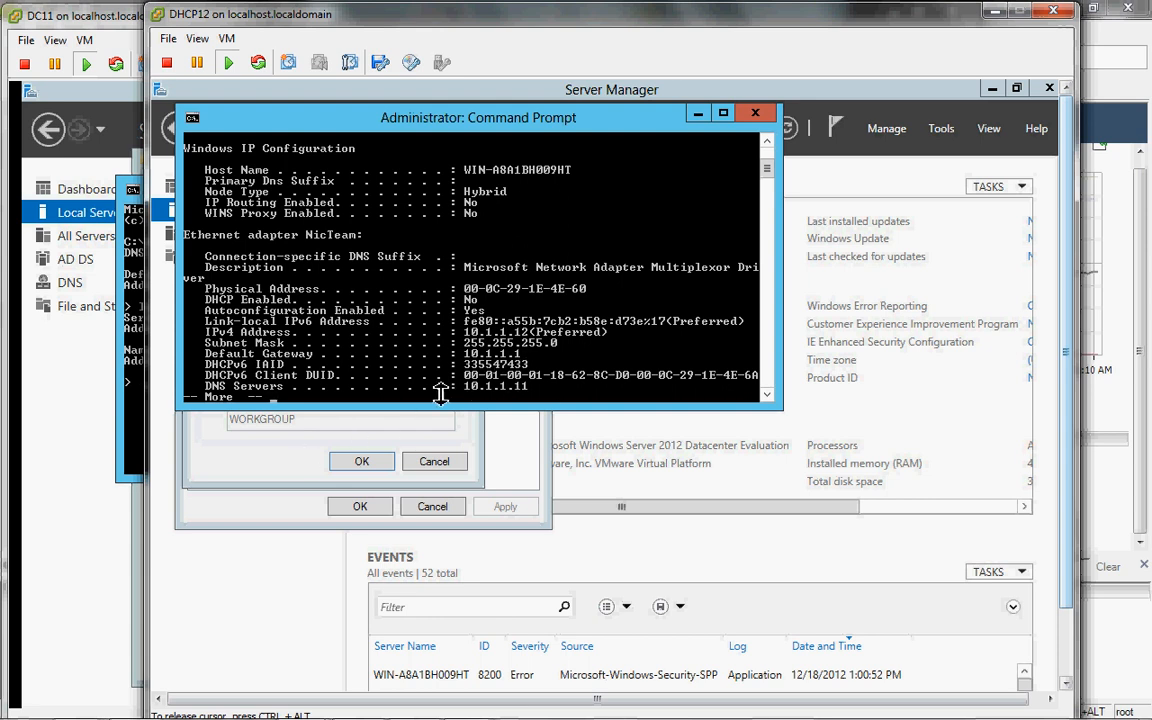
click(655, 414)
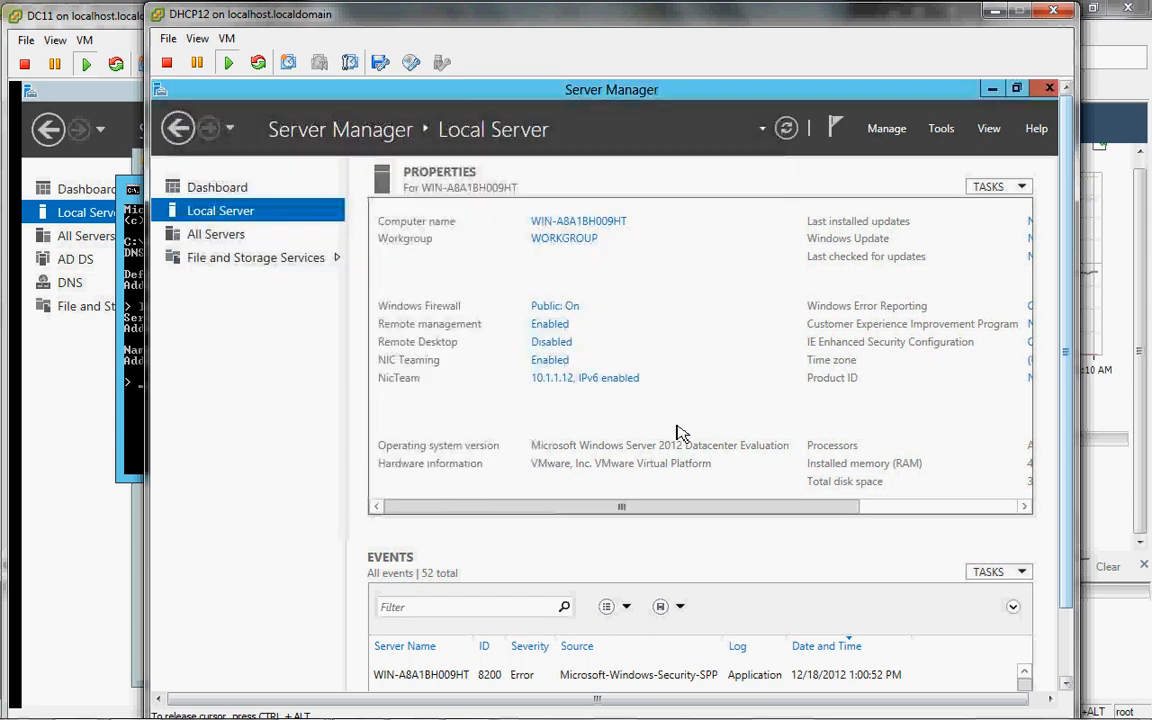
Step: Open the IPv4 properties of DHCP12's NicTeam adapter from Network Connections
click(590, 379)
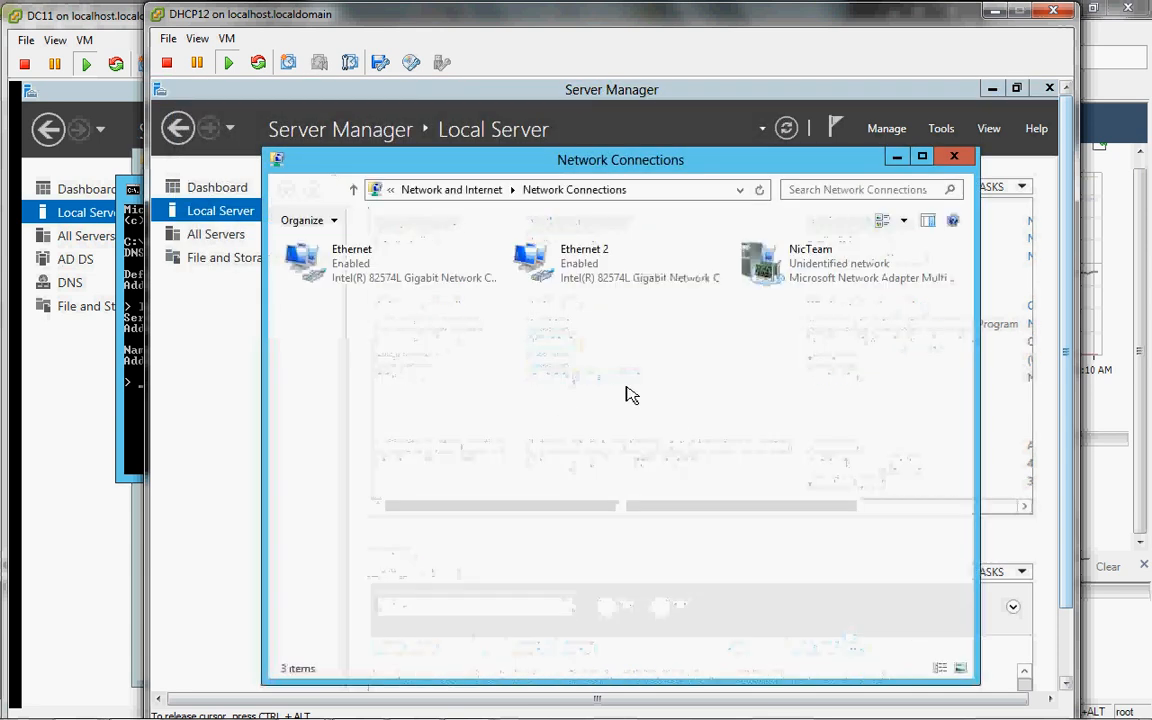
double_click(762, 262)
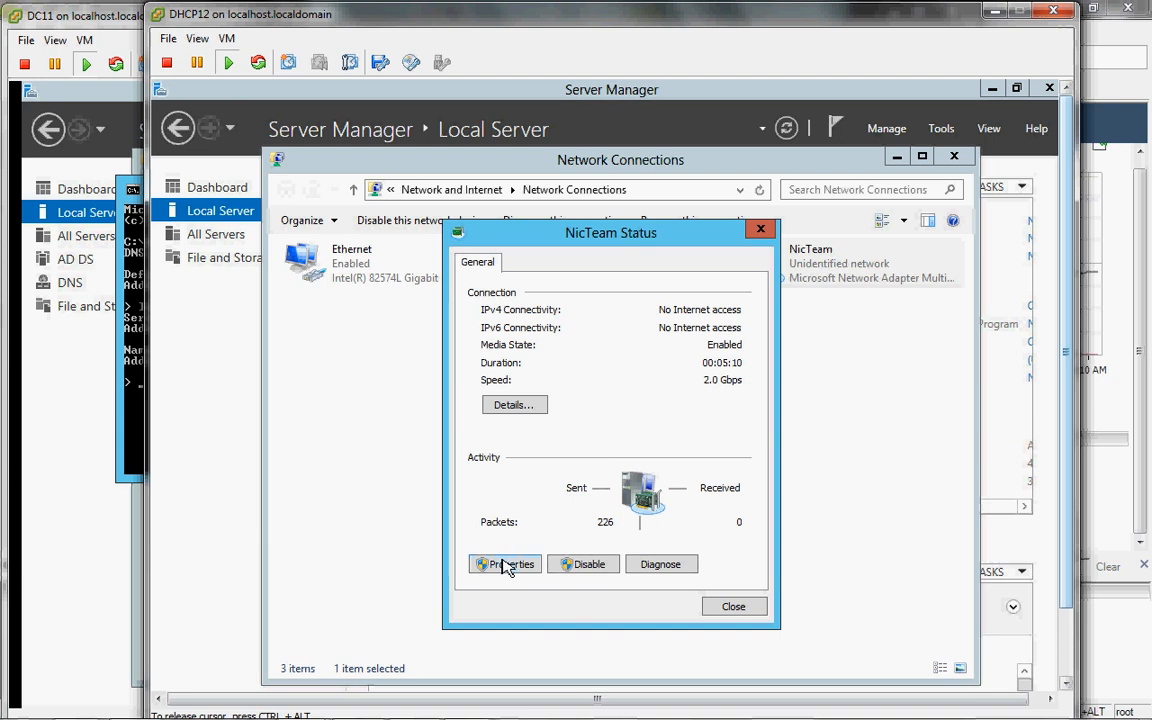
click(505, 564)
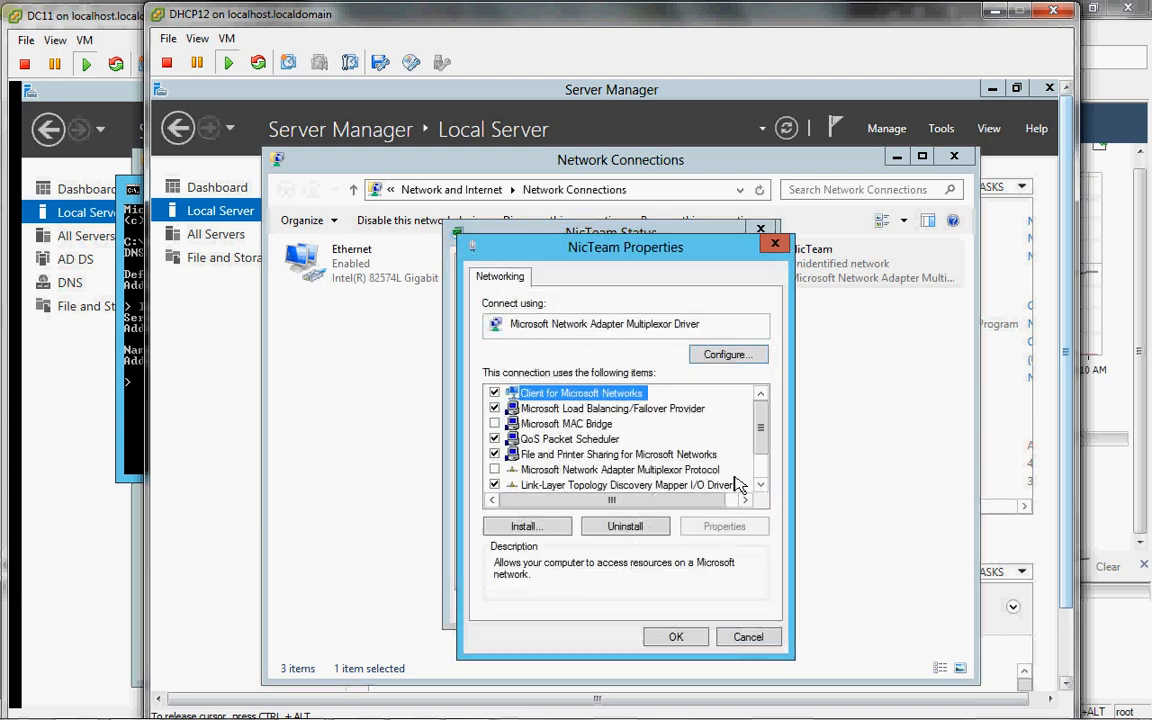
scroll(770, 472, down, 1)
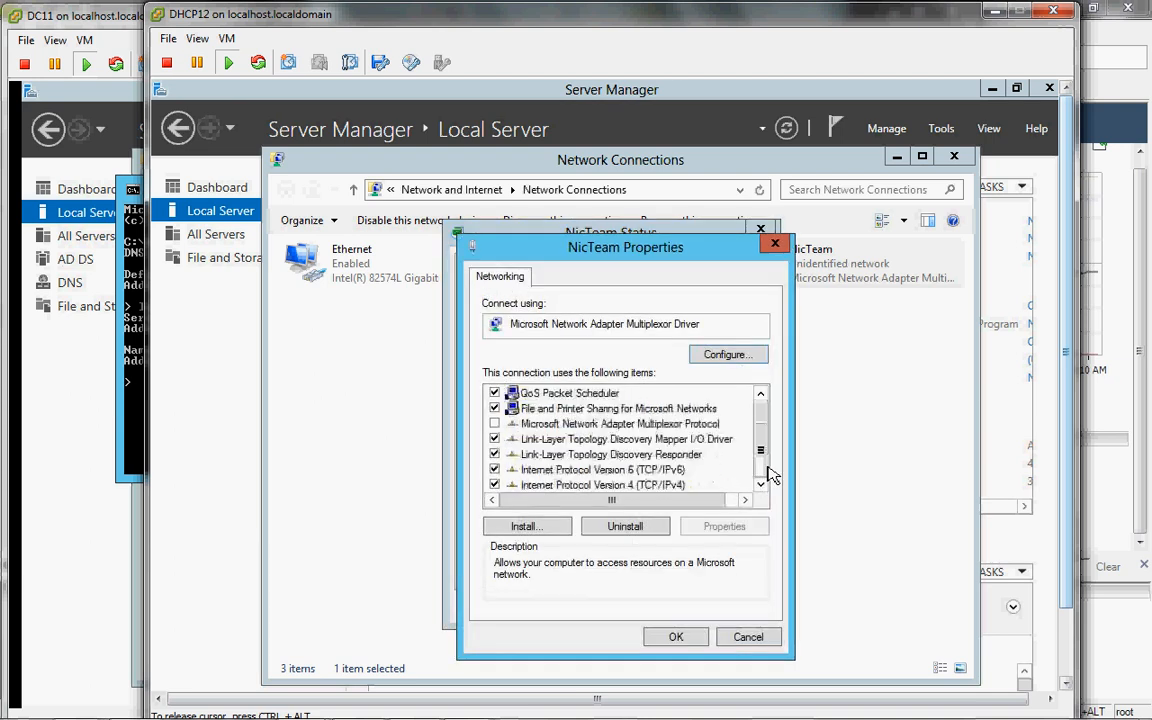
double_click(641, 485)
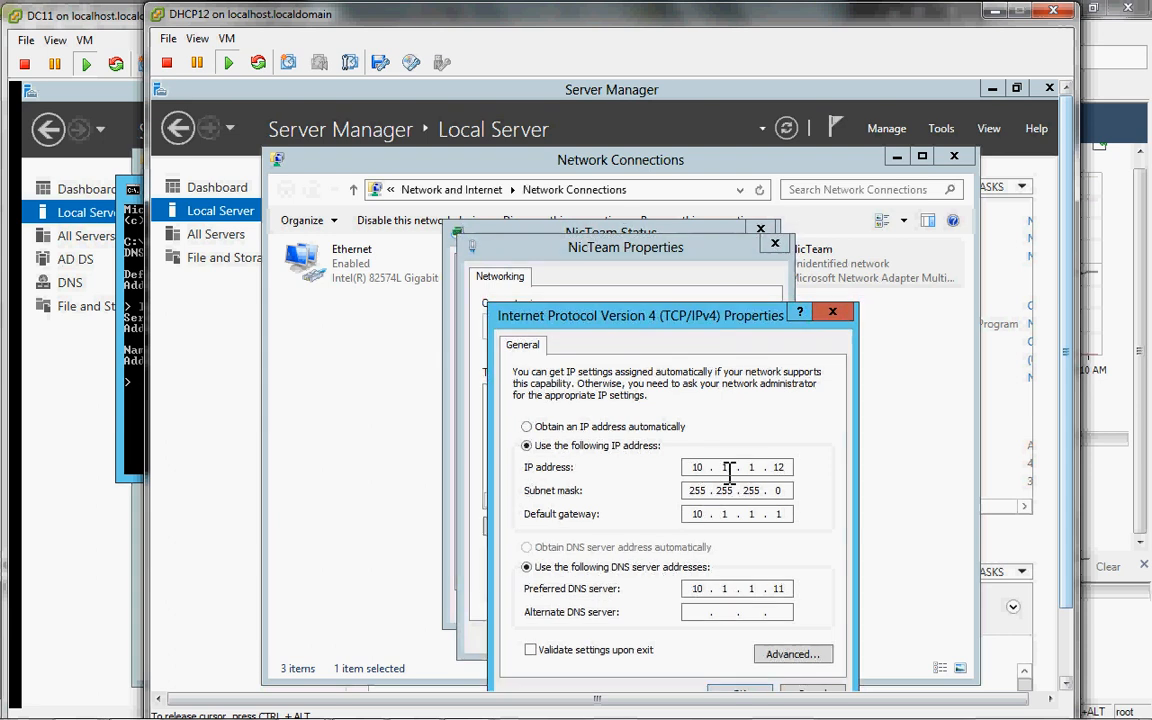
Step: Change the NicTeam IP address to 10.0.0.12 by zeroing its second and third octets
click(735, 472)
key(Tab)
click(766, 472)
text(0)
click(741, 475)
text(0)
Step: Set preferred DNS to 10.0.0.11 with gateway 10.0.0.1 and apply the new IPv4 addressing
click(765, 590)
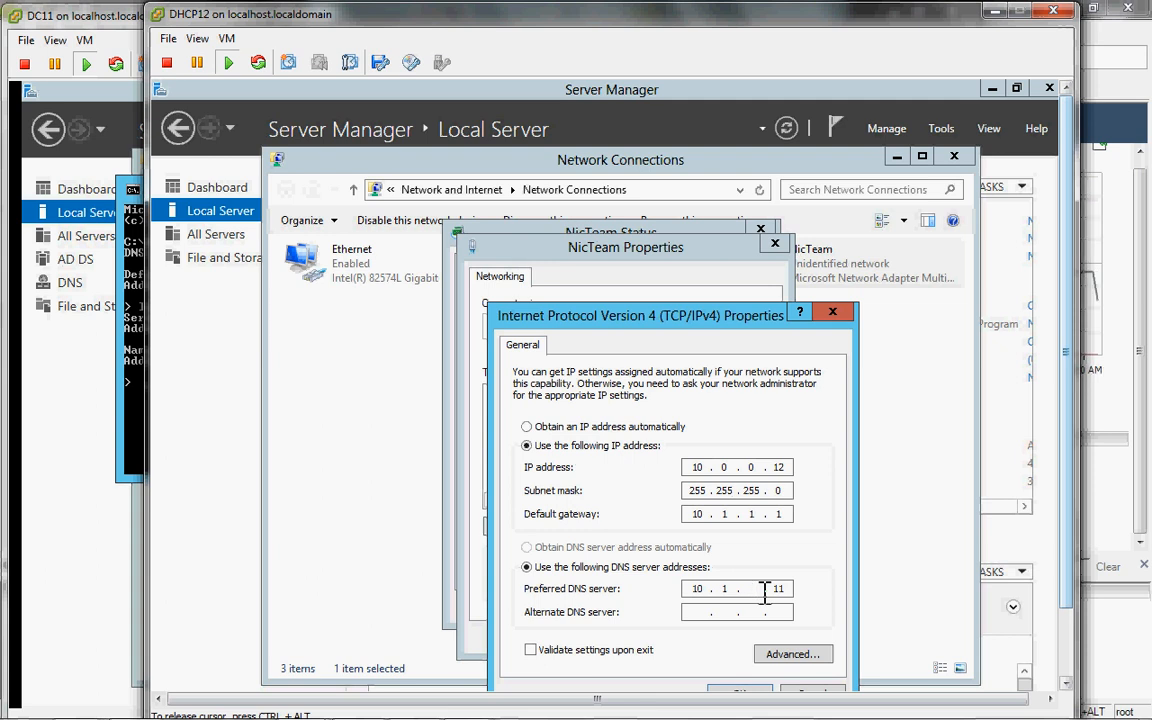
text(0)
click(739, 594)
text(0.0)
drag(677, 316, 659, 245)
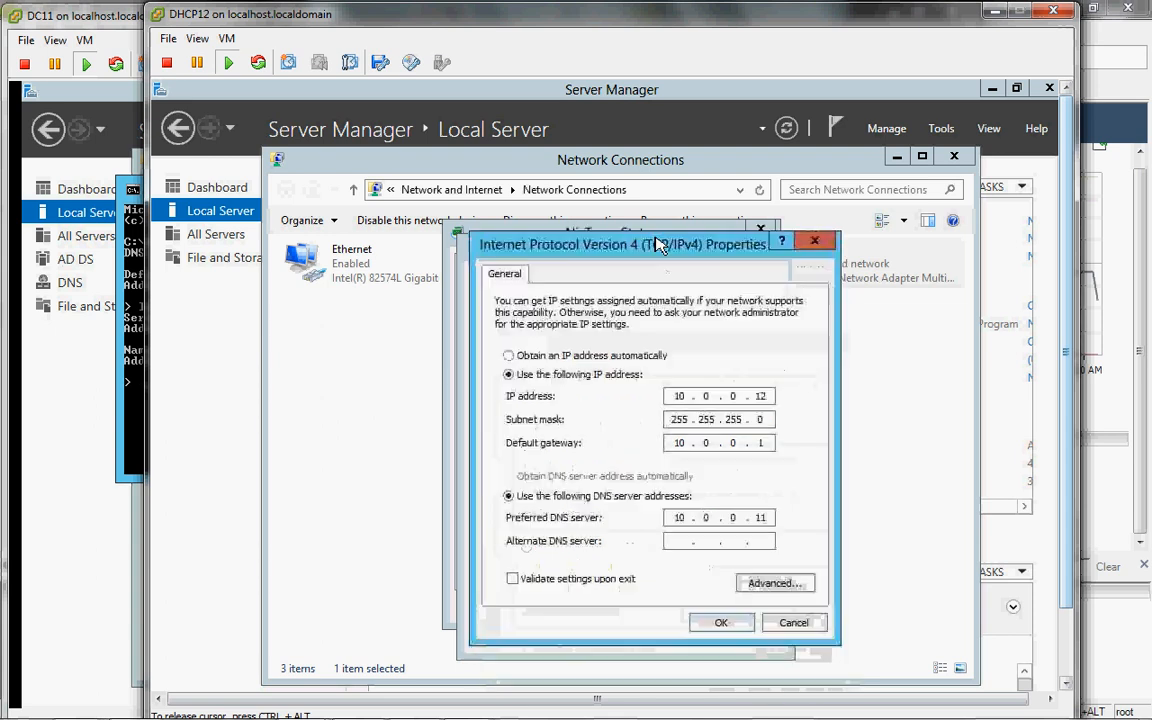
click(716, 625)
click(674, 633)
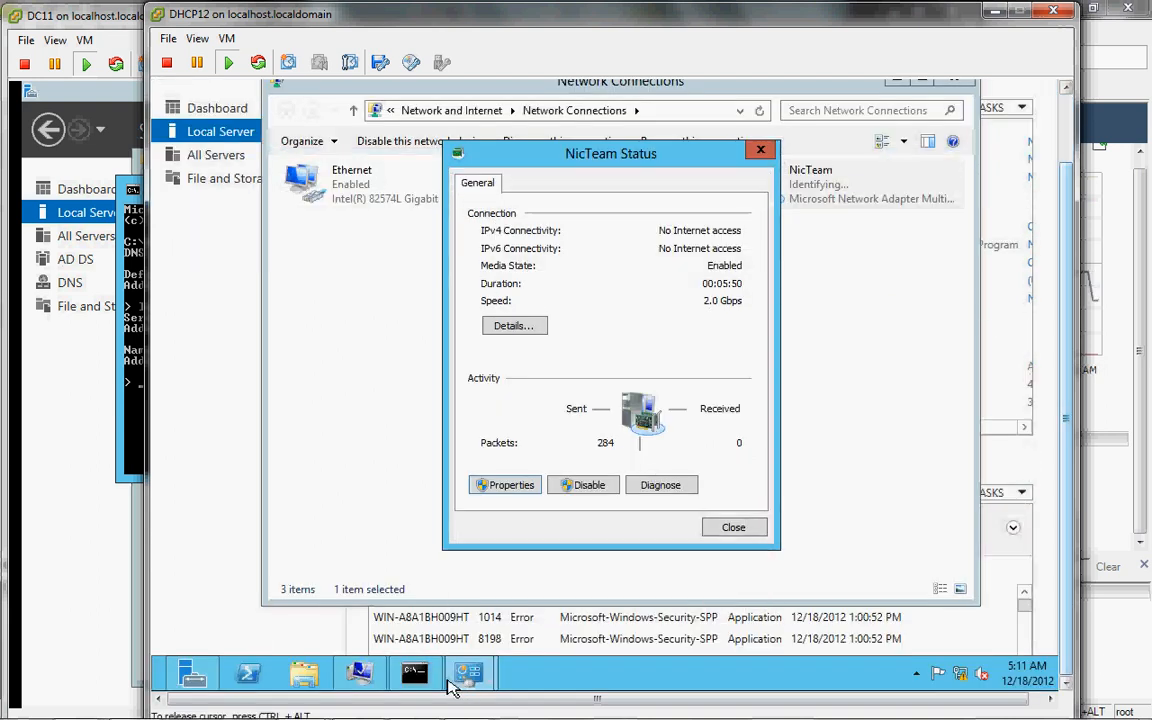
Step: Review the rest of the ipconfig /all output, then clear the console with cls
click(414, 672)
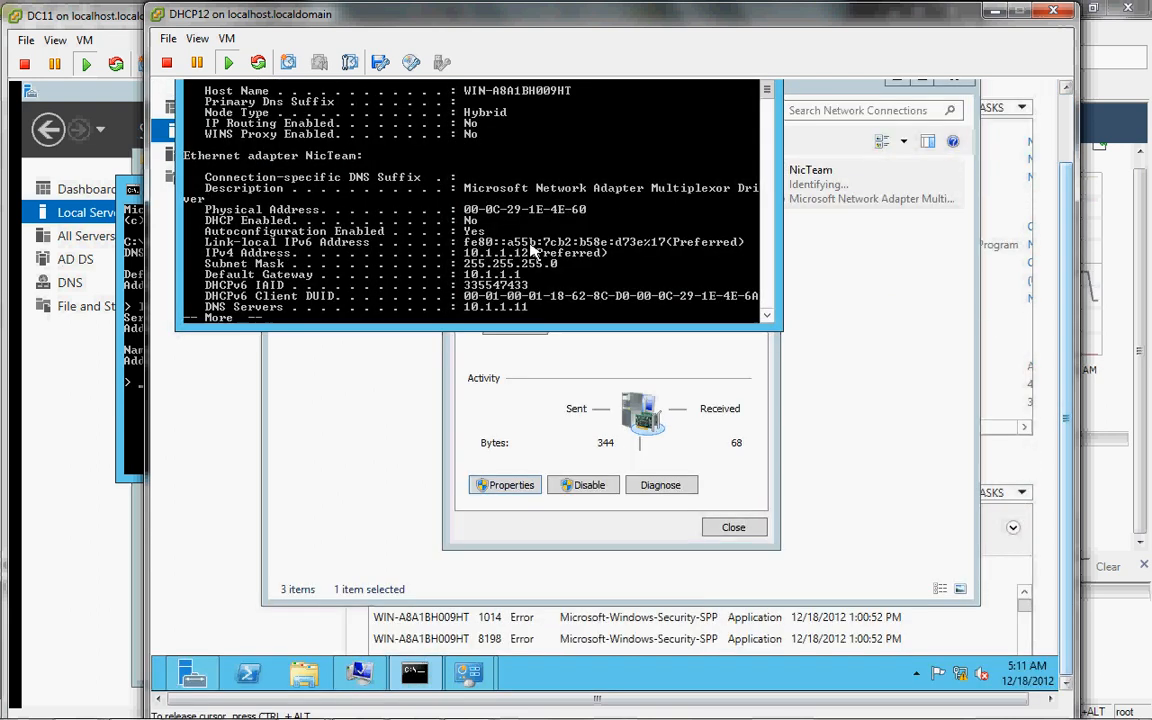
key(space)
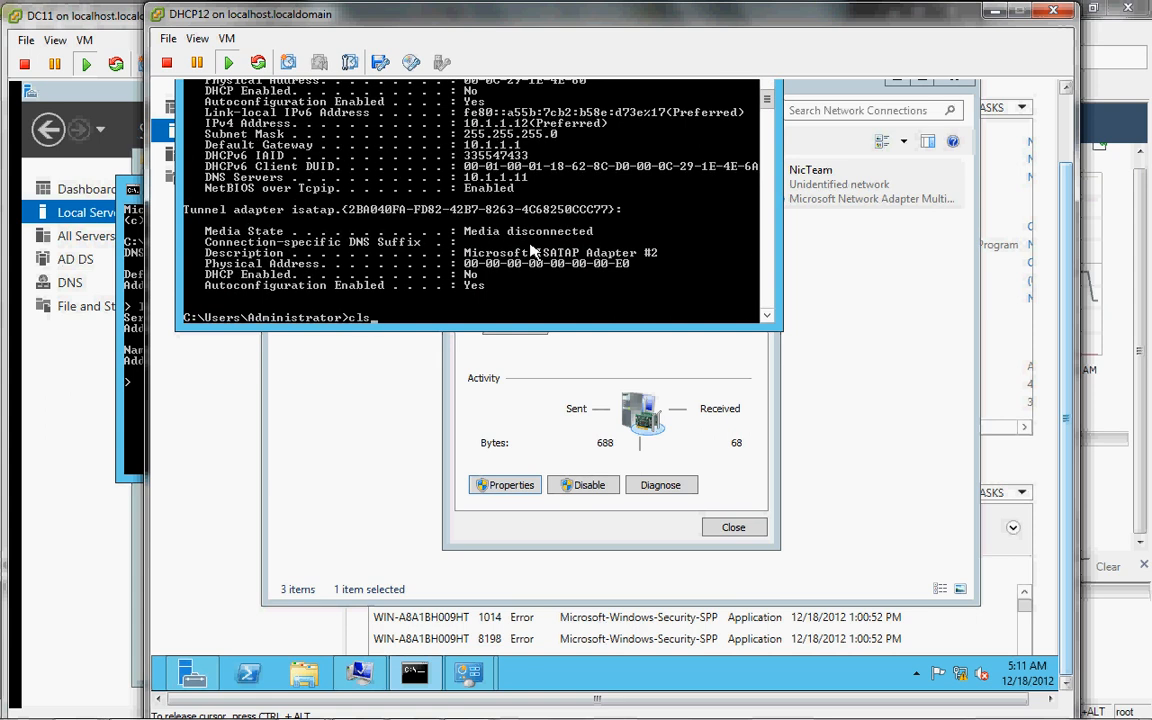
text(cls)
key(Return)
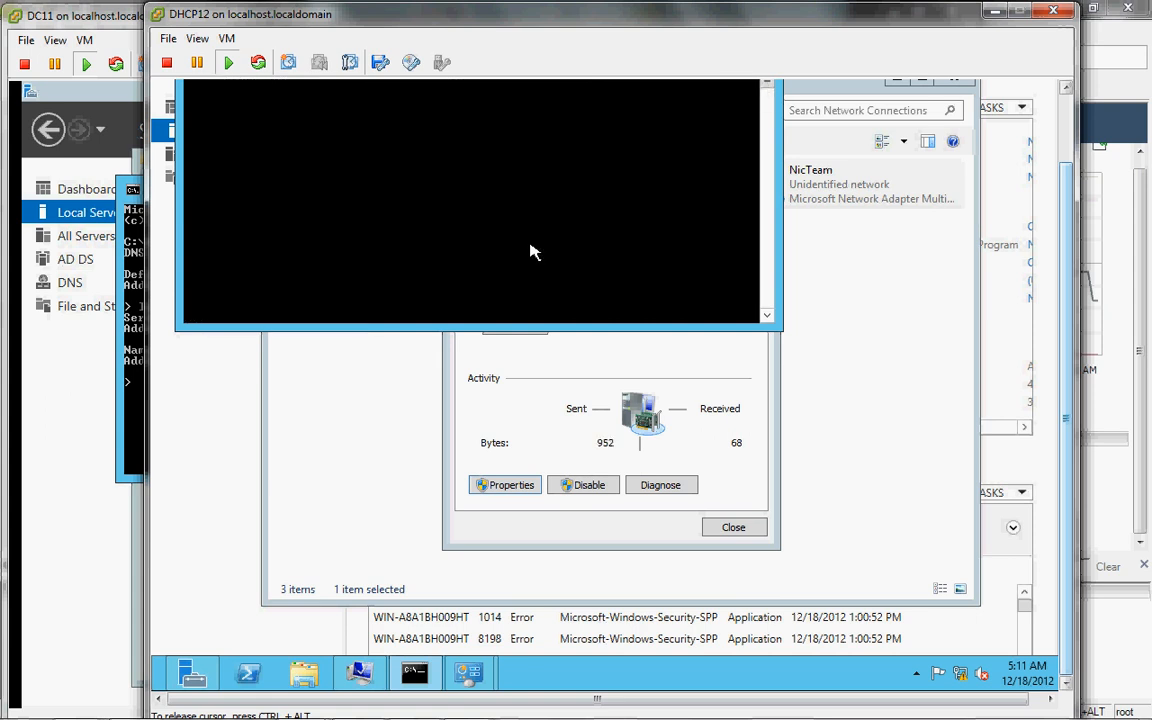
Step: Ping lab.internal and get four replies from 10.0.0.11
click(1066, 88)
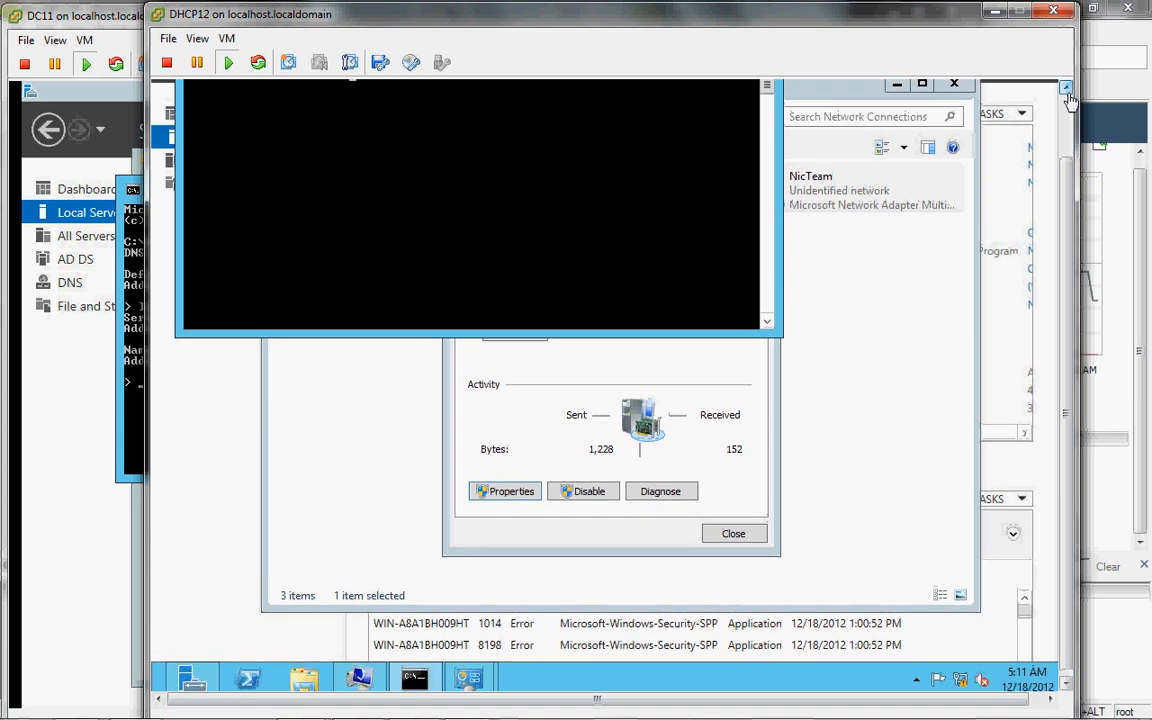
click(1067, 99)
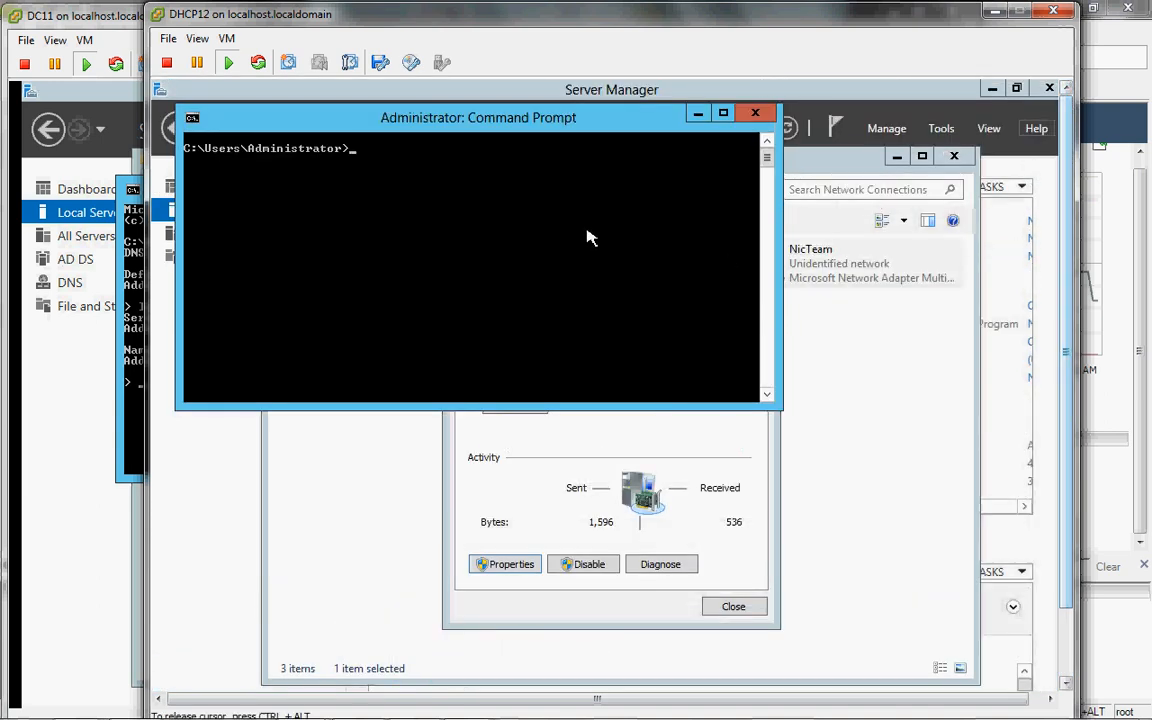
text(ipconfig /a)
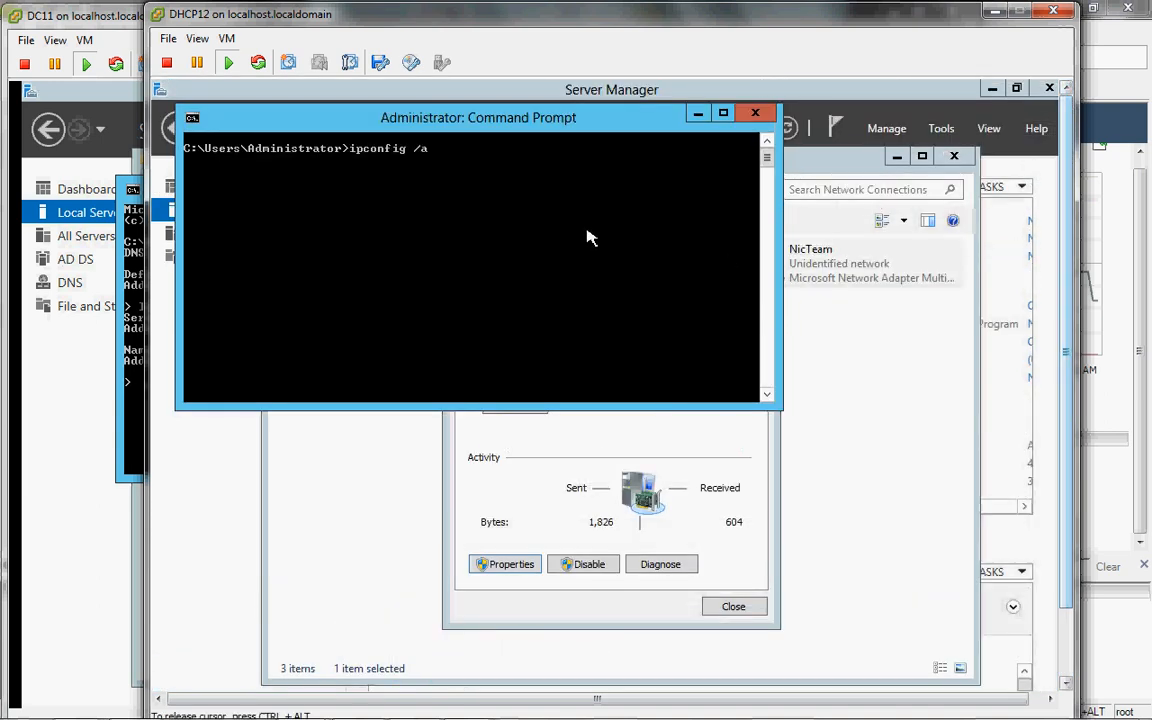
key(BackSpace)
key(BackSpace)
key(BackSpace)
key(BackSpace)
text(nternal)
key(Return)
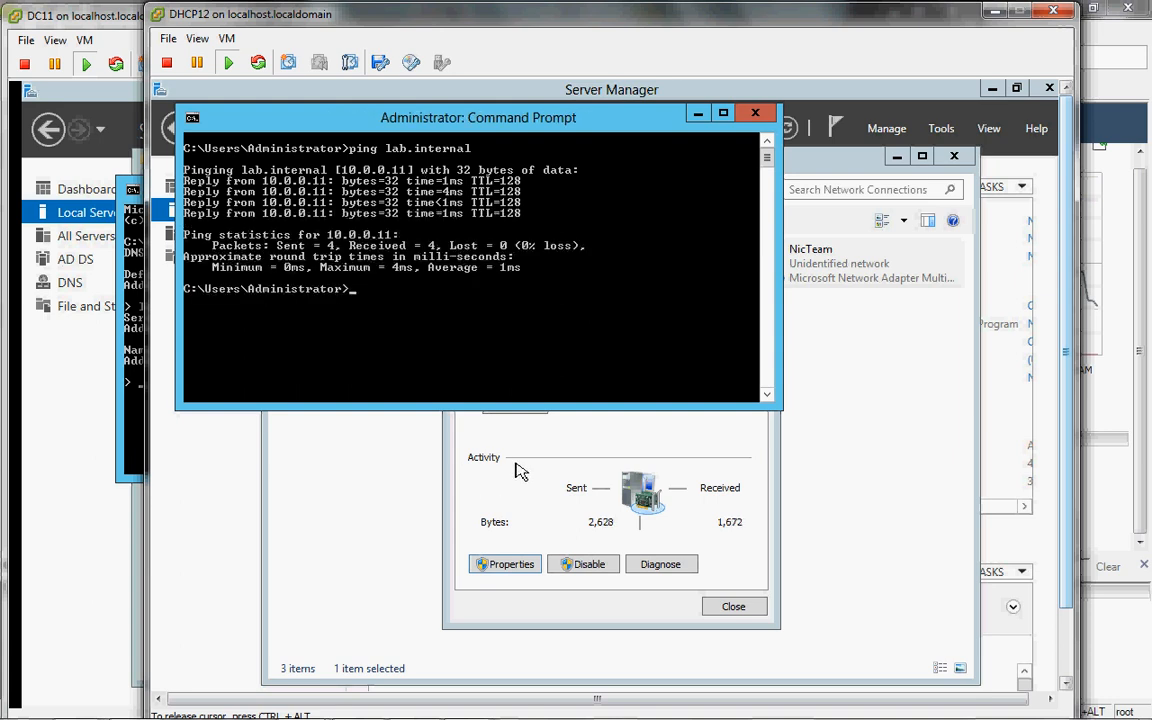
Step: Close Network Connections and the Command Prompt console
click(380, 473)
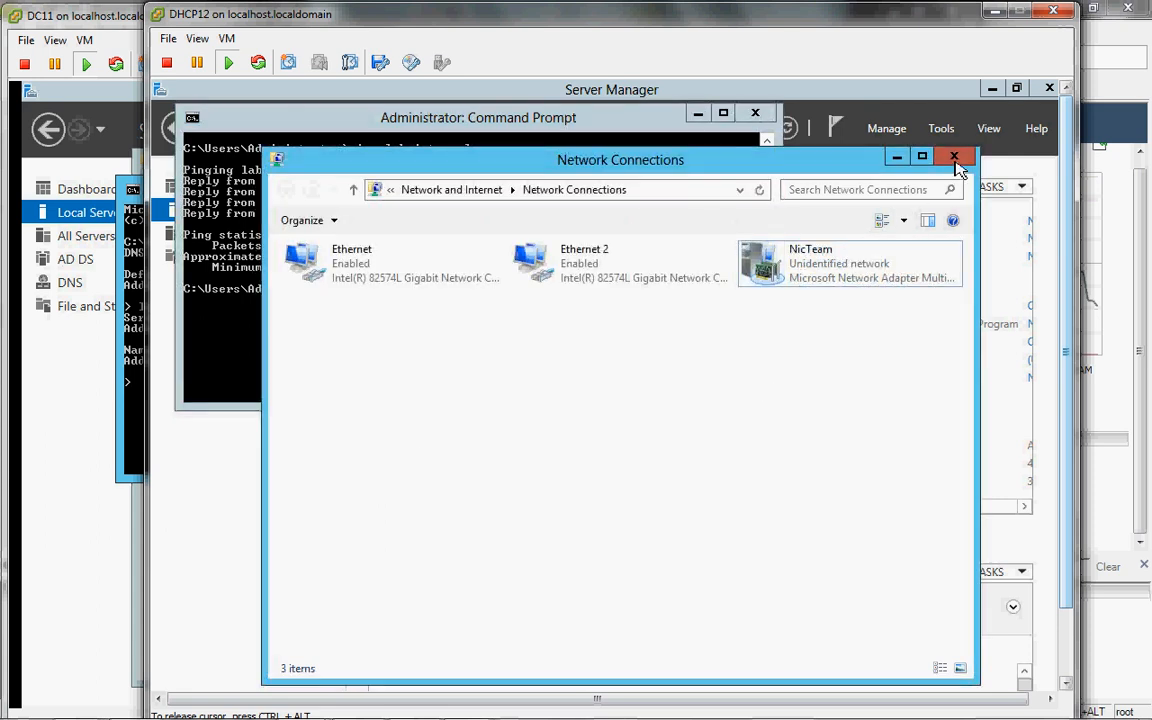
click(955, 162)
click(755, 113)
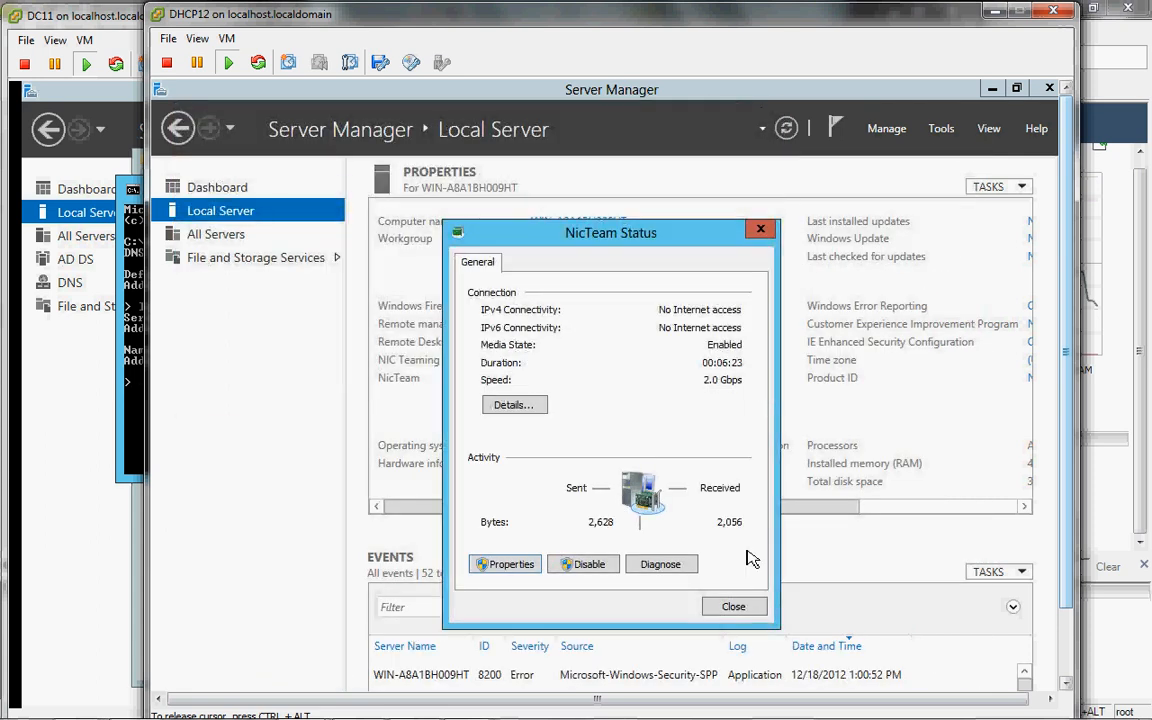
Step: Submit the lab.internal domain join with the domain administrator's username and password
click(740, 607)
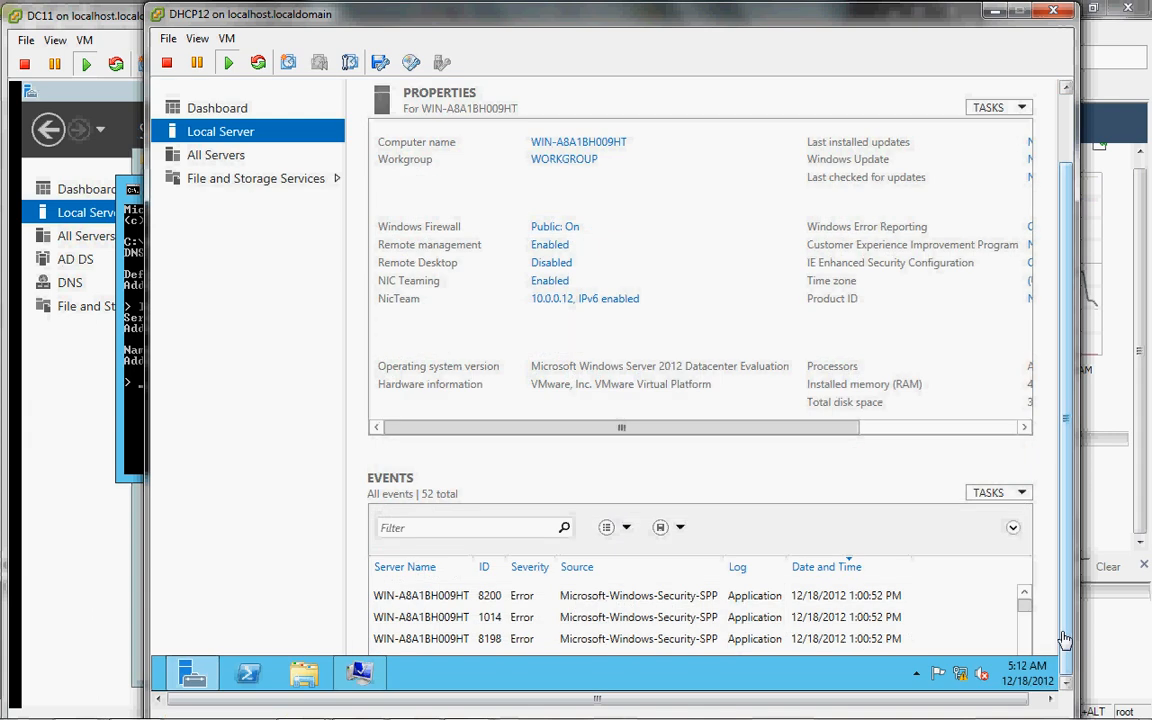
click(375, 680)
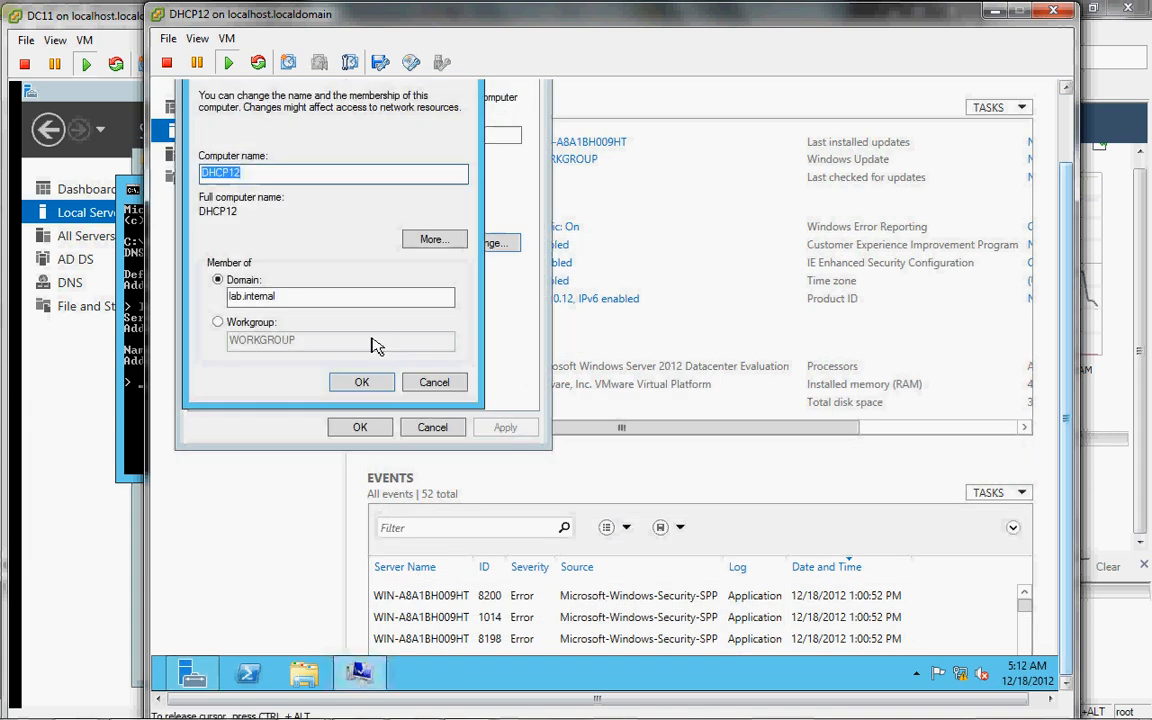
click(378, 383)
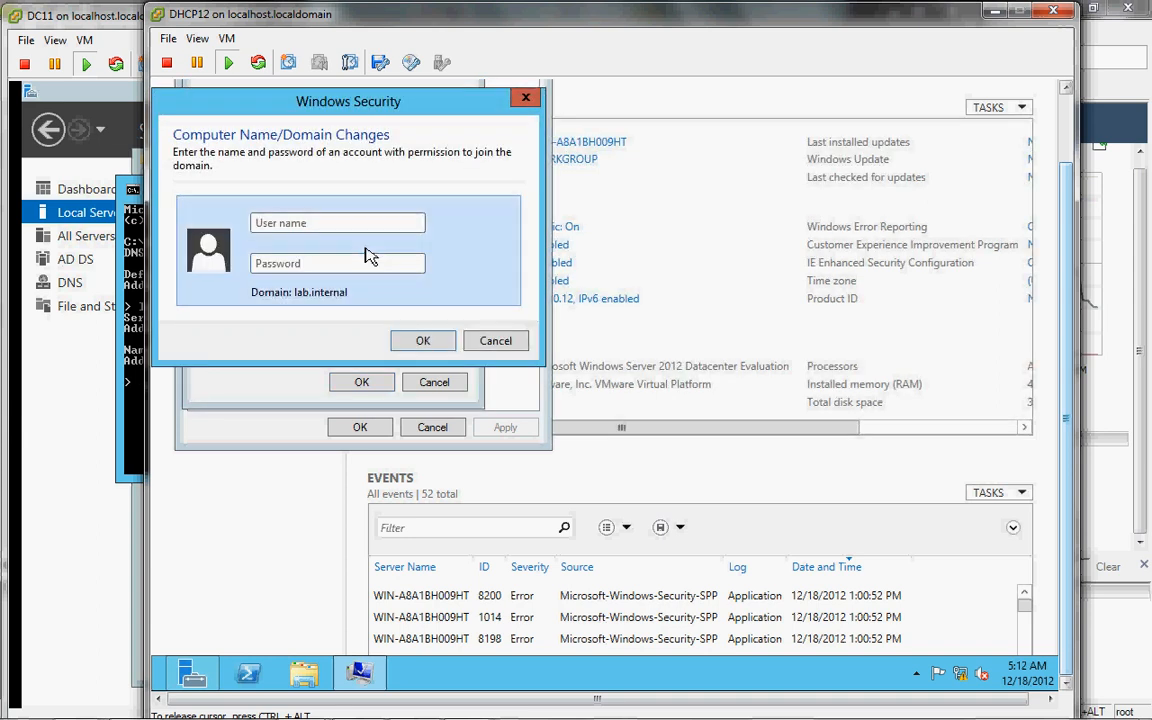
text(lab\administrato)
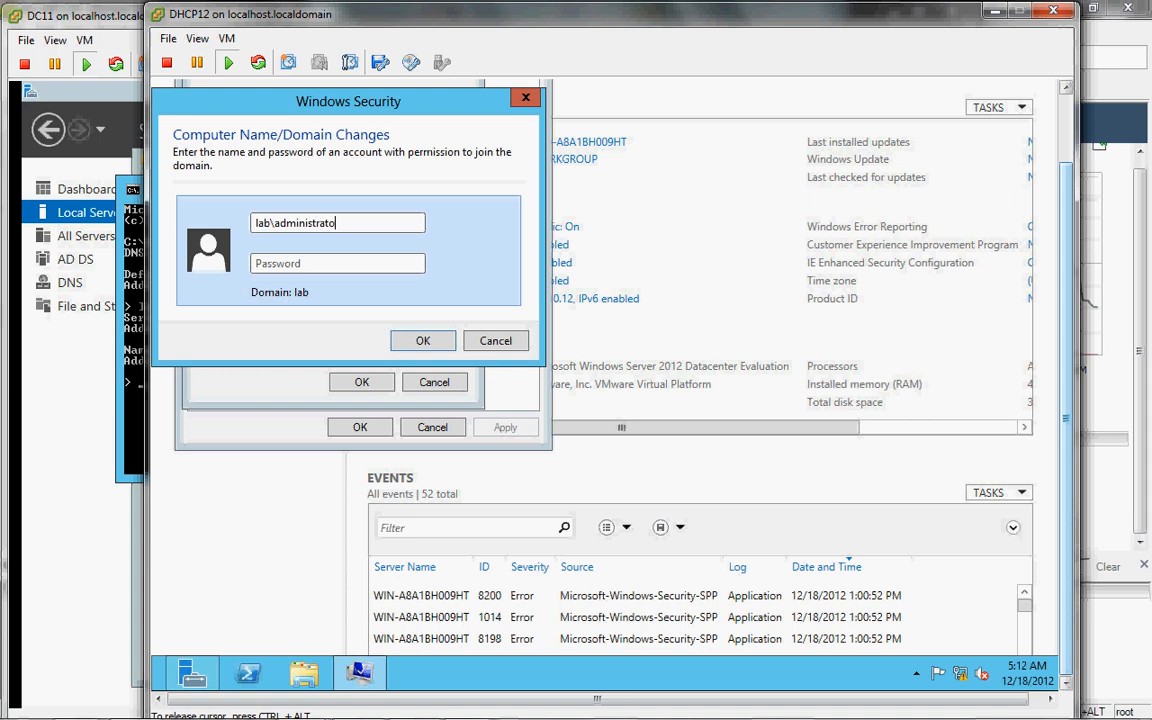
text(Pw0r)
key(Return)
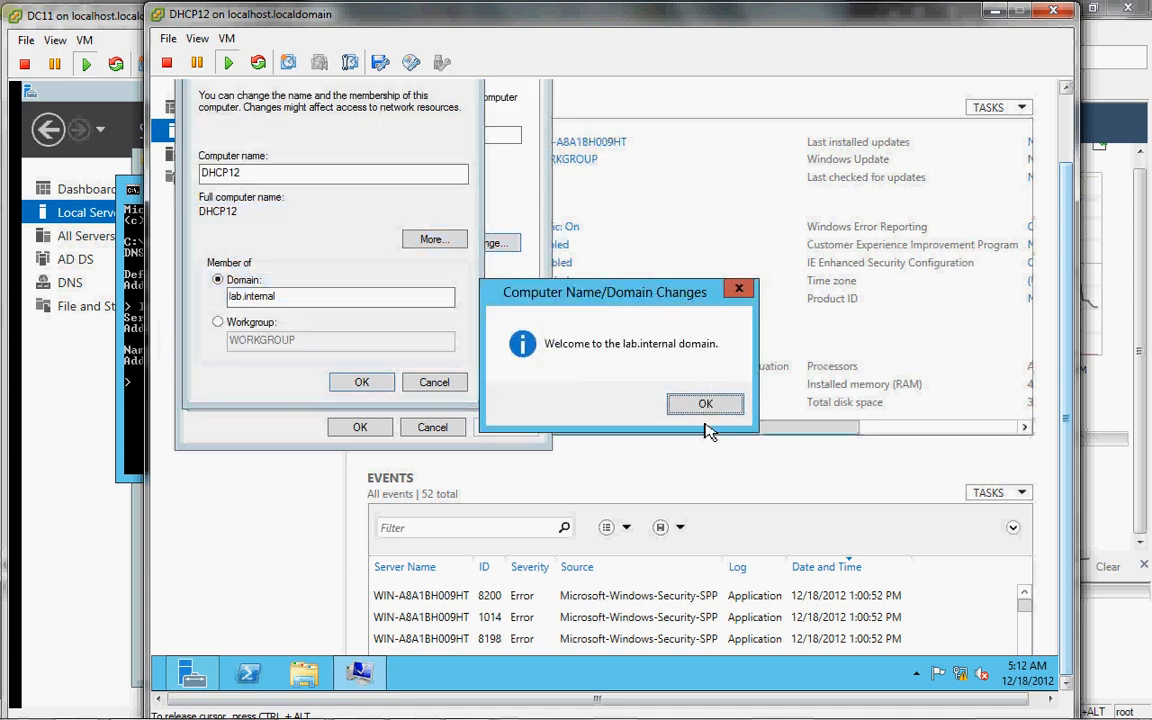
Step: Acknowledge the welcome and restart notices, close System Properties, and restart DHCP12 now
click(705, 405)
click(372, 382)
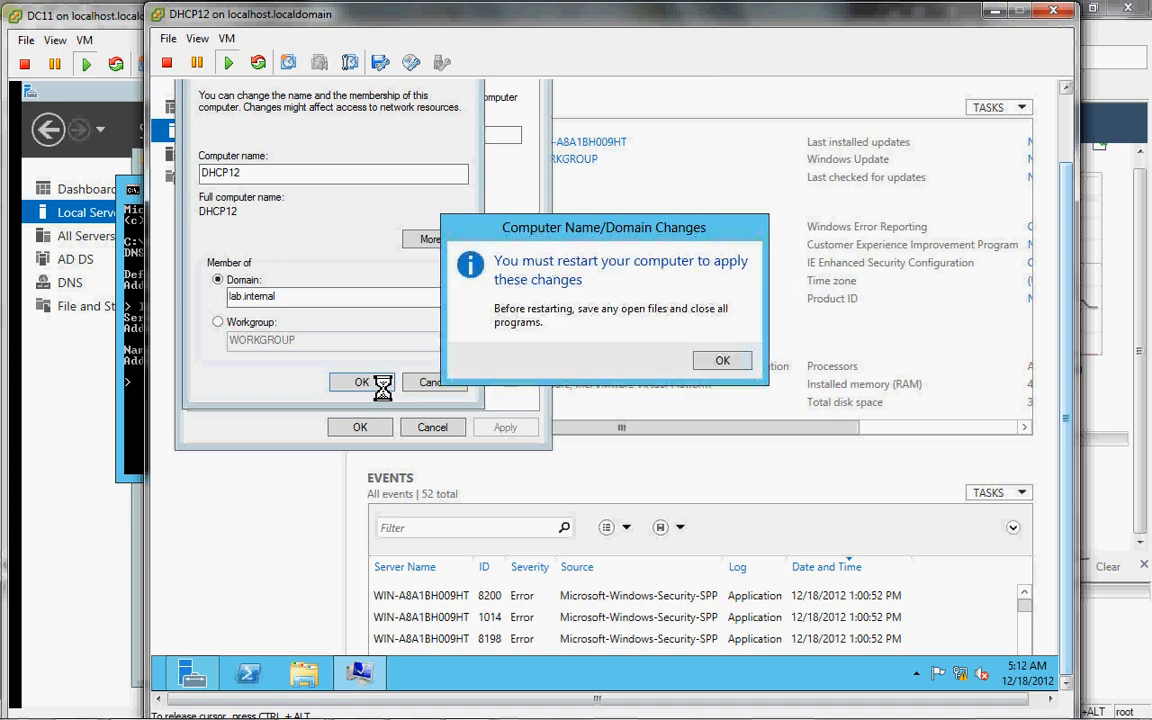
click(735, 359)
click(359, 427)
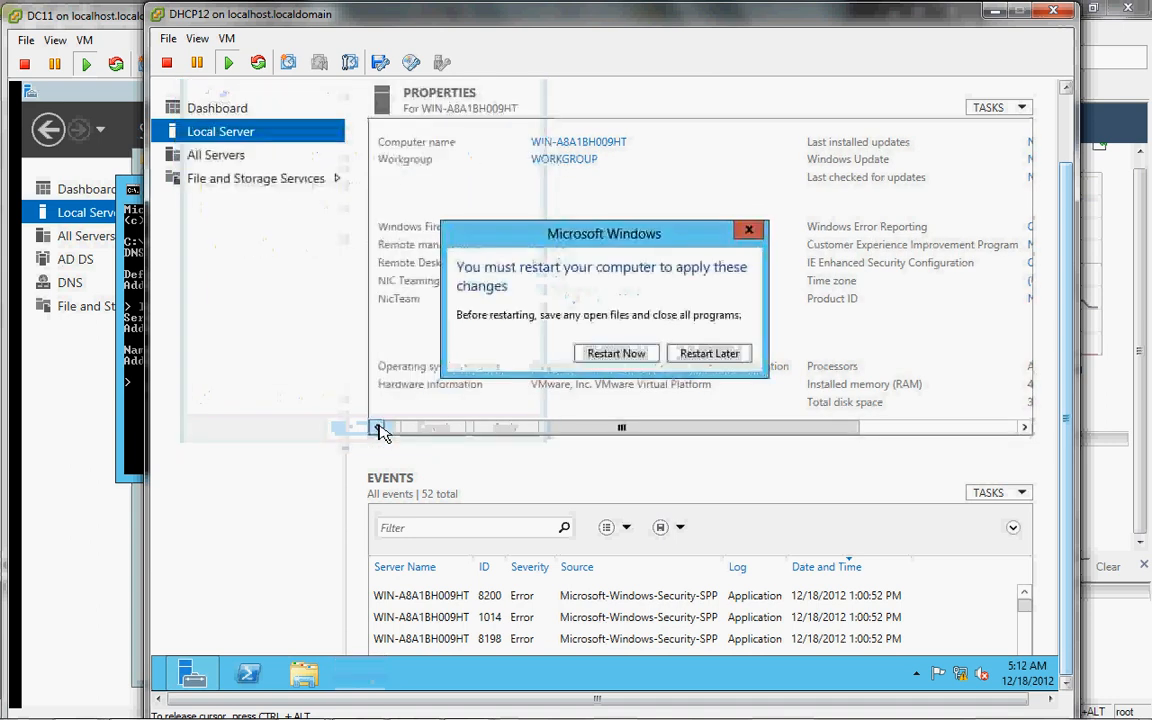
click(625, 355)
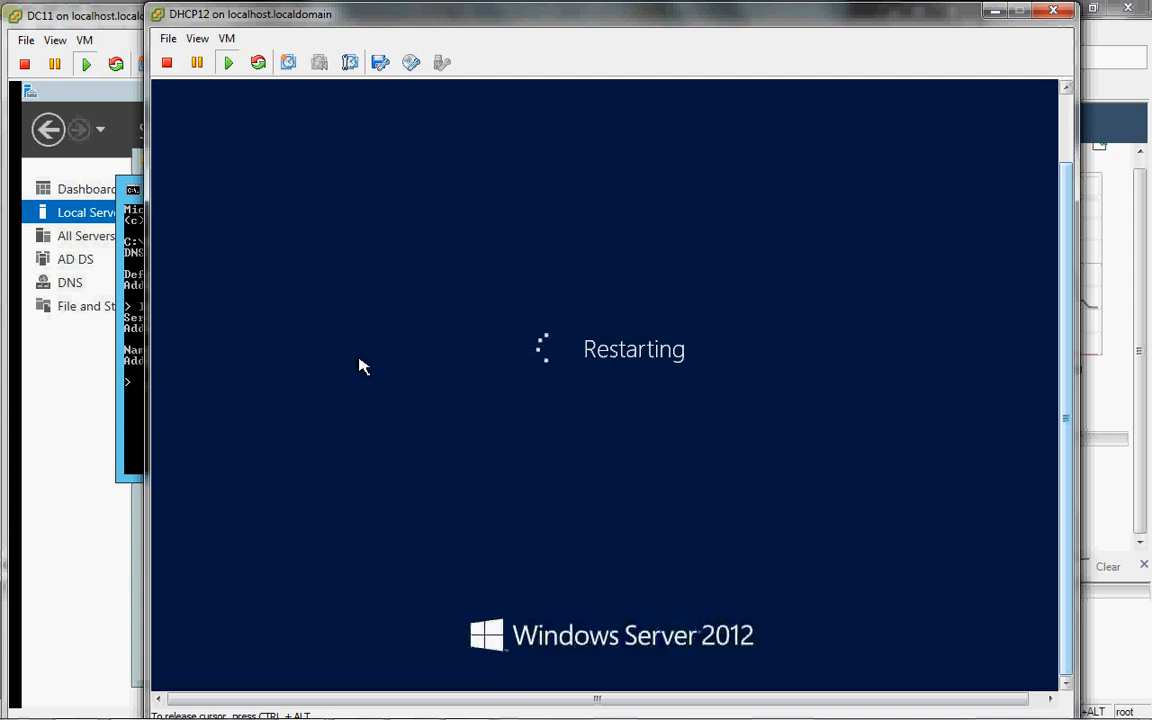
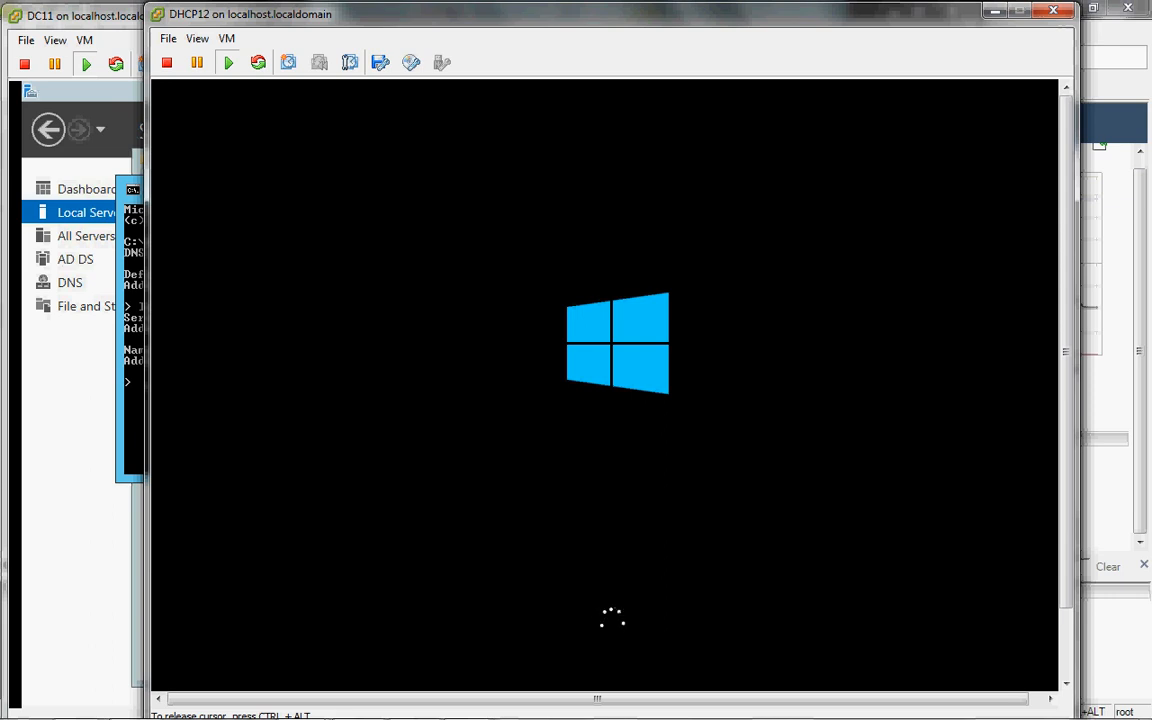
Step: Release the cursor and drag the booting DHCP12 console right to reveal DC11's nslookup output
key(ctrl+alt)
mouse_move(552, 719)
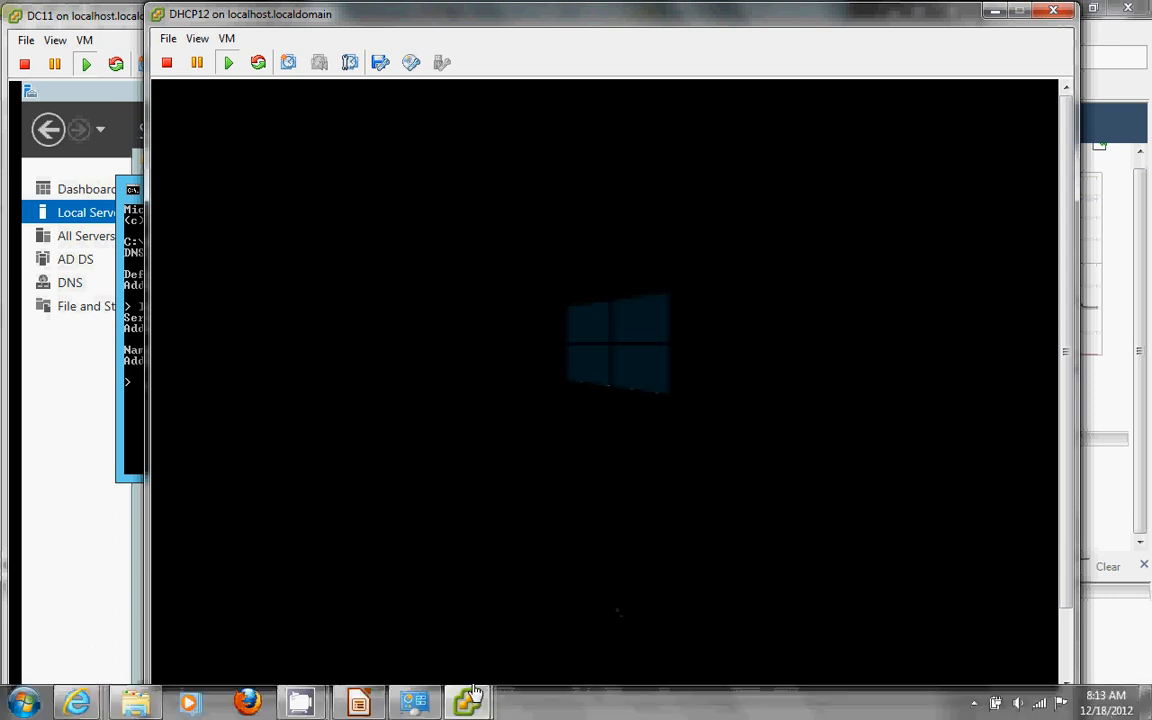
mouse_move(463, 712)
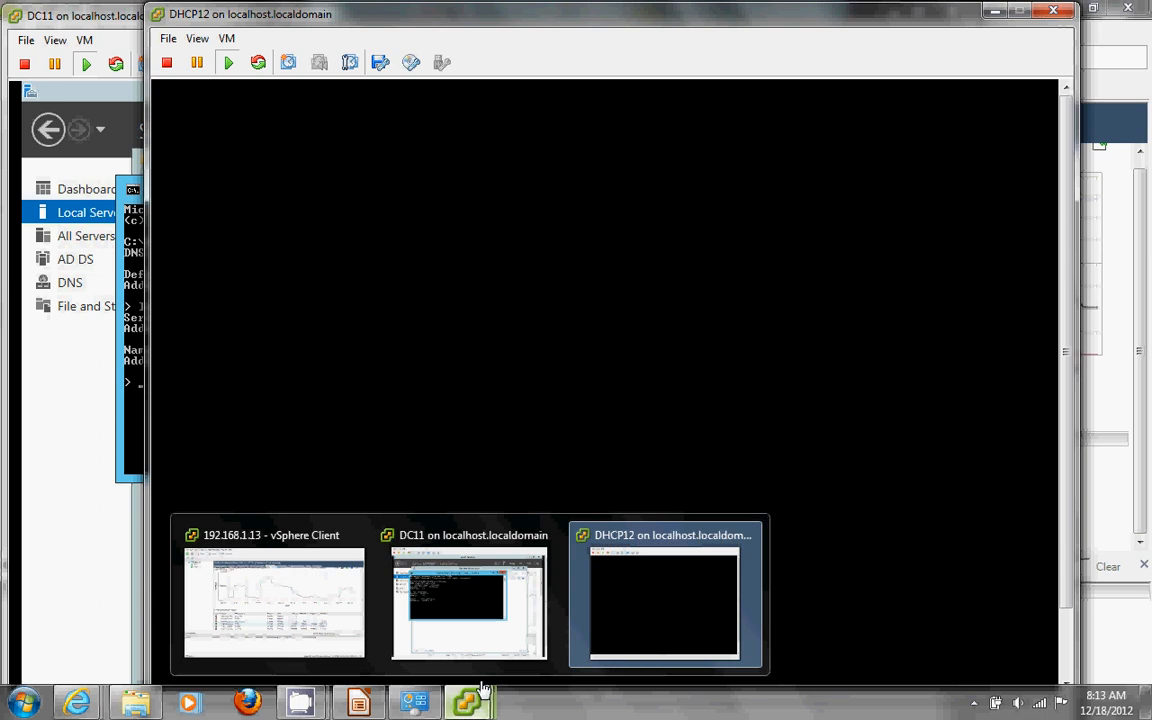
mouse_move(622, 647)
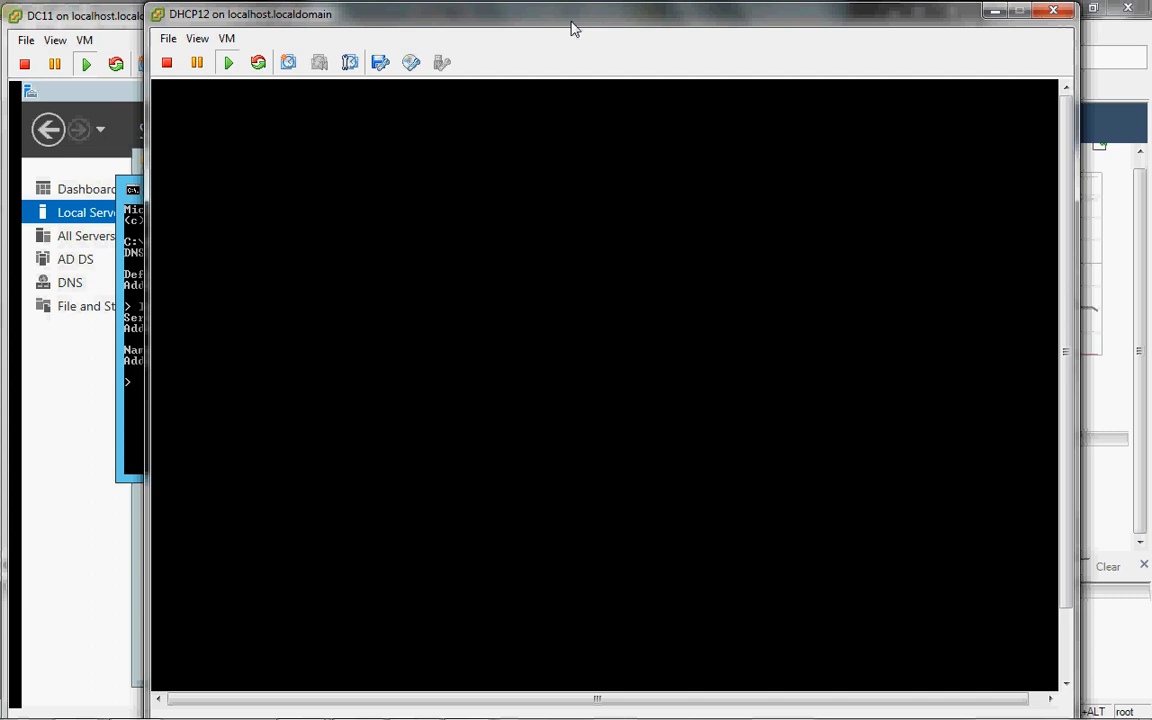
drag(575, 28, 772, 20)
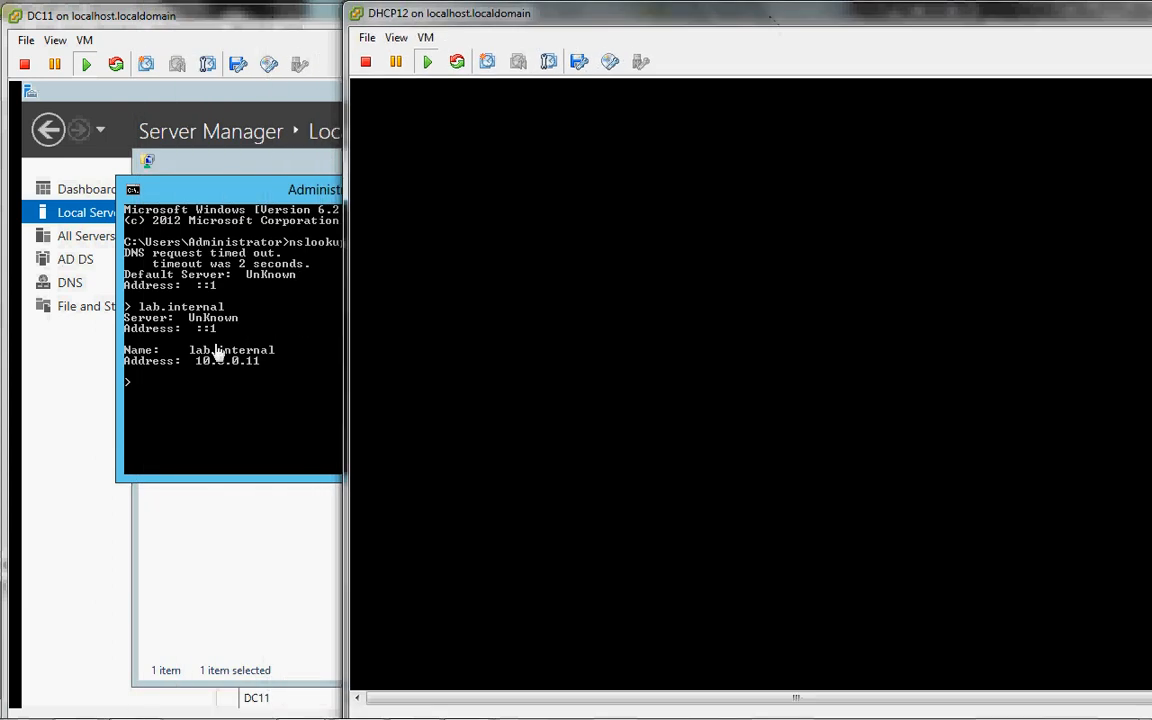
Step: On DC11, resolve dhcp12 to 10.0.0.12 with nslookup, exit, and start a continuous ping to dhcp12
click(205, 418)
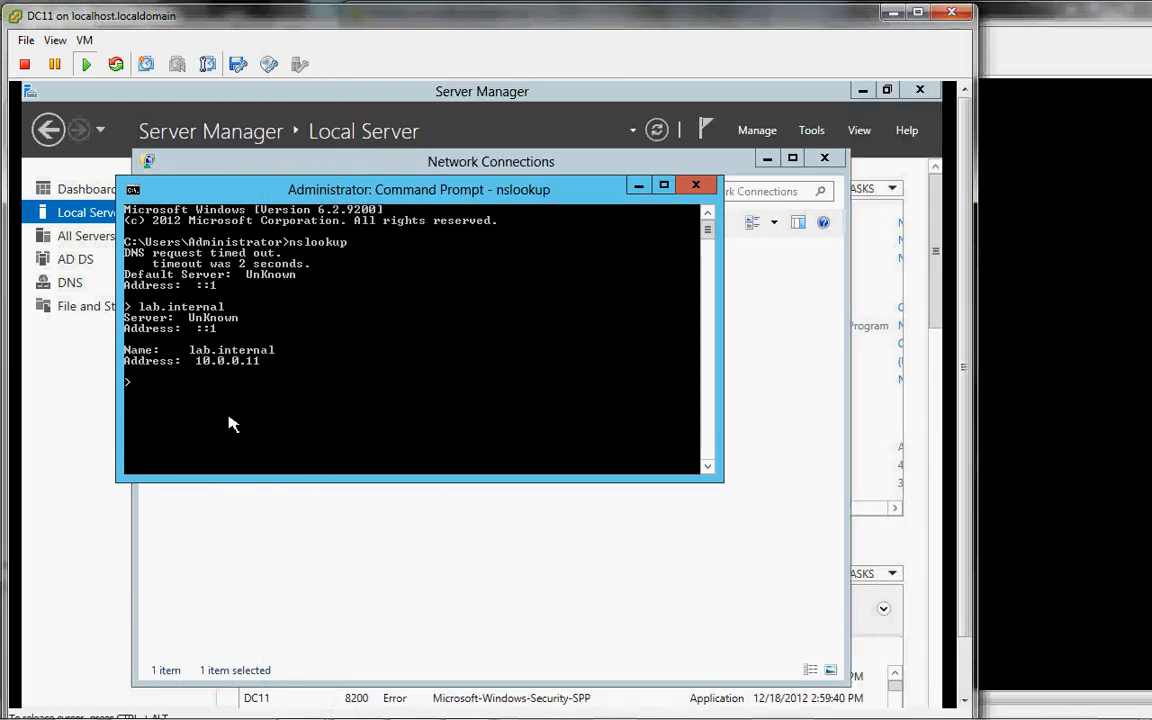
text(dhcp12)
key(Return)
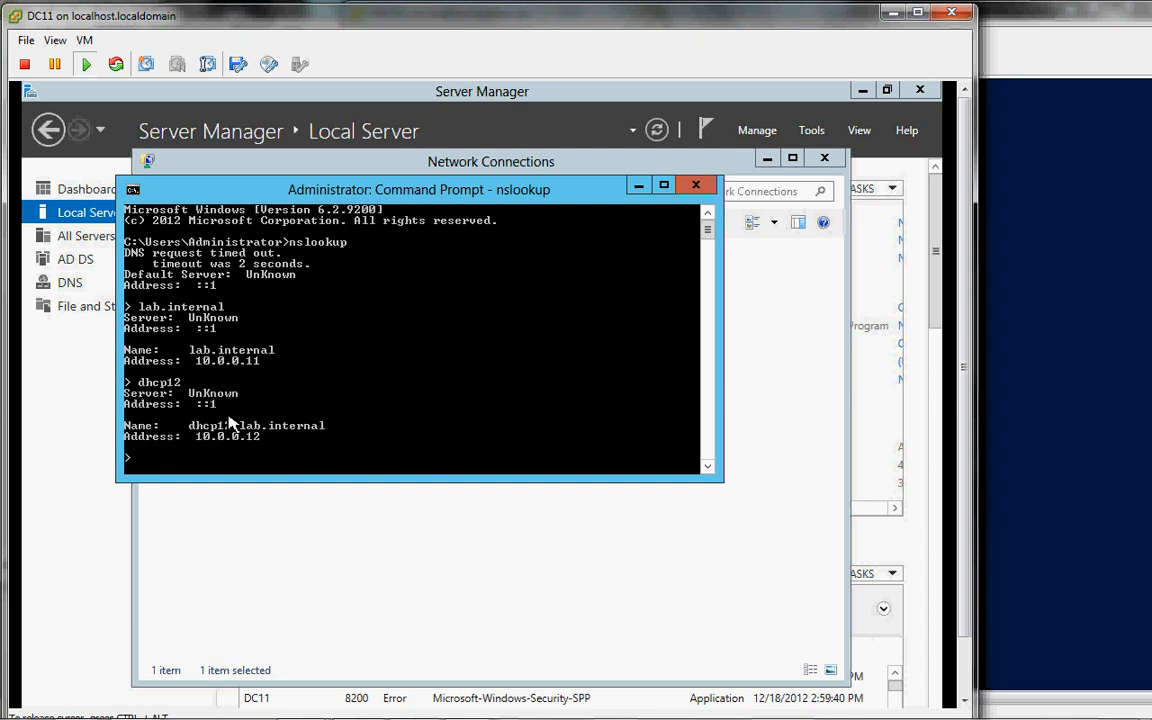
text(exi)
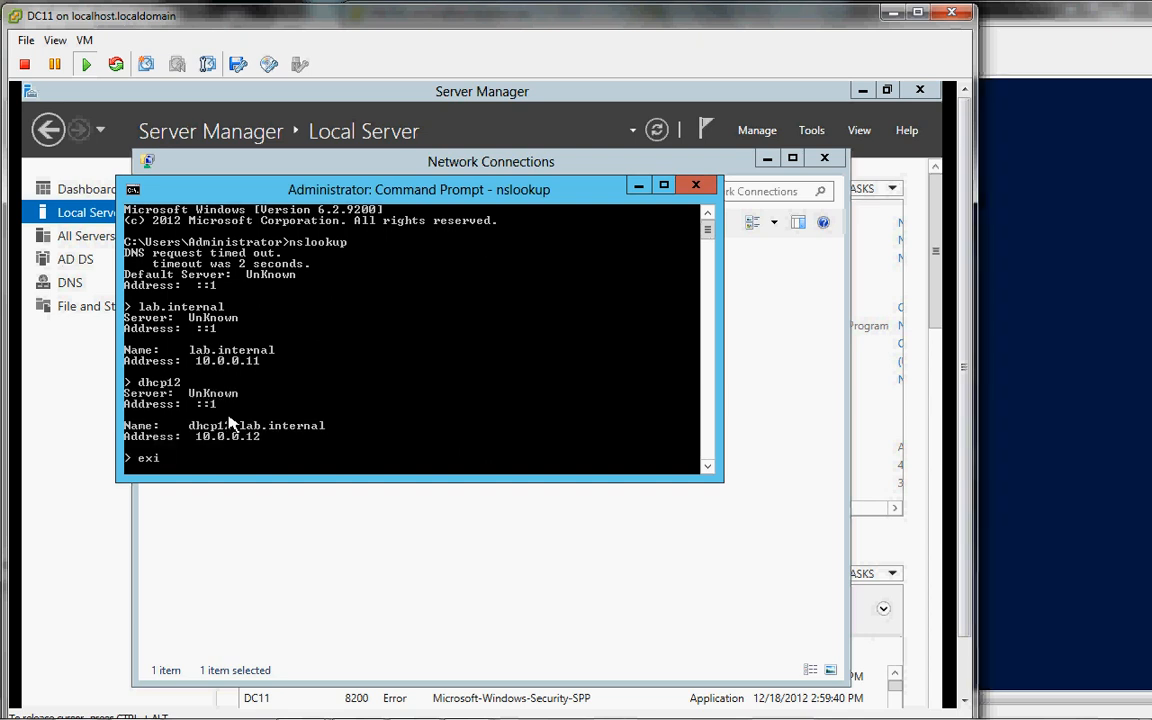
text(t)
key(Return)
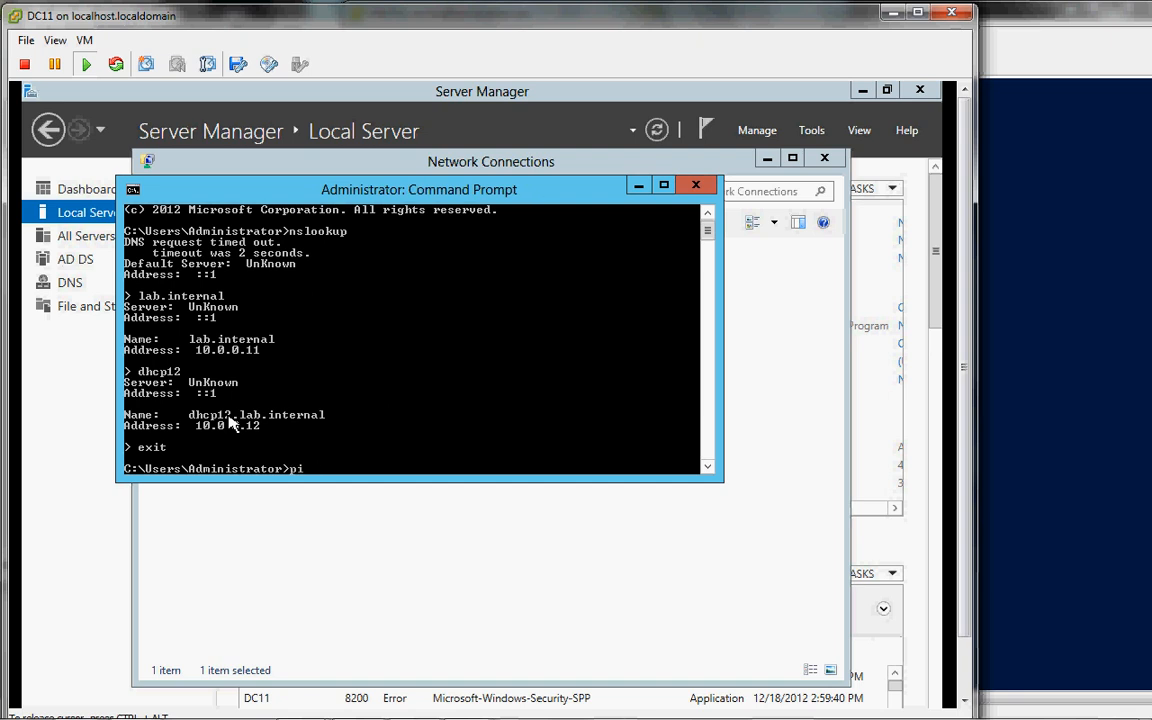
text(ping dhcp12 -t)
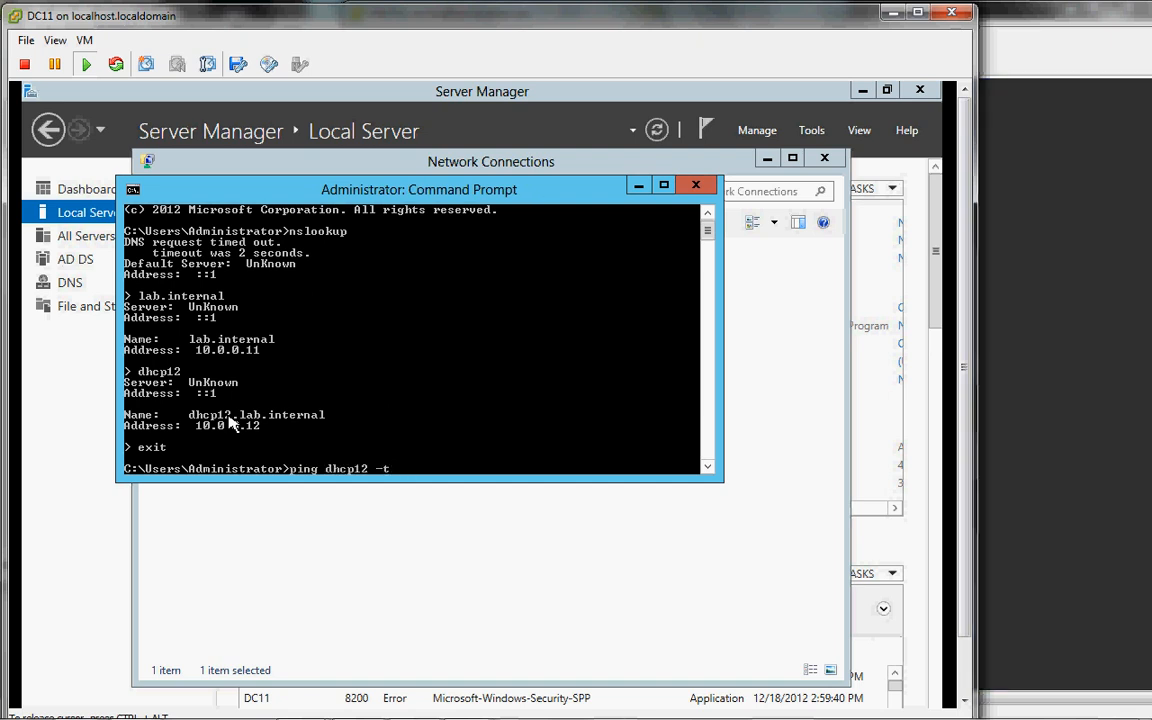
key(Return)
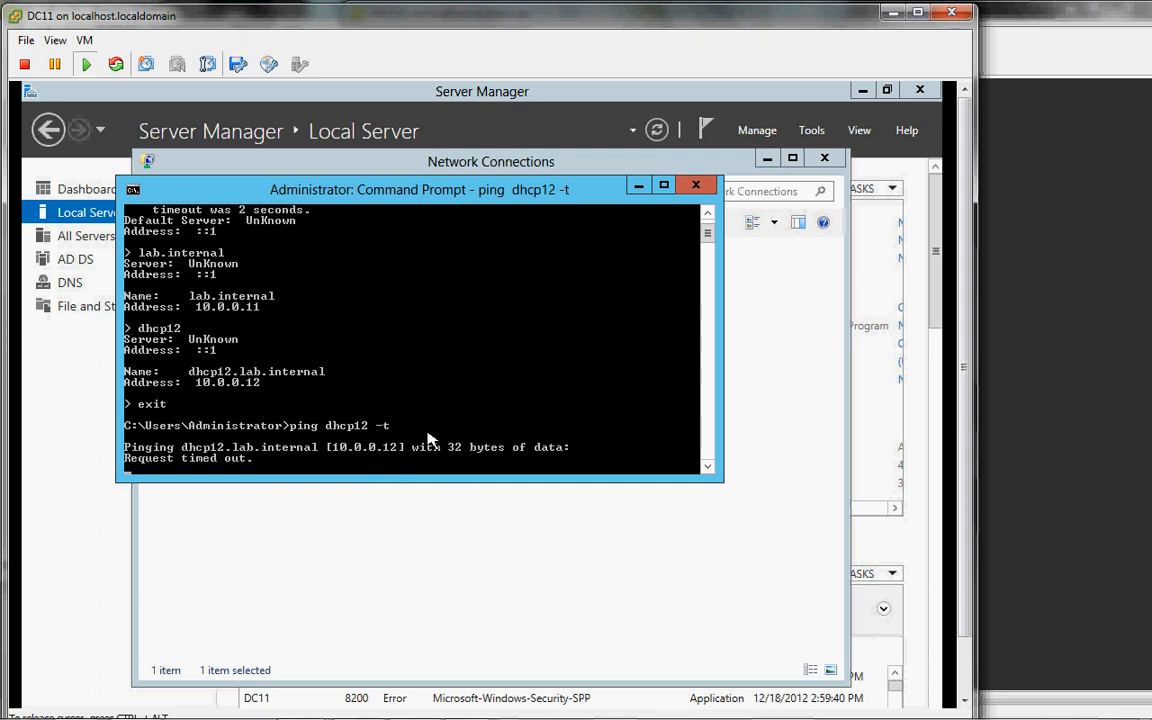
Step: Bring the DHCP12 console forward and send Ctrl+Alt+Del to reach its sign-in screen
click(996, 16)
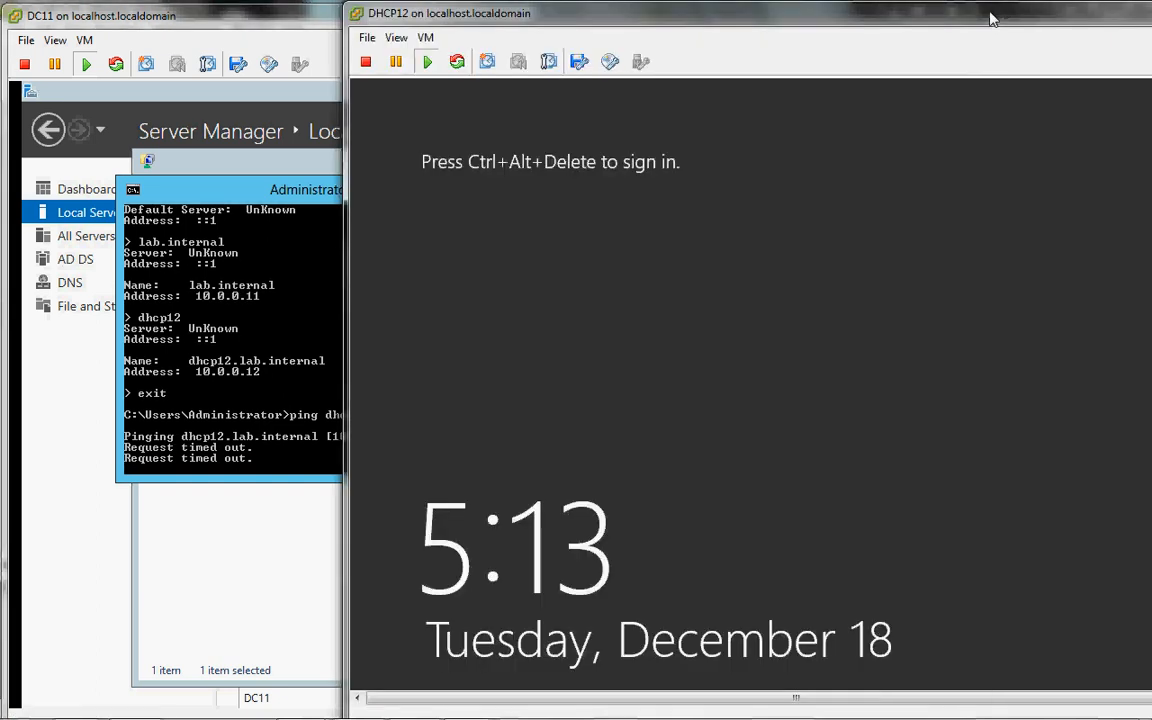
drag(912, 27, 878, 27)
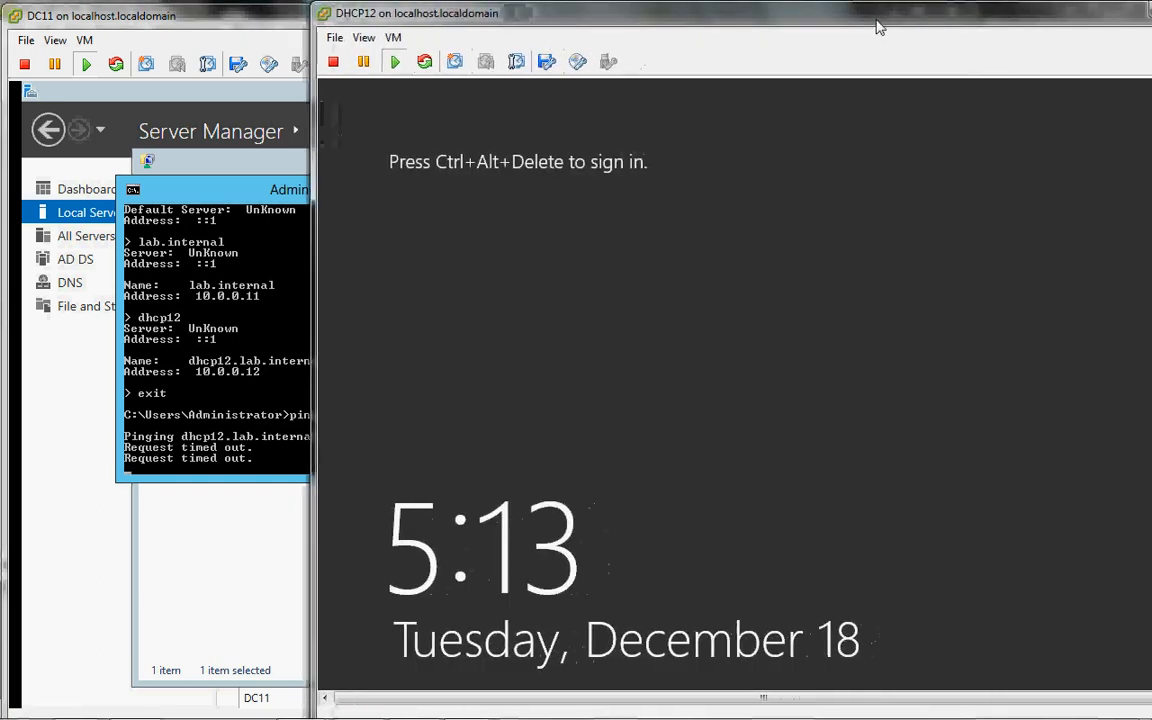
click(903, 197)
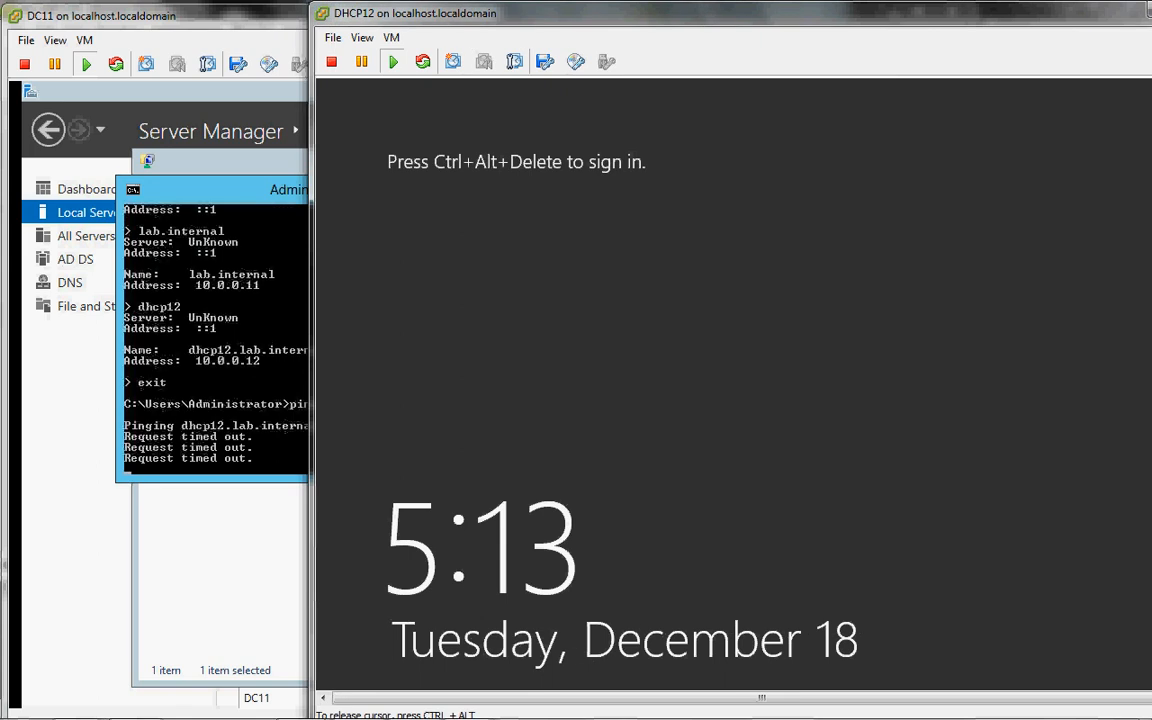
key(ctrl+alt+Insert)
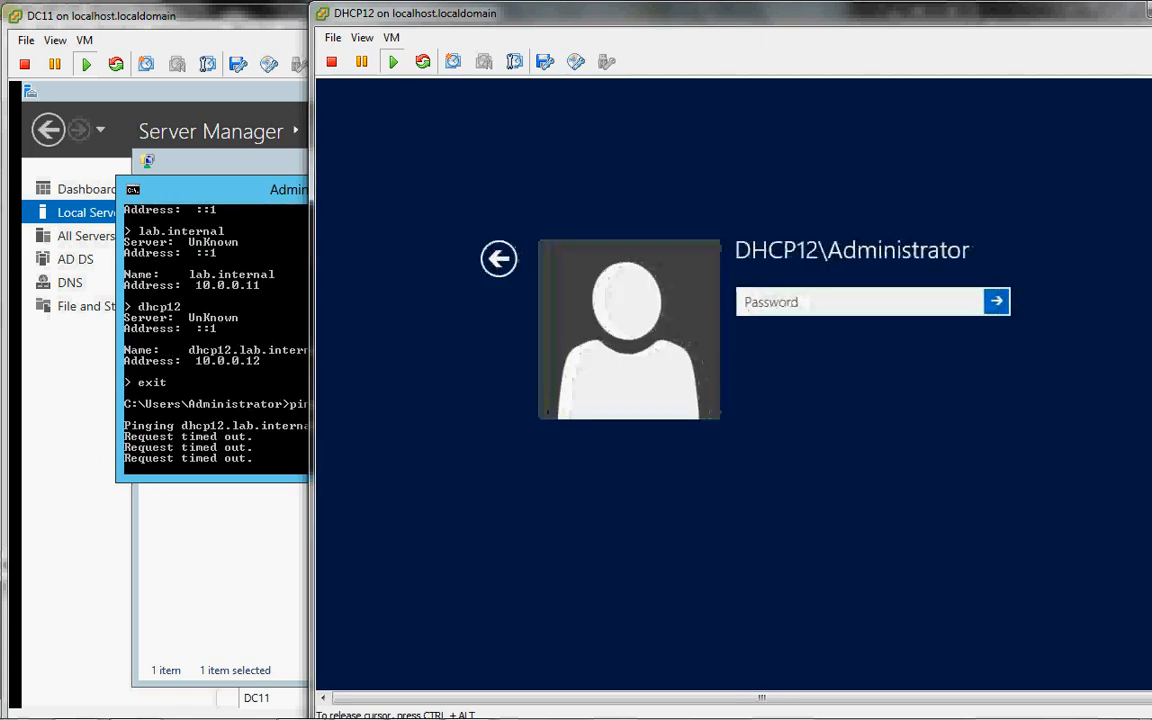
text(P)
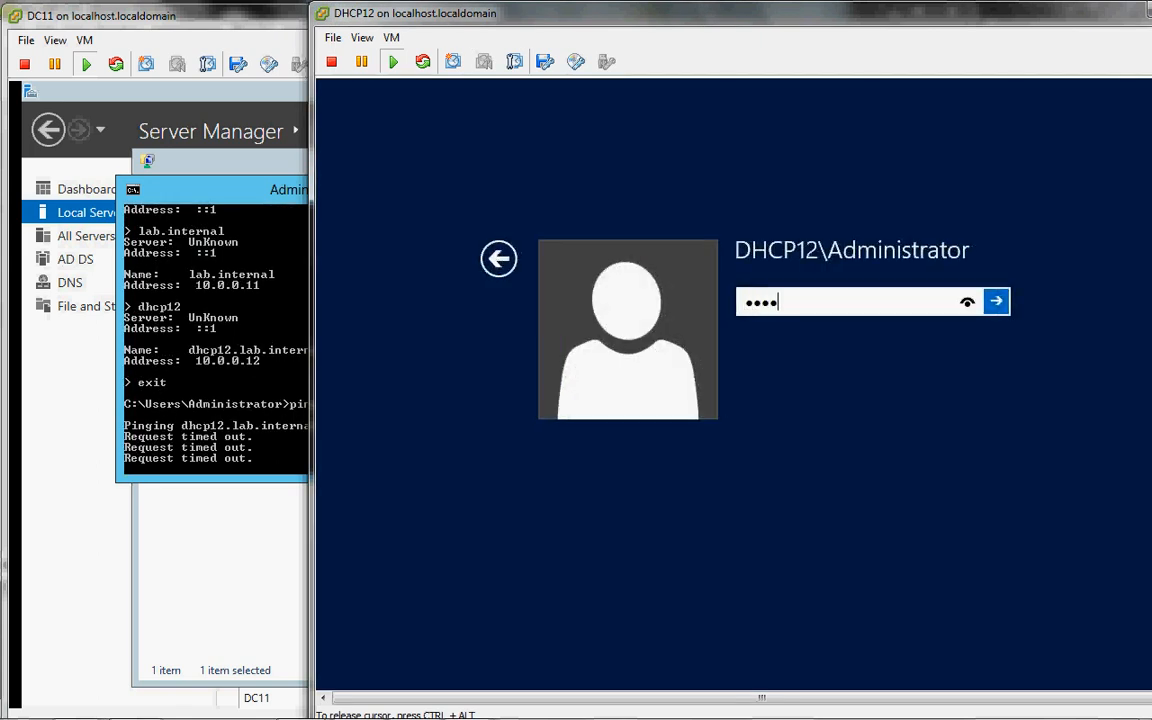
key(BackSpace)
key(BackSpace)
key(BackSpace)
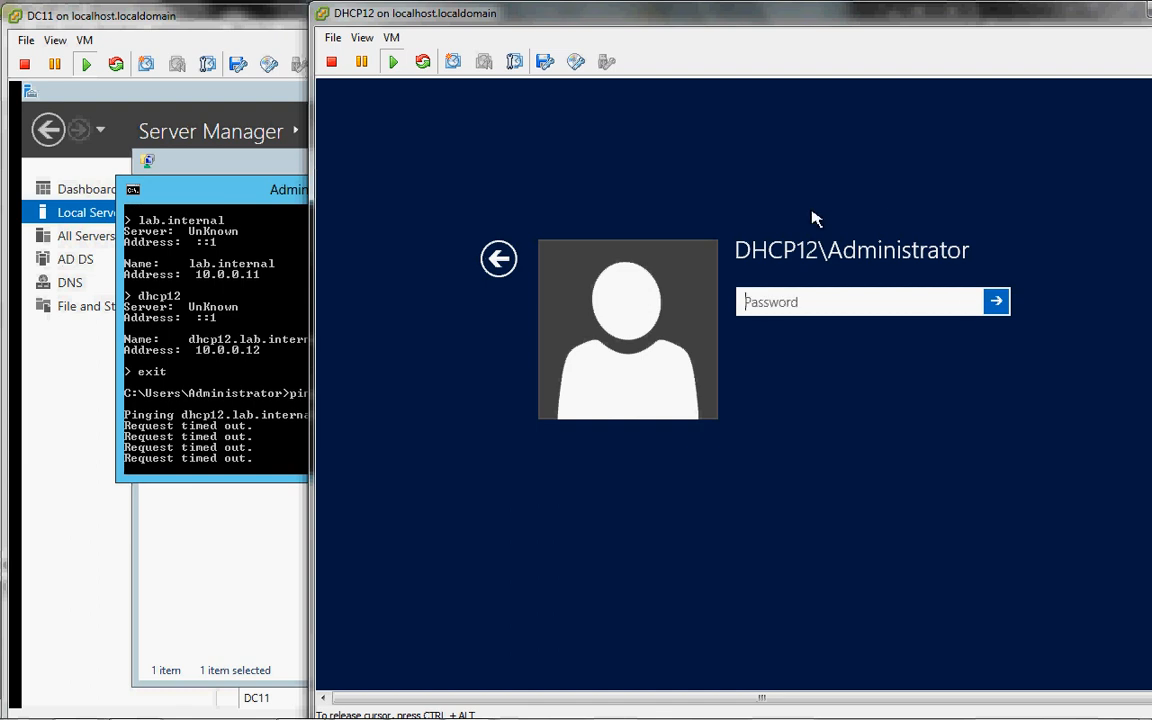
Step: Choose Other user and sign in as lab\administrator with the domain administrator password
click(498, 262)
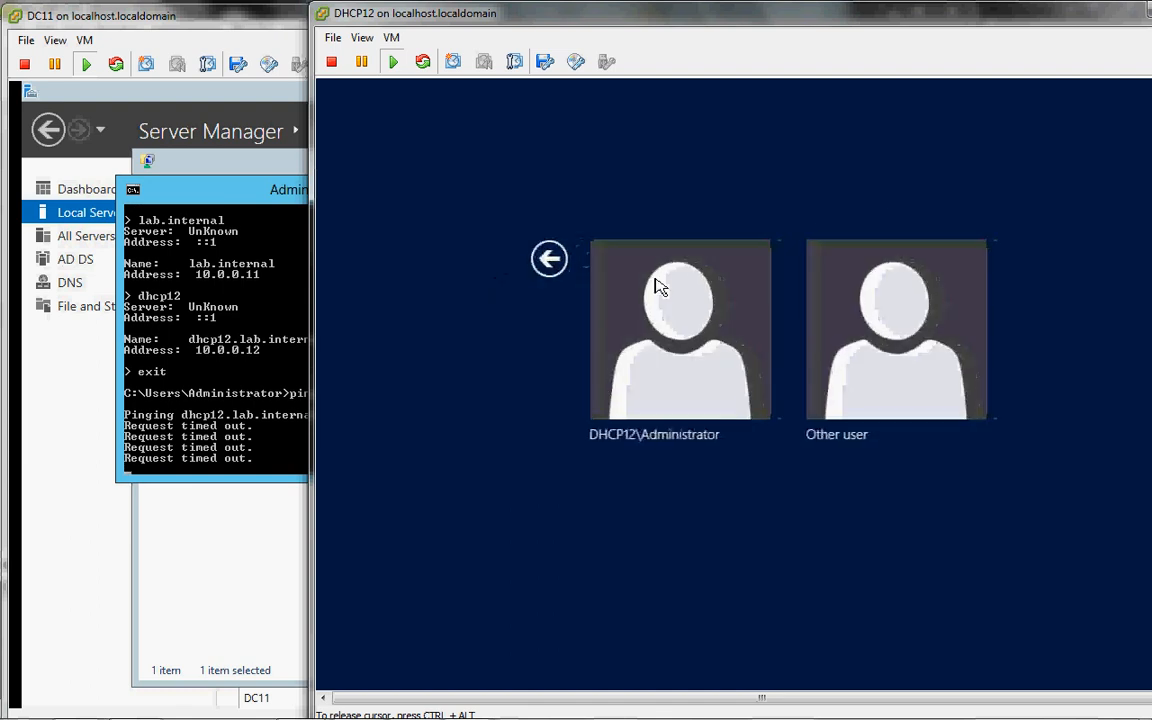
click(898, 338)
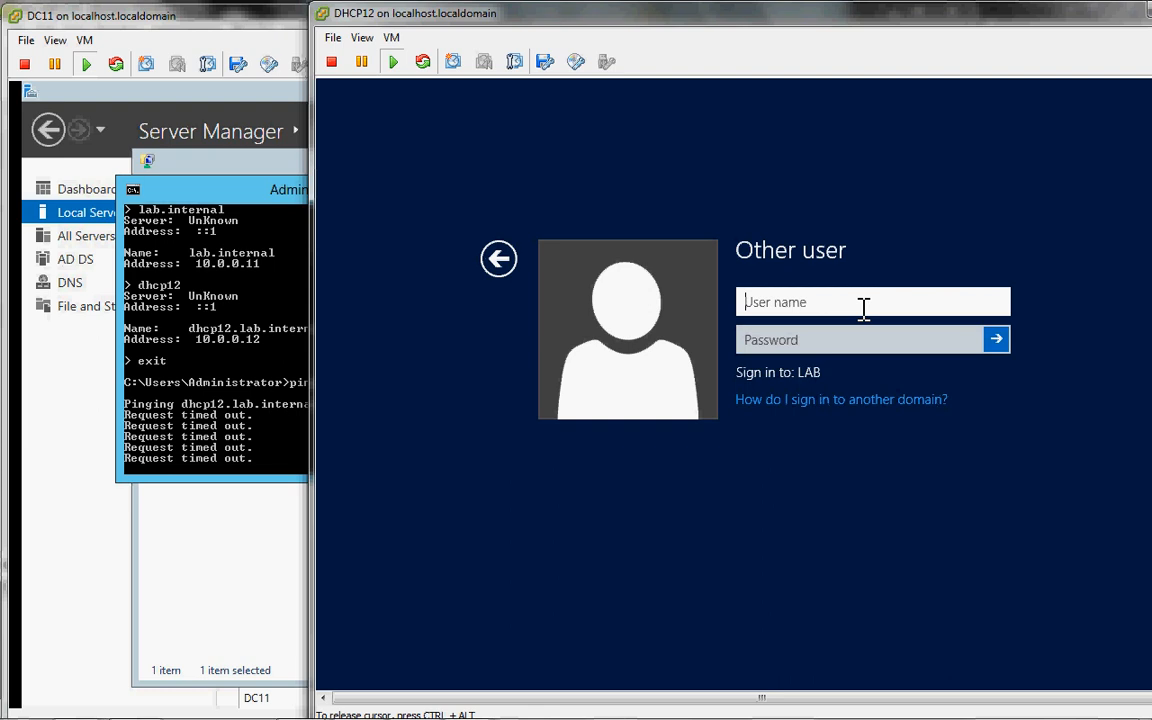
text(lab\)
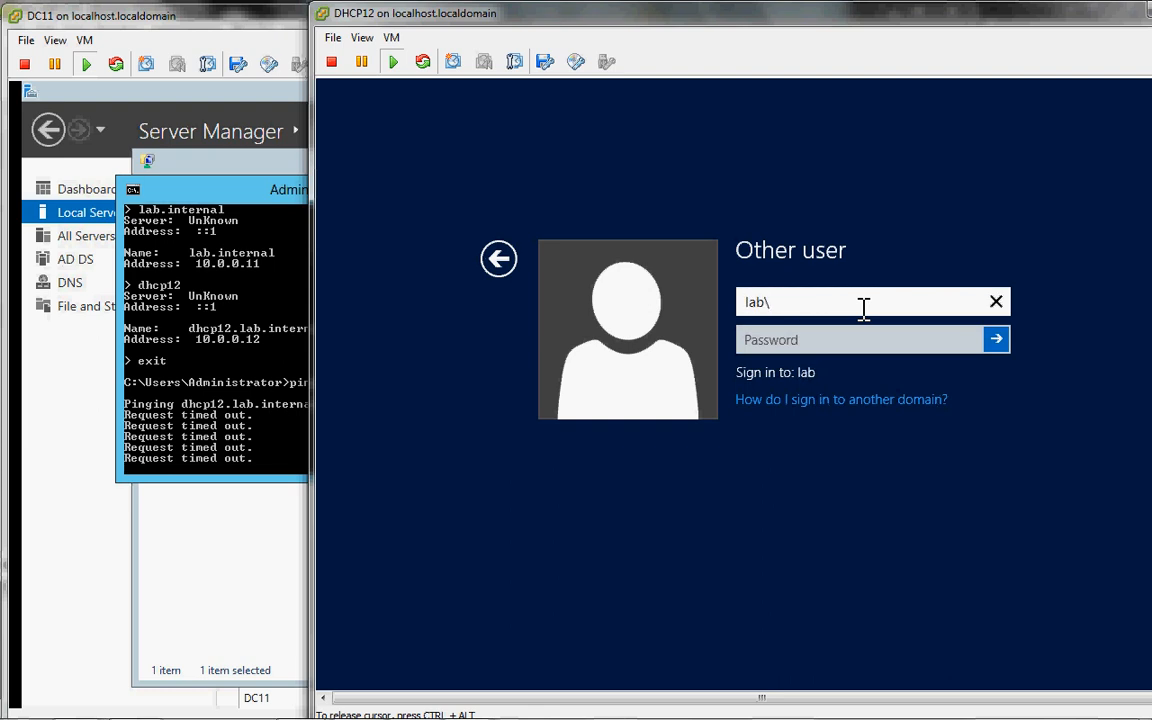
text(admini)
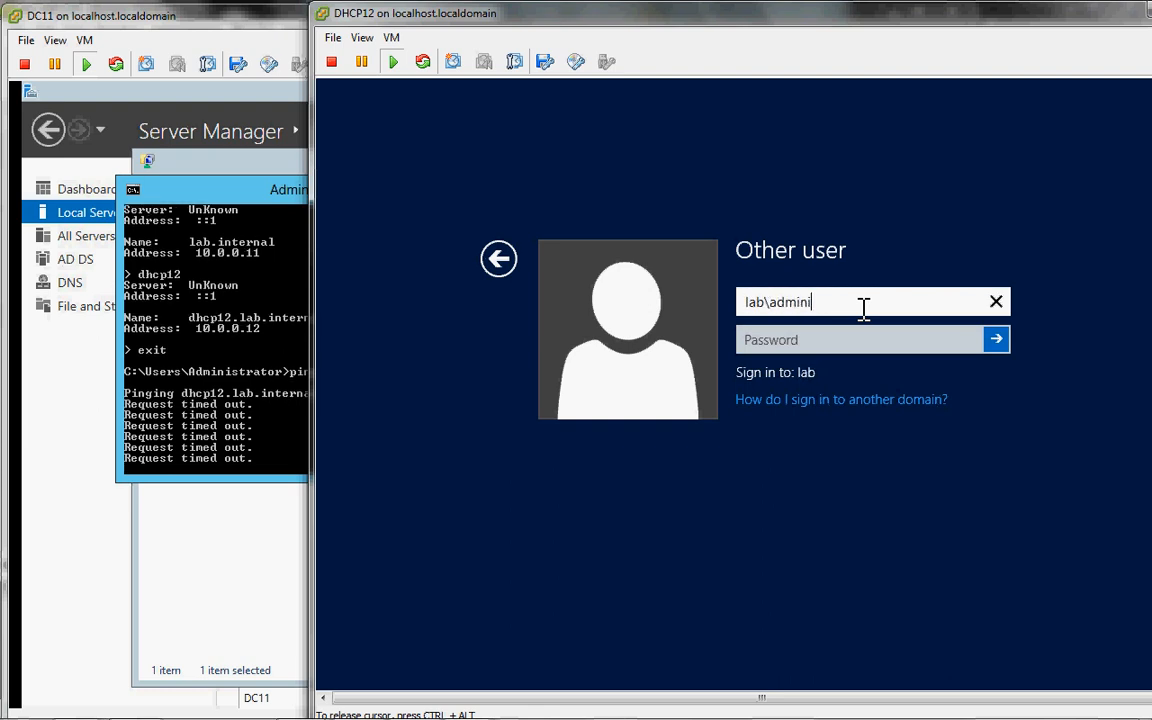
text(strator)
key(Tab)
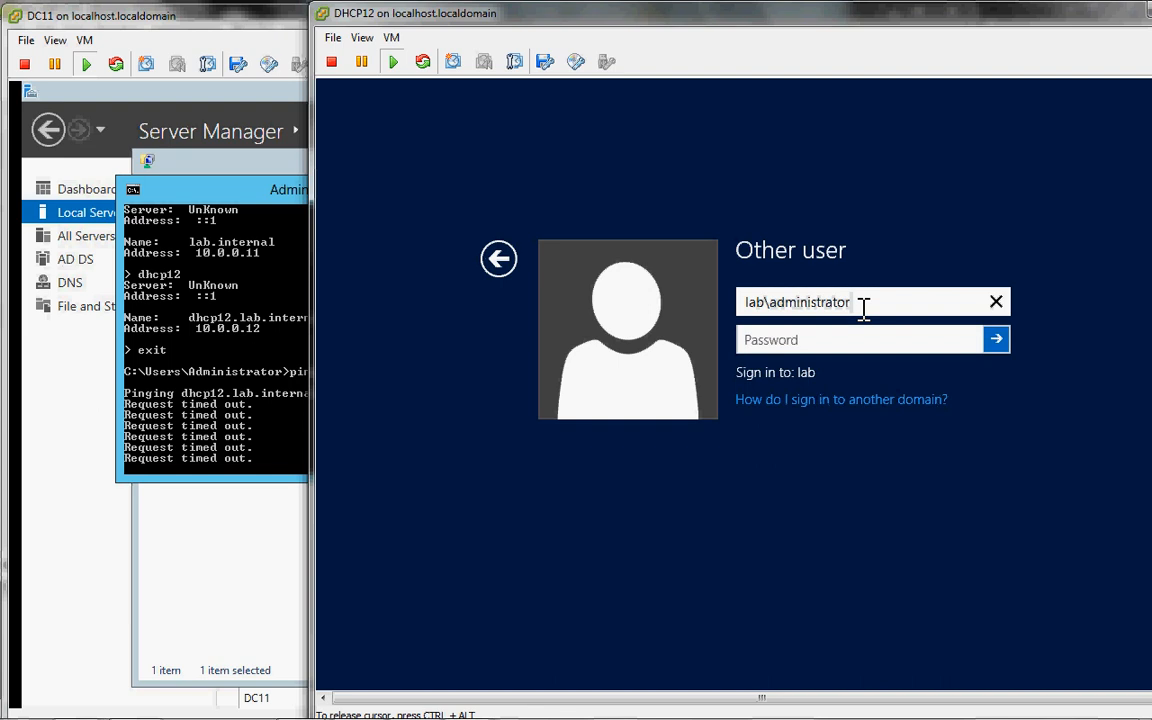
key(Tab)
text(Pa$$w0rd)
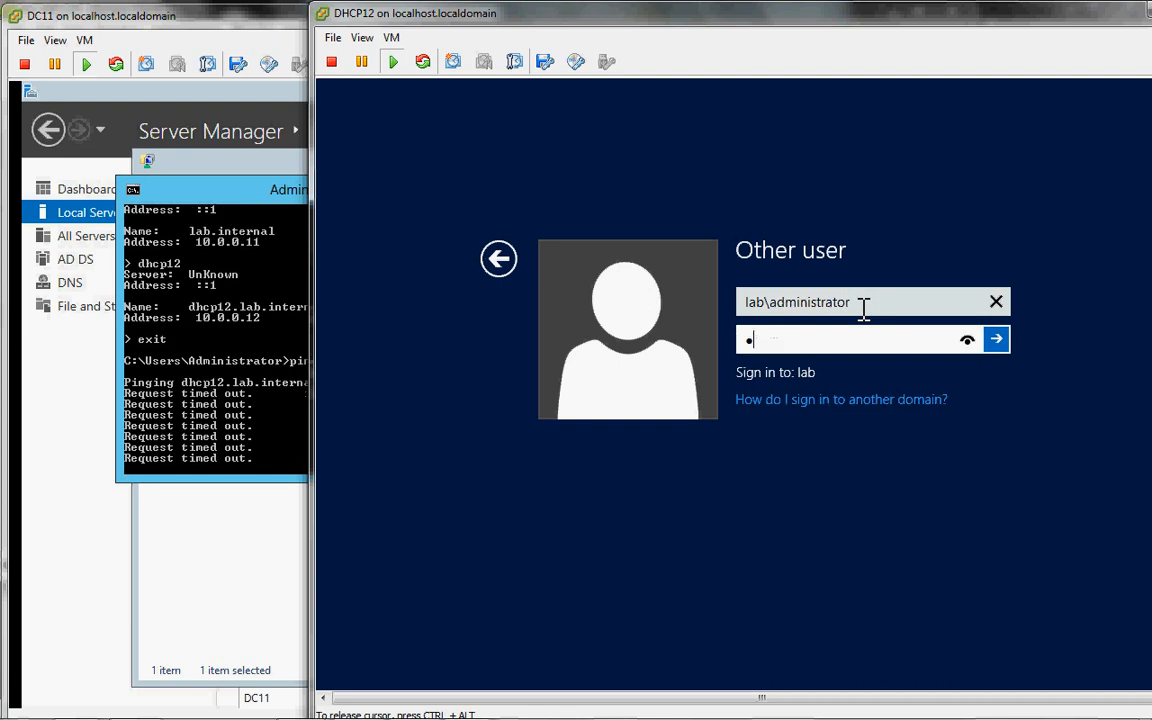
text(12)
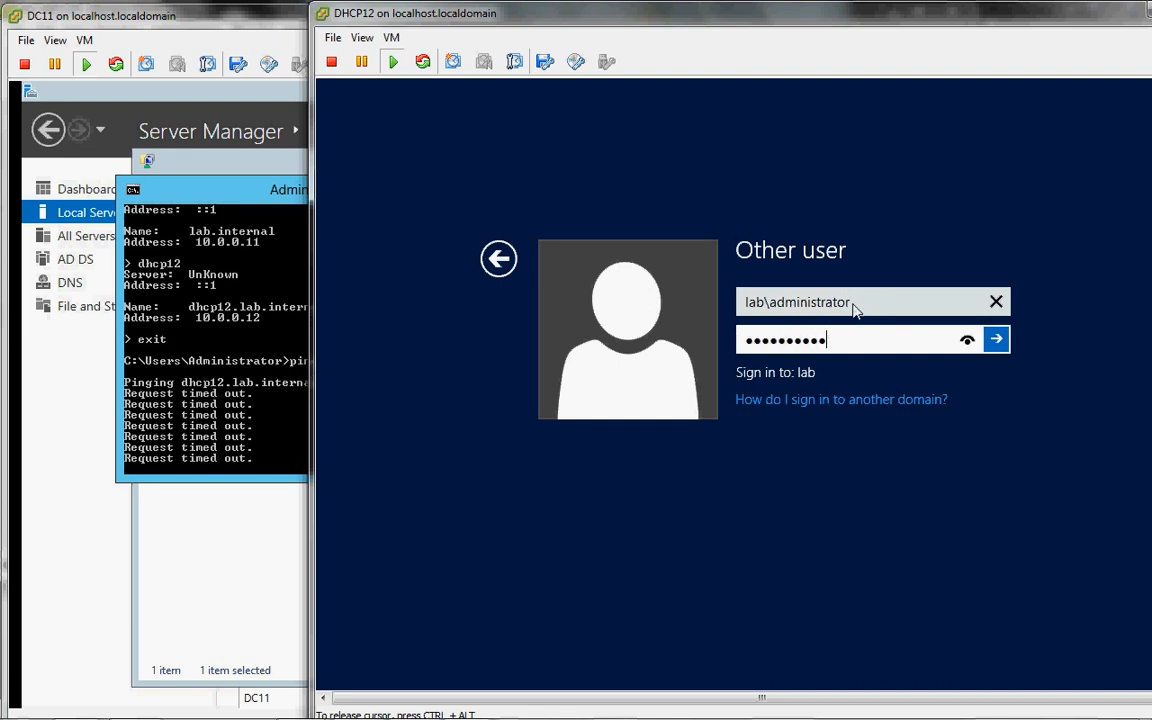
key(Return)
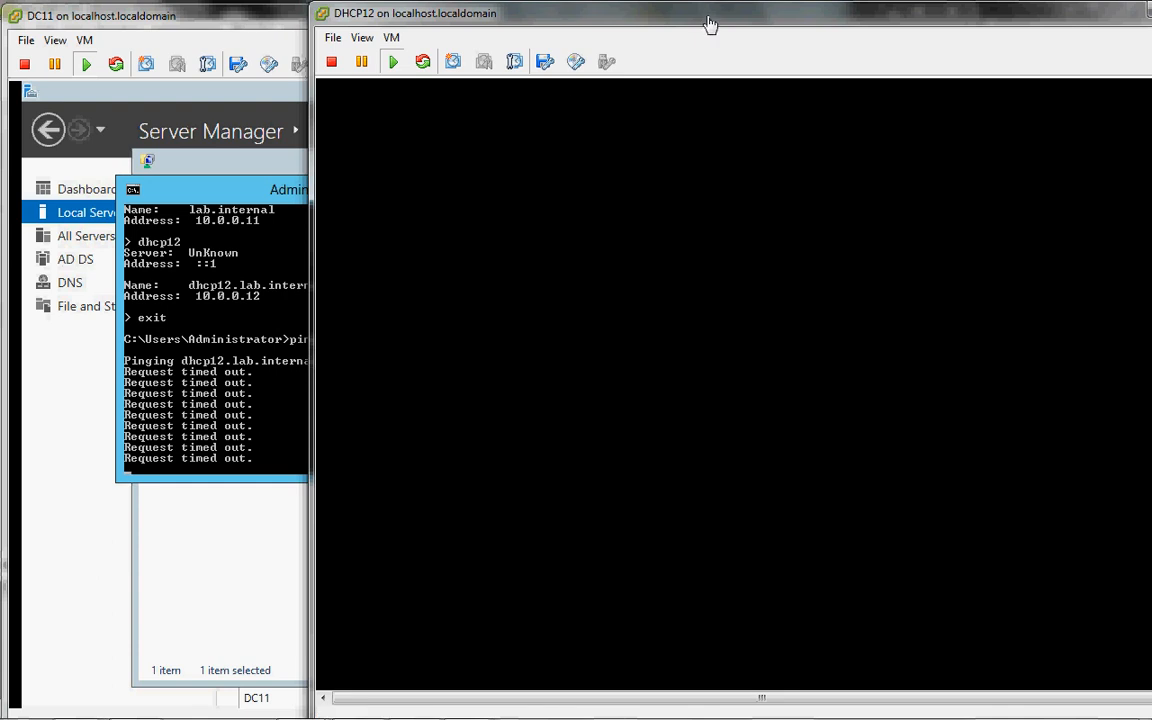
Step: Stop DC11's continuous ping to dhcp12 with Ctrl+C and check the DHCP12 console
drag(708, 22, 638, 20)
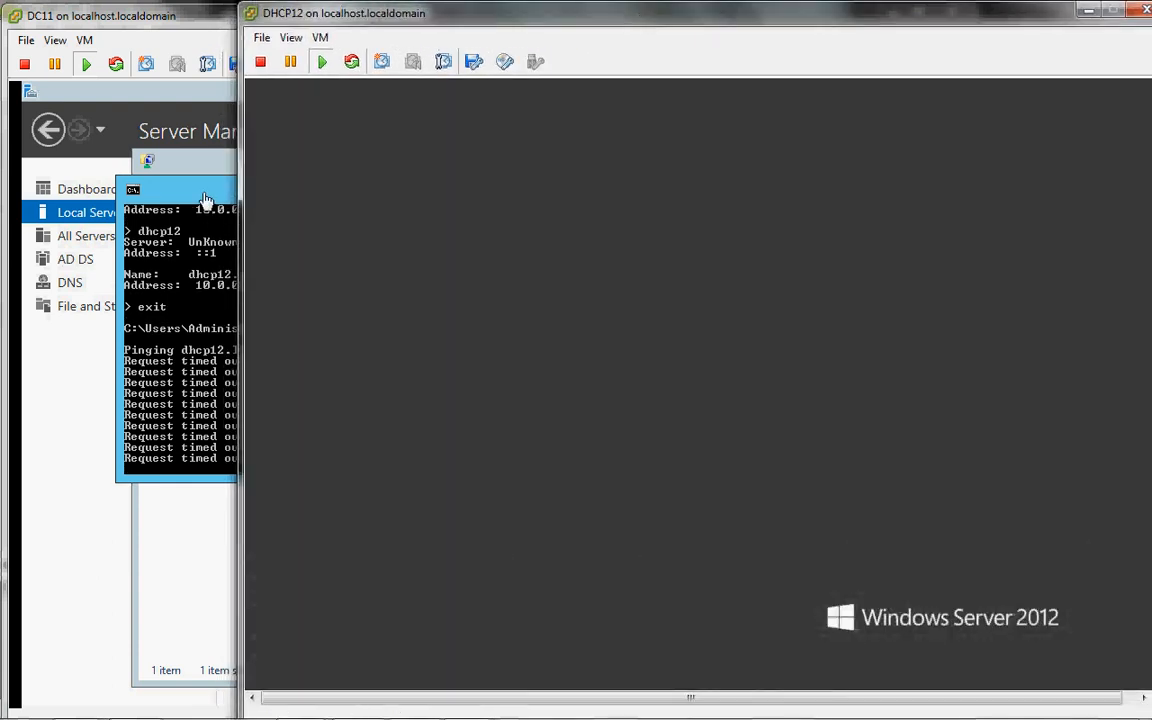
click(205, 200)
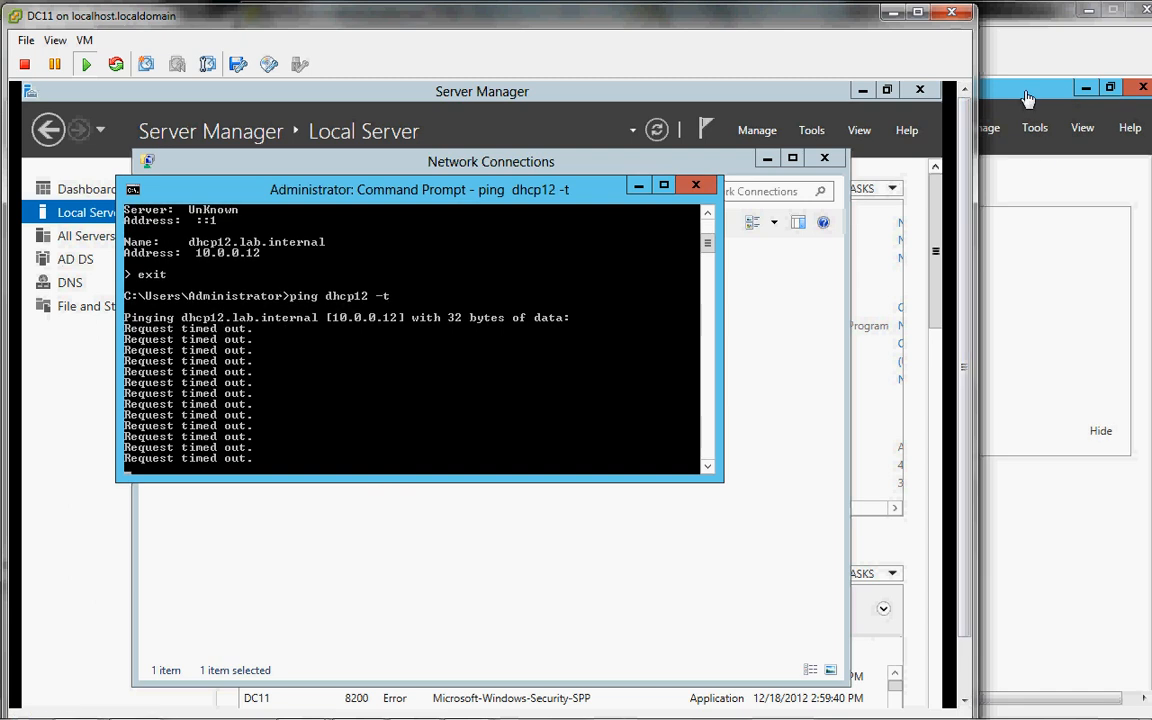
click(630, 397)
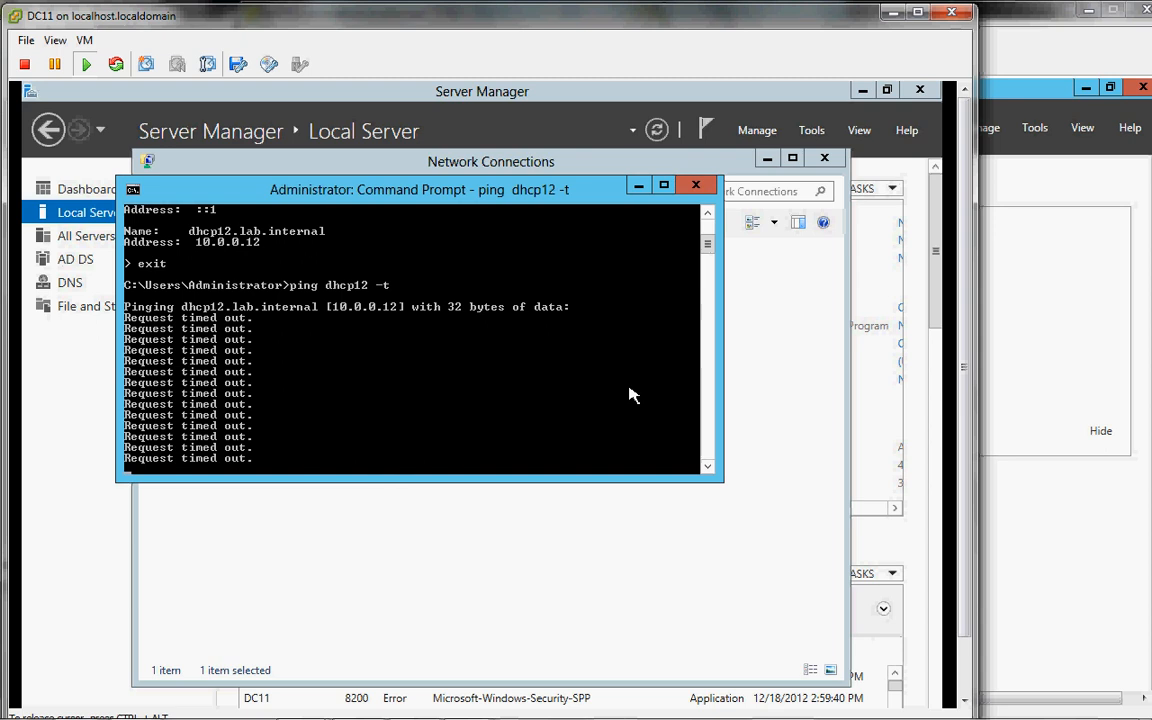
key(ctrl+c)
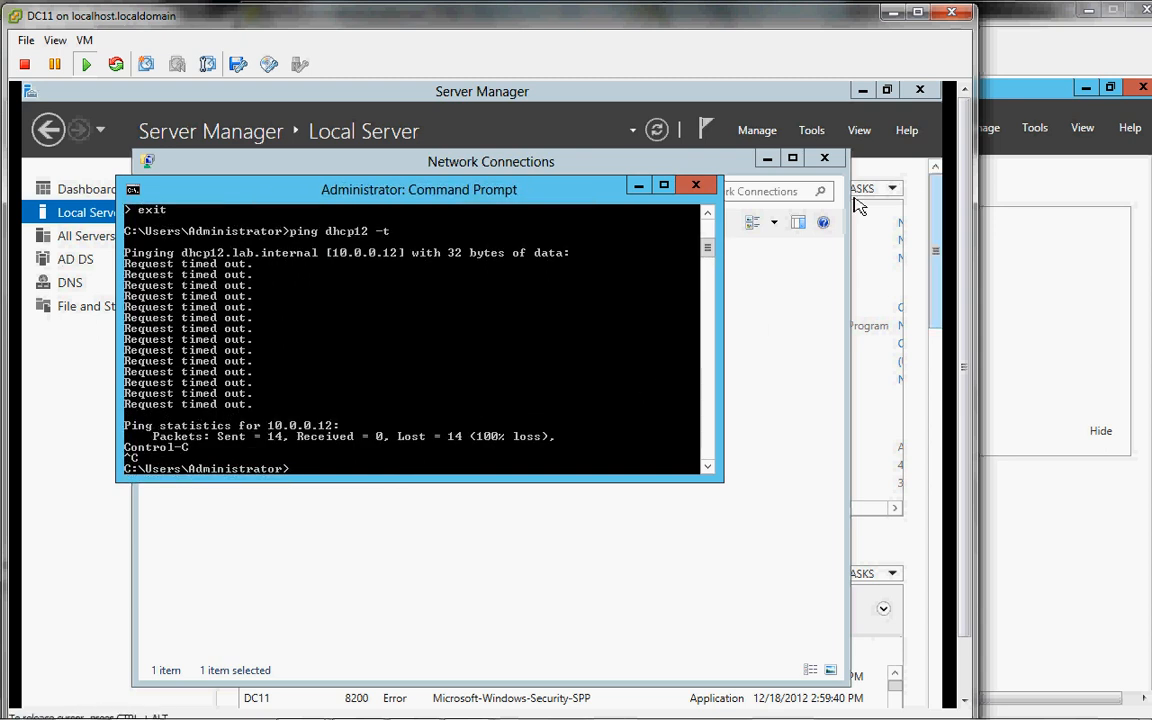
click(1025, 96)
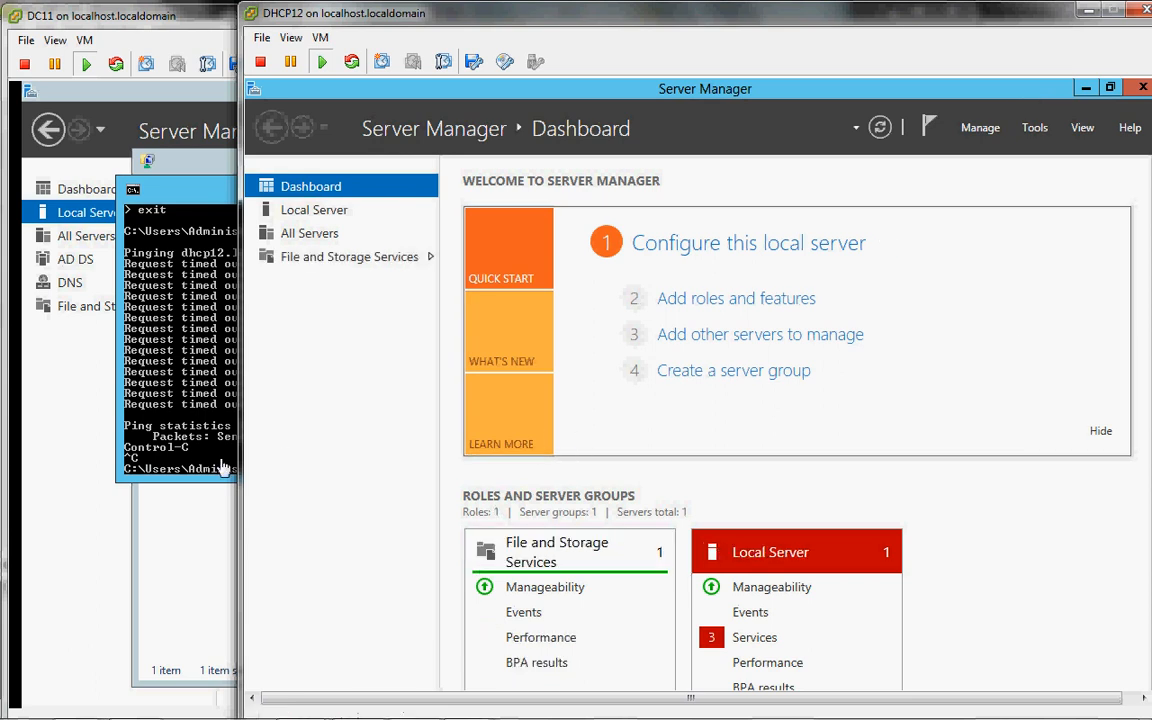
Step: Rerun the ping to dhcp12 on DC11, stop it again, and return to DHCP12
click(199, 425)
key(Up)
key(Return)
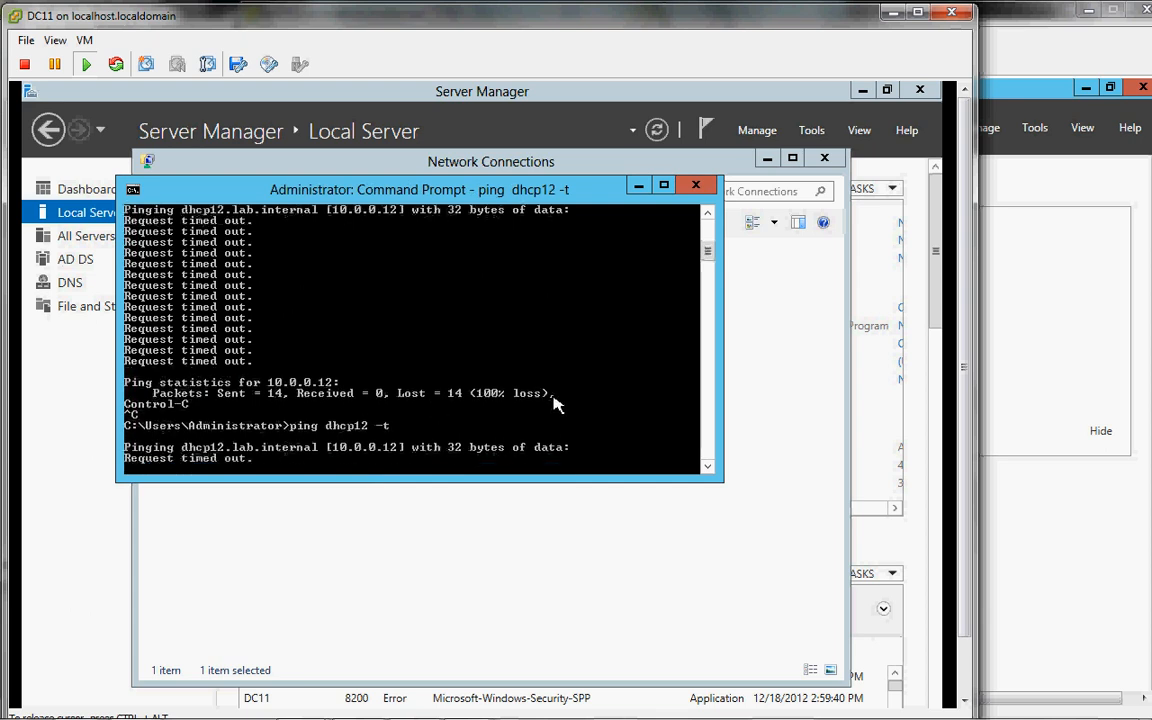
key(ctrl+c)
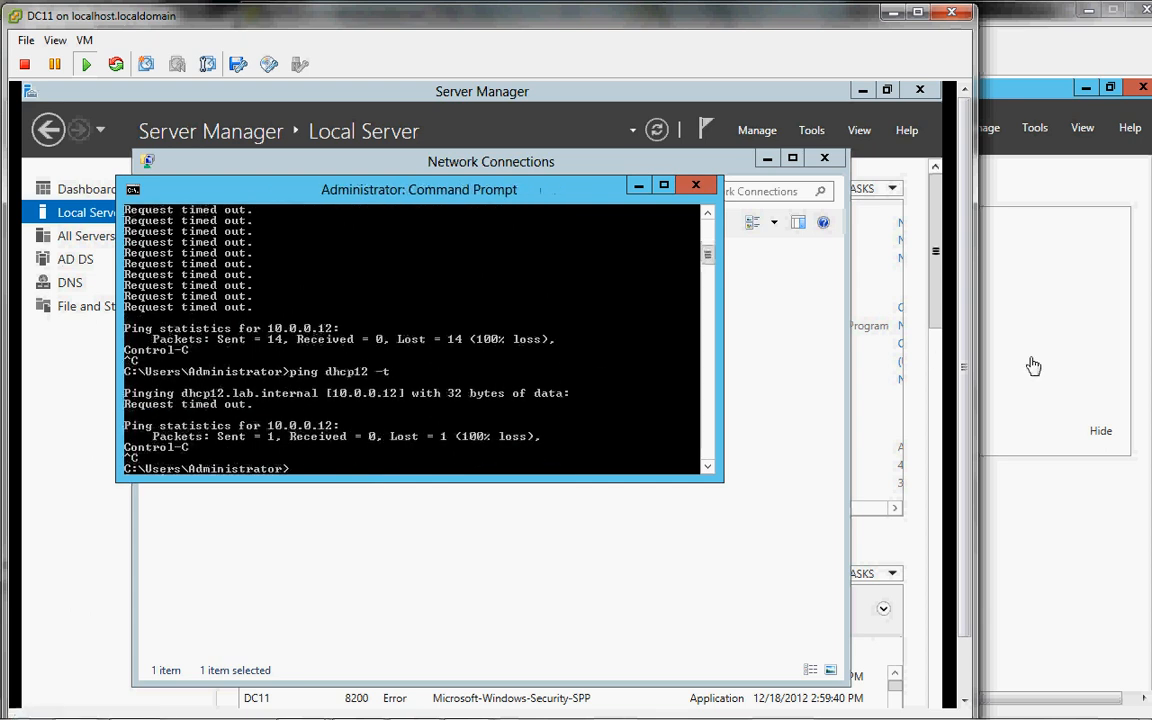
click(1029, 365)
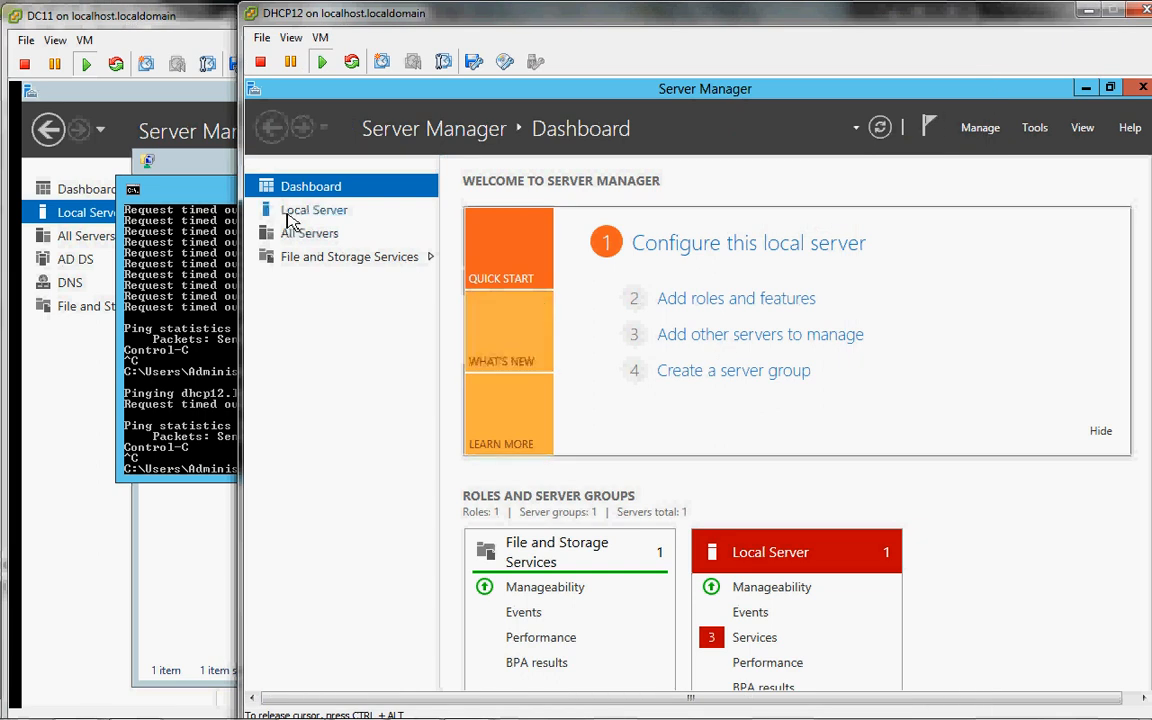
Step: Start and cancel the Add Roles and Features wizard, then view DHCP12's Local Server properties
click(737, 299)
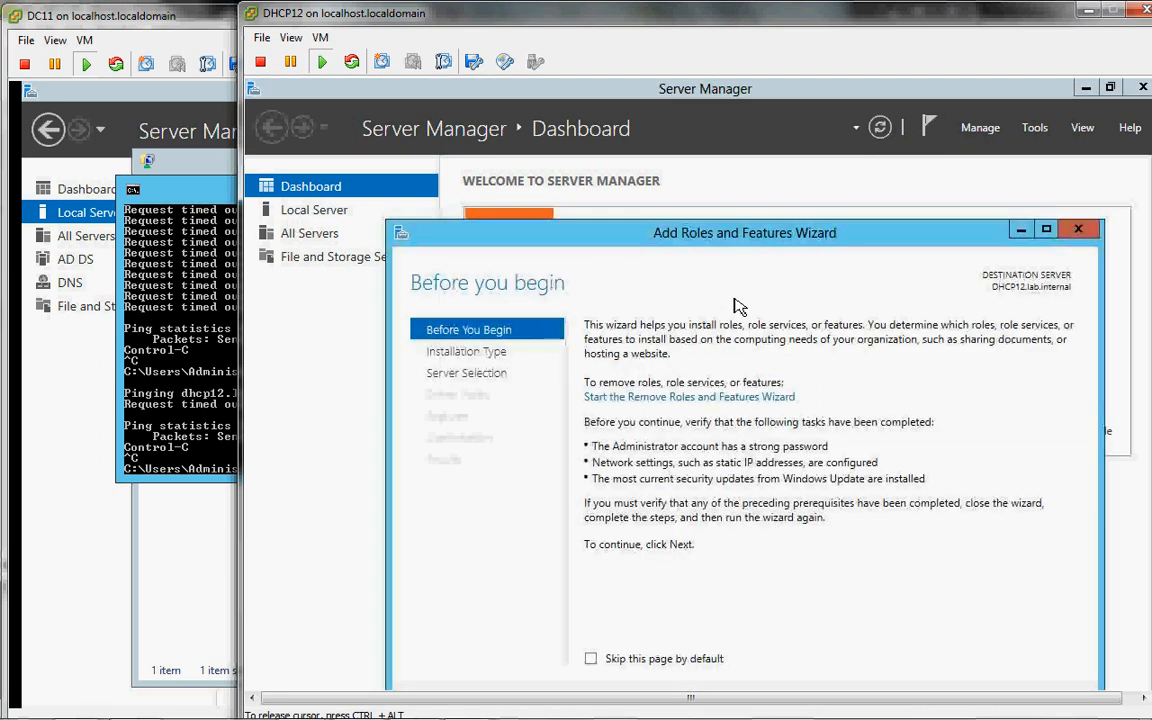
drag(718, 240, 638, 138)
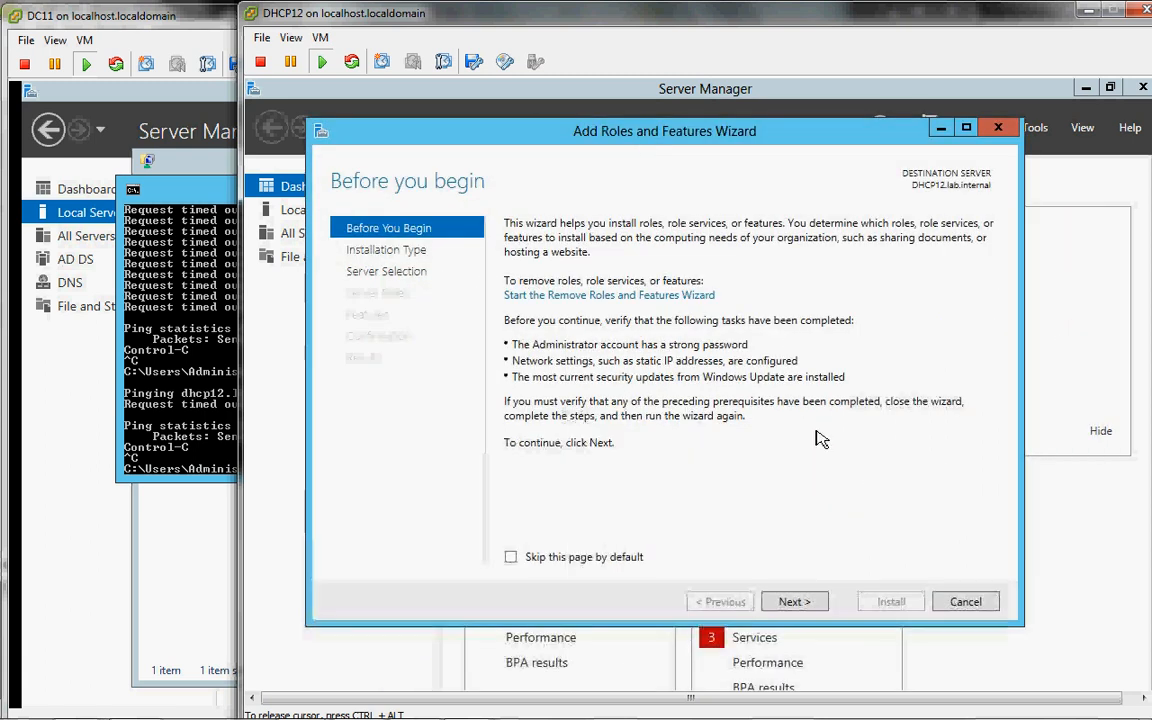
click(805, 608)
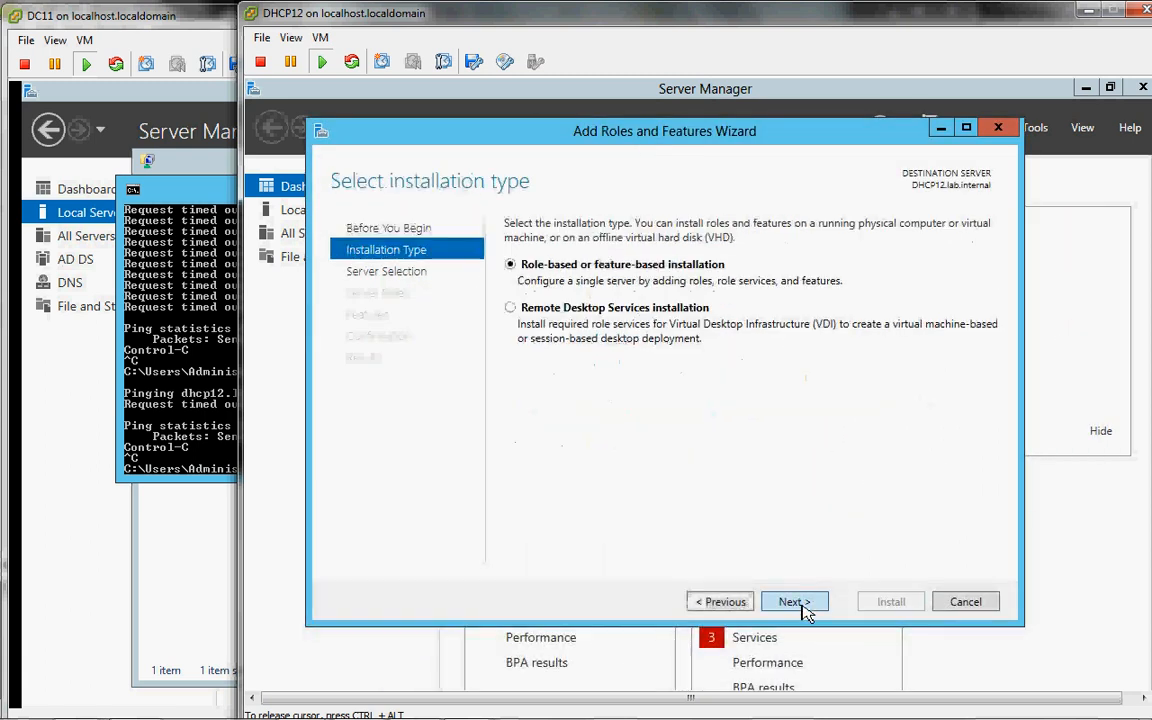
click(960, 603)
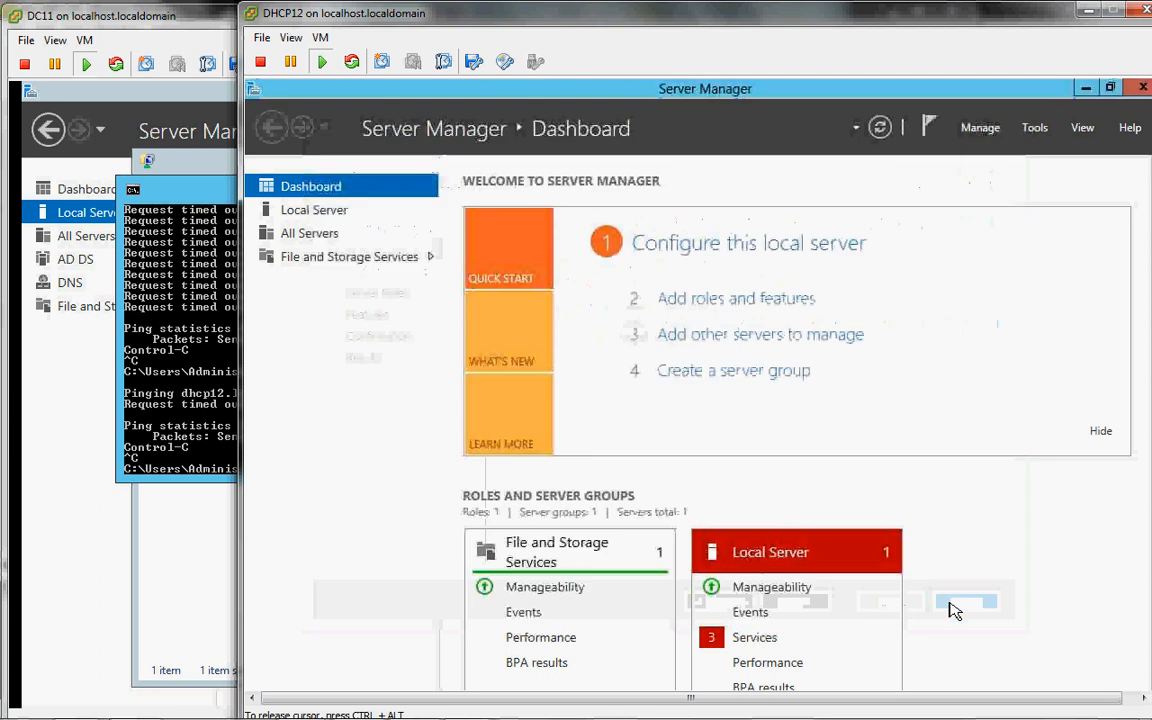
click(326, 214)
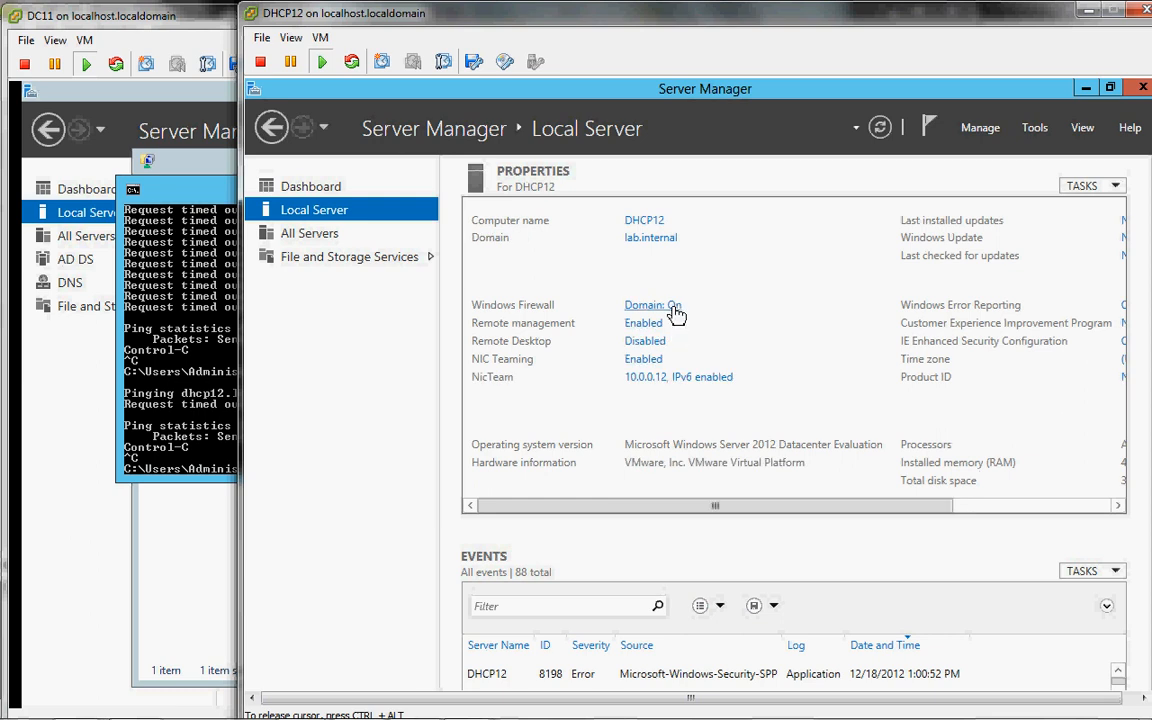
Step: Open Windows Firewall from the 'Domain: On' link in DHCP12's Local Server properties
click(676, 312)
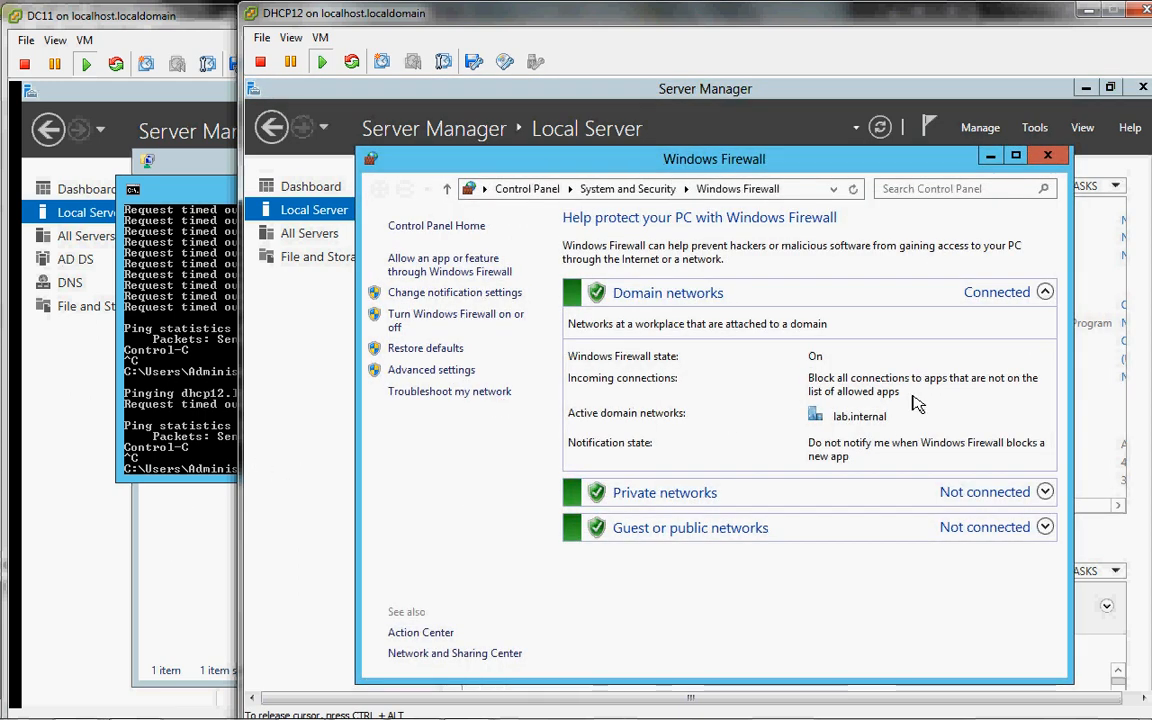
Step: Open Windows Firewall with Advanced Security on DHCP12 and list its Inbound Rules
click(432, 371)
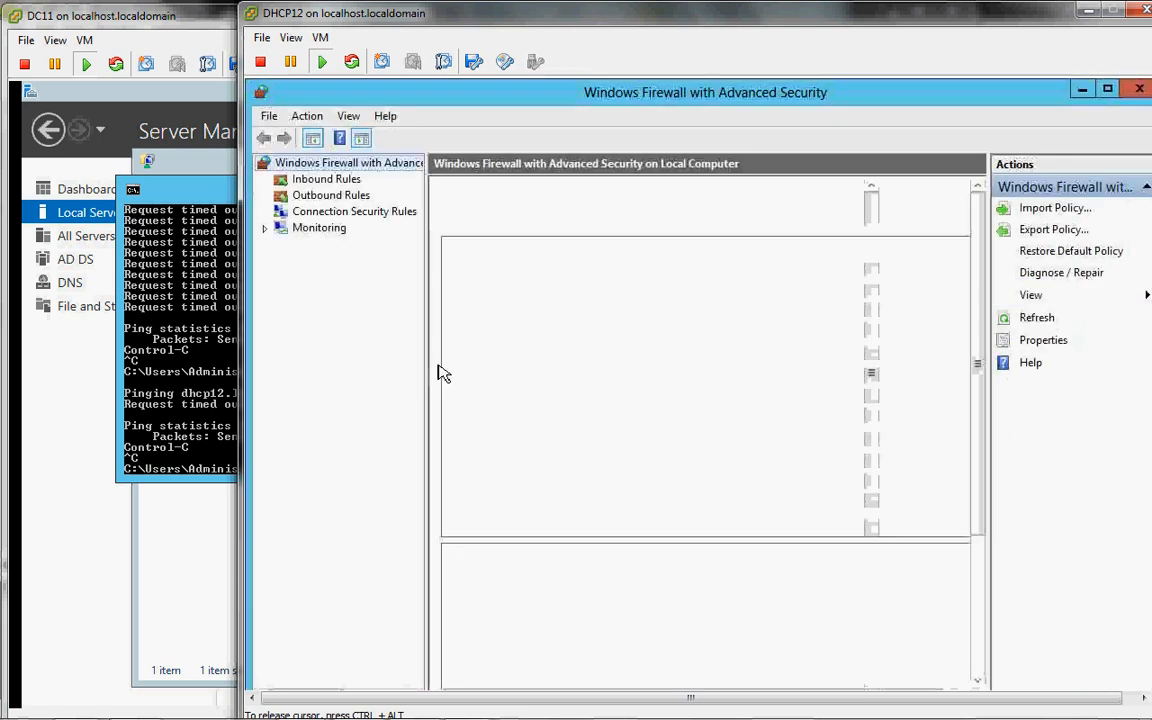
click(327, 180)
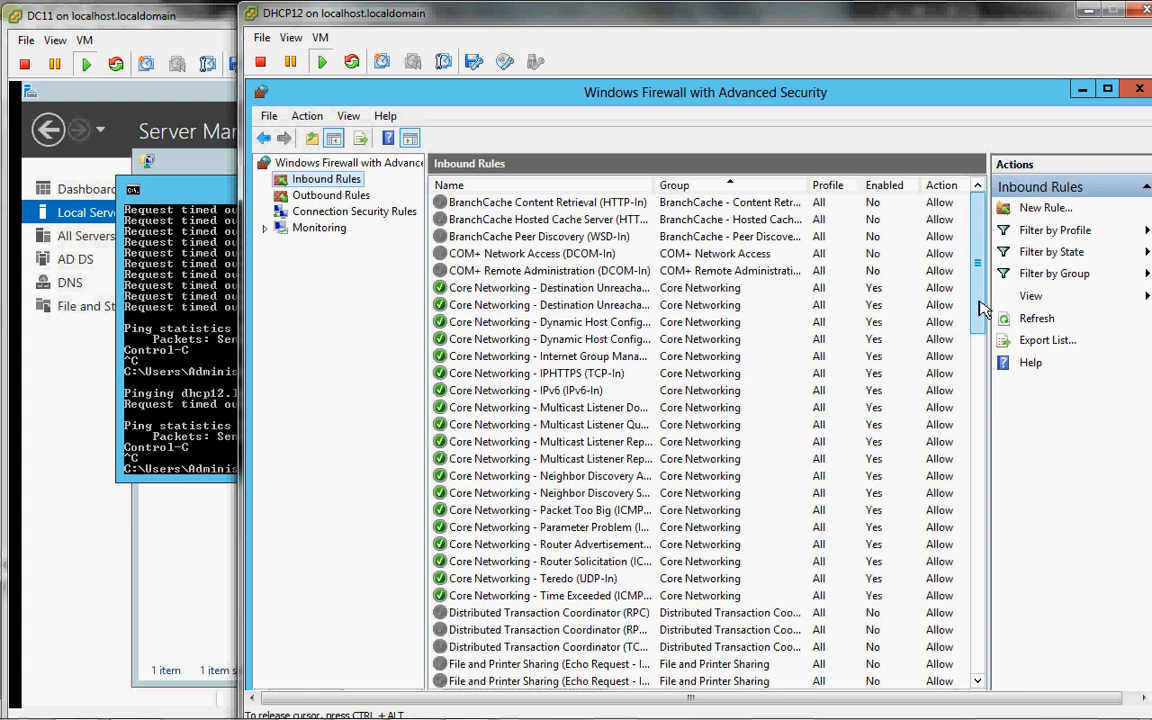
drag(980, 314, 1000, 632)
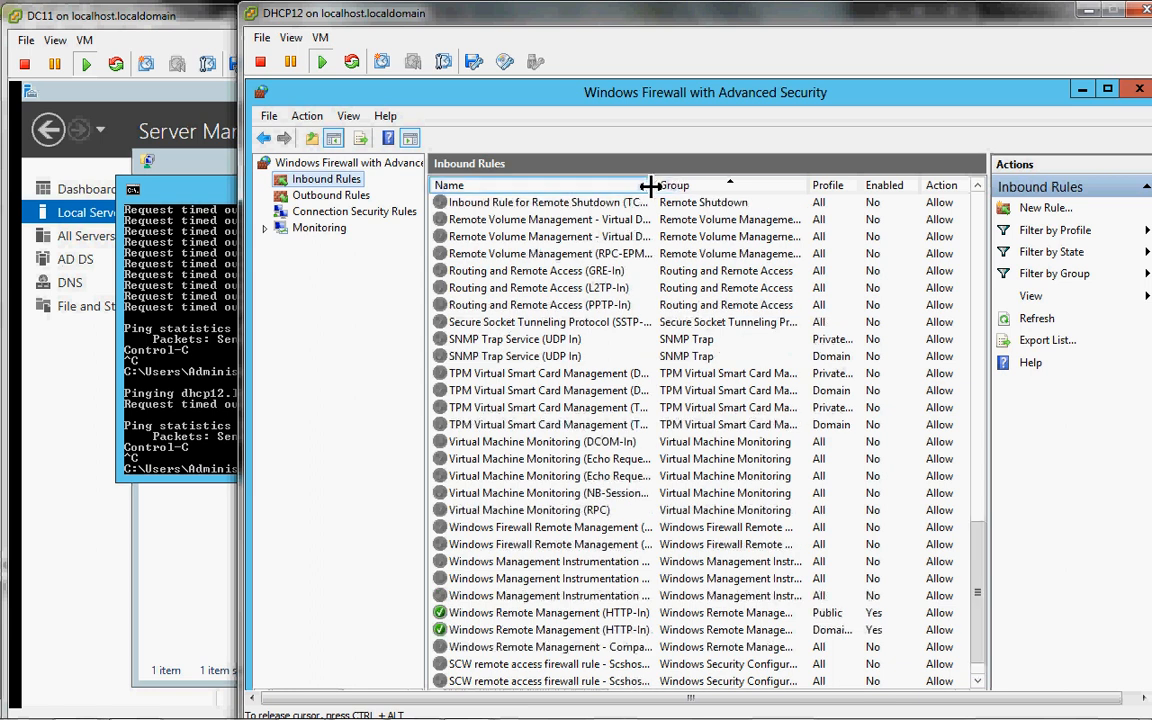
Step: Widen the Name column to read full inbound rule names, then switch back to DC11
drag(657, 185, 739, 185)
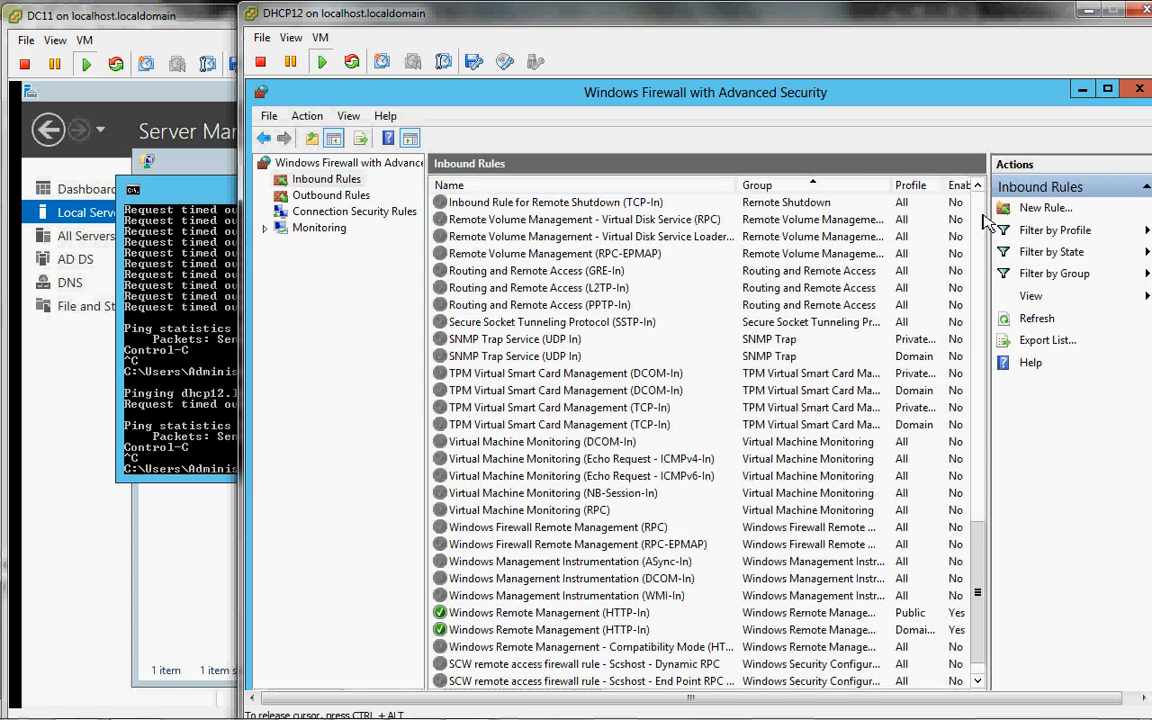
scroll(987, 222, up, 3)
scroll(987, 222, up, 6)
scroll(987, 222, up, 9)
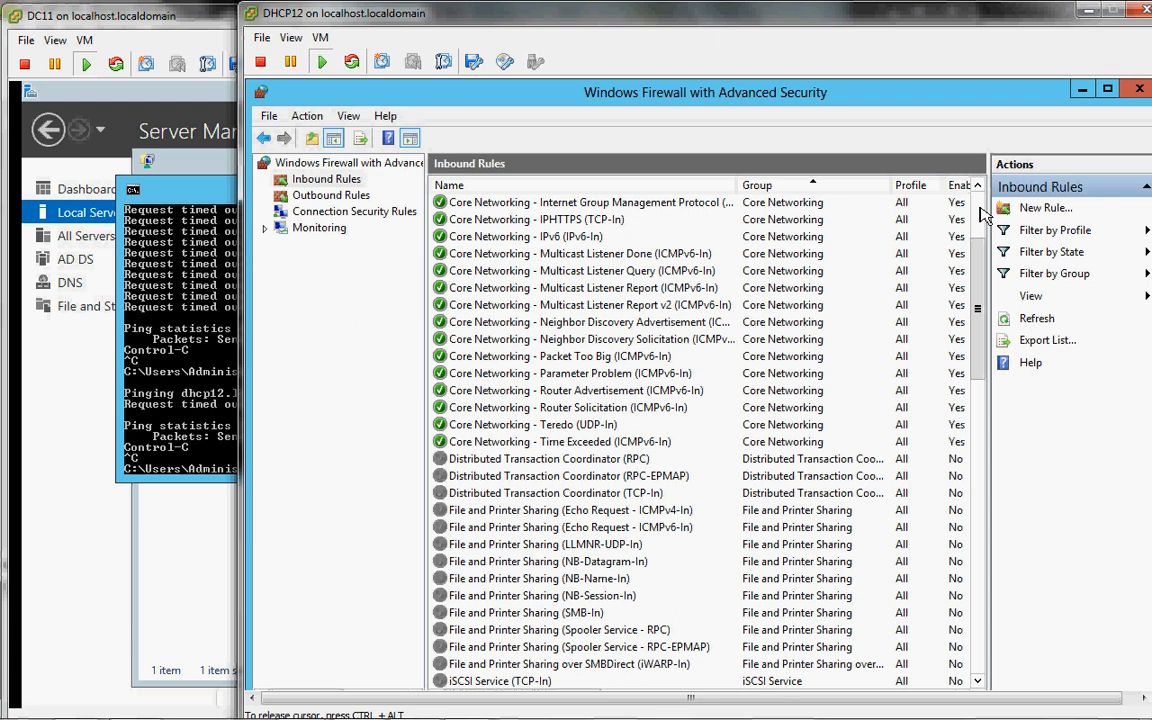
scroll(980, 214, up, 3)
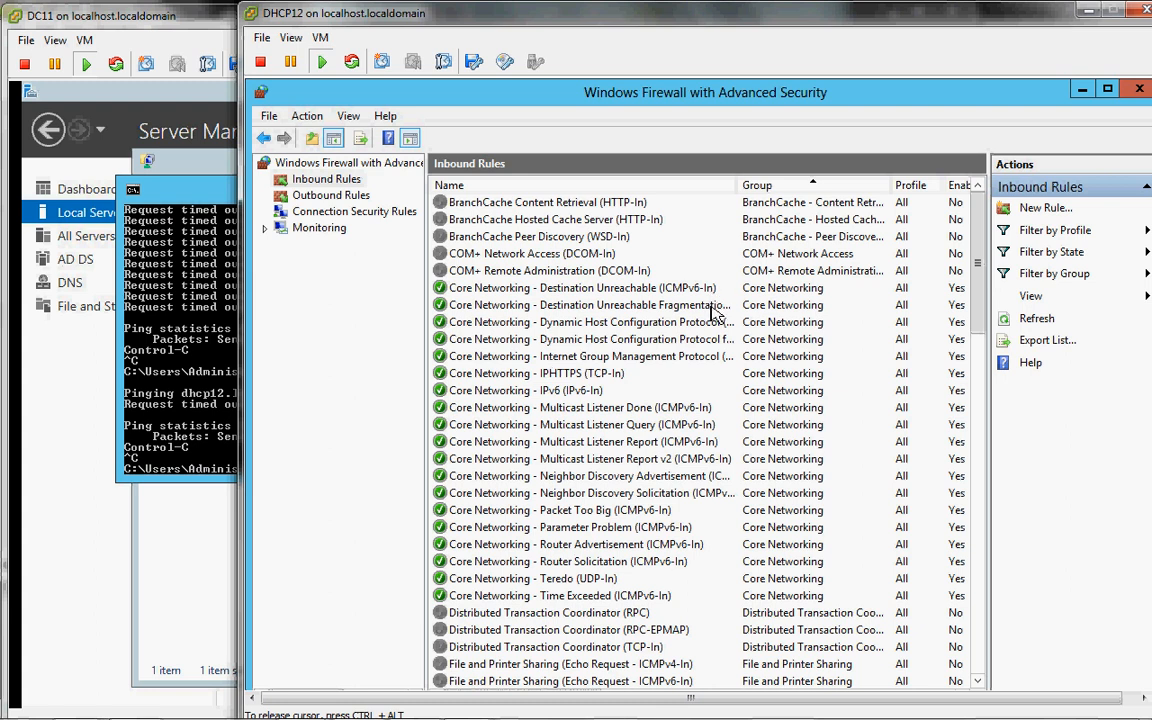
drag(741, 183, 840, 180)
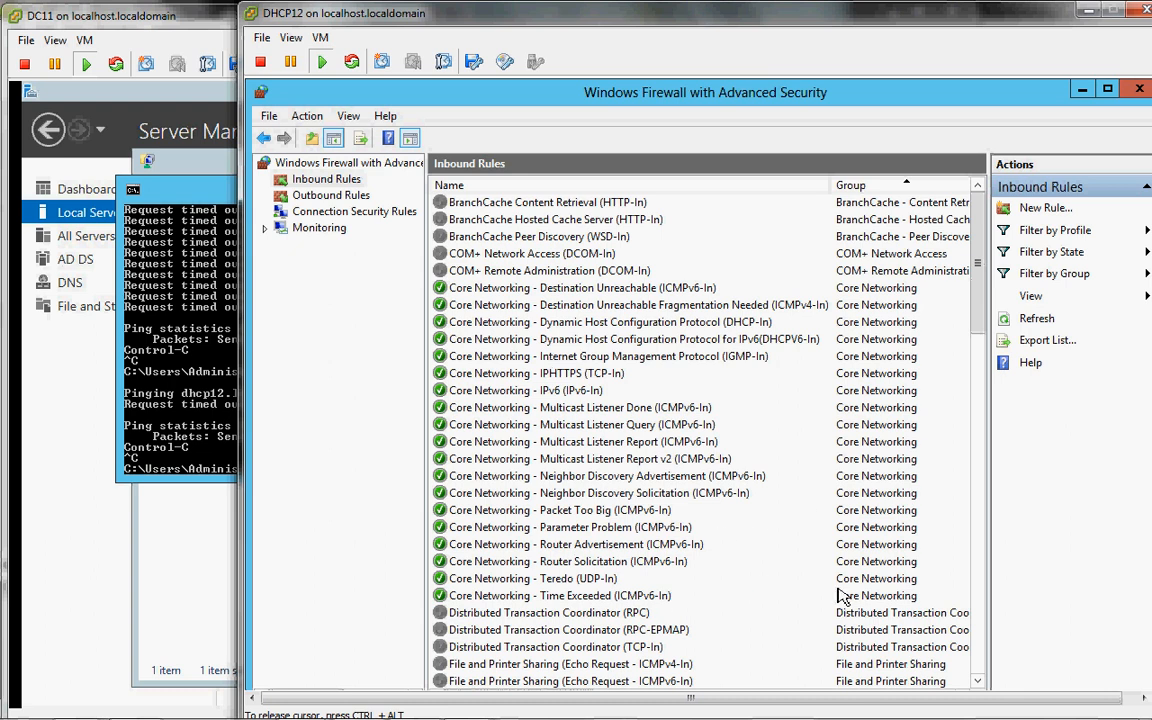
click(983, 584)
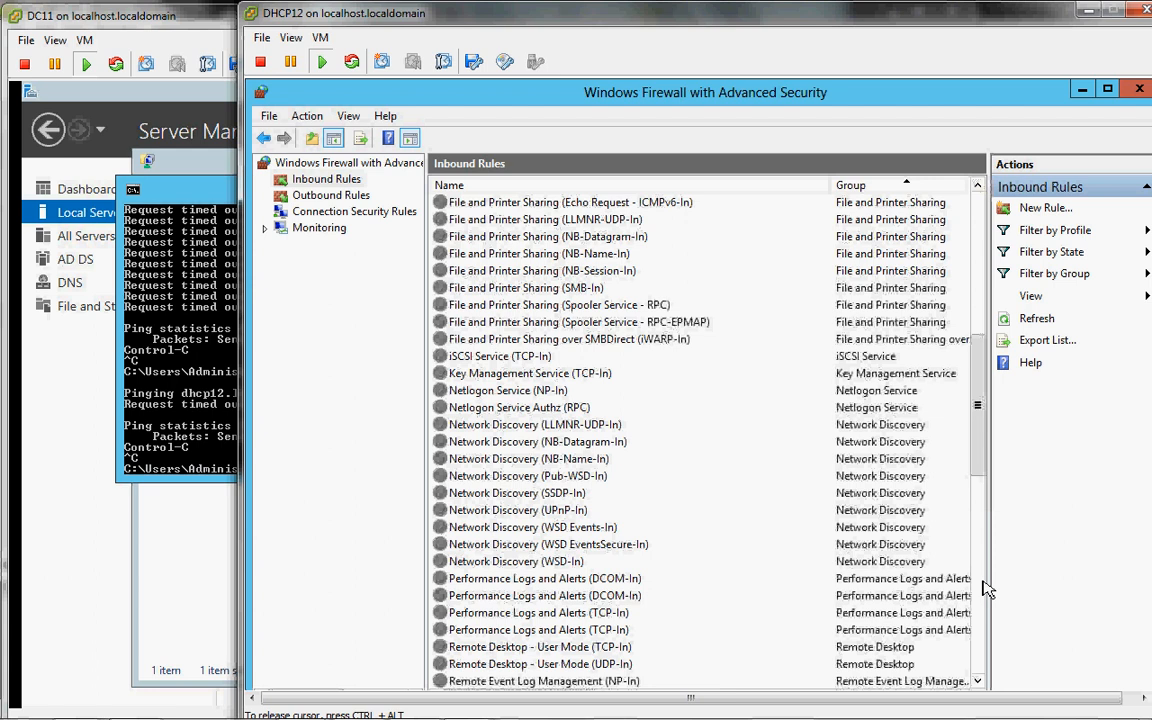
click(983, 589)
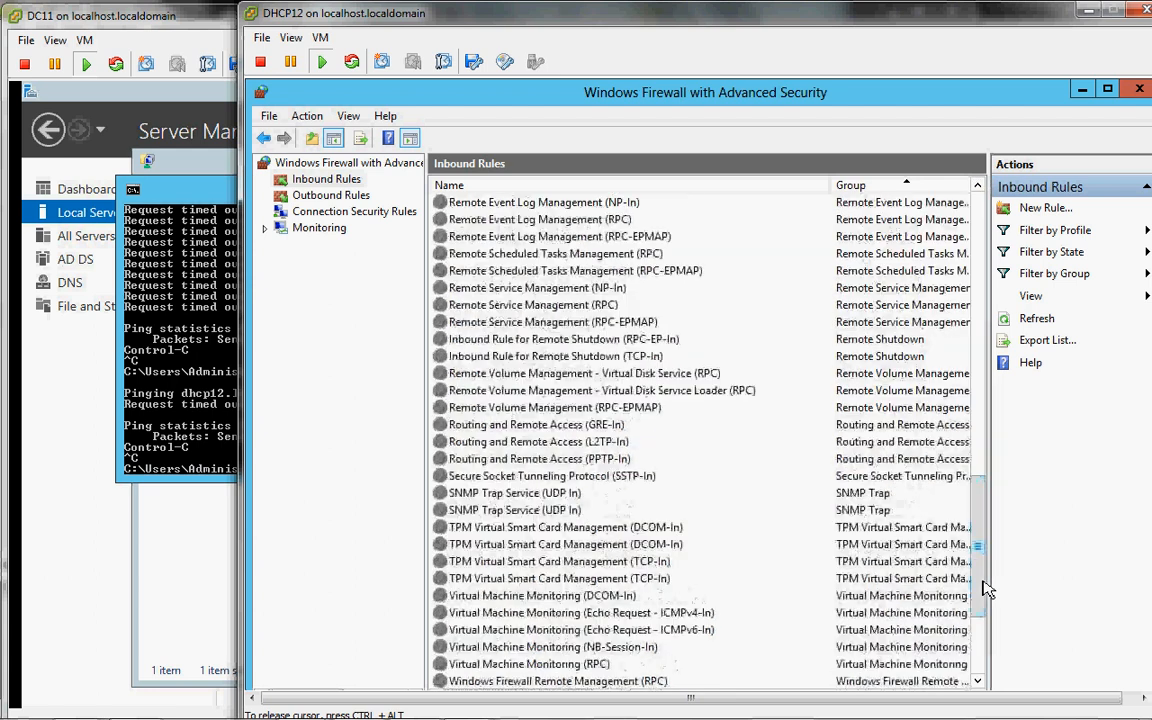
click(167, 573)
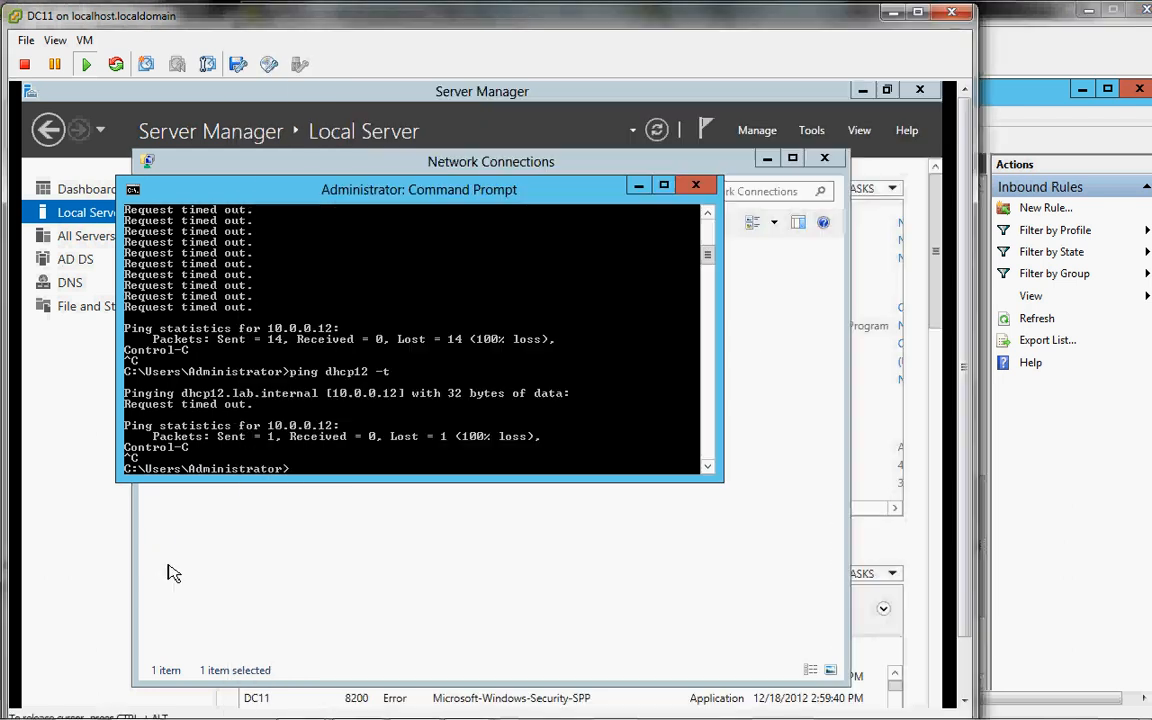
Step: On DC11, close Command Prompt and Network Connections and show the Server Manager Dashboard
click(695, 188)
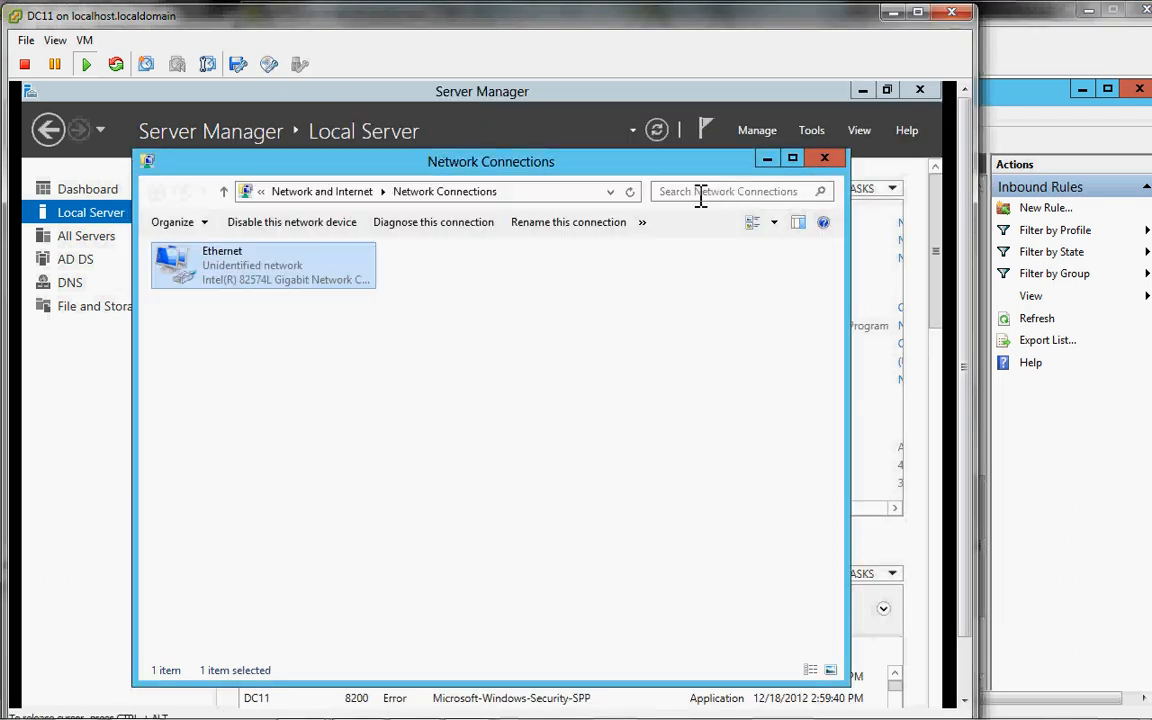
click(824, 158)
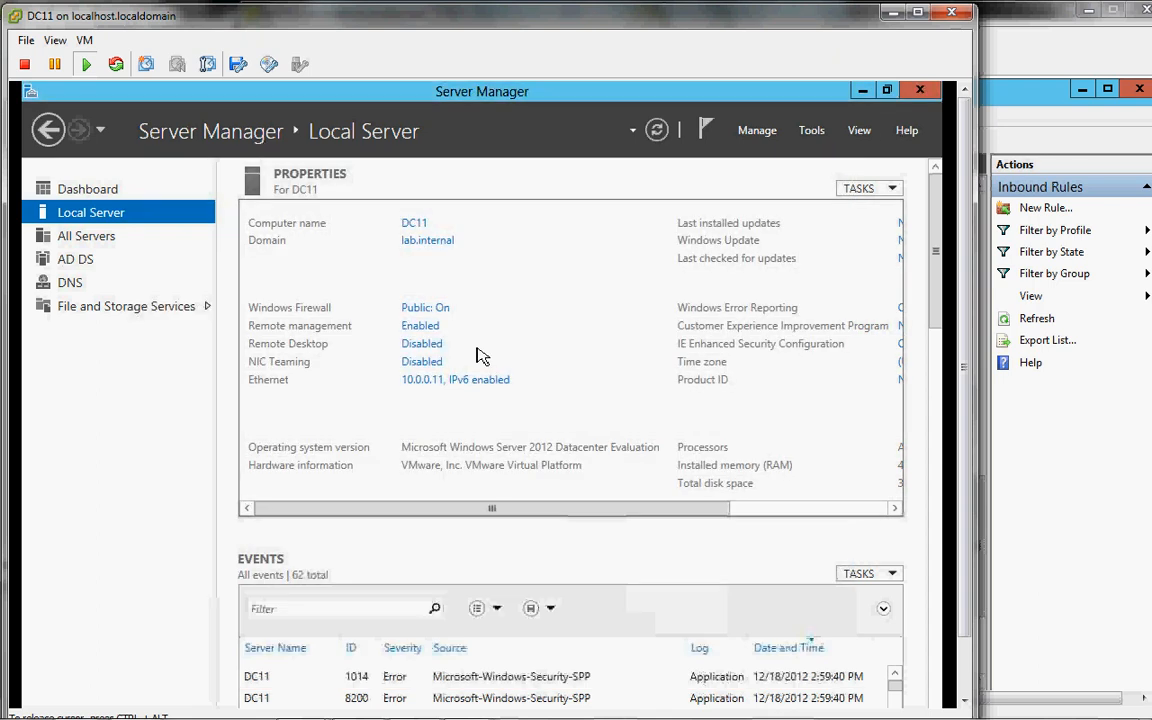
click(90, 192)
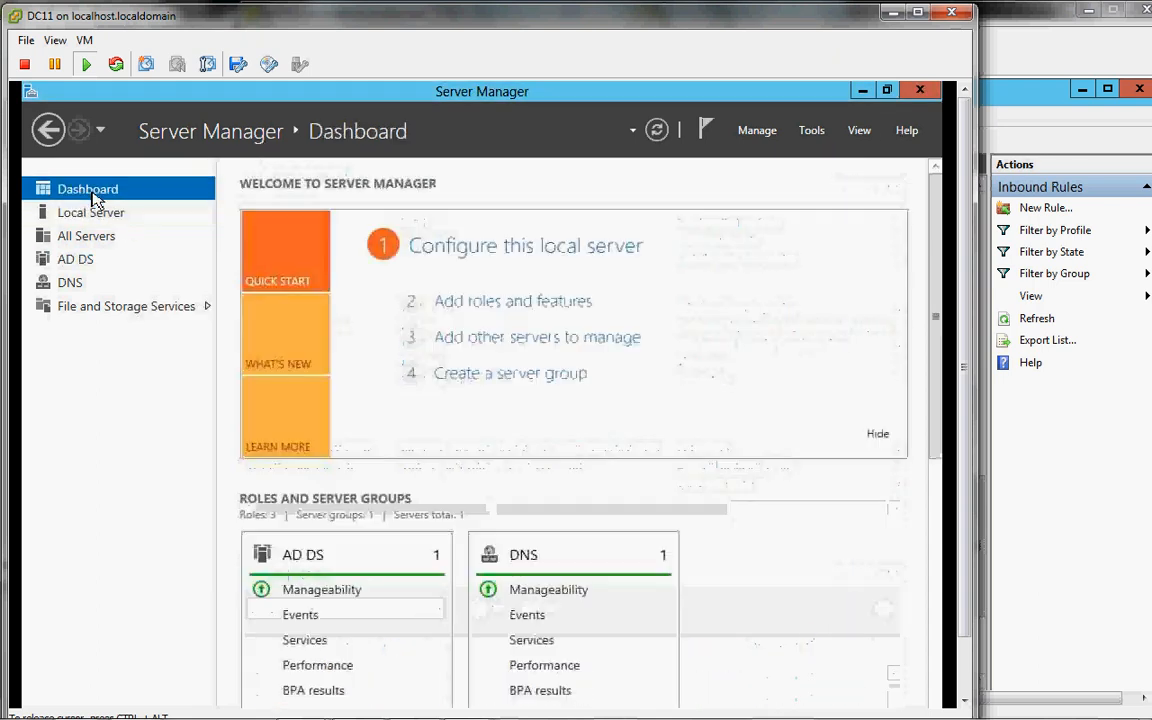
Step: Find DHCP12 in Active Directory, add it as a managed server, and list All Servers
click(566, 339)
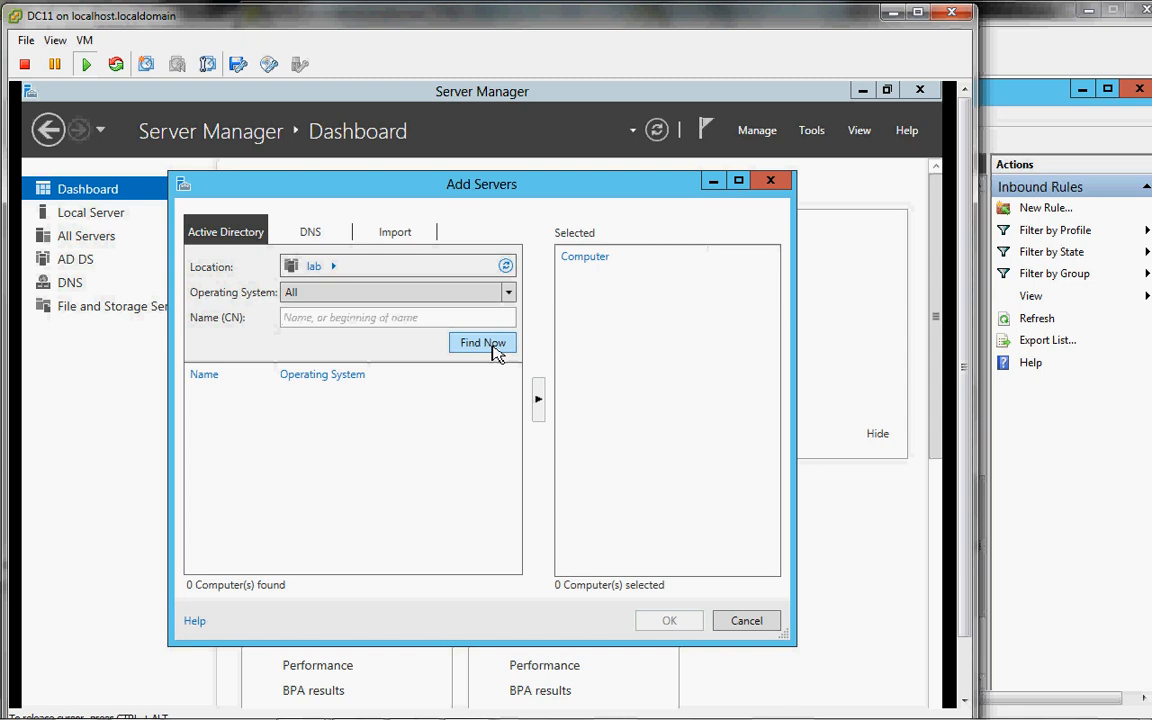
click(493, 345)
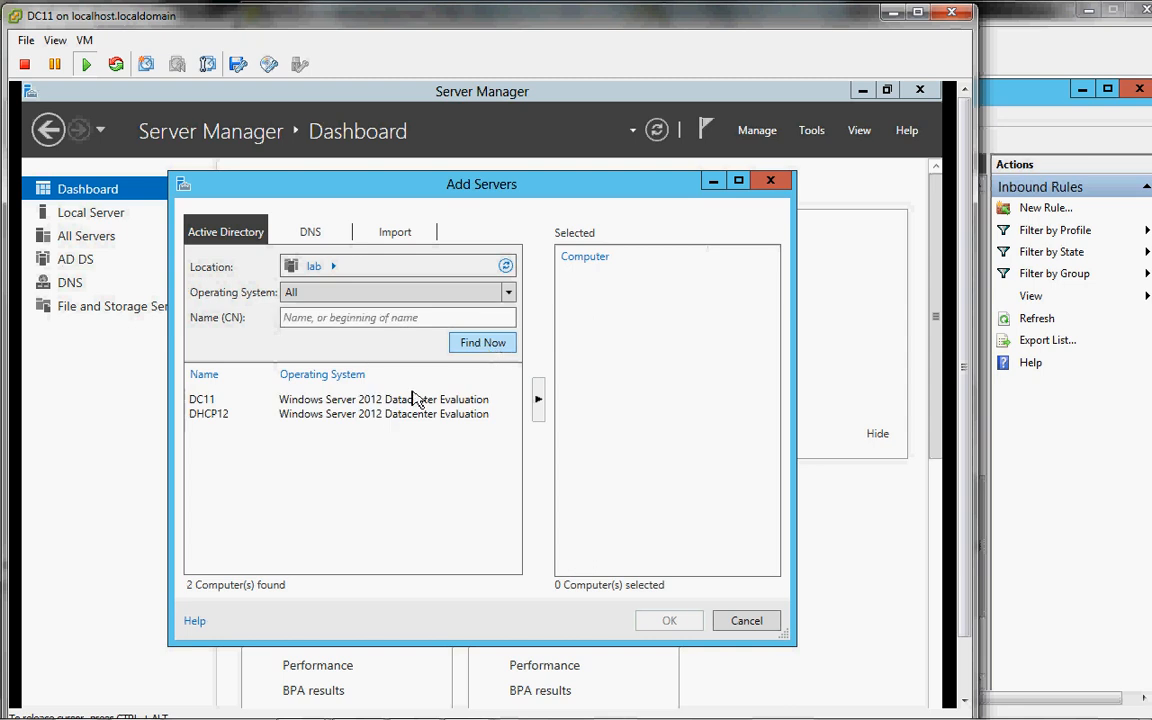
click(391, 415)
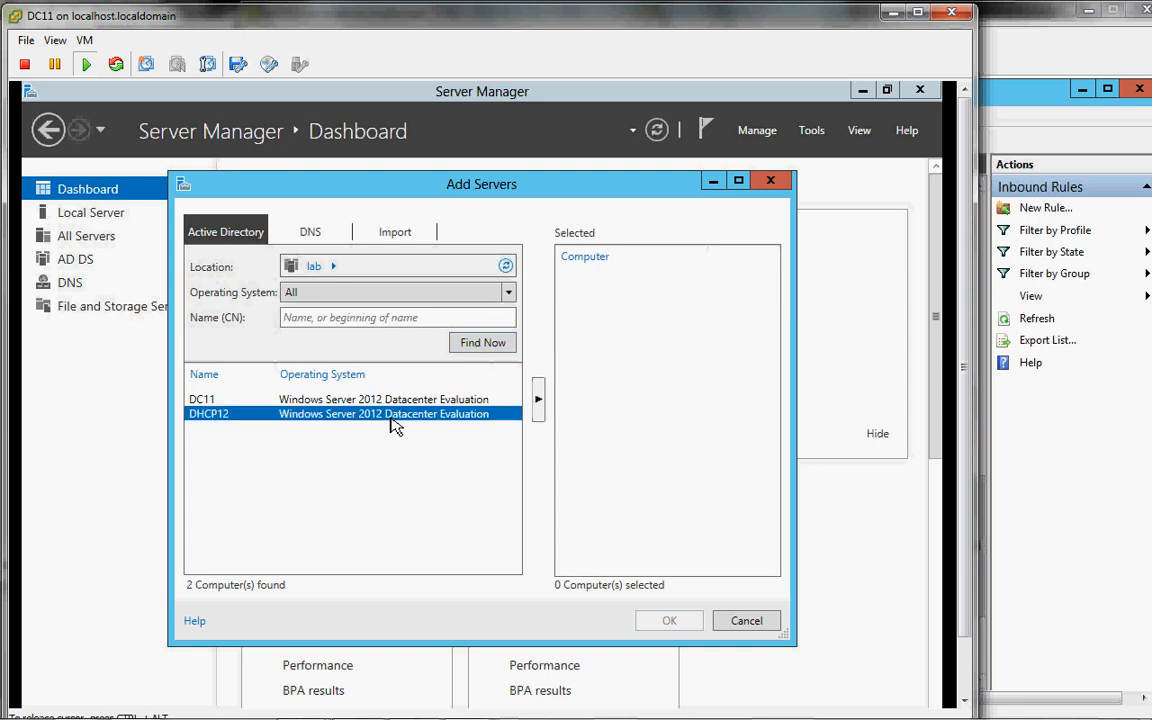
click(540, 402)
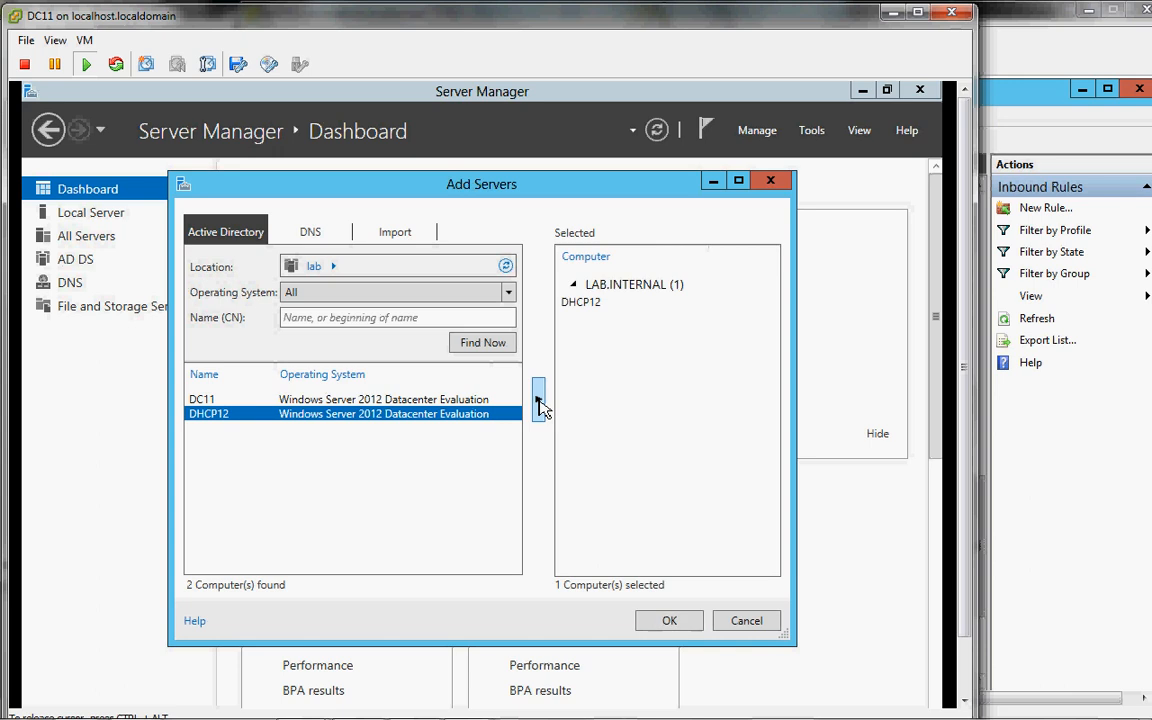
click(679, 621)
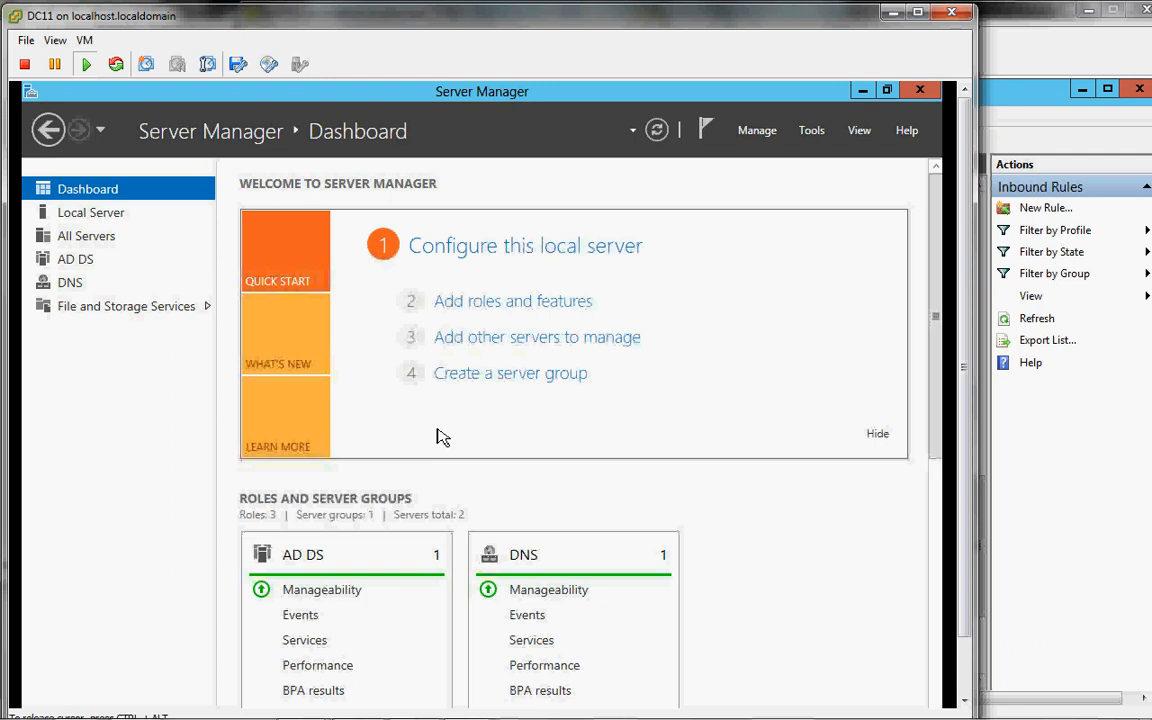
click(118, 250)
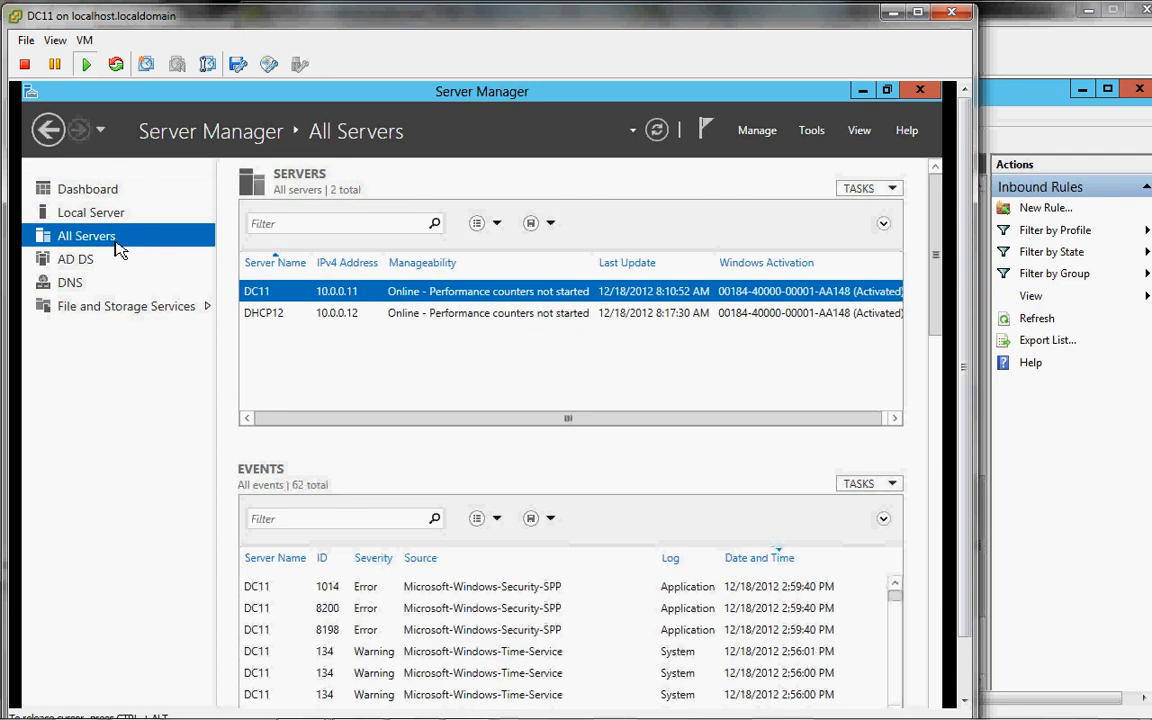
Step: Browse the AD DS, DNS and File Services pages, then All Servers showing DC11 and DHCP12
click(76, 260)
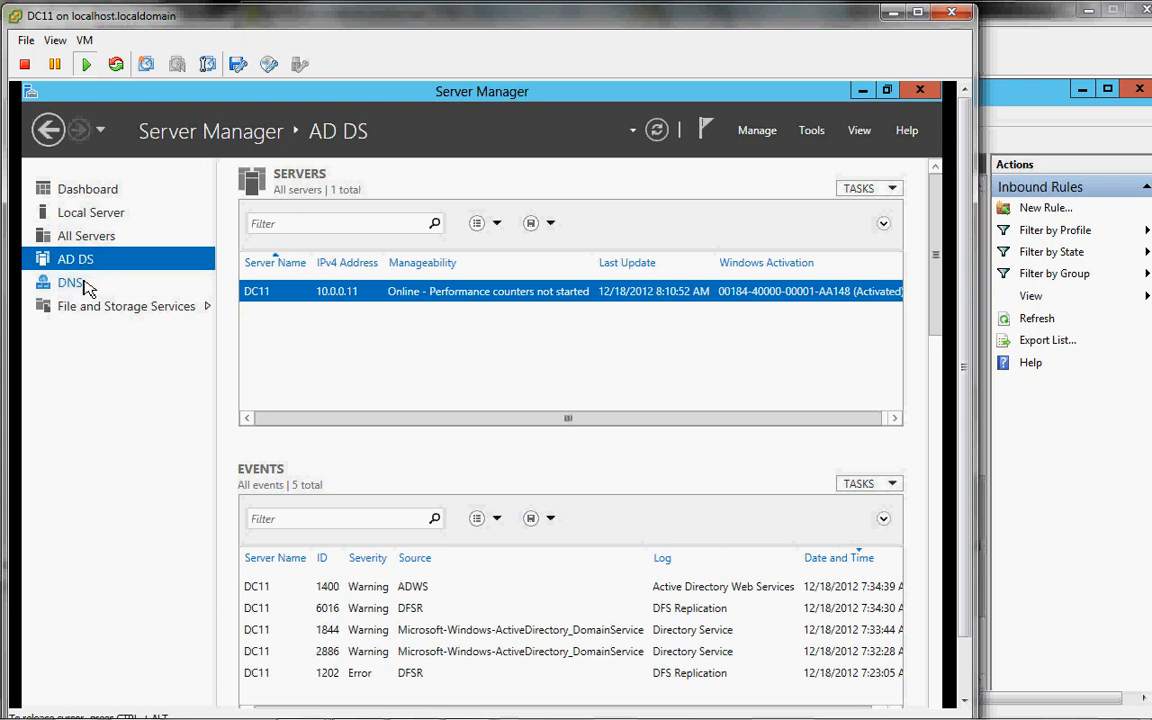
click(86, 287)
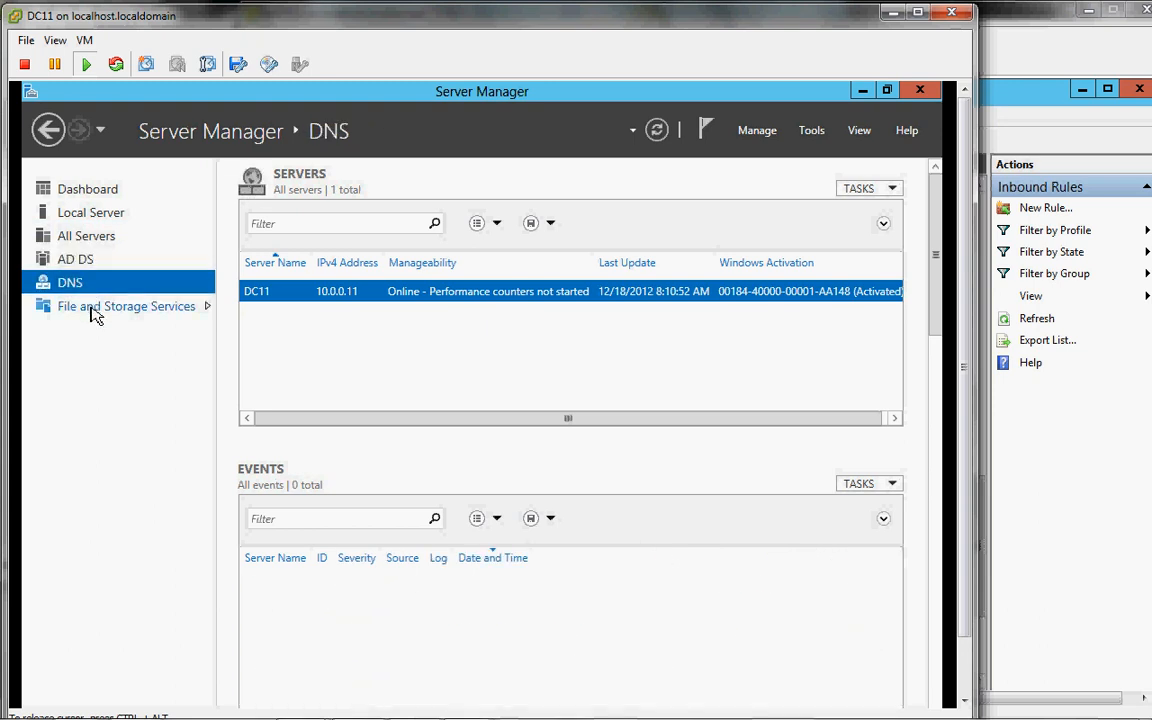
click(93, 314)
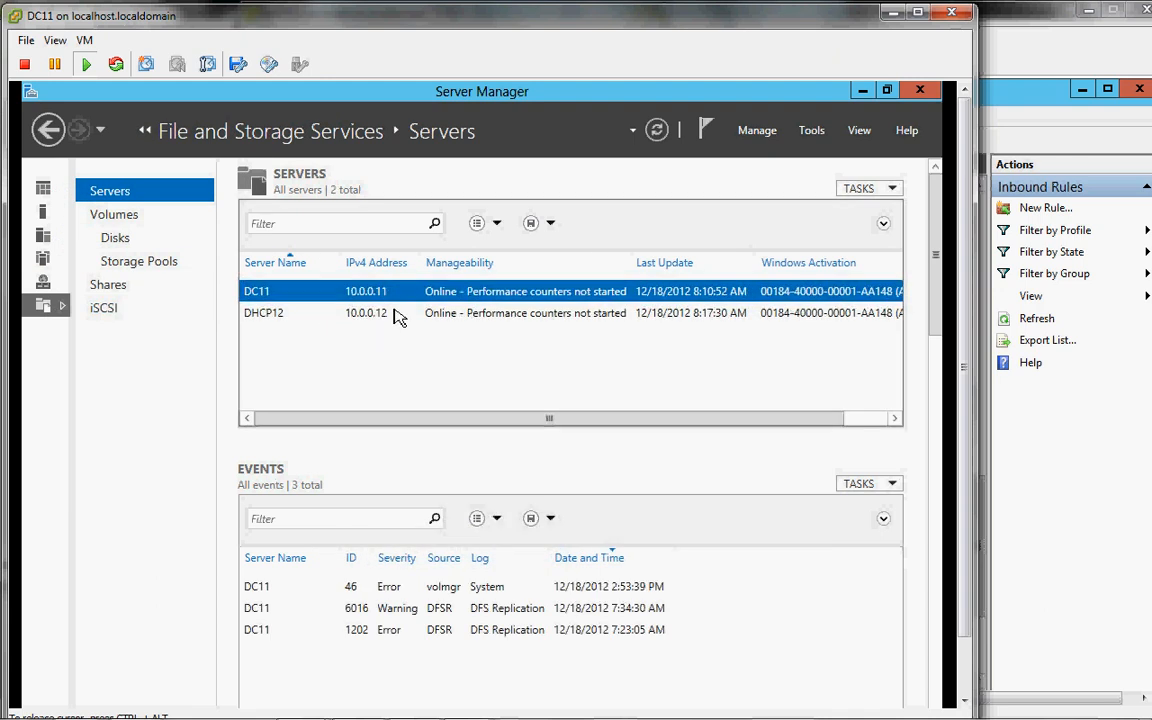
click(134, 218)
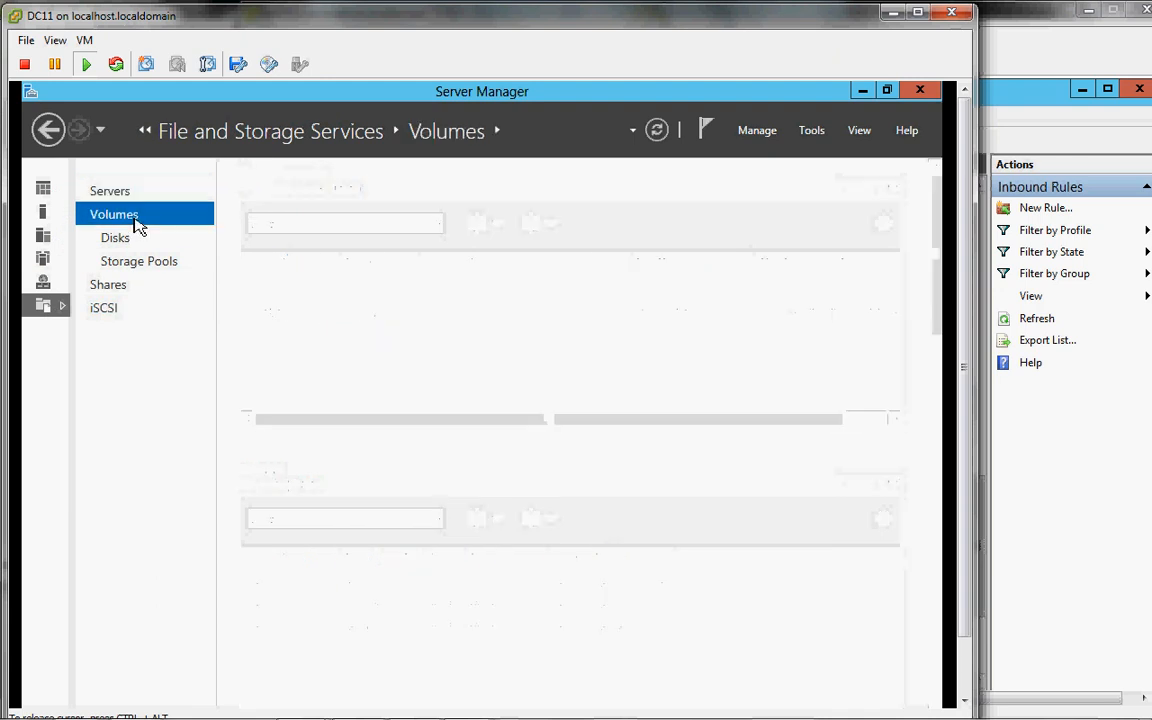
click(42, 192)
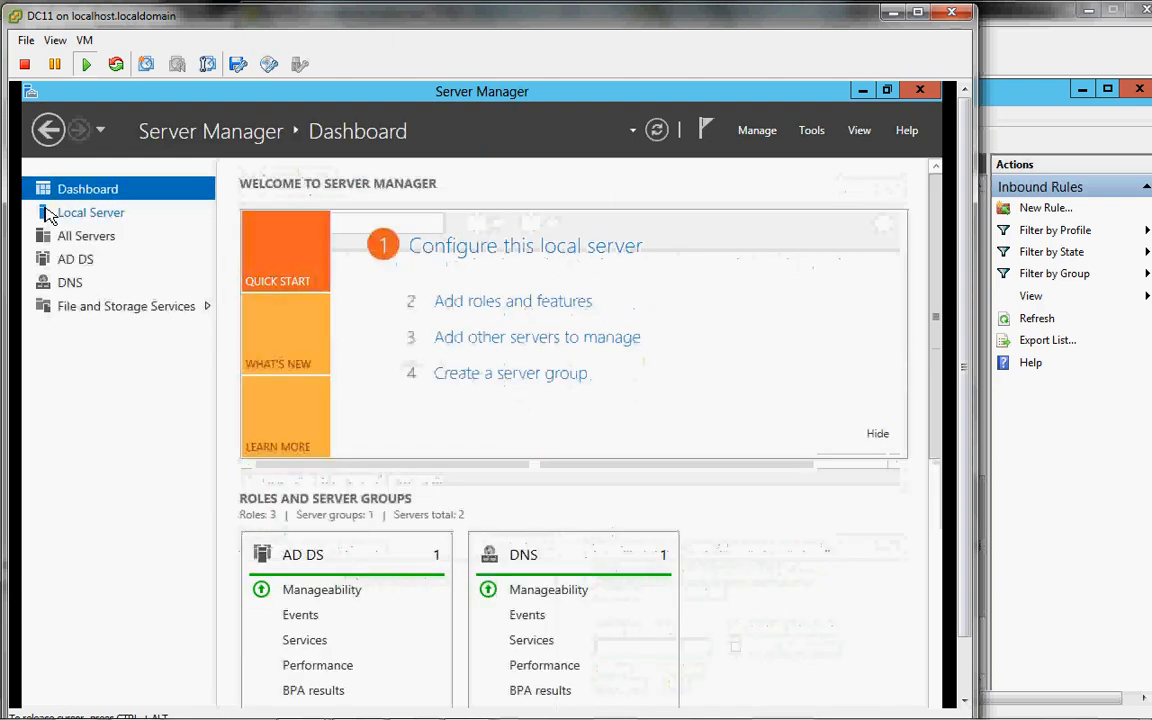
click(47, 213)
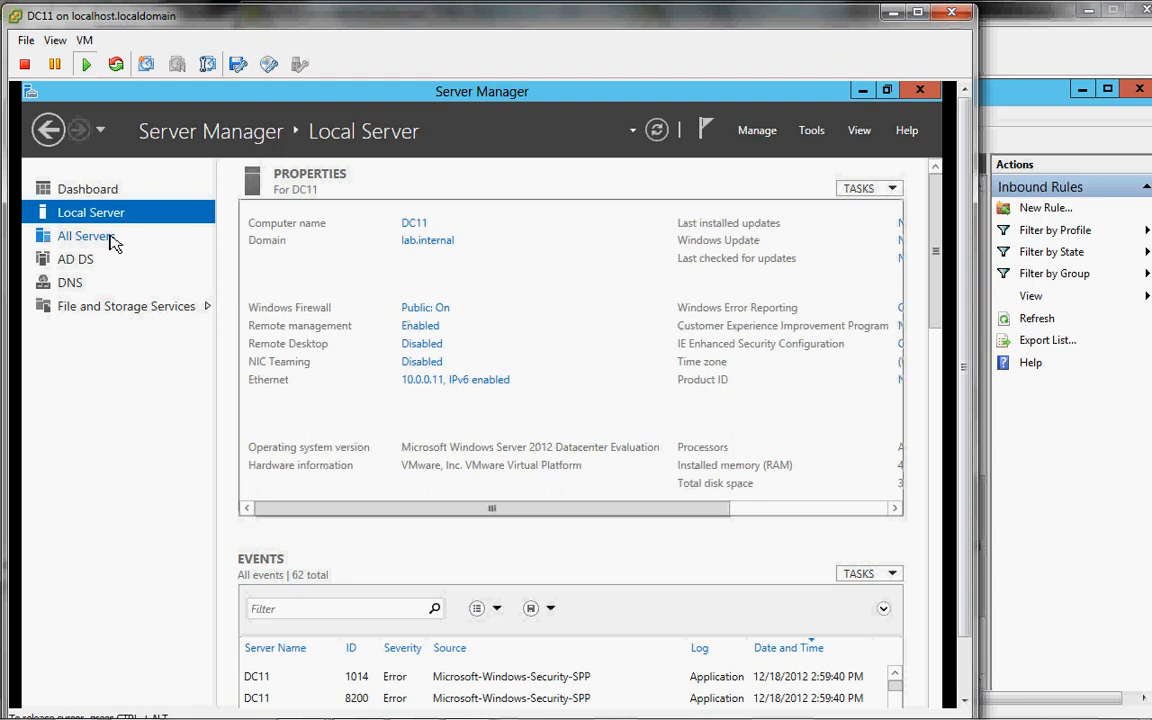
click(85, 236)
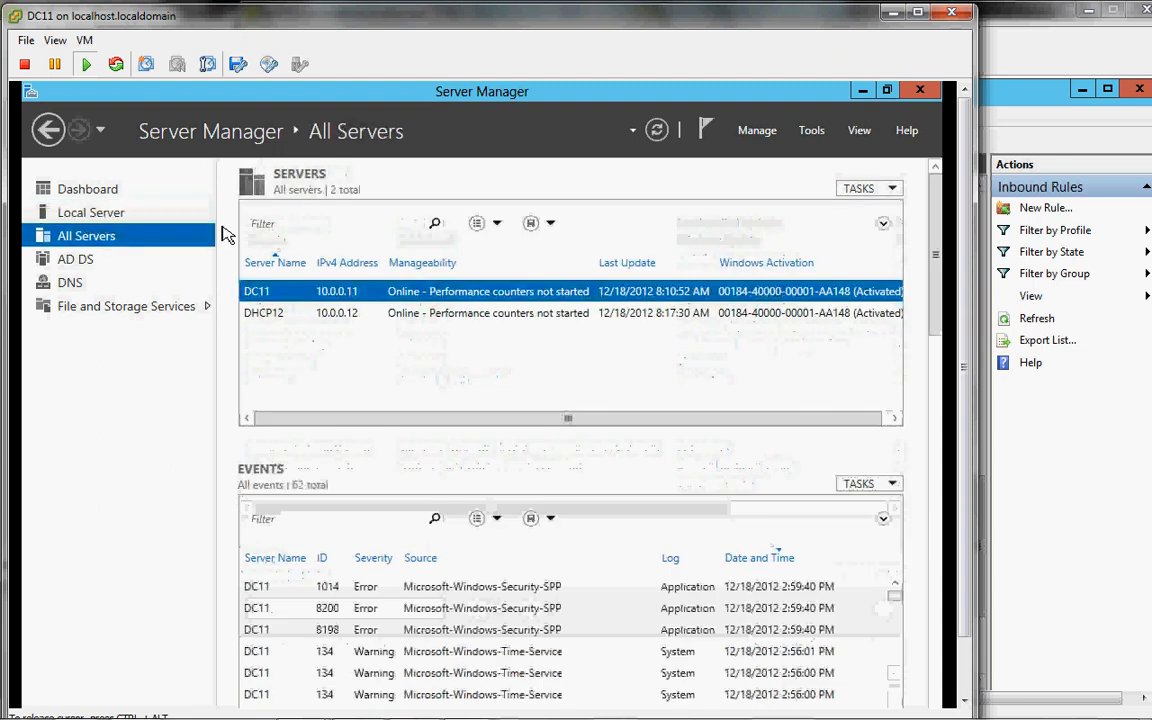
Step: Launch Add Roles and Features for DHCP12 and advance to role selection with DHCP12 as destination
right_click(350, 318)
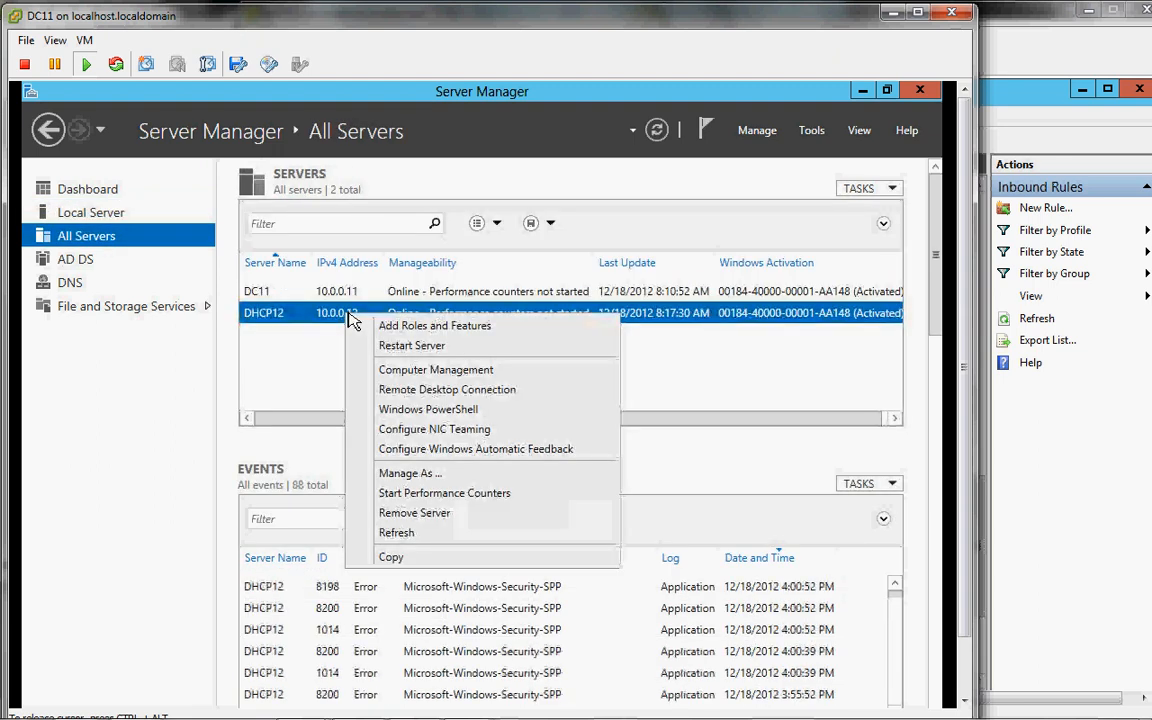
click(401, 330)
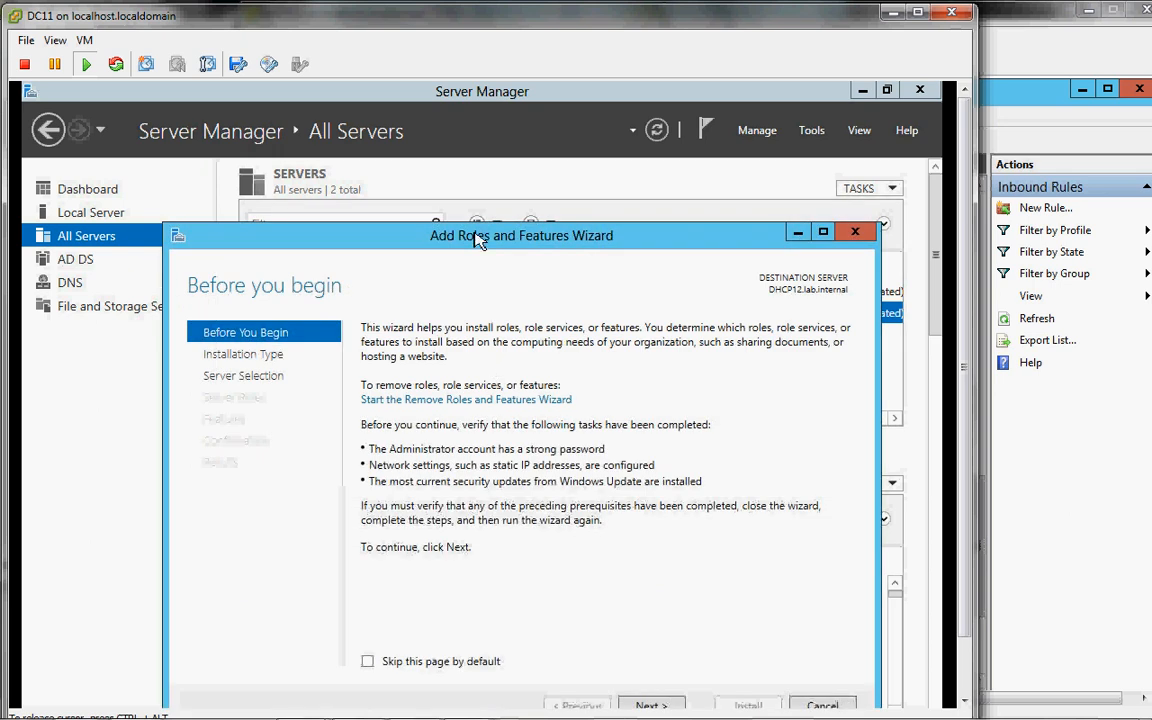
drag(429, 231, 408, 93)
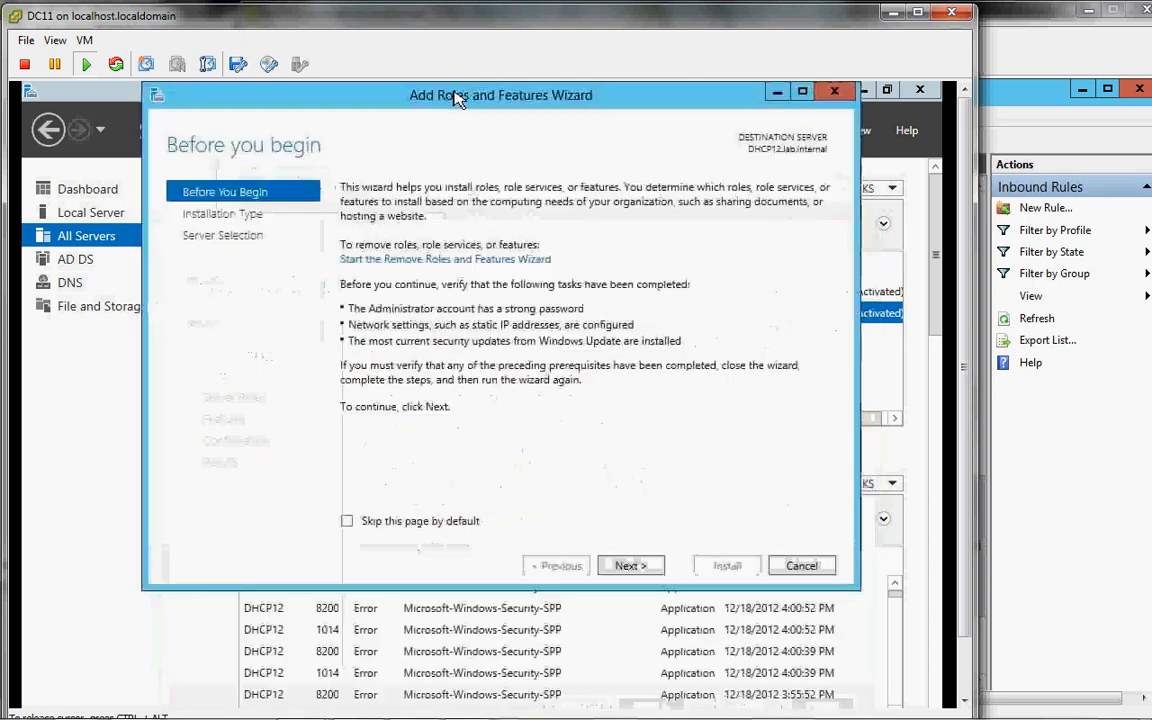
click(629, 566)
click(629, 566)
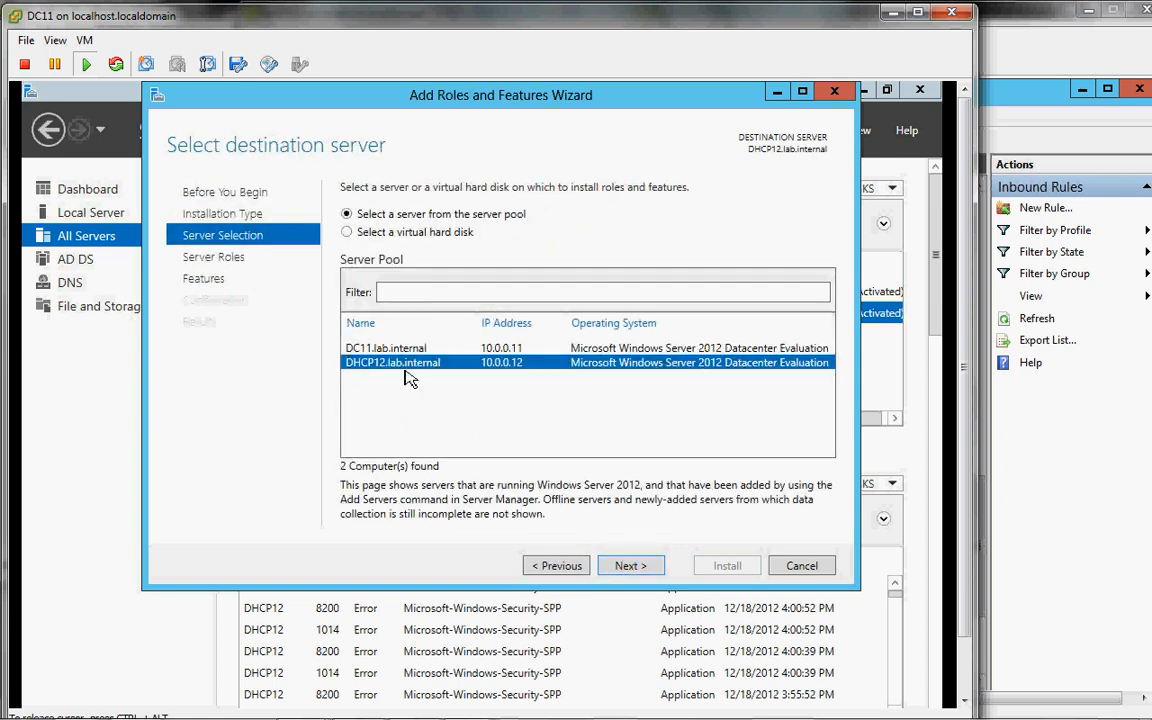
click(630, 566)
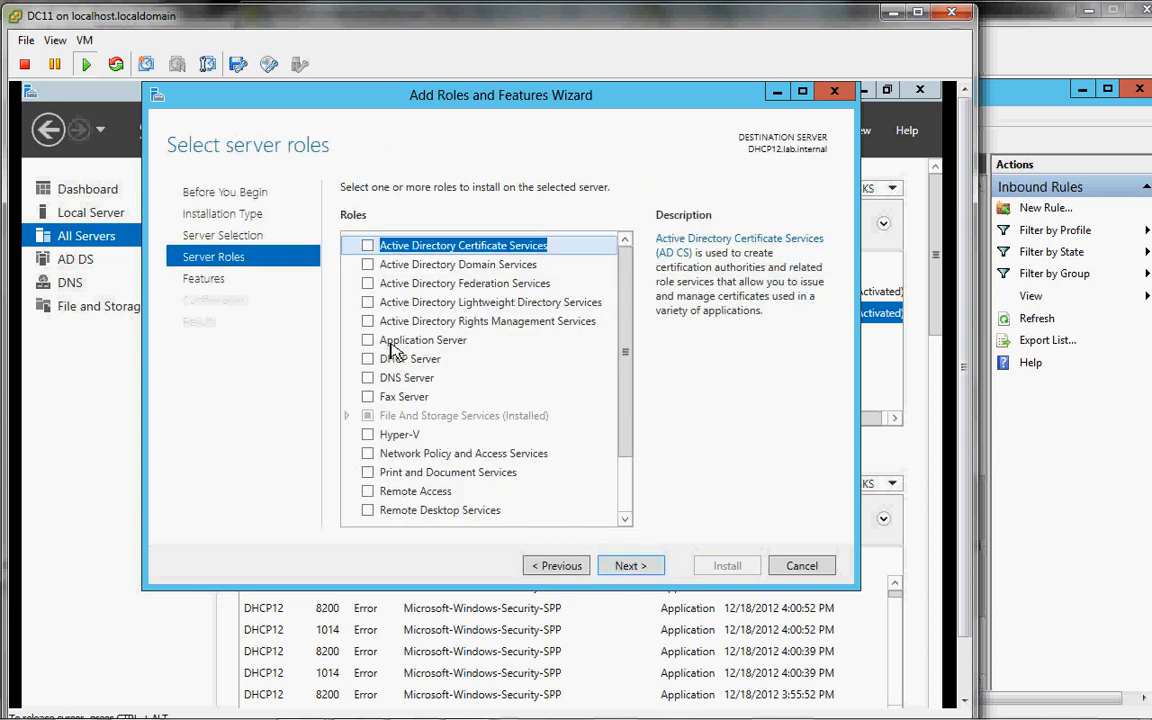
Step: Select the DHCP Server role with its management tools and start the installation
click(370, 359)
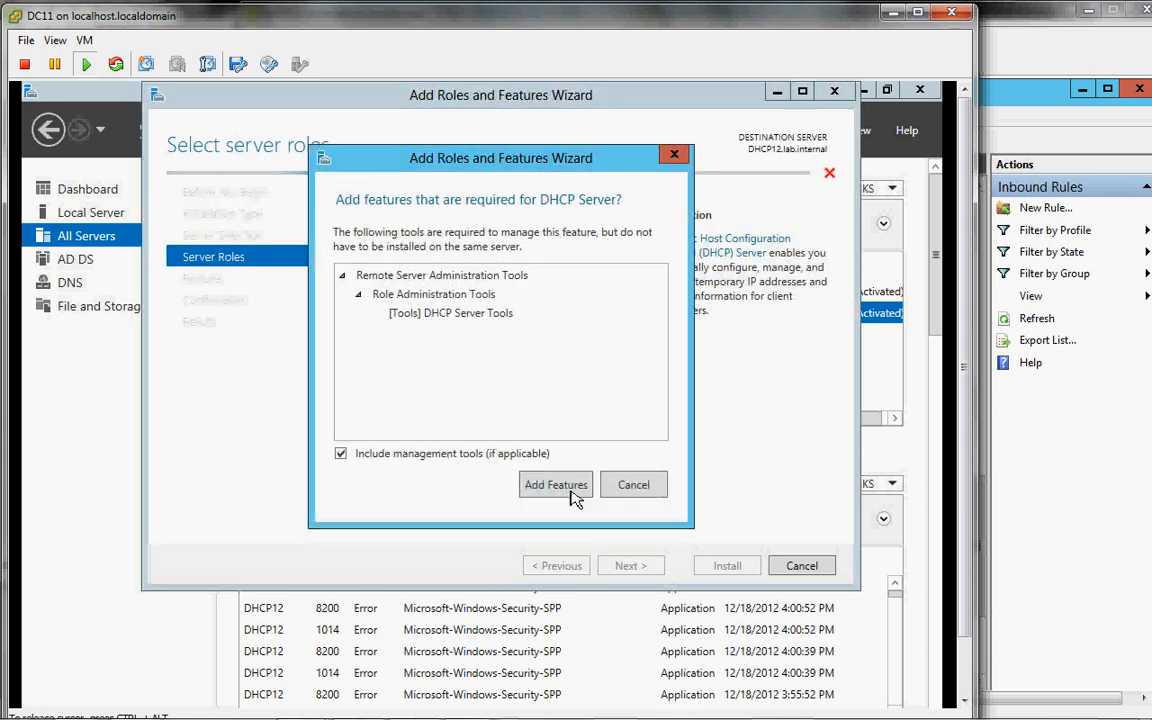
click(556, 485)
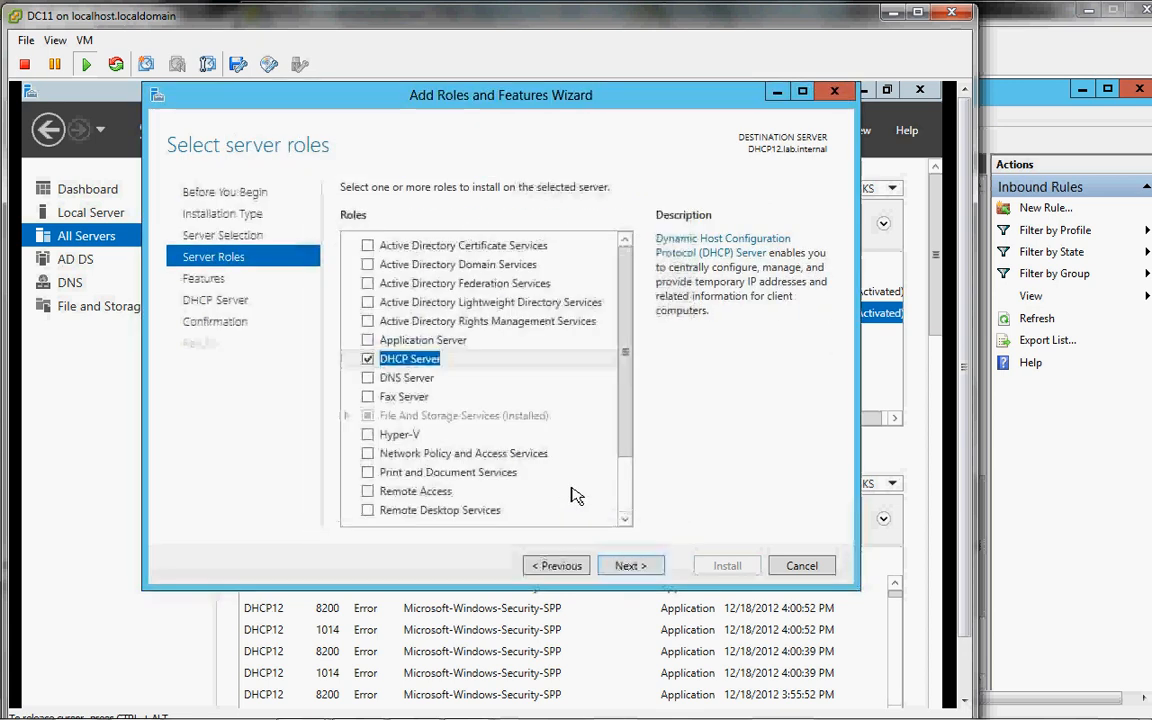
click(630, 566)
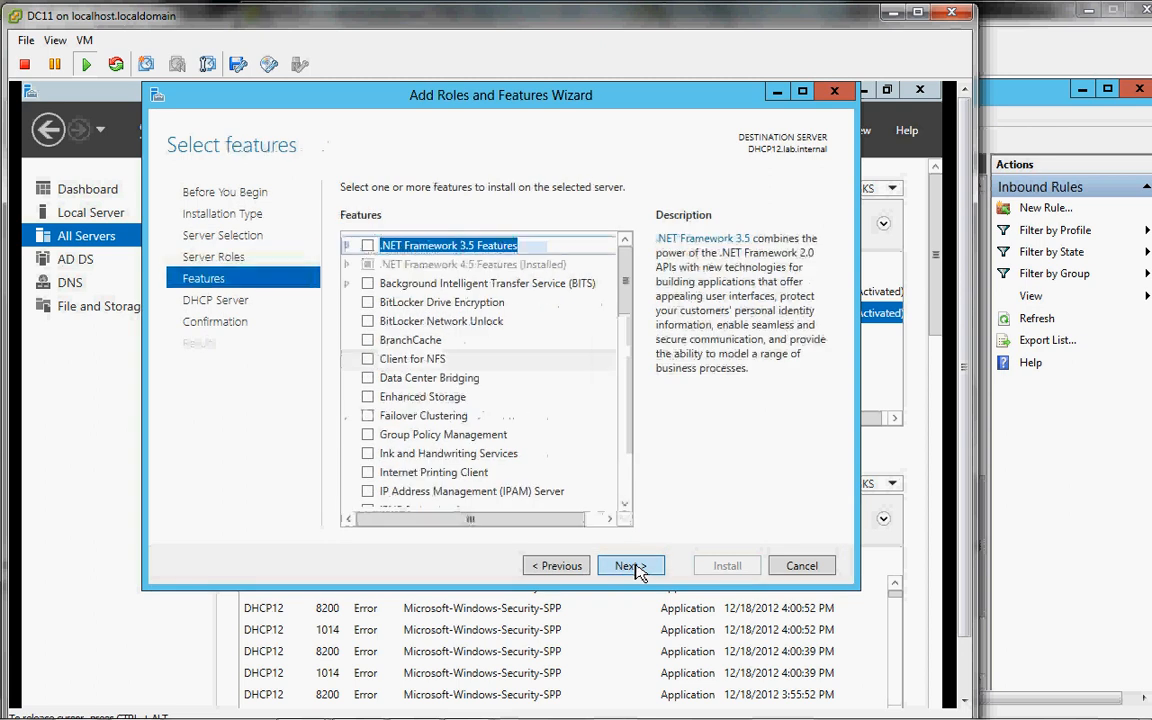
click(630, 566)
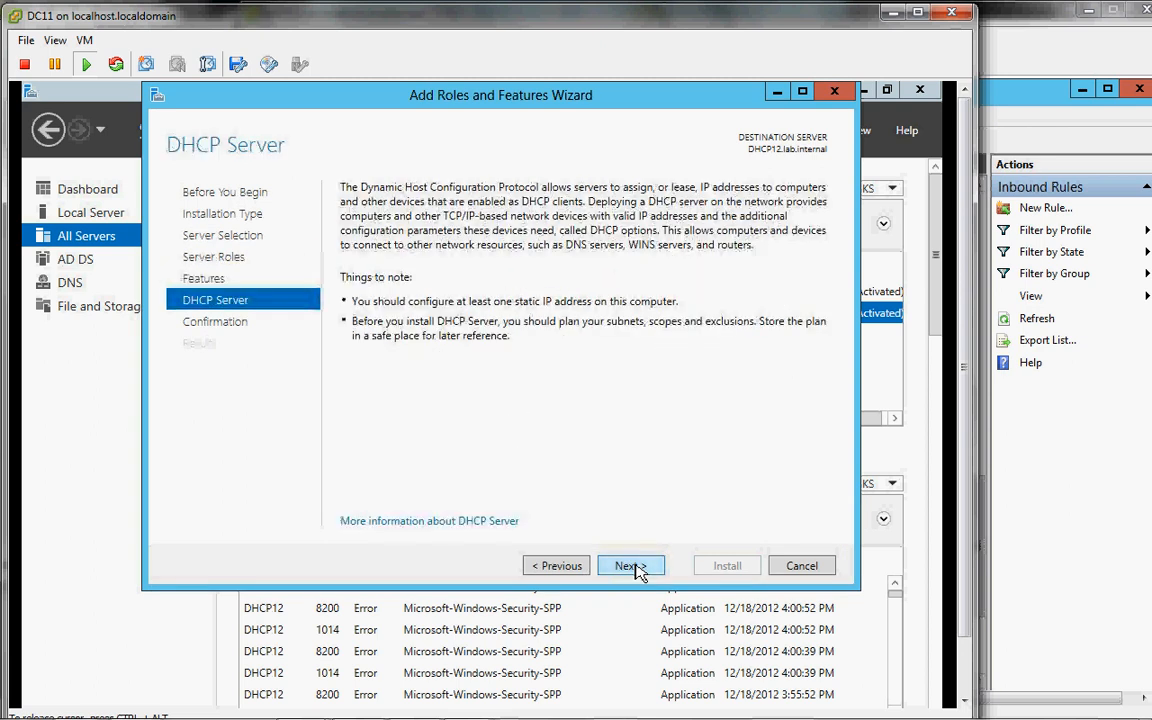
click(638, 571)
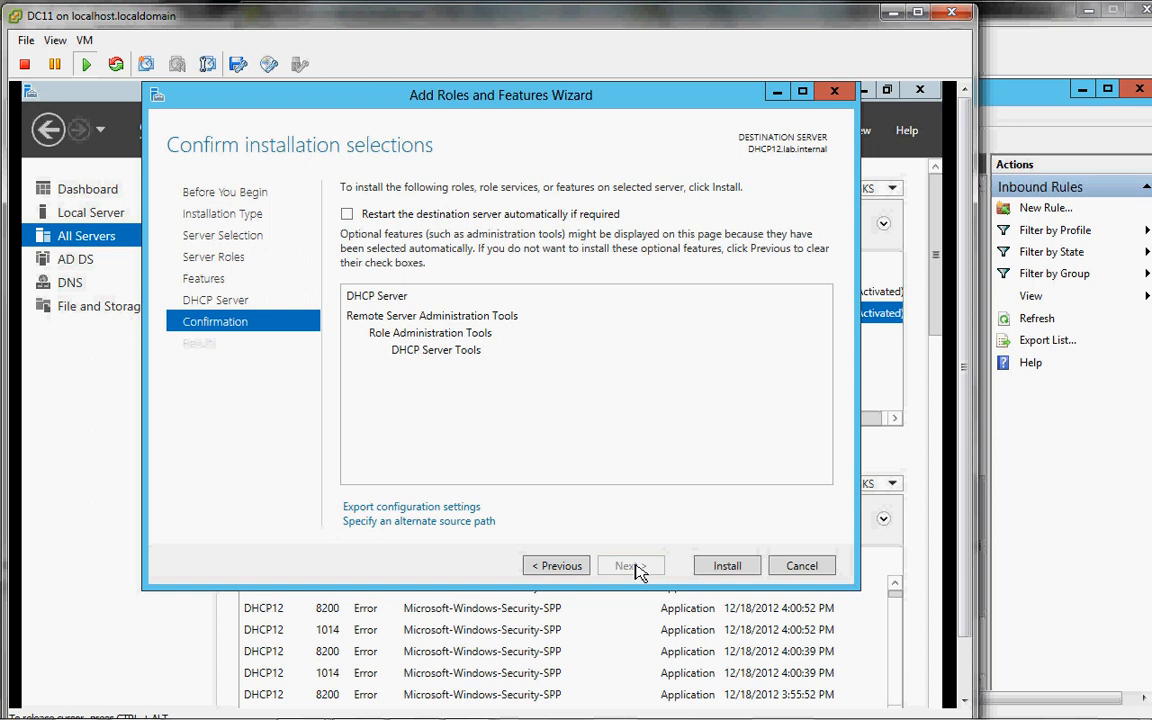
click(712, 564)
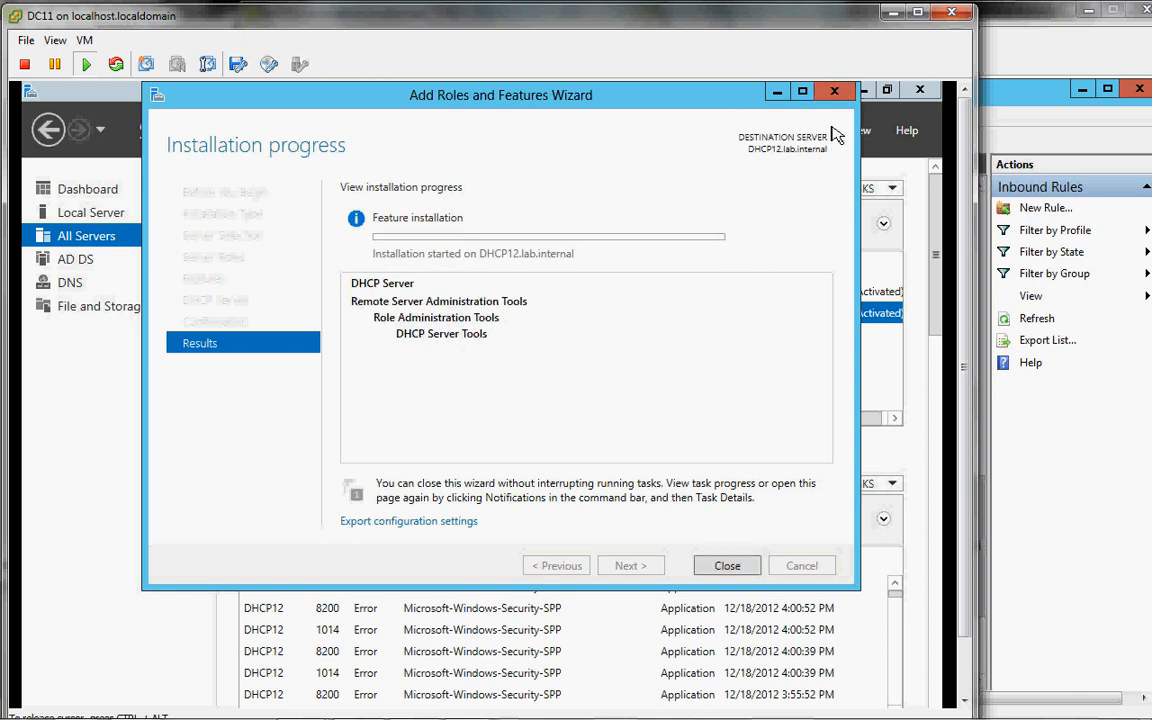
Step: Close the installation wizard and DNS Manager, then select DC11 in the server list
click(835, 91)
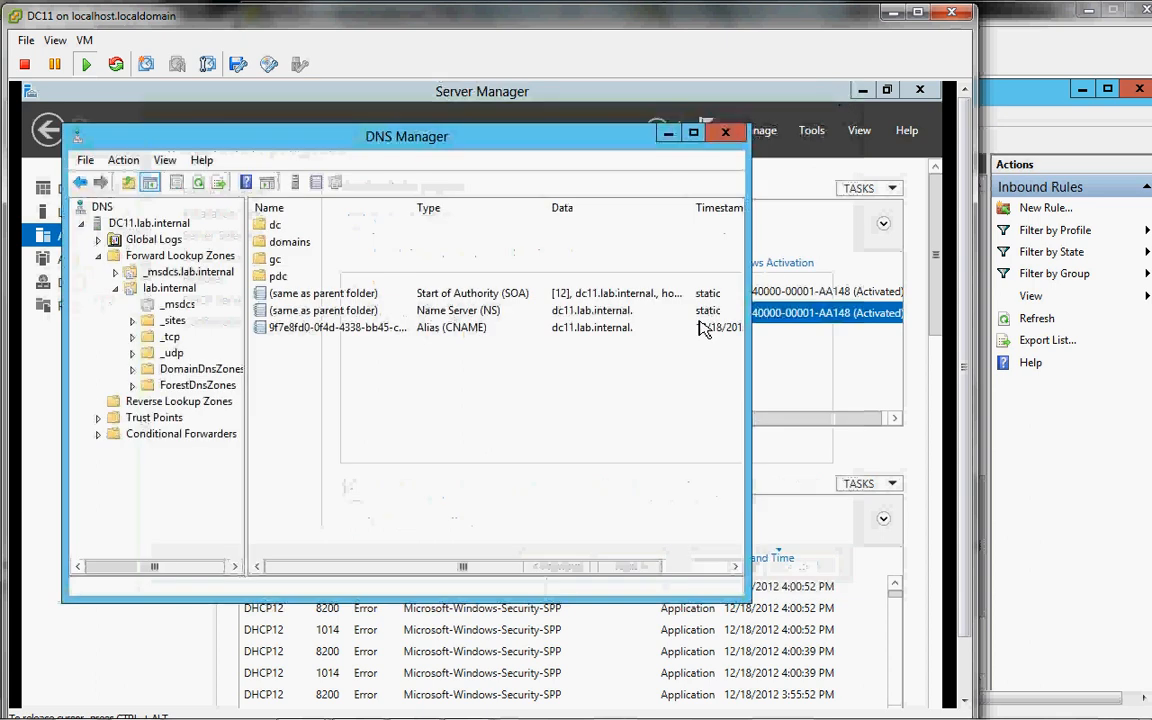
click(726, 134)
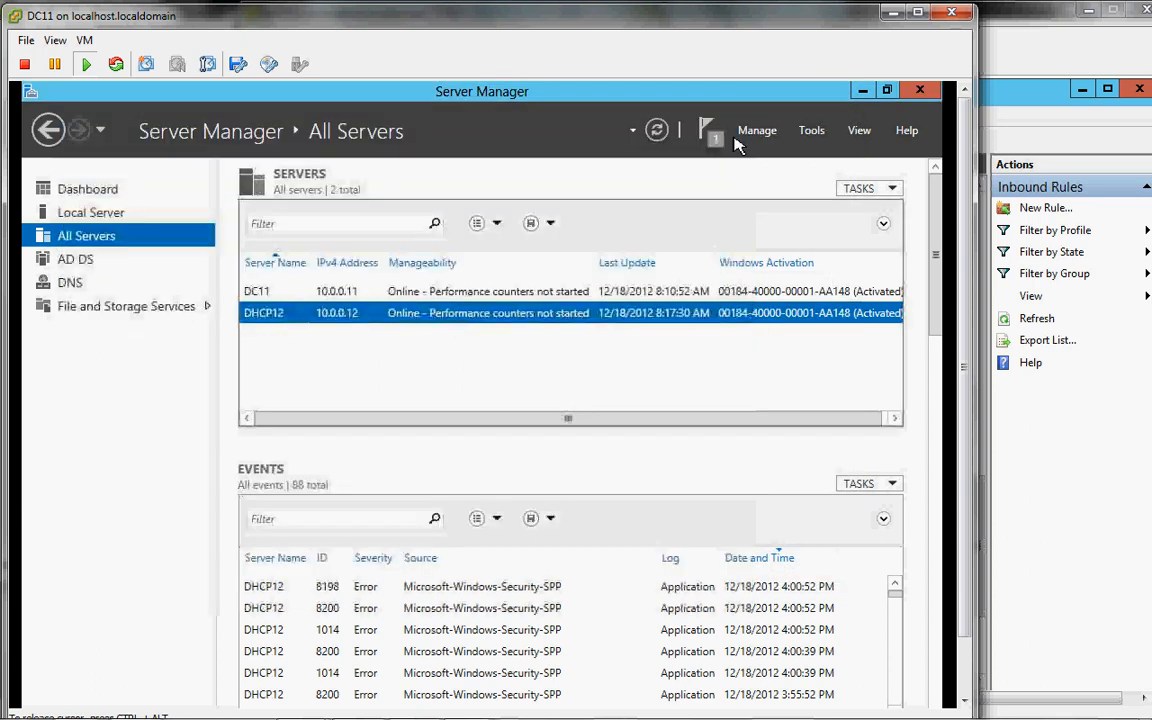
click(516, 293)
Step: Launch Add Roles and Features for DC11 and advance to Features without adding roles
right_click(516, 298)
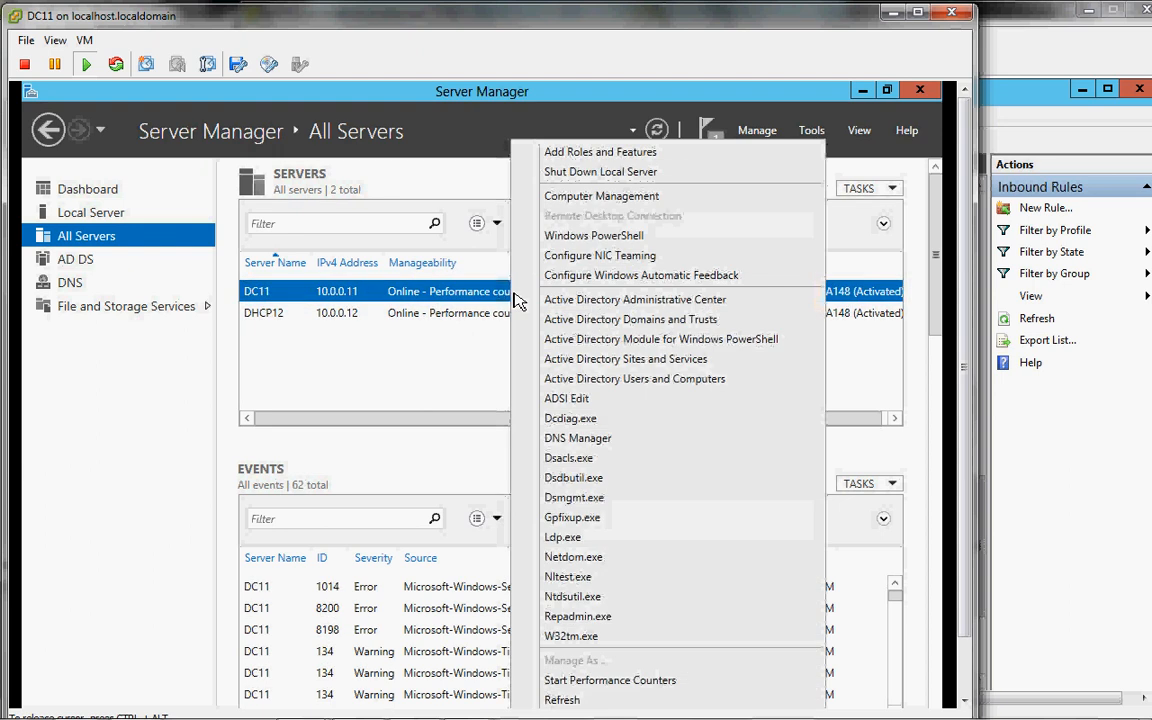
click(590, 153)
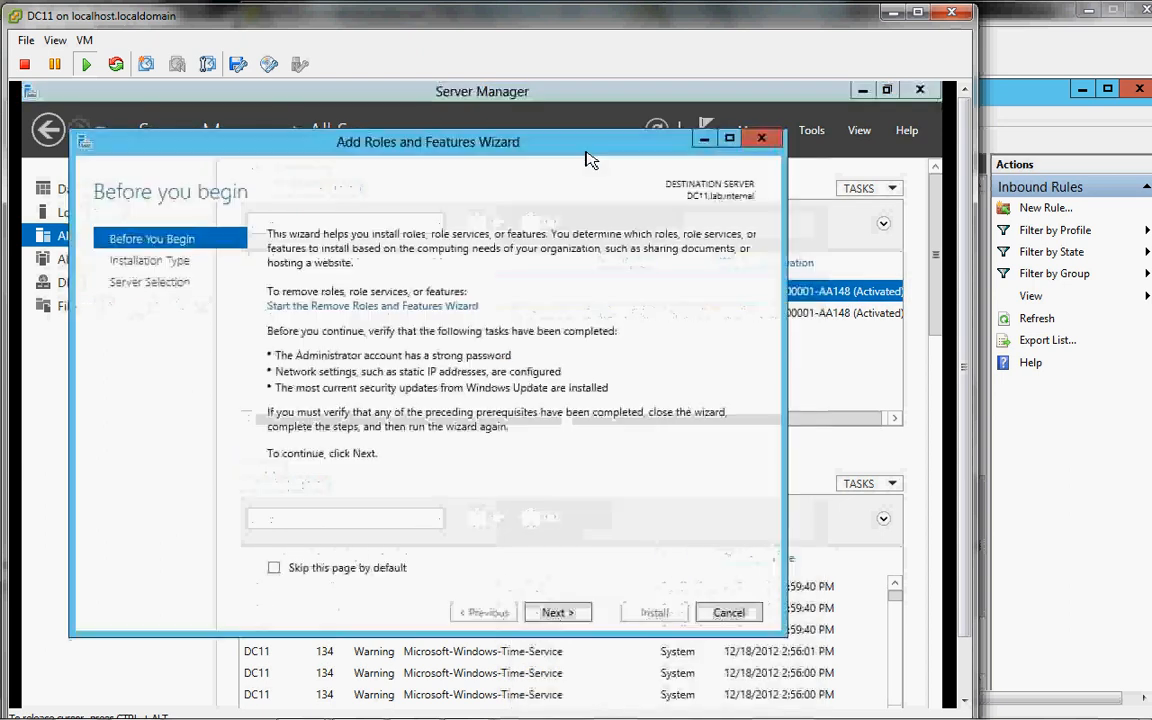
click(557, 613)
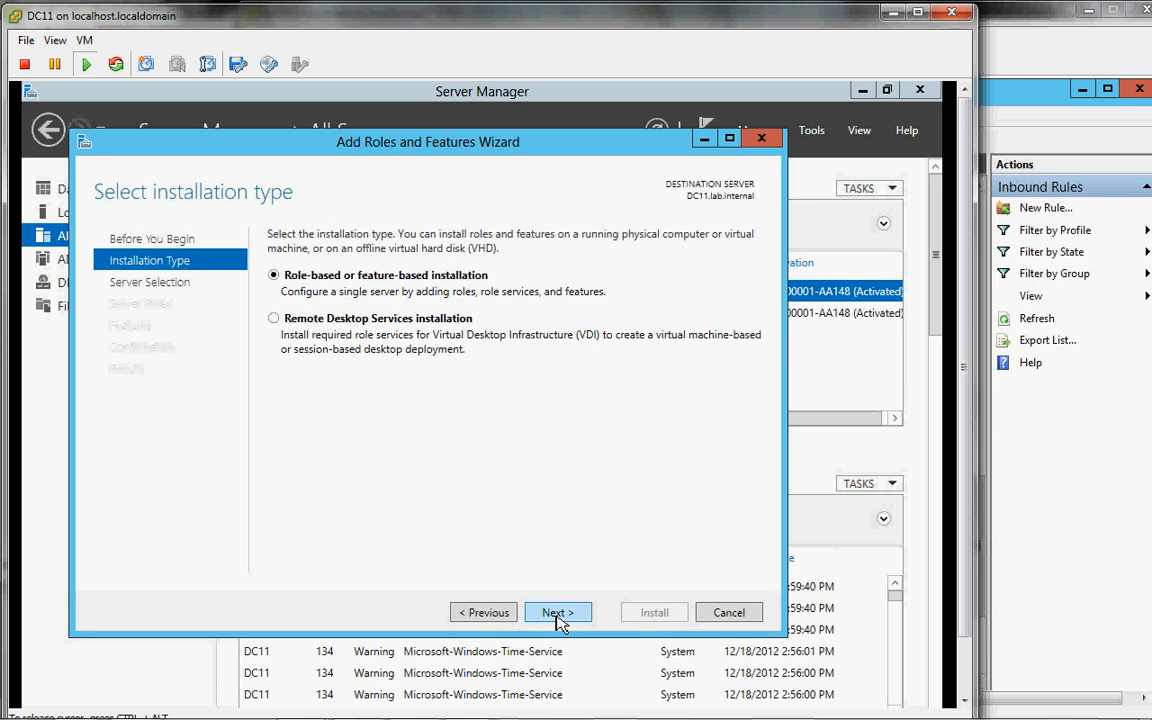
click(558, 613)
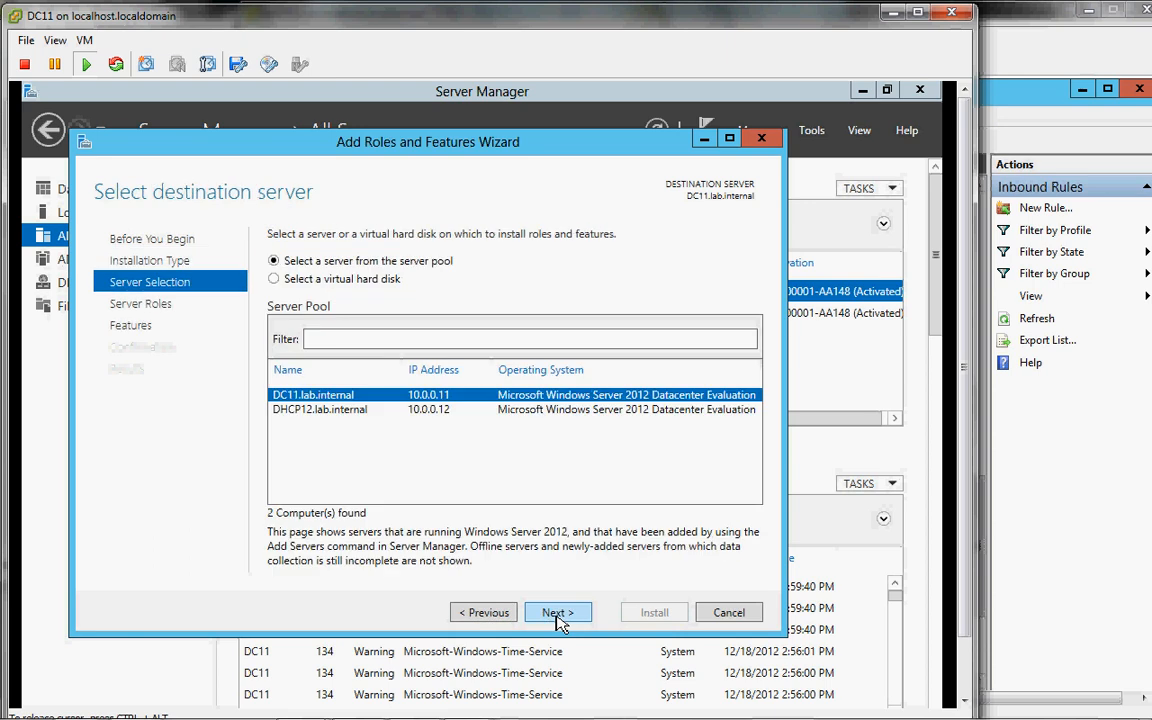
click(557, 613)
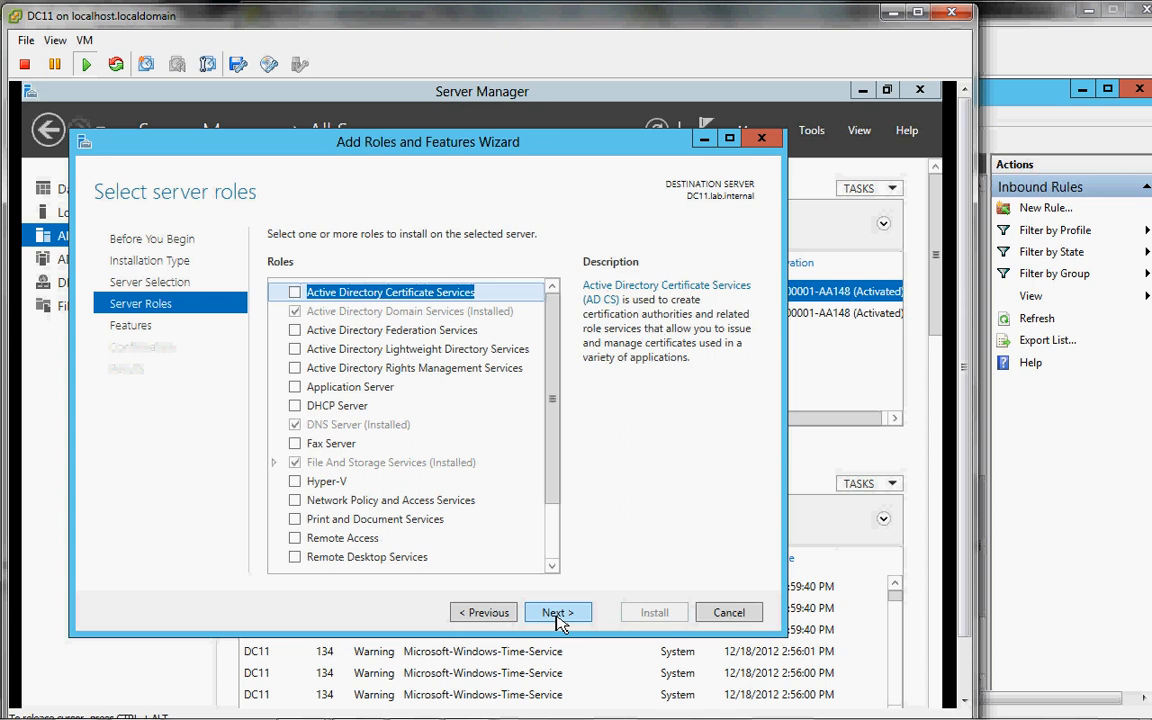
click(557, 613)
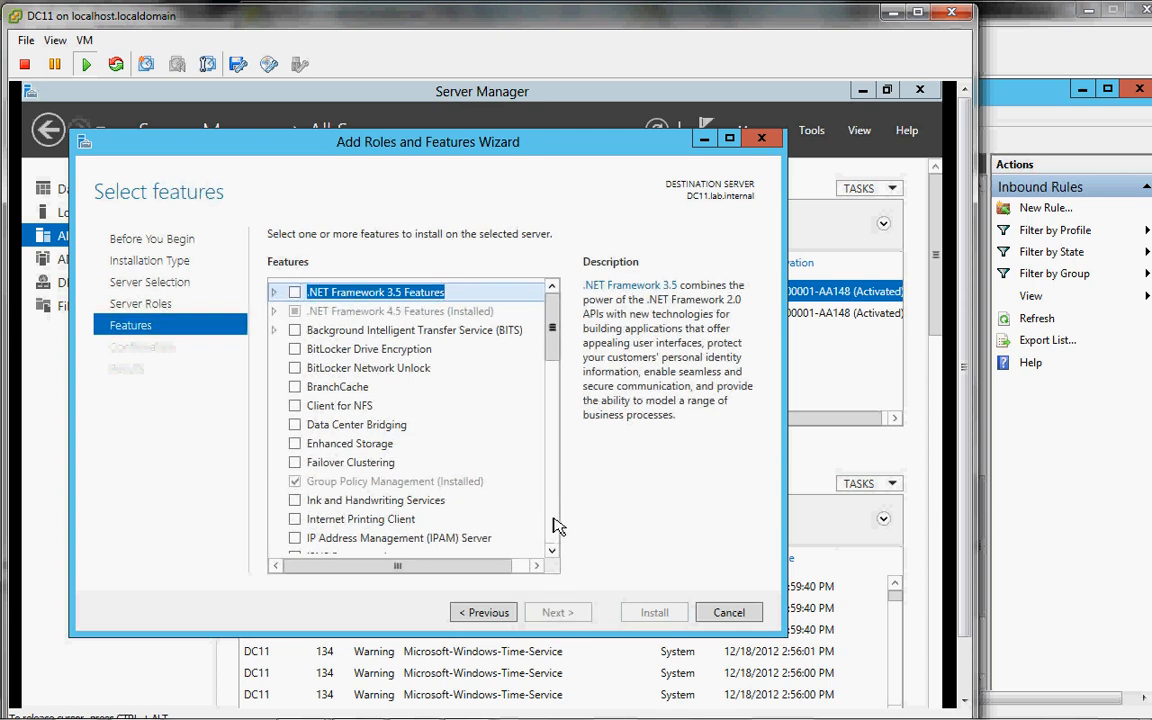
Step: Expand Remote Server Administration Tools and Role Administration Tools in the feature list
scroll(558, 525, down, 5)
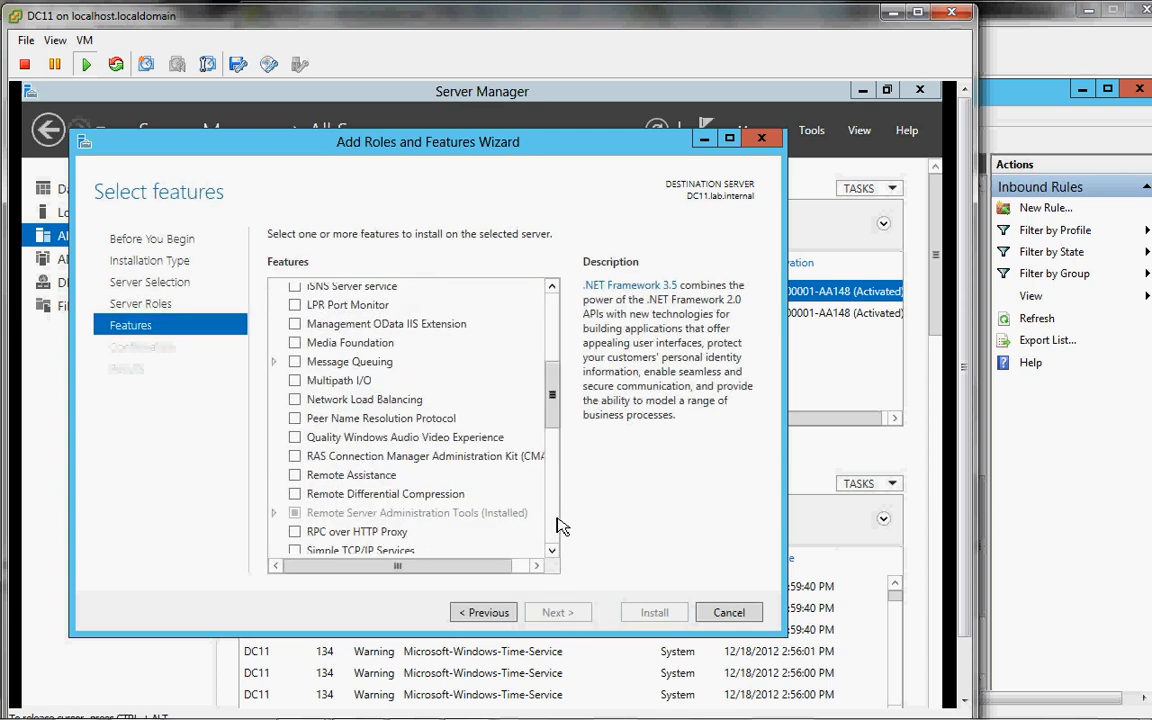
click(274, 512)
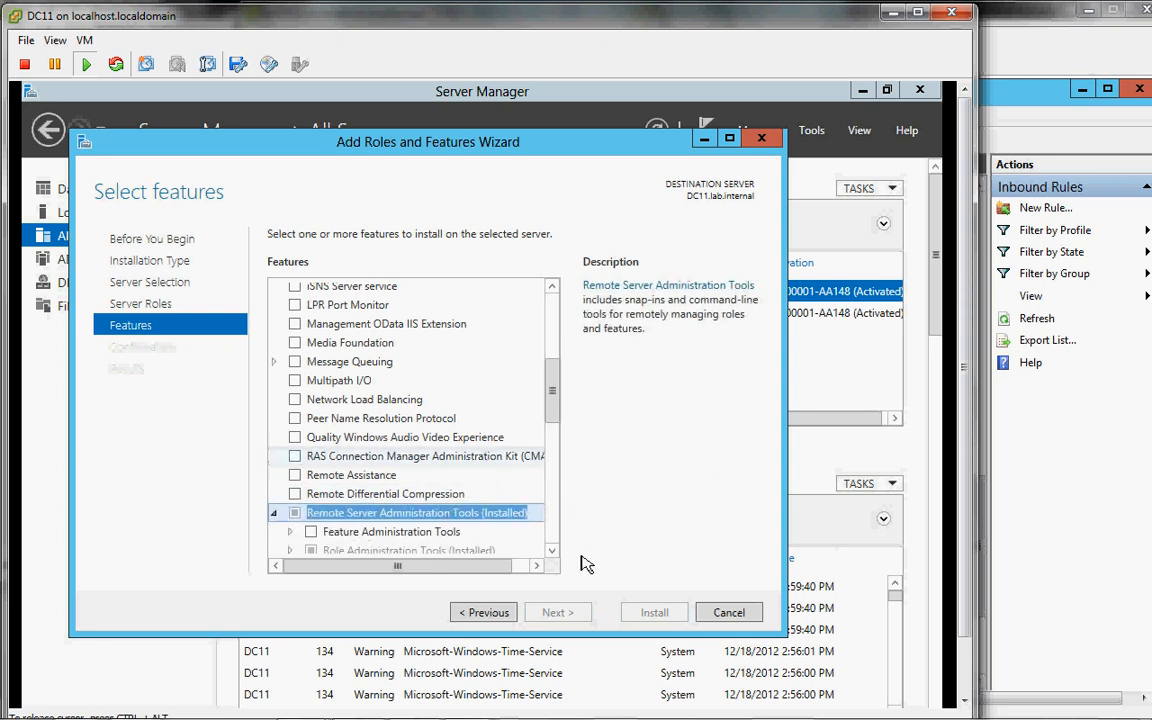
click(551, 550)
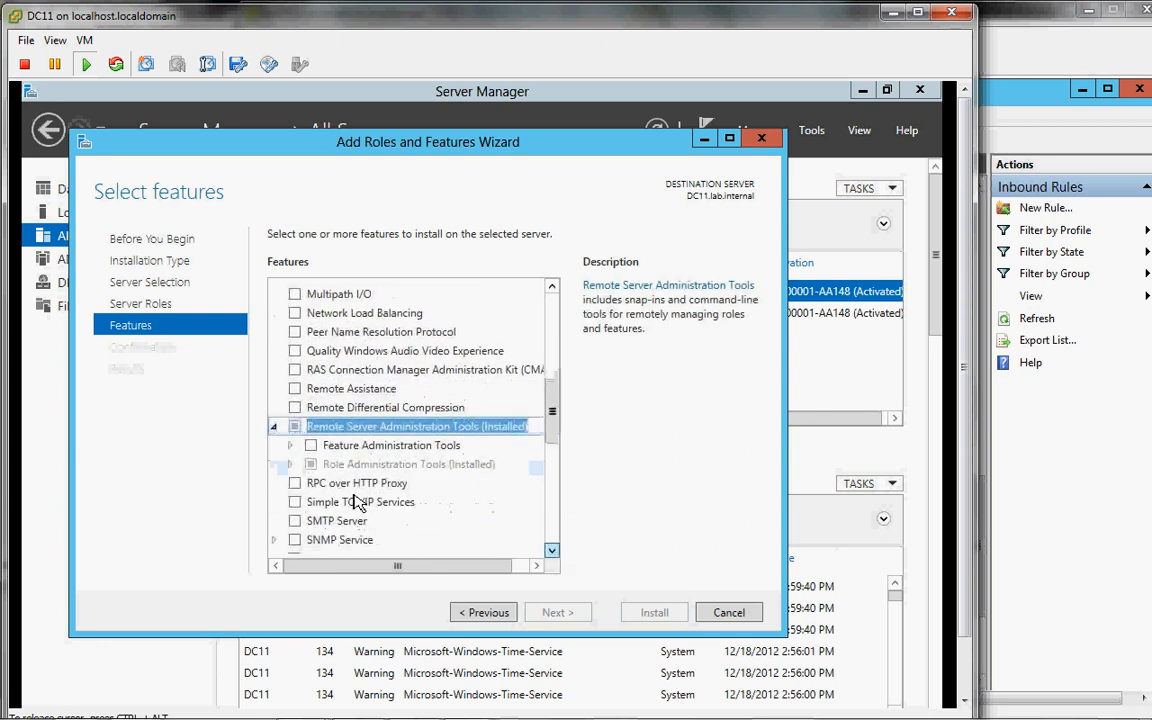
click(293, 466)
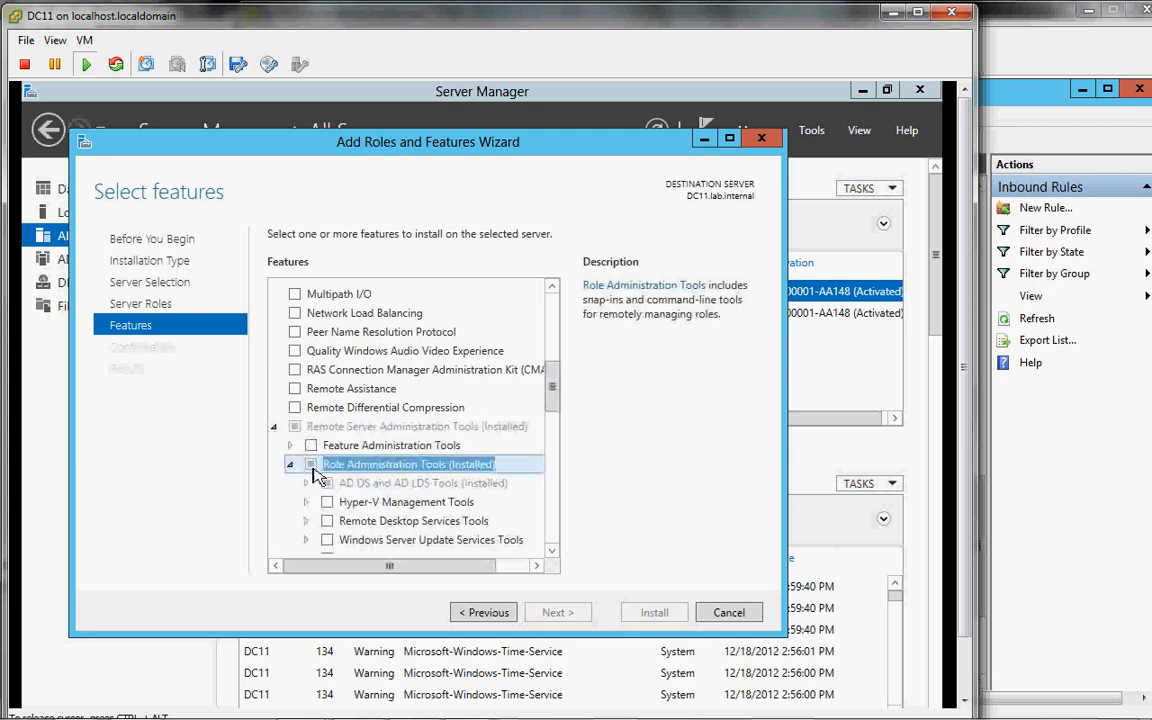
click(551, 550)
click(551, 550)
click(551, 550)
click(551, 550)
click(551, 550)
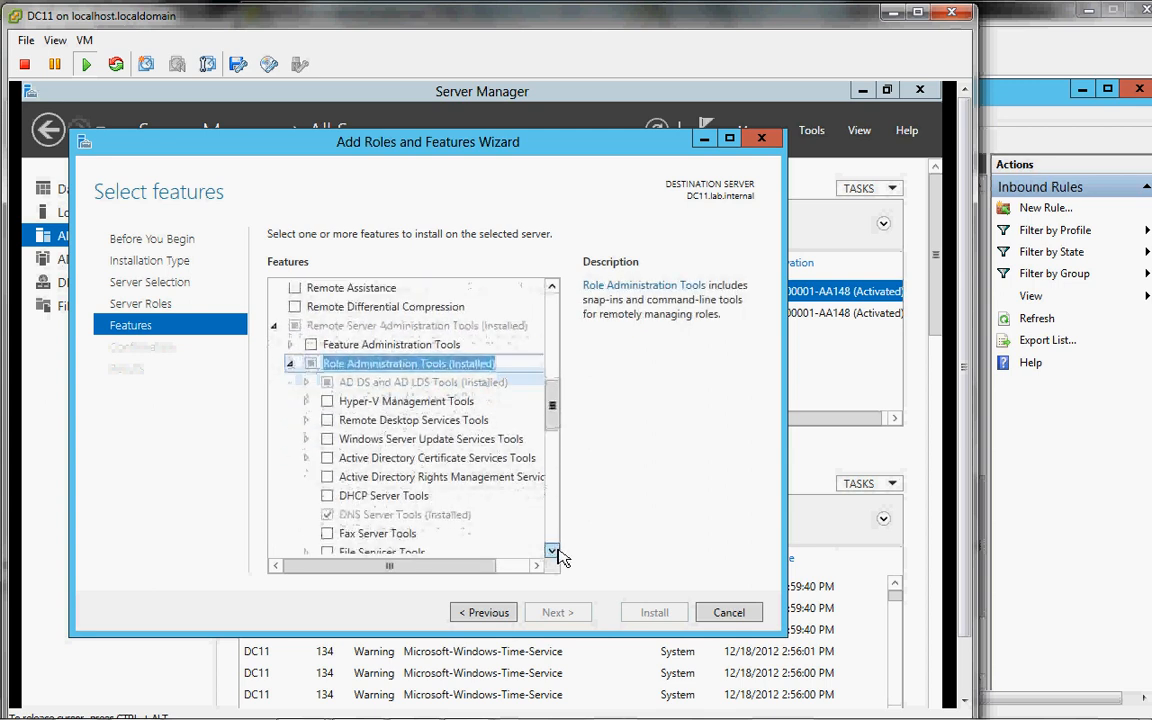
click(551, 550)
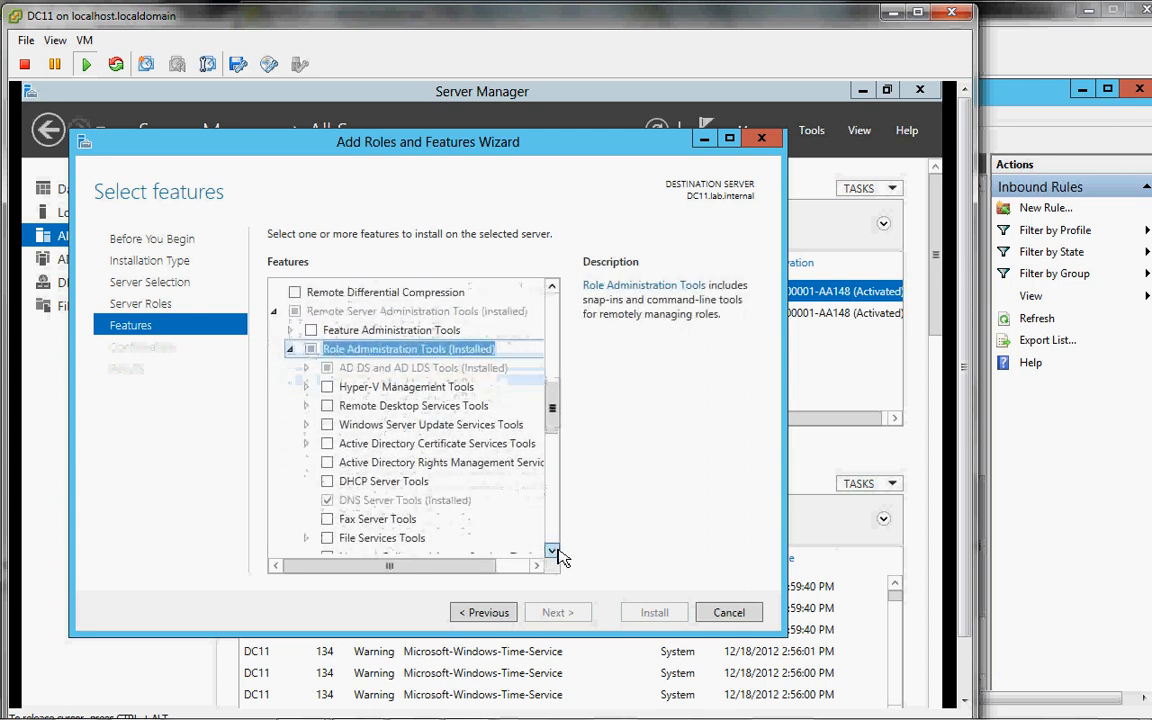
Step: Expand AD DS and AD LDS Tools, tick DHCP Server Tools, and proceed to confirmation
click(307, 370)
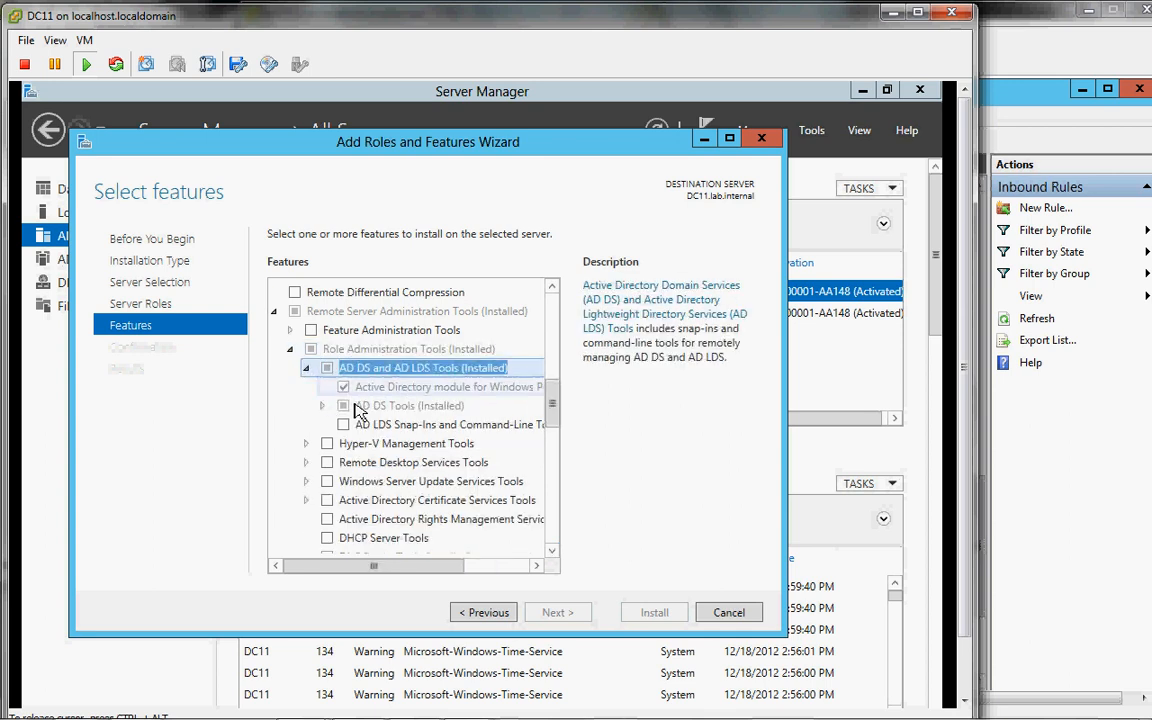
click(324, 406)
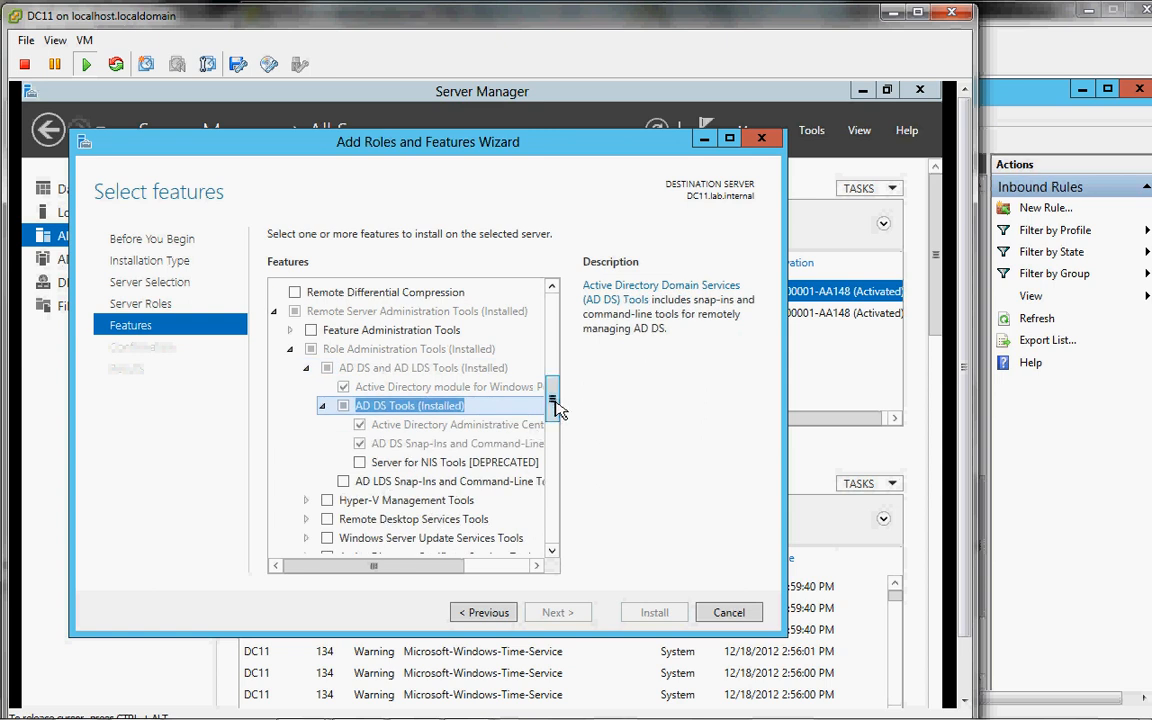
drag(556, 408, 563, 436)
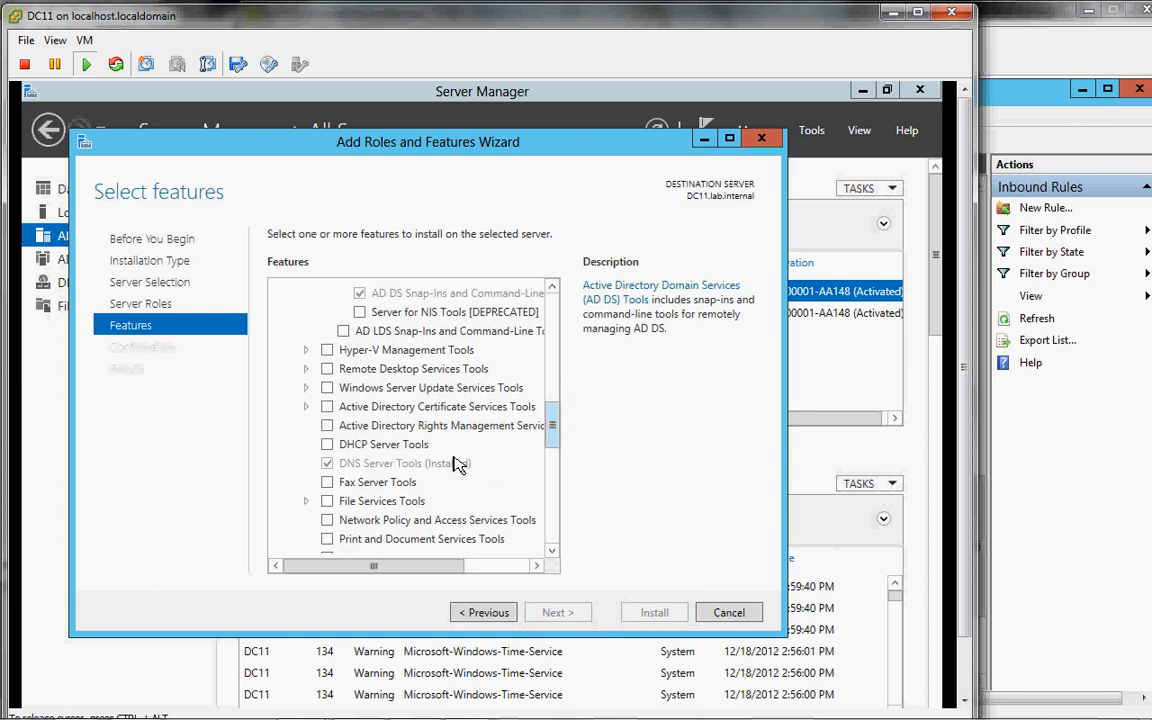
click(329, 445)
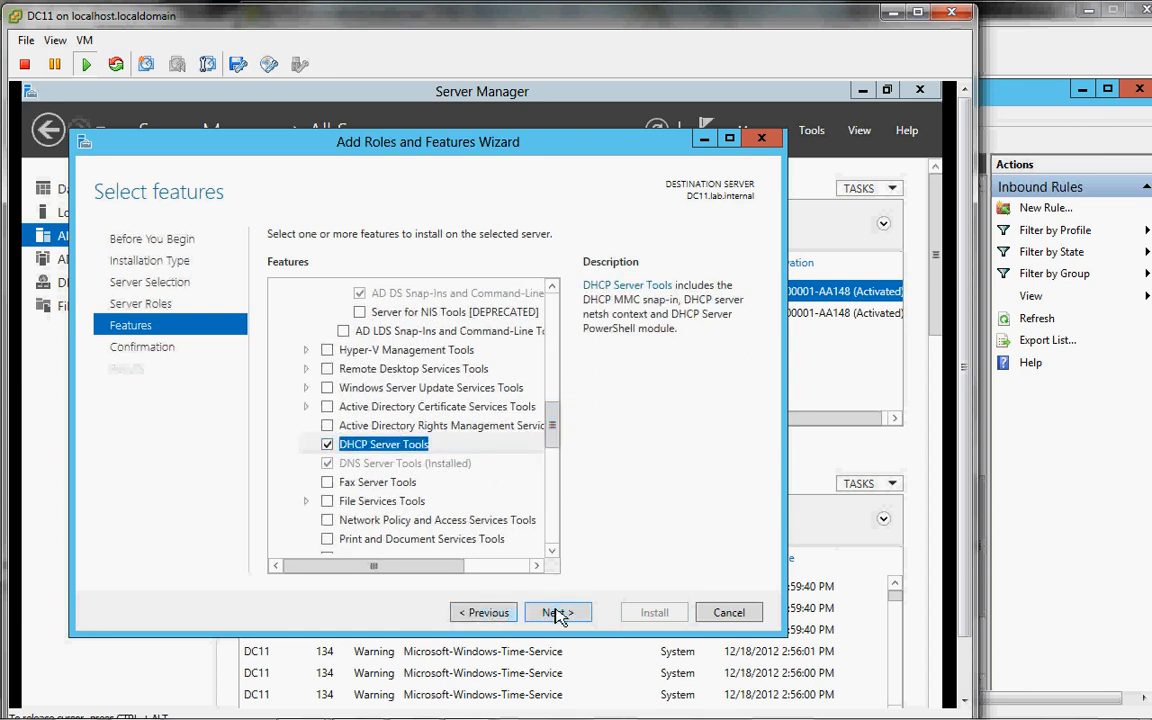
click(559, 614)
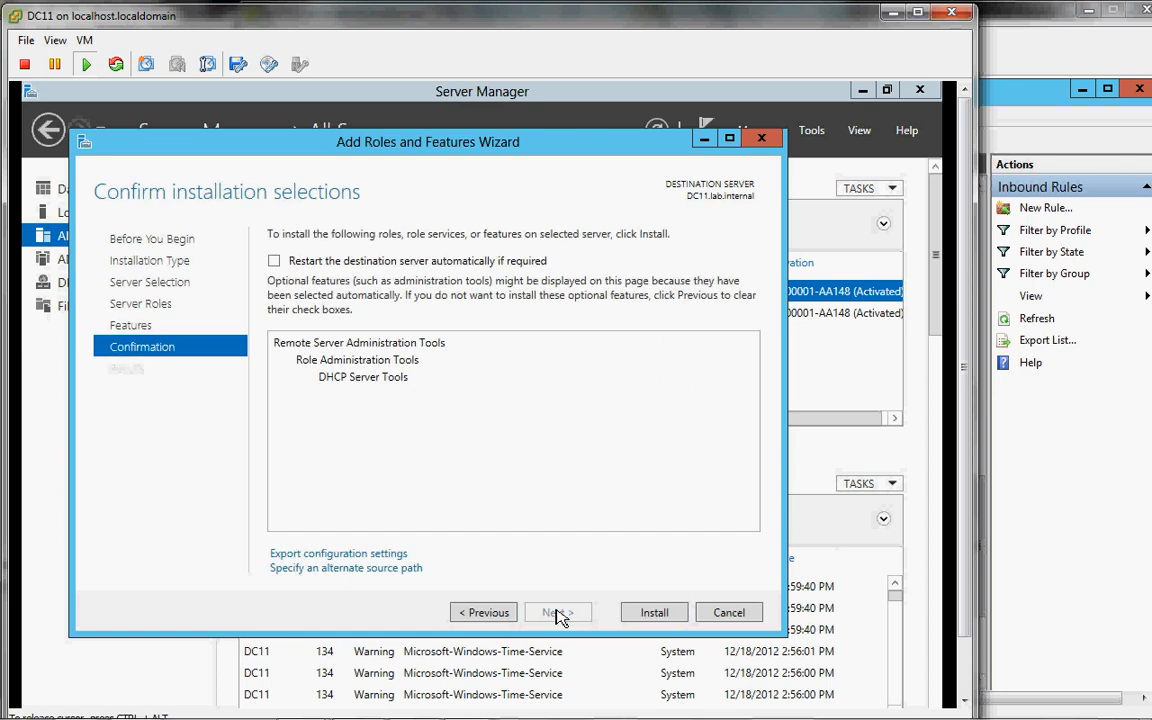
Step: Start the DHCP Server Tools install on DC11, then close DHCP12's two firewall windows
click(654, 613)
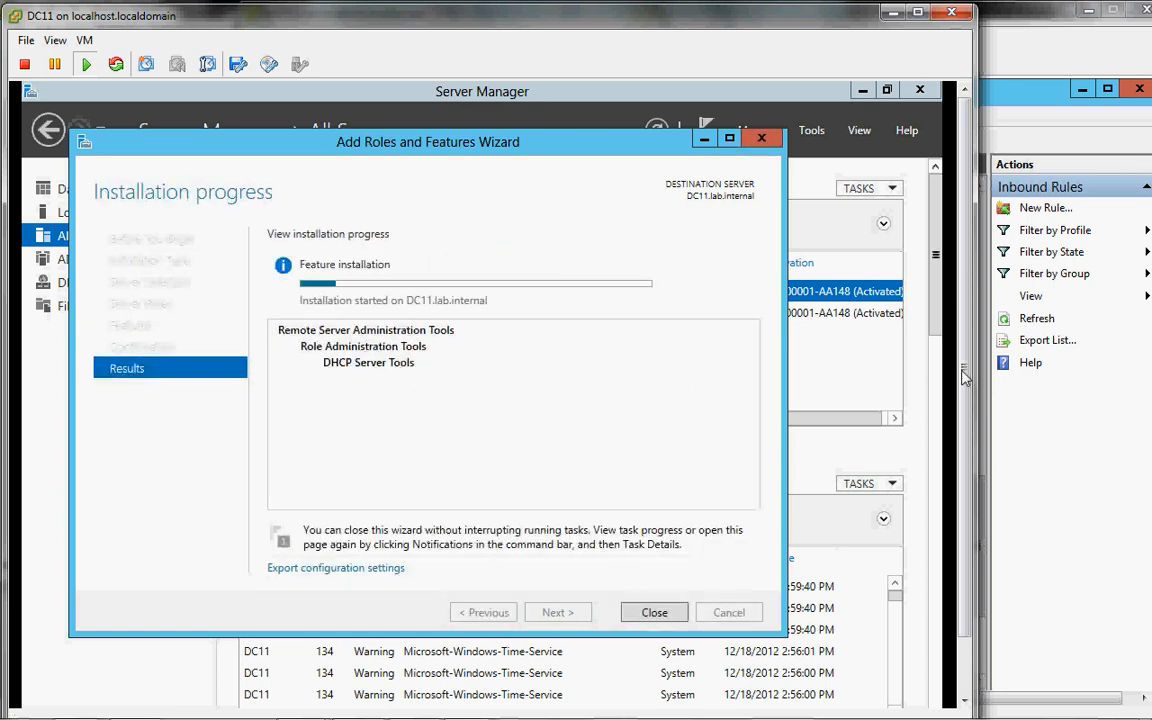
mouse_move(745, 718)
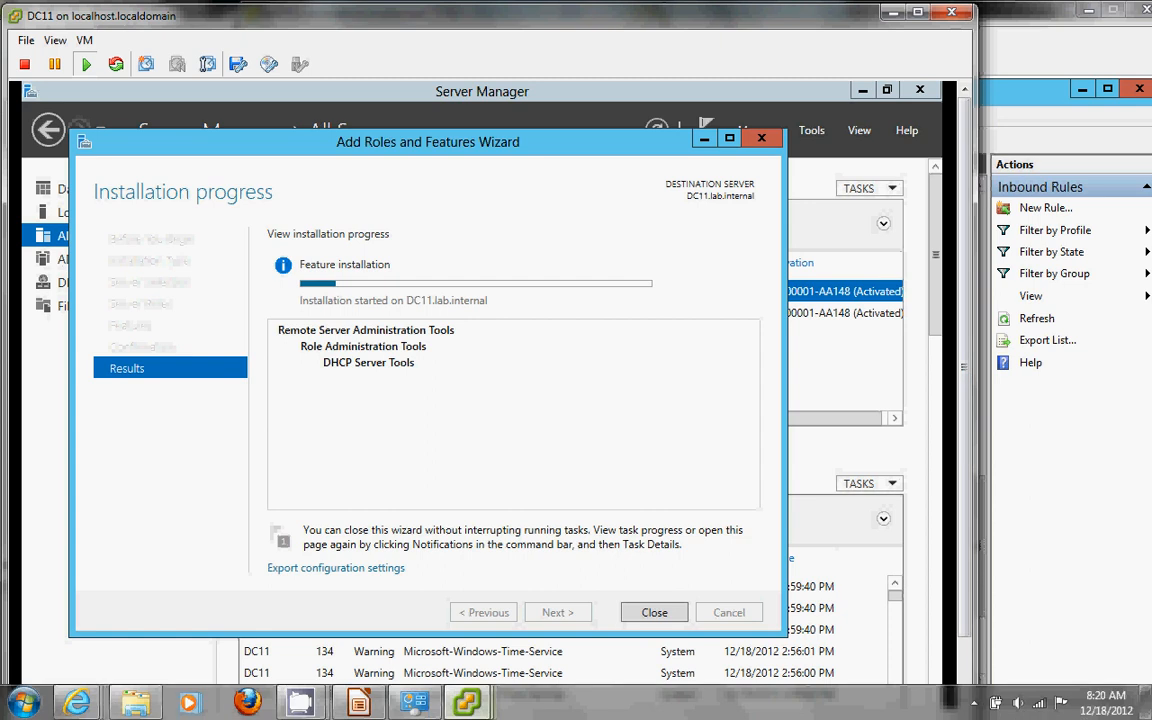
mouse_move(466, 703)
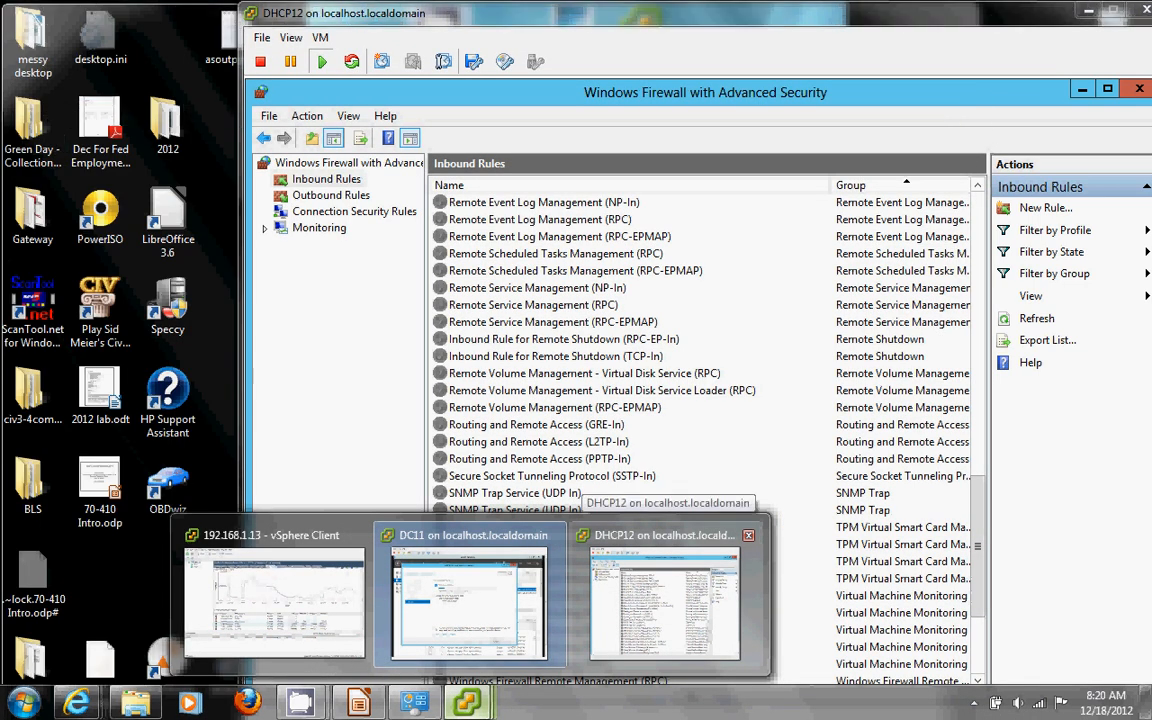
click(607, 620)
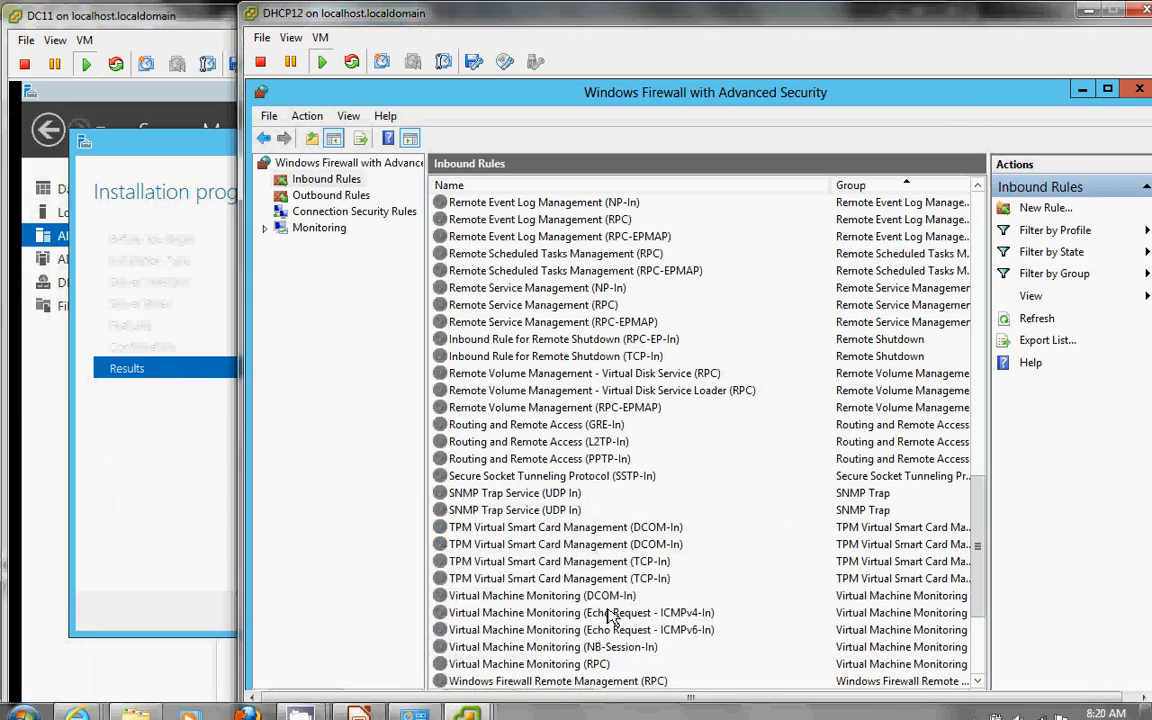
click(1138, 92)
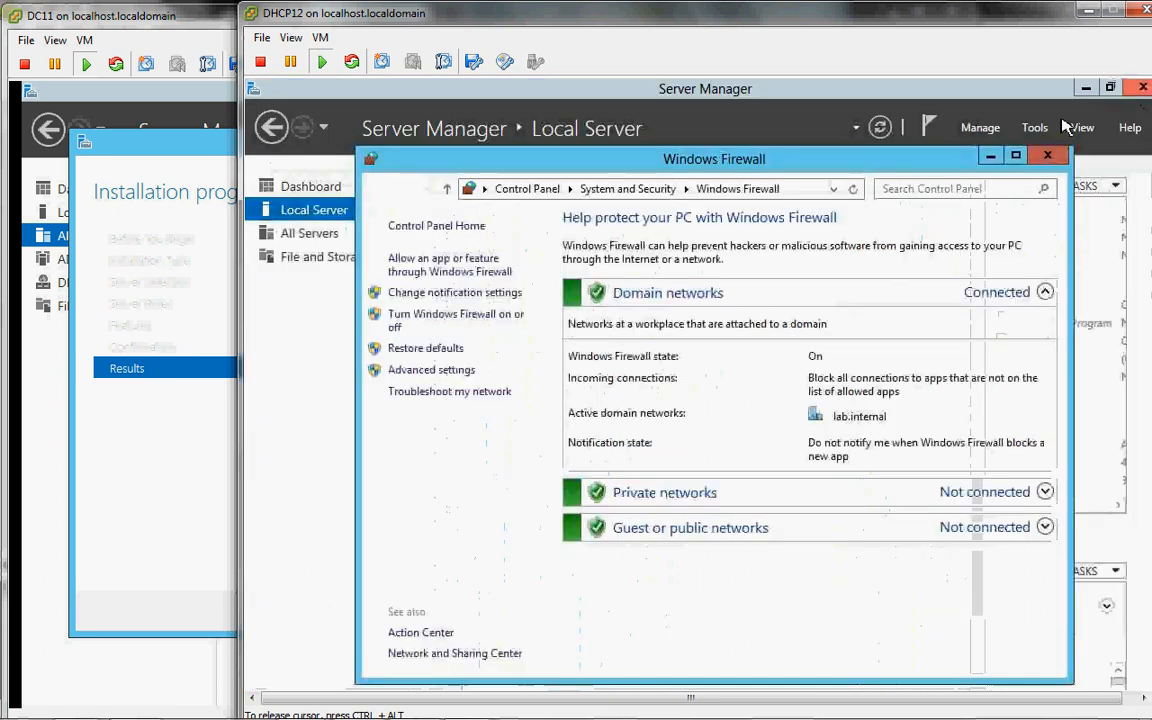
click(1049, 157)
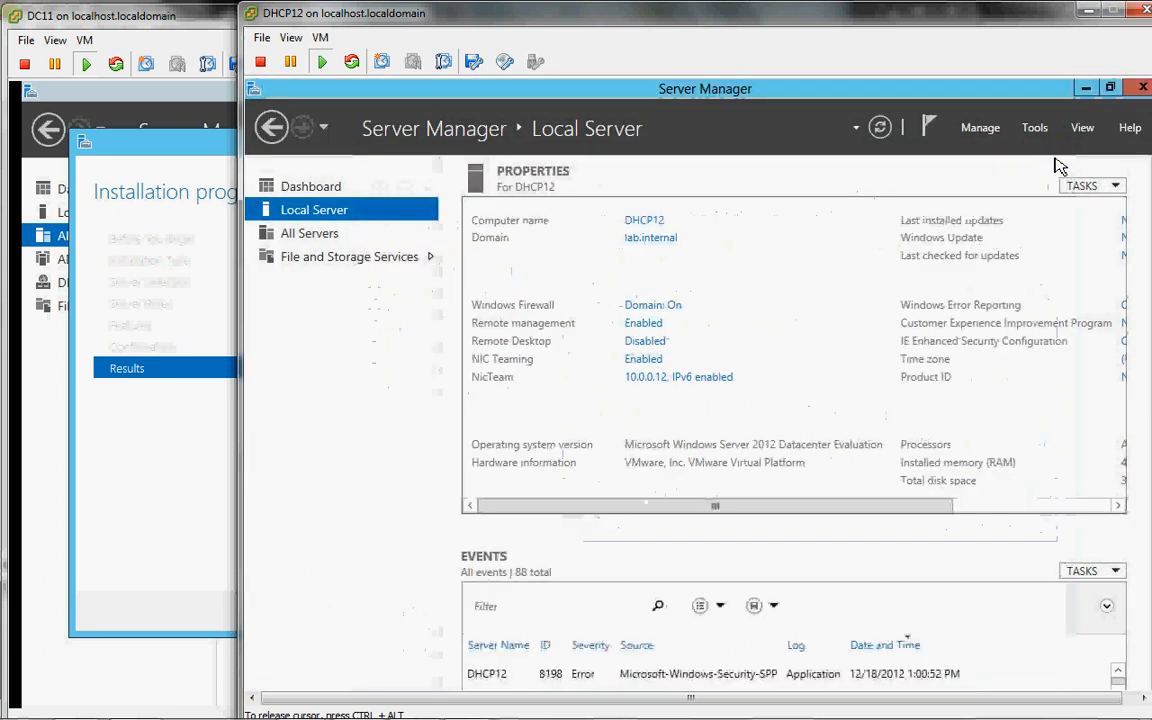
click(182, 515)
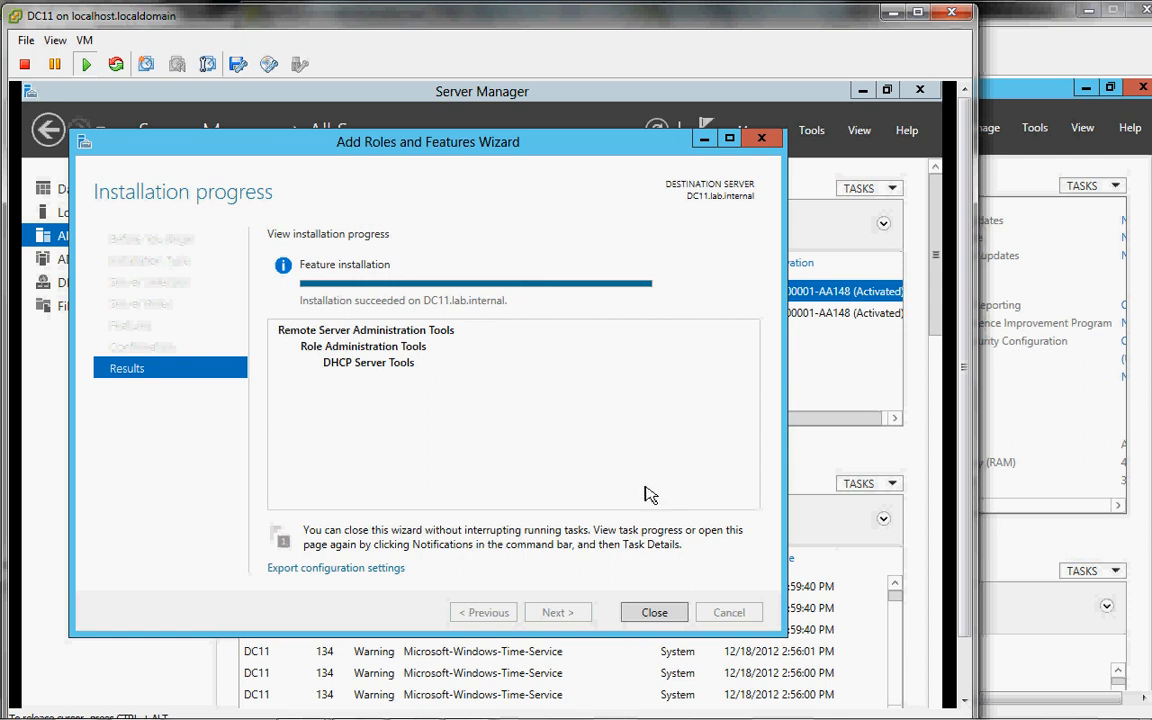
Step: Close the finished wizard, dismiss the DHCP12 and DC11 install notifications, and refresh the servers
click(668, 613)
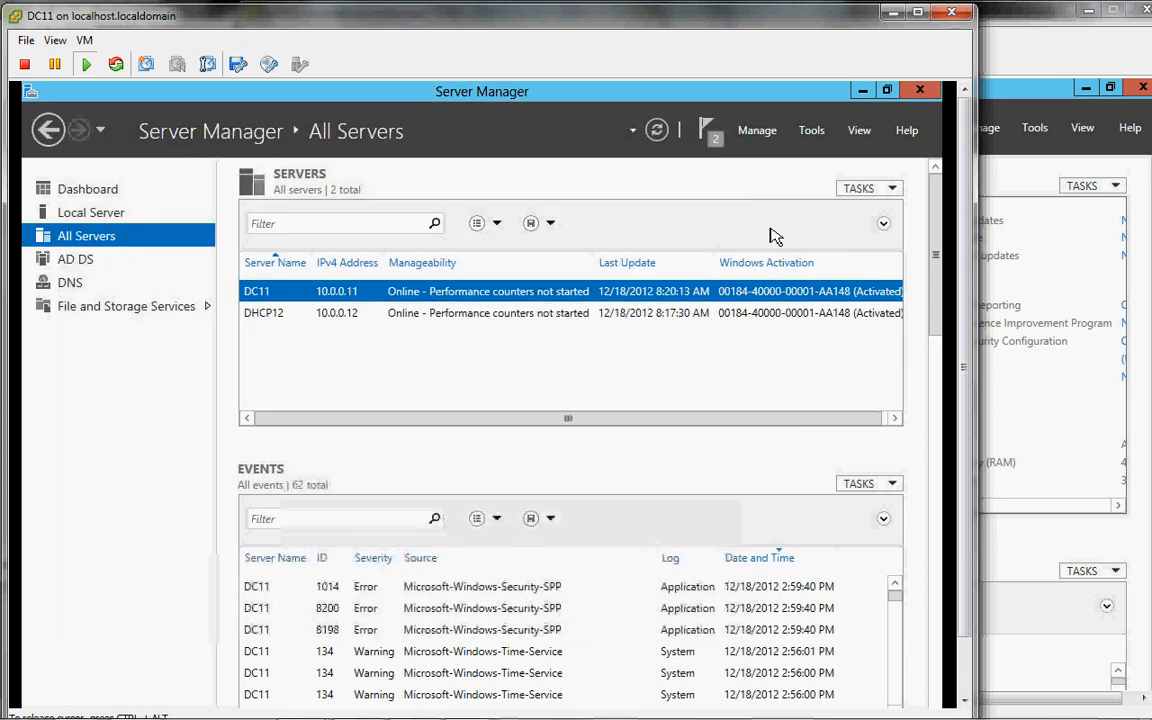
click(711, 132)
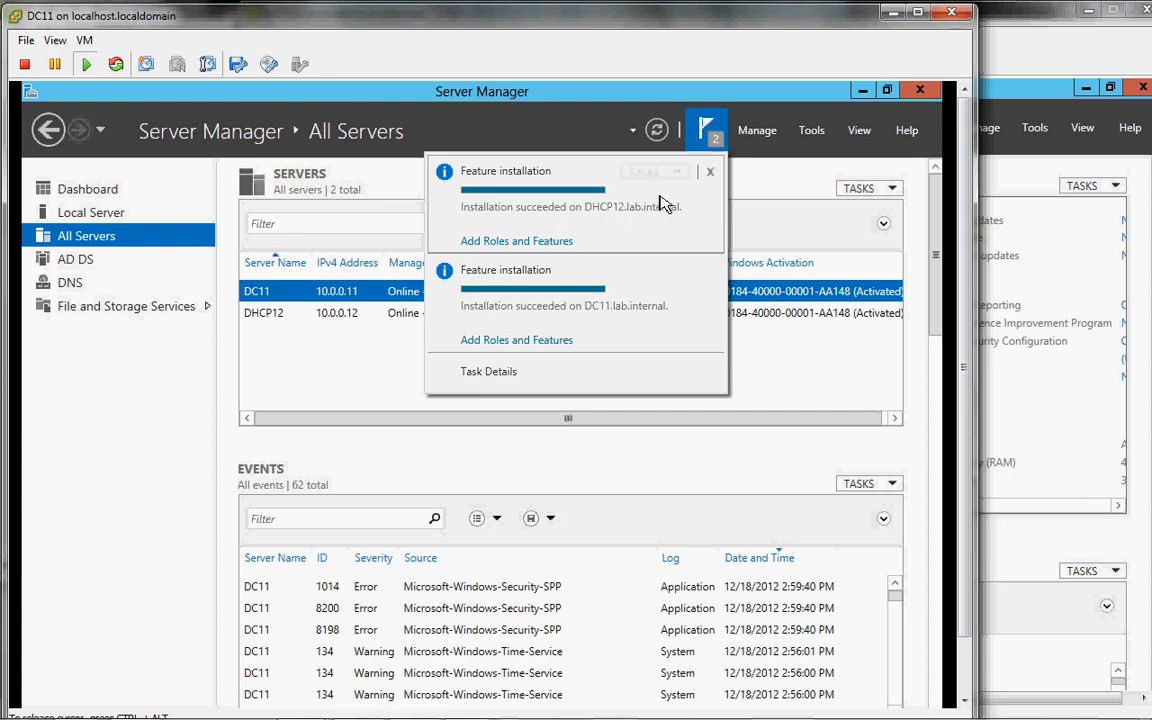
click(710, 171)
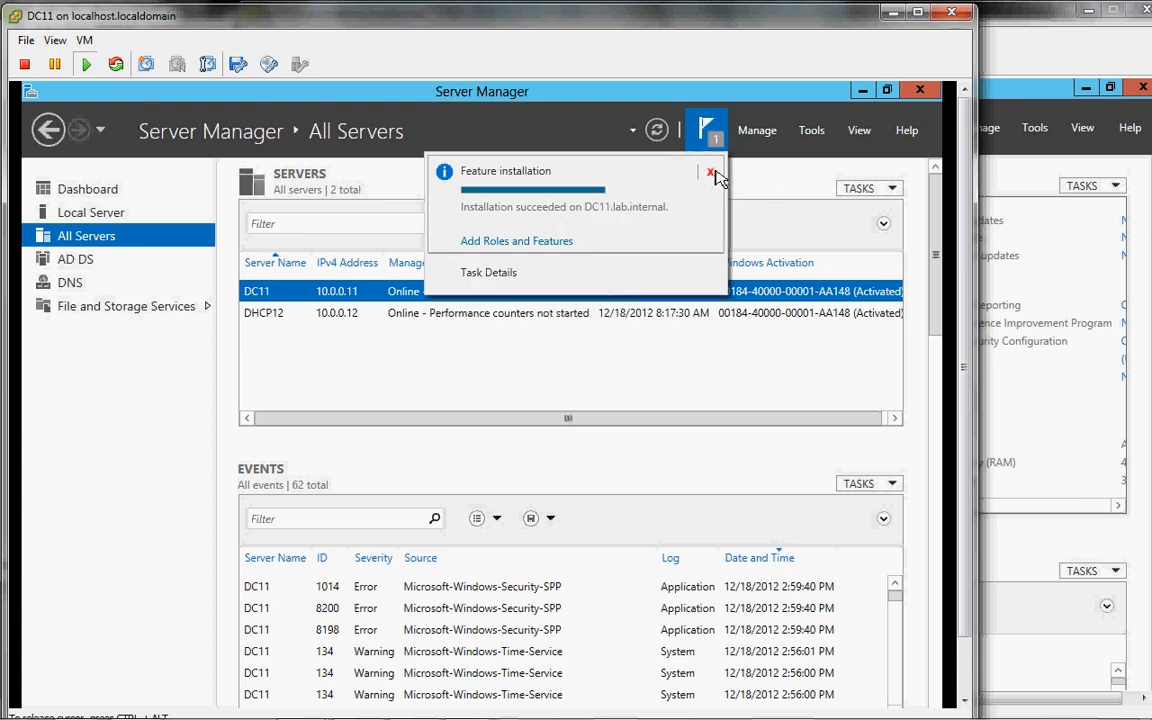
click(716, 177)
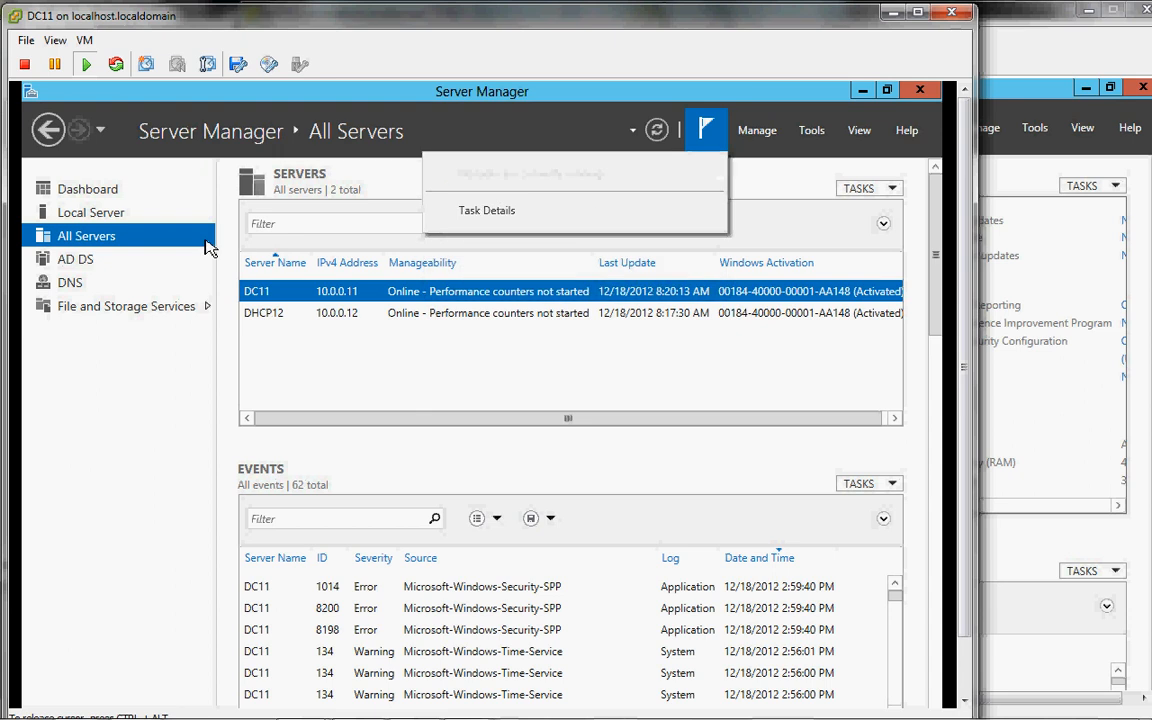
click(177, 387)
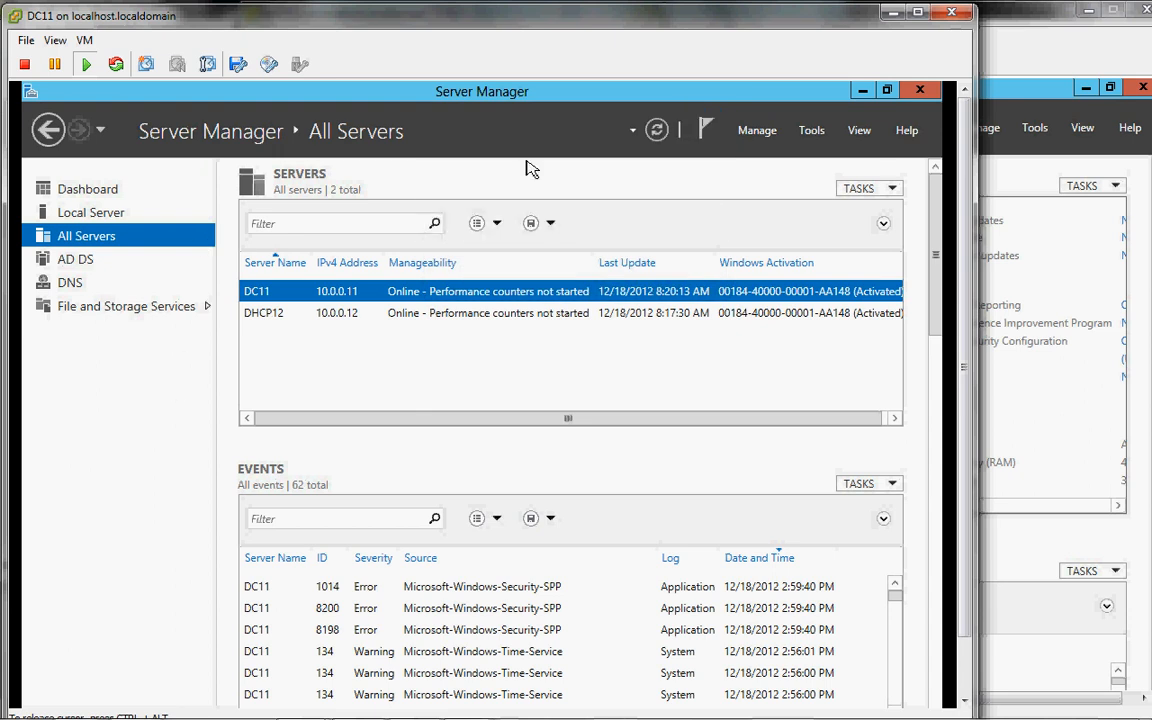
click(657, 130)
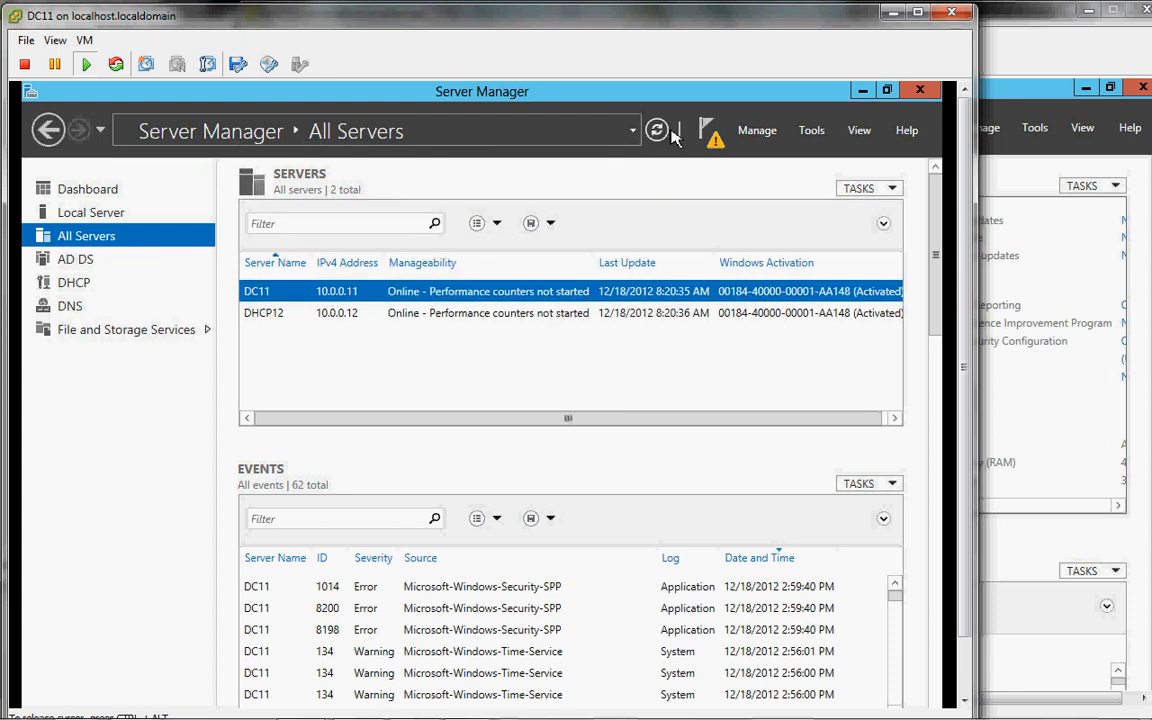
Step: Run Complete DHCP configuration from the DHCP page and commit it to authorize DHCP12
click(80, 284)
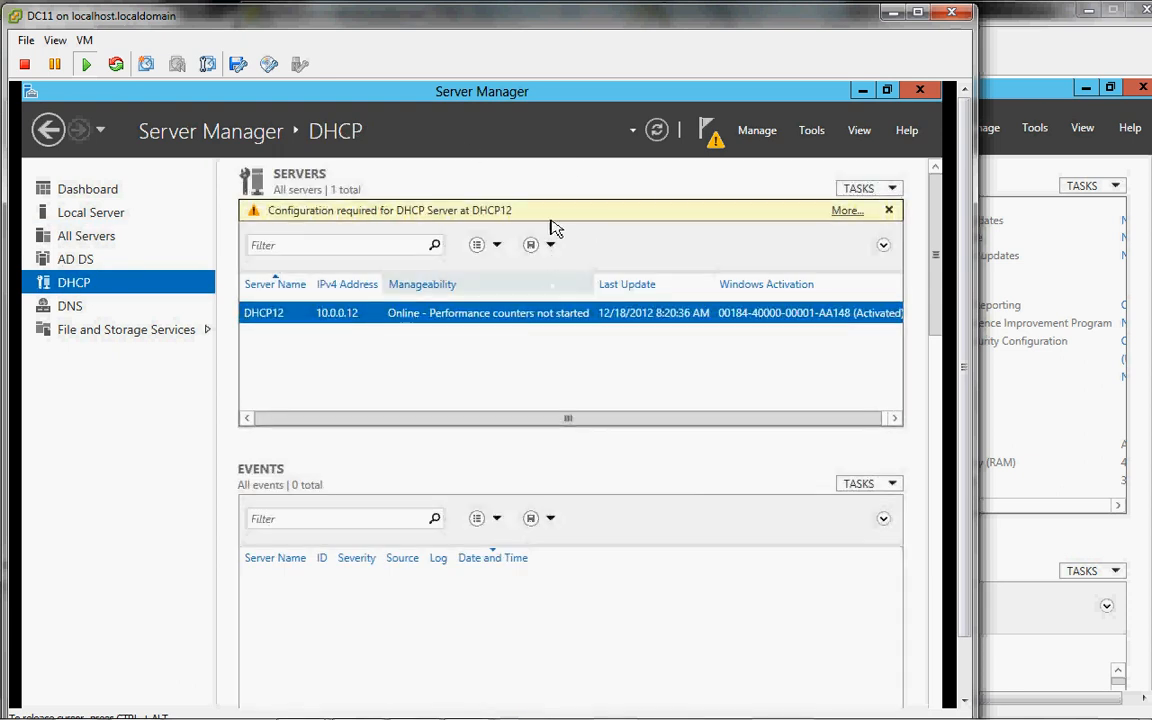
click(716, 148)
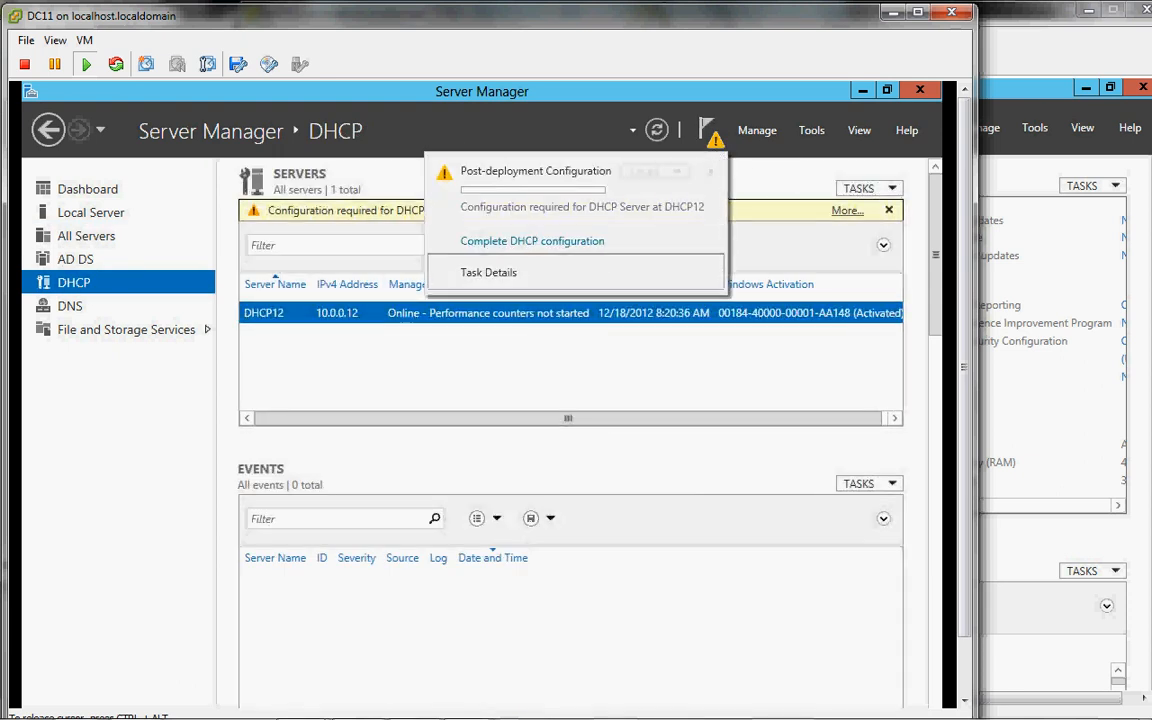
click(586, 244)
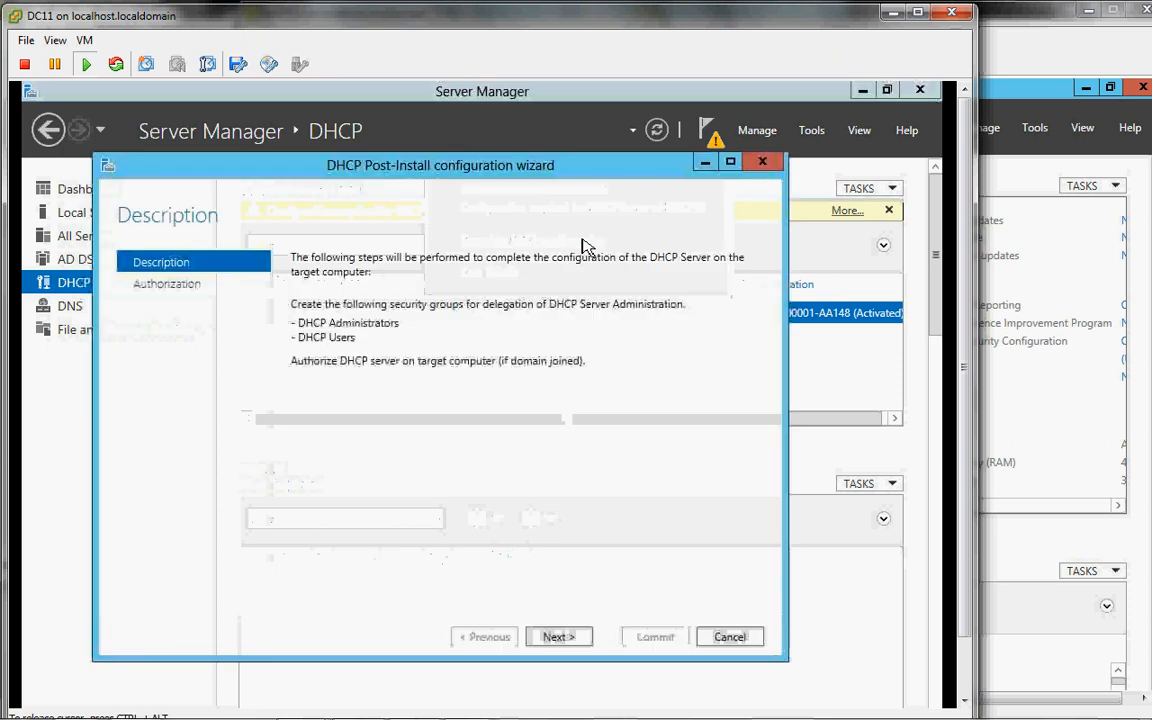
click(566, 640)
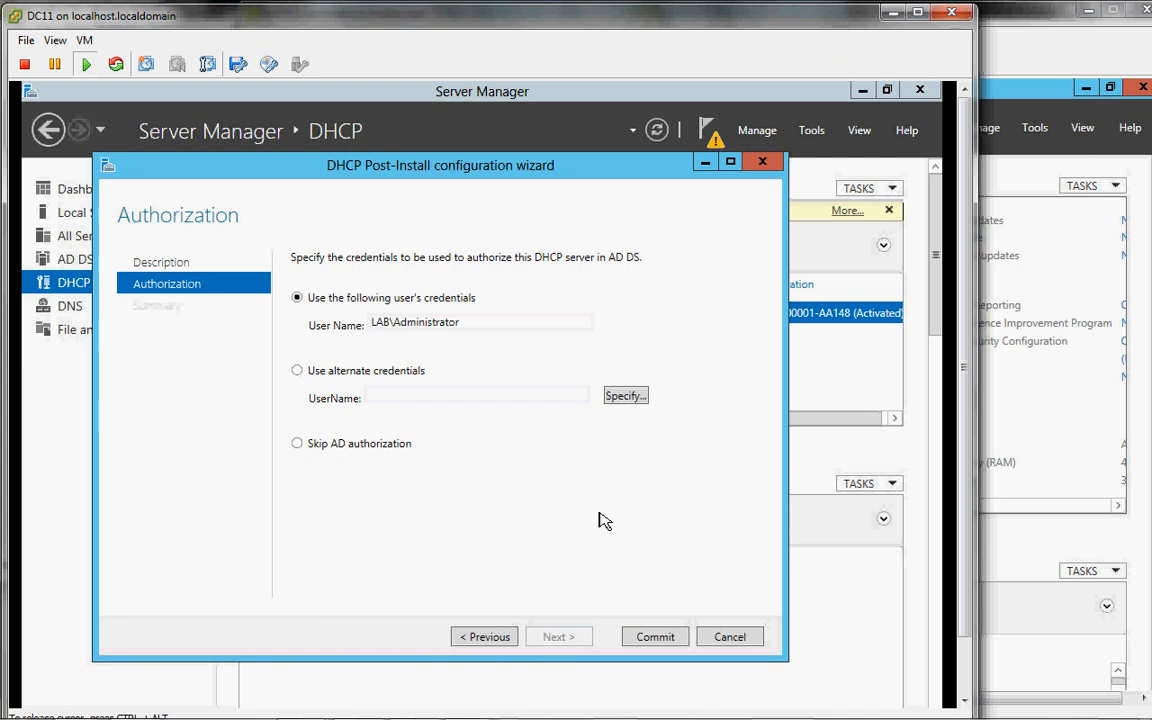
click(656, 637)
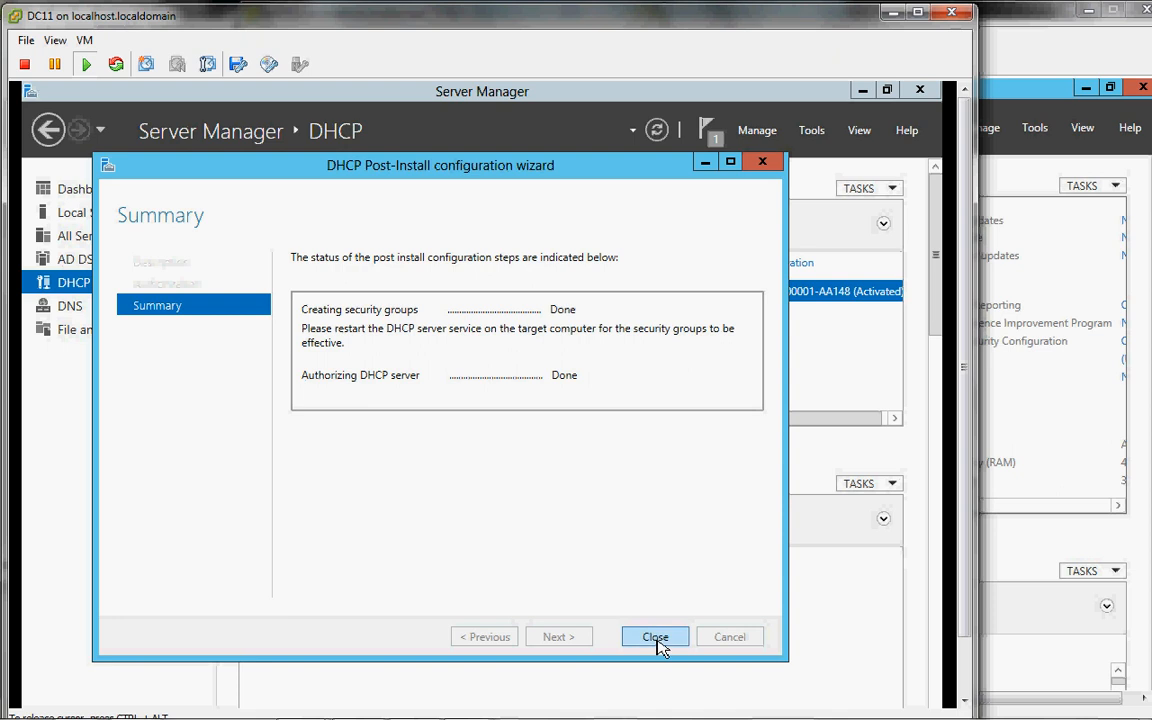
click(656, 640)
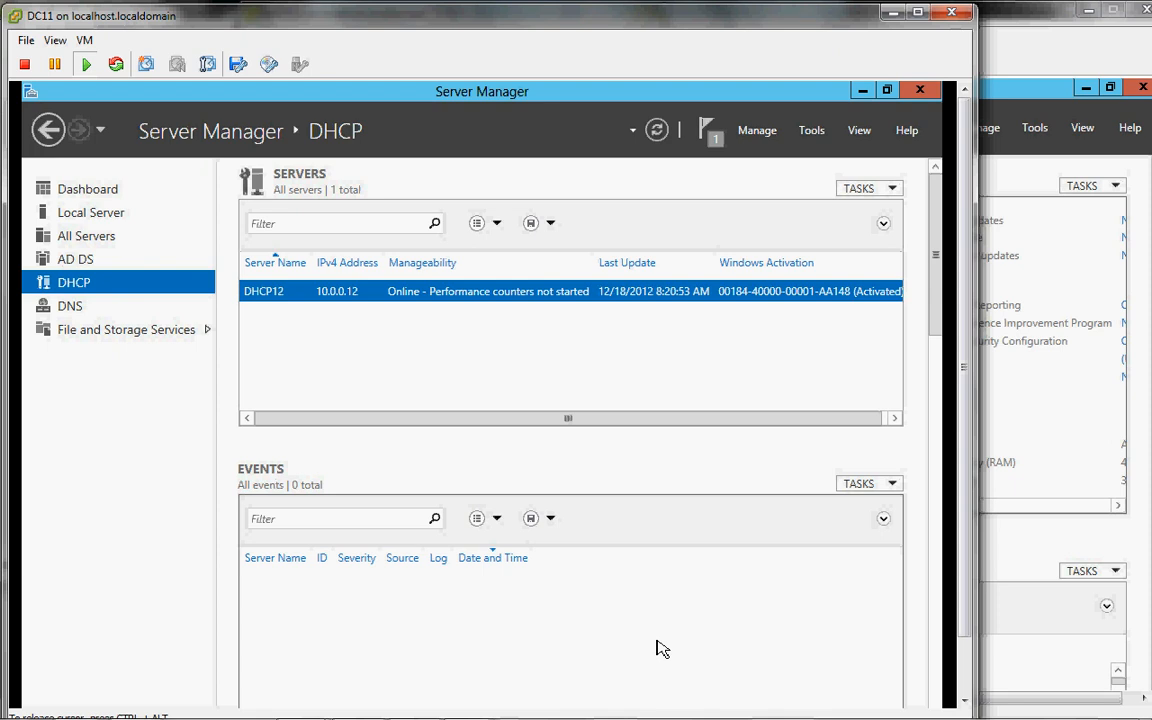
Step: Open DHCP Manager for DHCP12, expand DHCP12.lab.internal, and start New Scope on IPv4
right_click(418, 300)
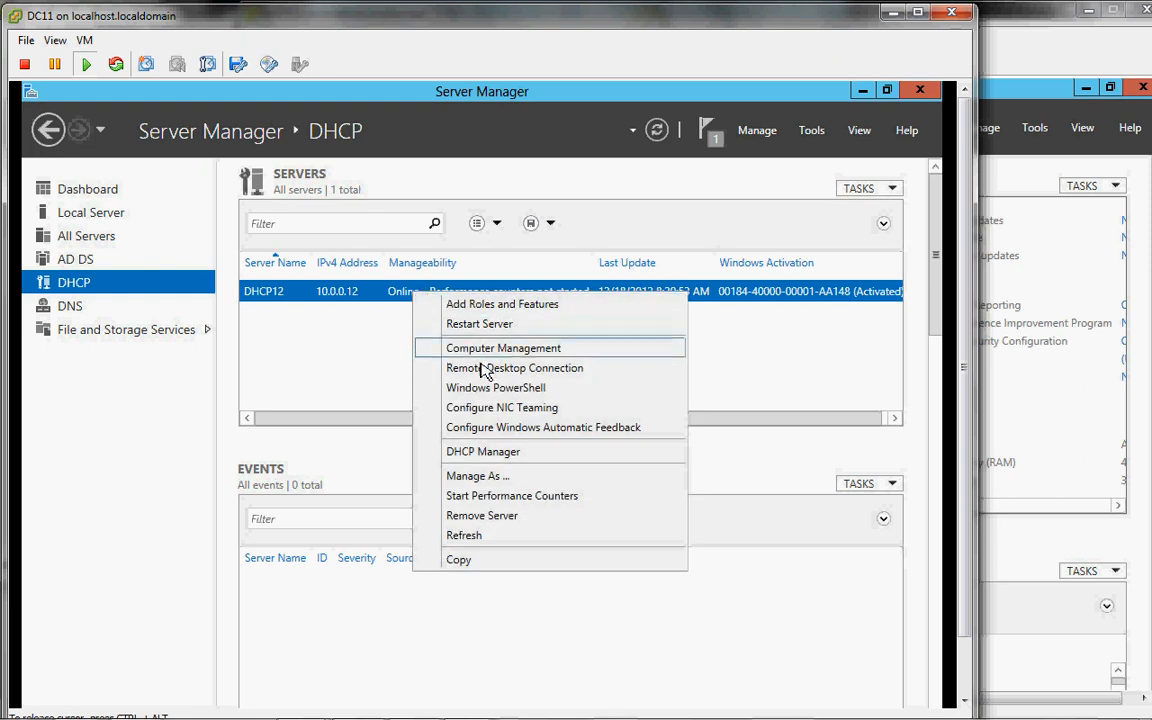
click(493, 453)
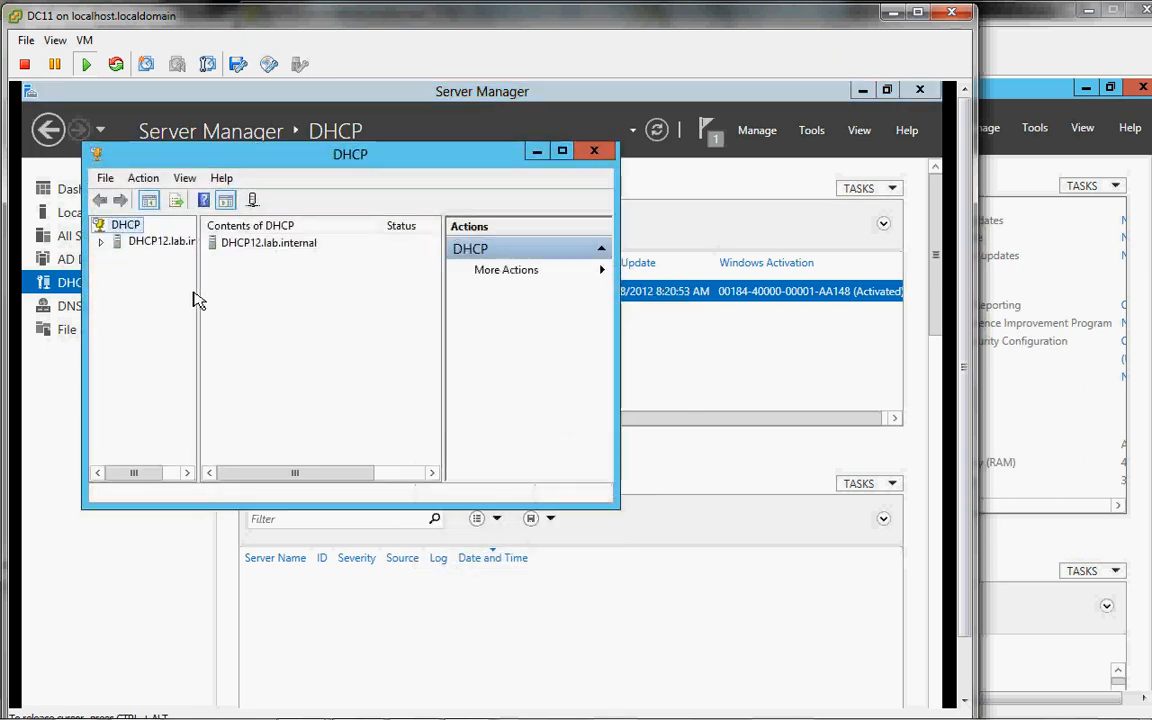
click(100, 242)
click(118, 258)
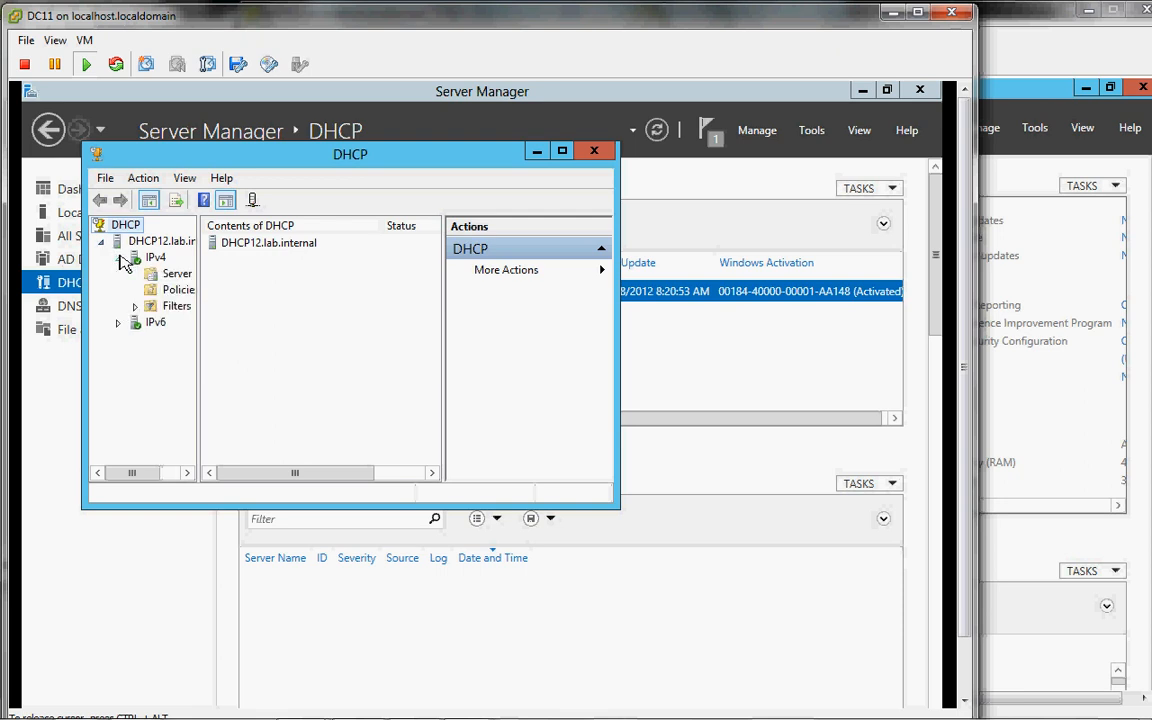
click(150, 258)
right_click(148, 260)
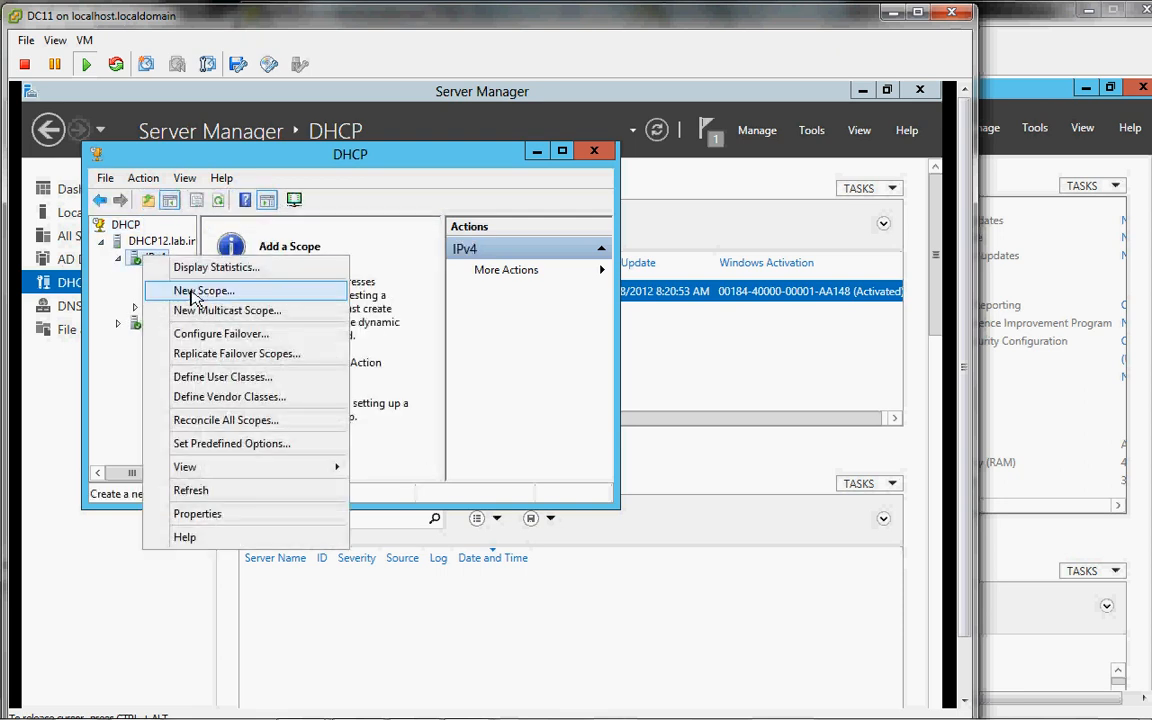
click(196, 294)
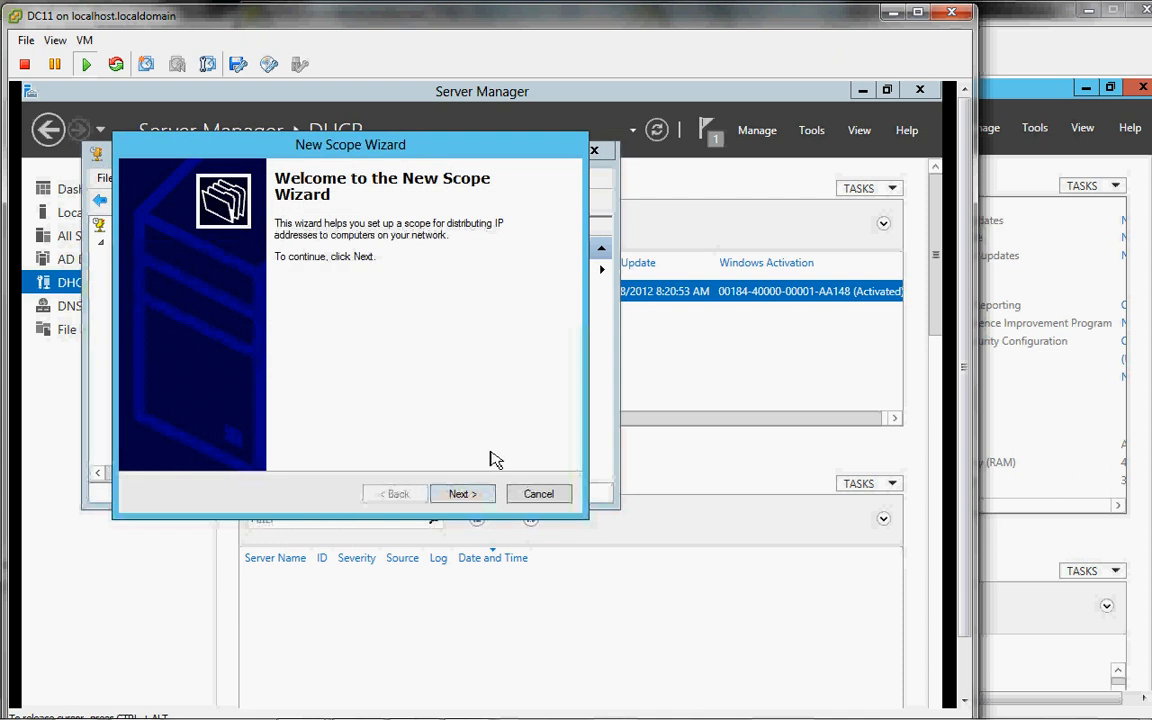
Step: Enter scope name Lab.Internal and description 10.0.0/24 on the wizard's Name page
click(460, 494)
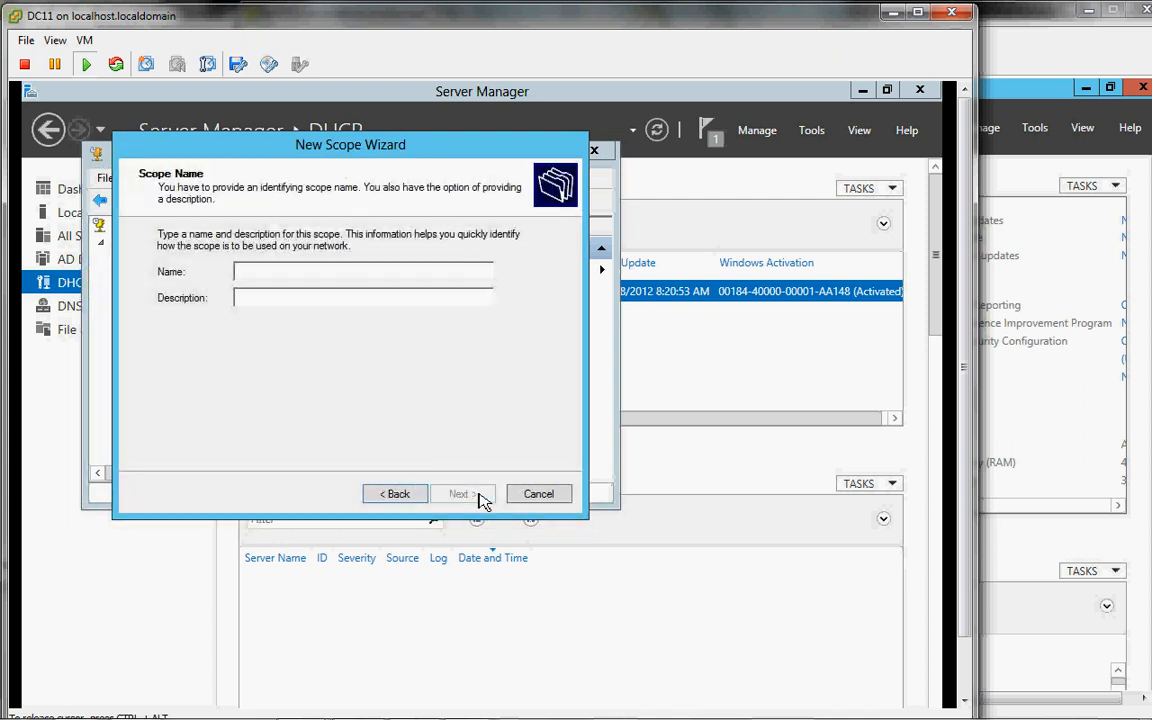
text(Lab.)
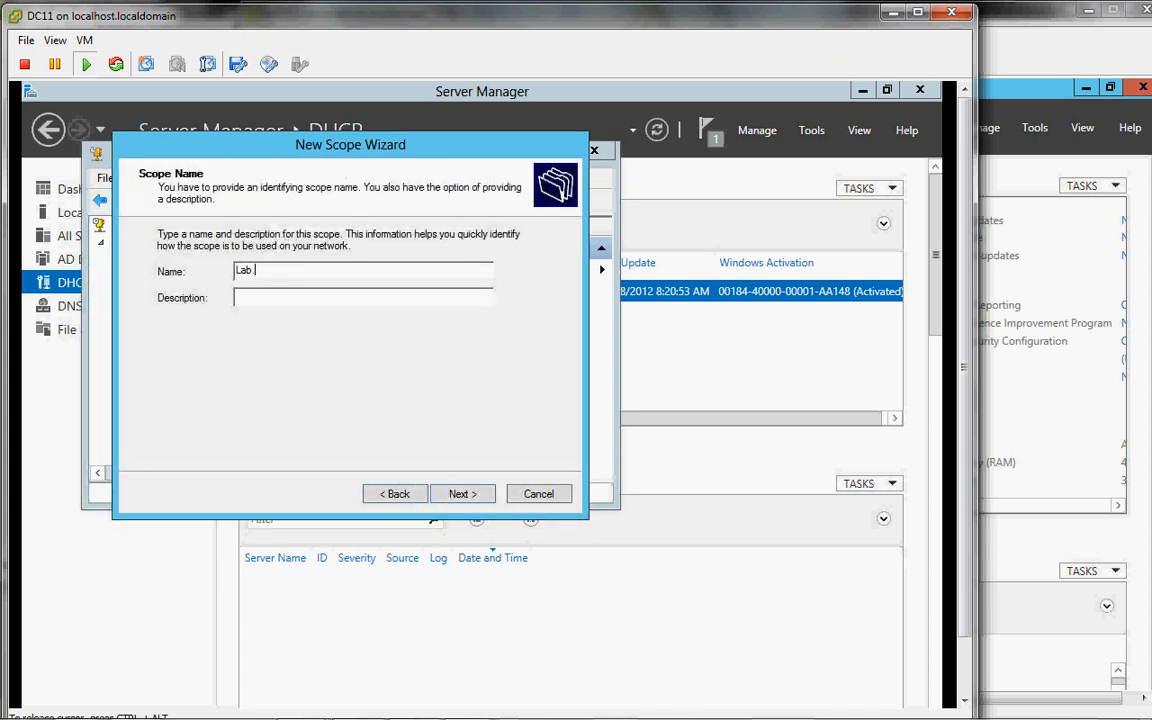
text(Internal)
key(Tab)
text(10.0.0.x)
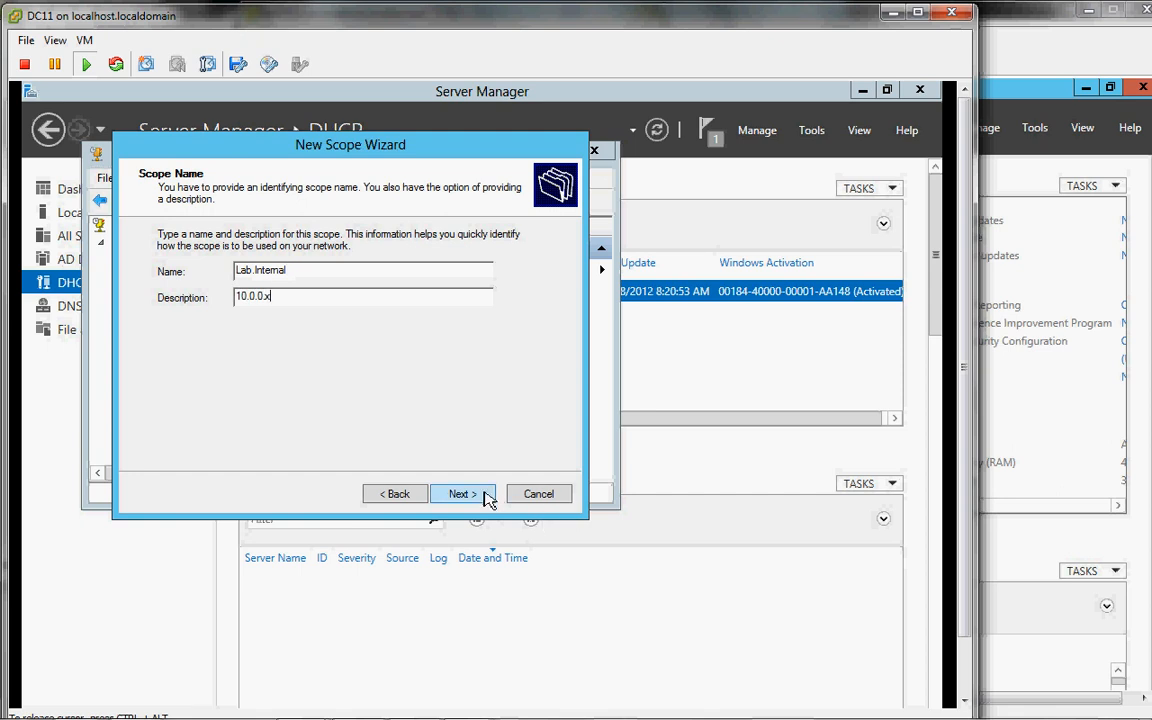
text(/24)
key(BackSpace)
key(BackSpace)
key(BackSpace)
key(BackSpace)
key(BackSpace)
text(/24)
Step: Enter start IP 10.0.0.20, end IP 10.0.0.40 and subnet length 24 (255.255.255.0)
click(477, 496)
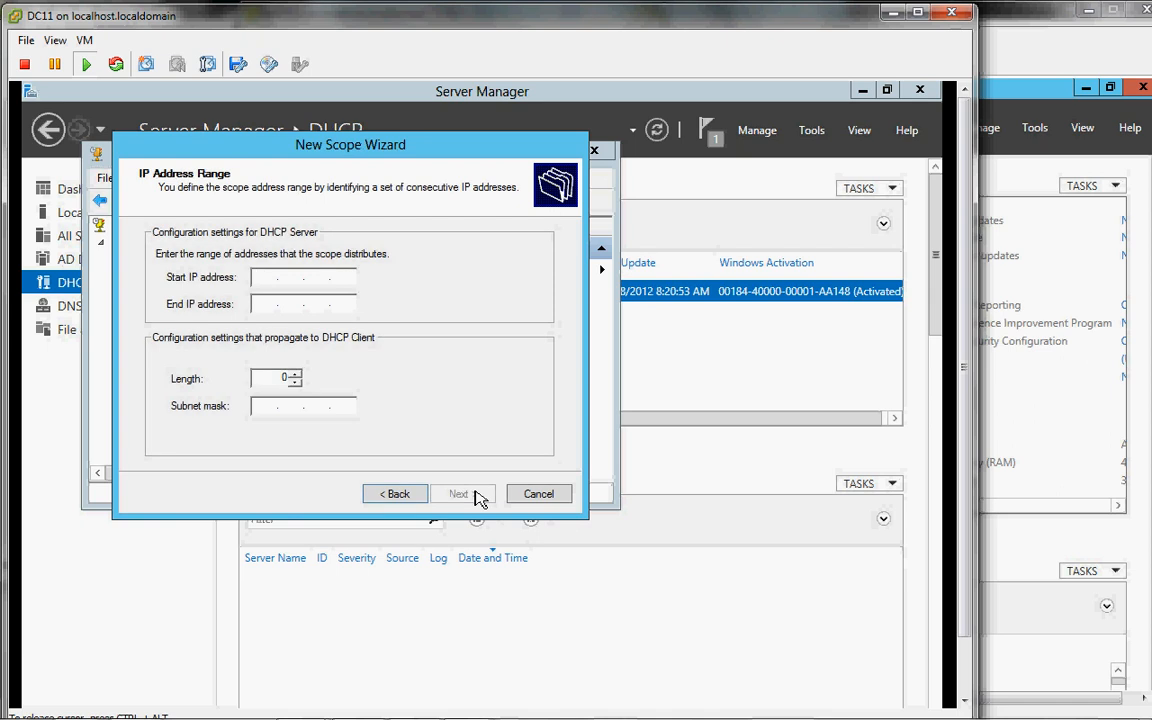
text(10.0.0.20)
key(Tab)
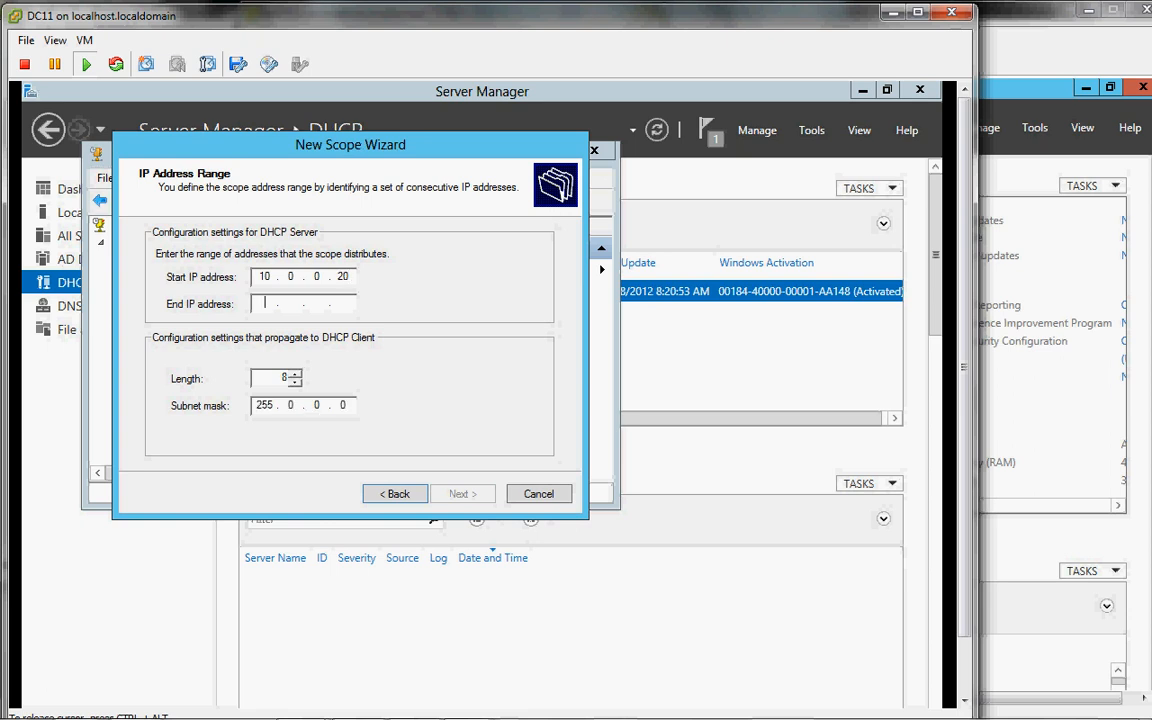
text(10.0.0.40)
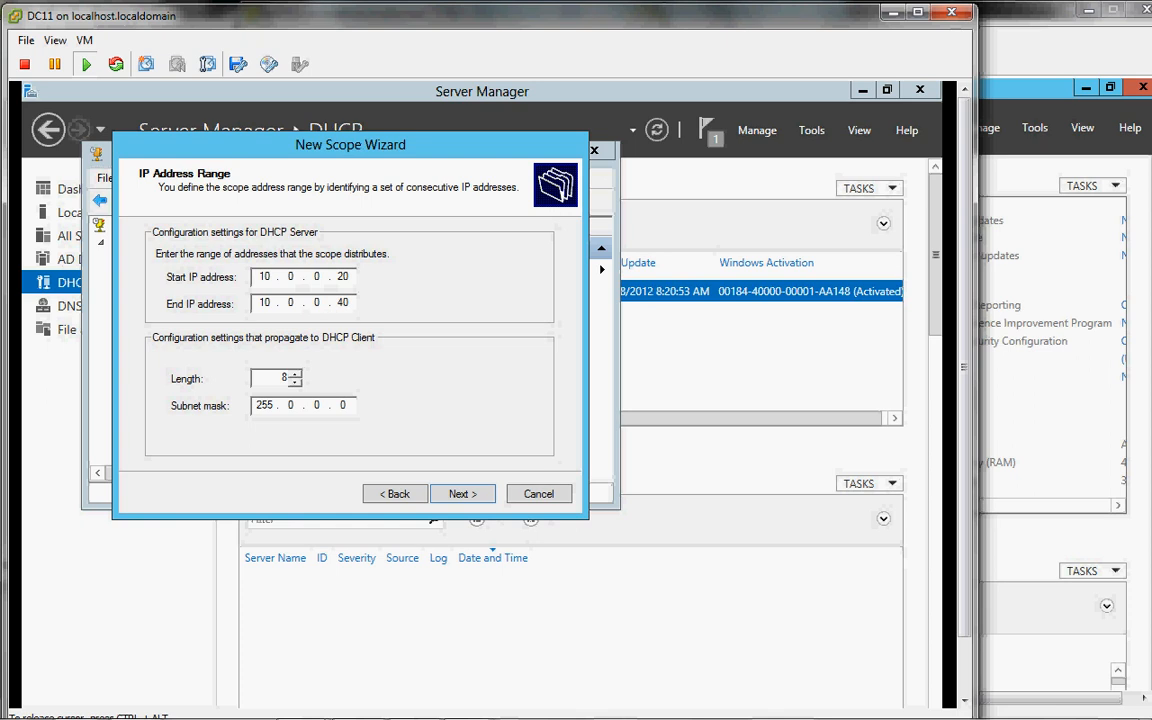
double_click(289, 378)
text(24)
double_click(282, 378)
text(25)
key(BackSpace)
text(3)
key(BackSpace)
text(4)
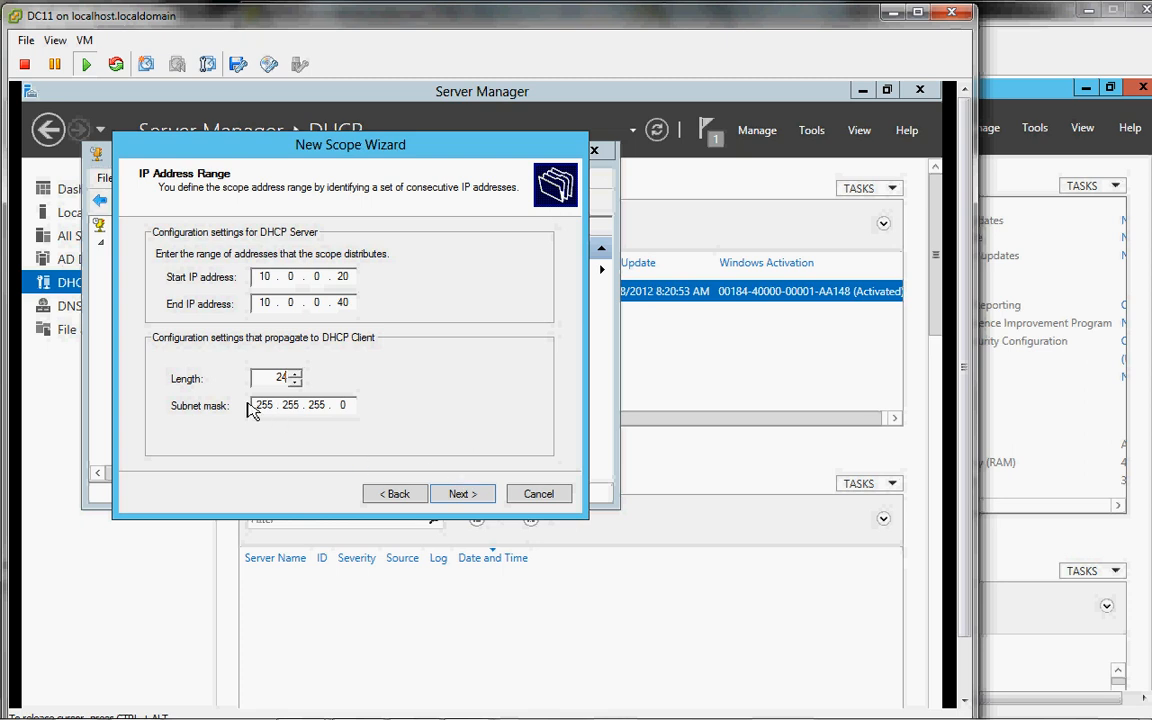
click(462, 494)
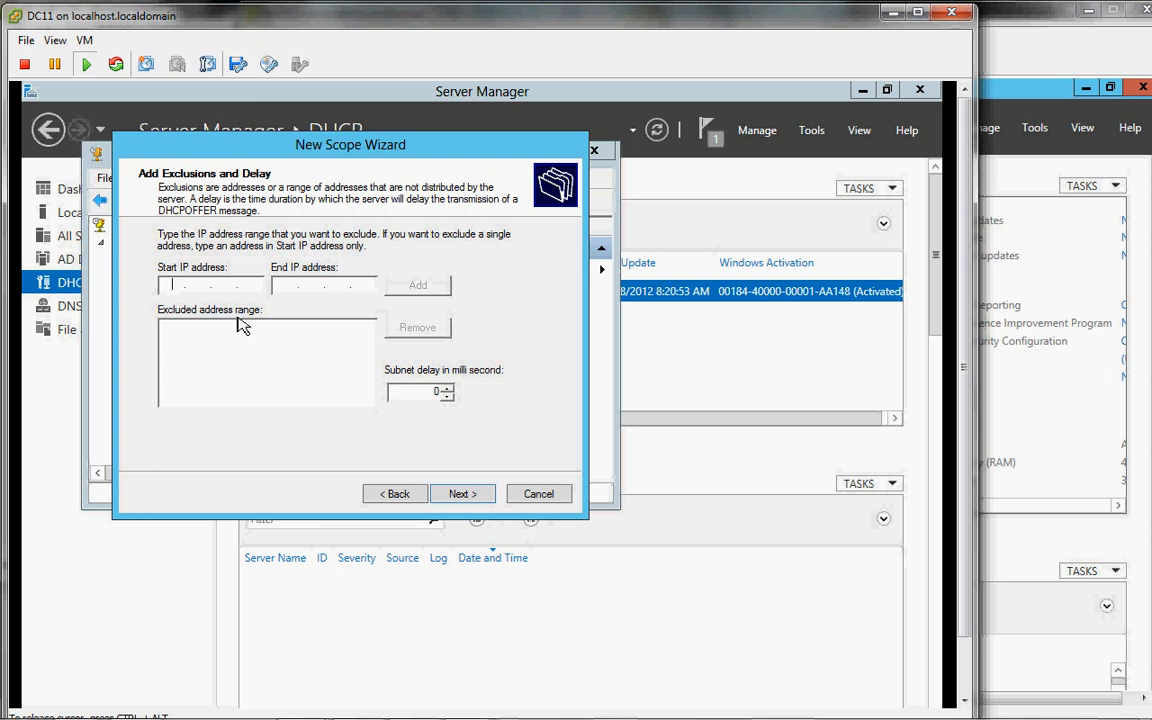
Step: Skip exclusions, keep the 8-day lease, and add 10.0.0.1 as the default gateway
click(460, 494)
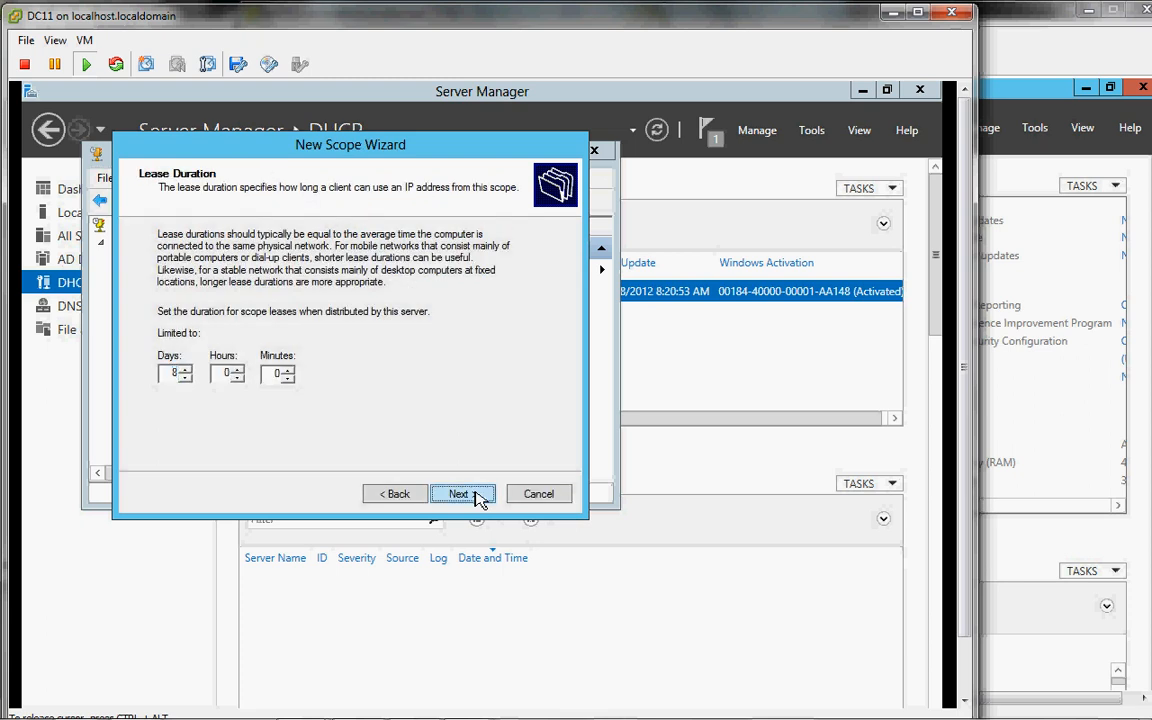
click(475, 493)
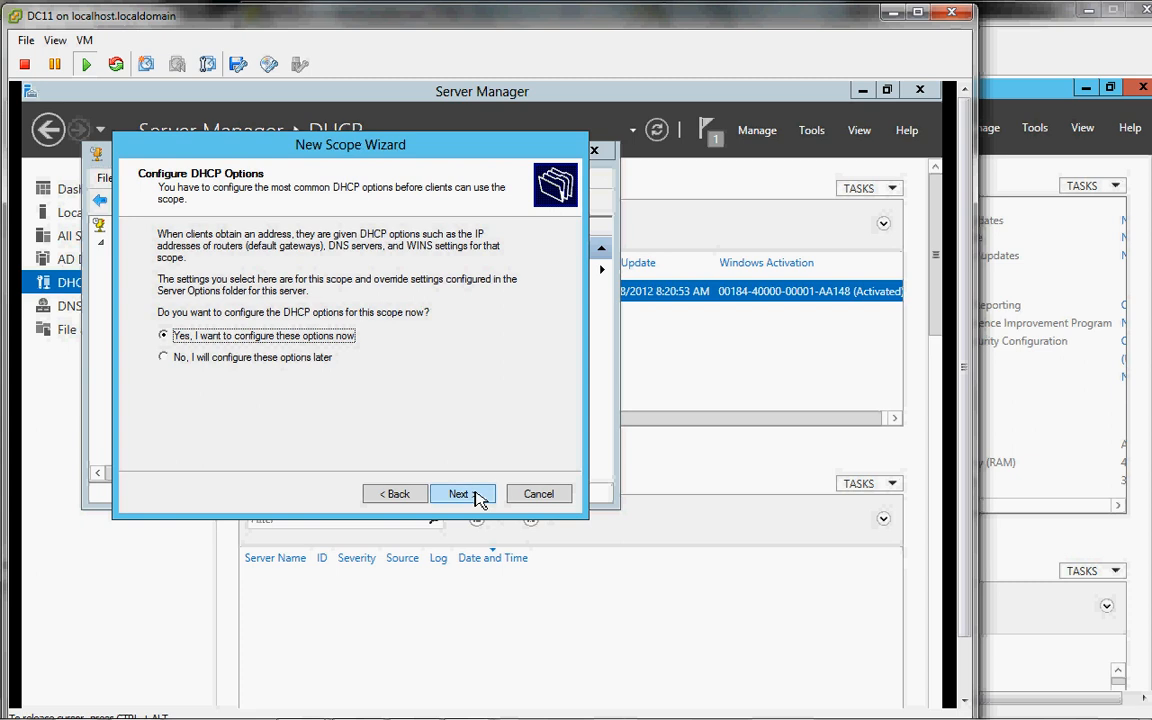
click(475, 494)
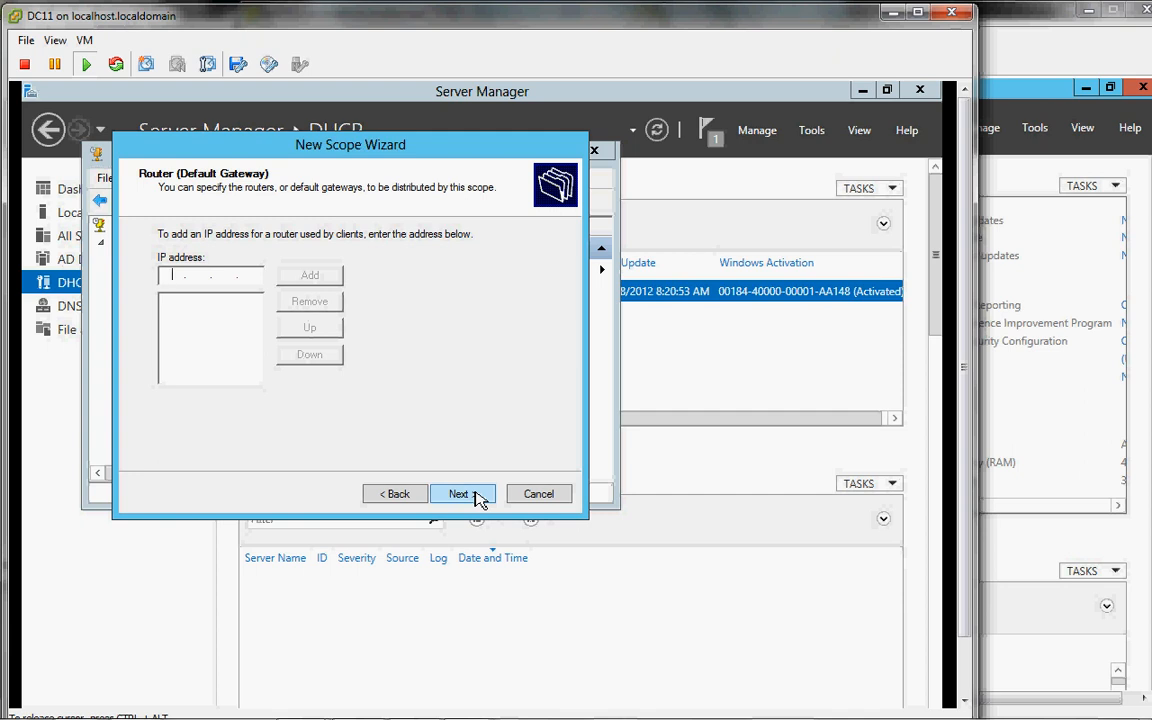
text(10 . 0 . 0 . 1)
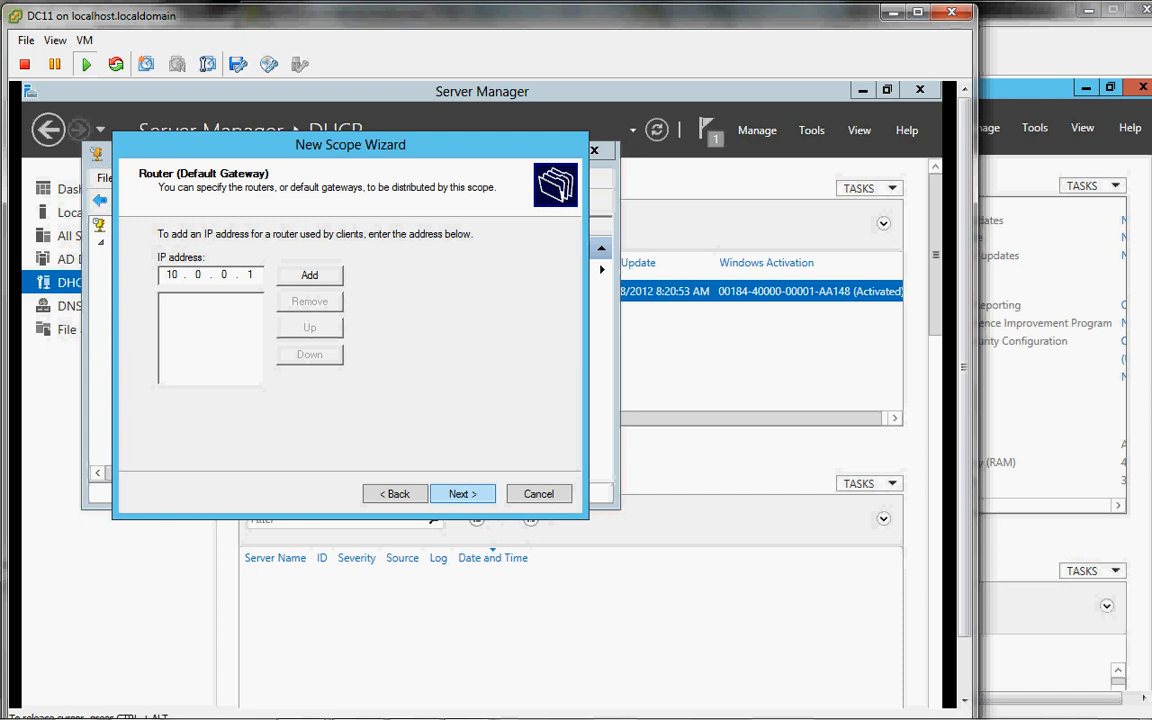
click(312, 277)
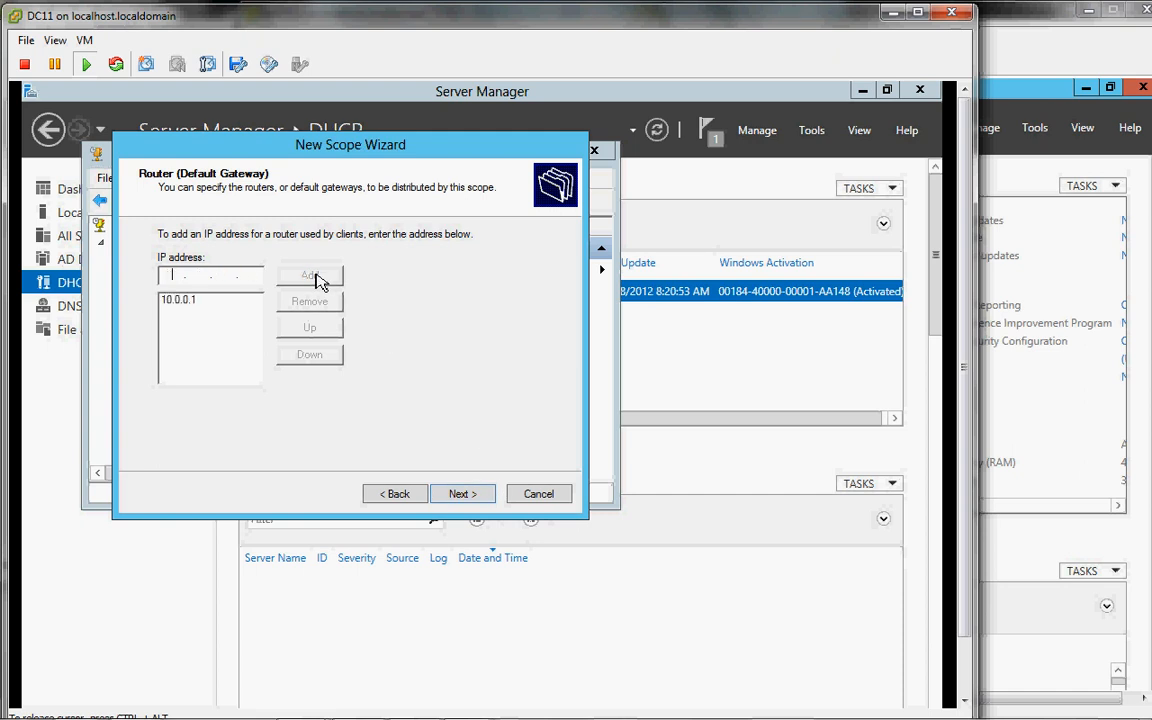
click(462, 494)
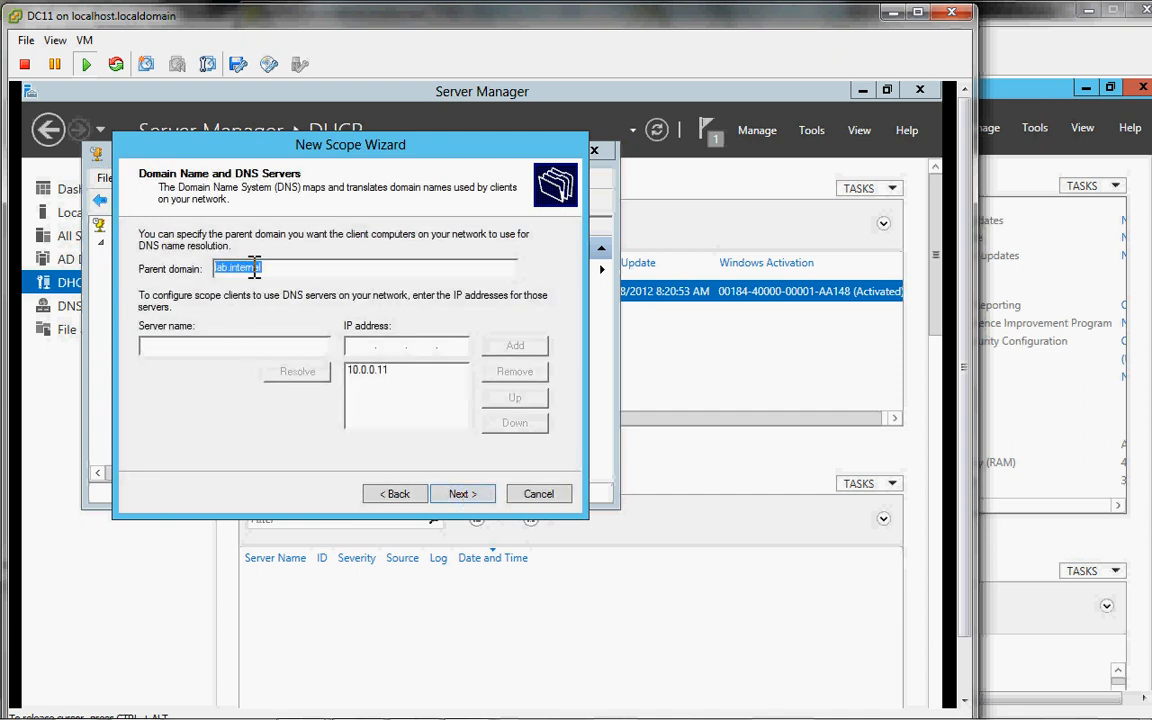
Step: Keep DNS server 10.0.0.11 for lab.internal, skip WINS, and choose to activate the scope
click(379, 372)
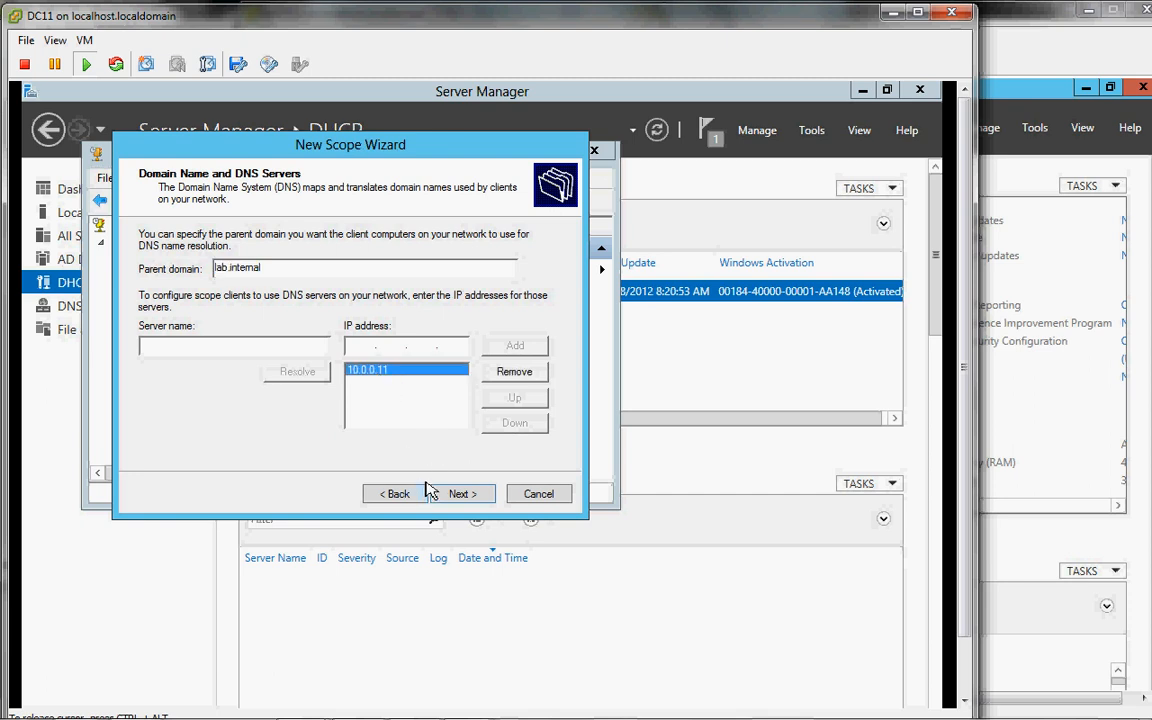
click(462, 497)
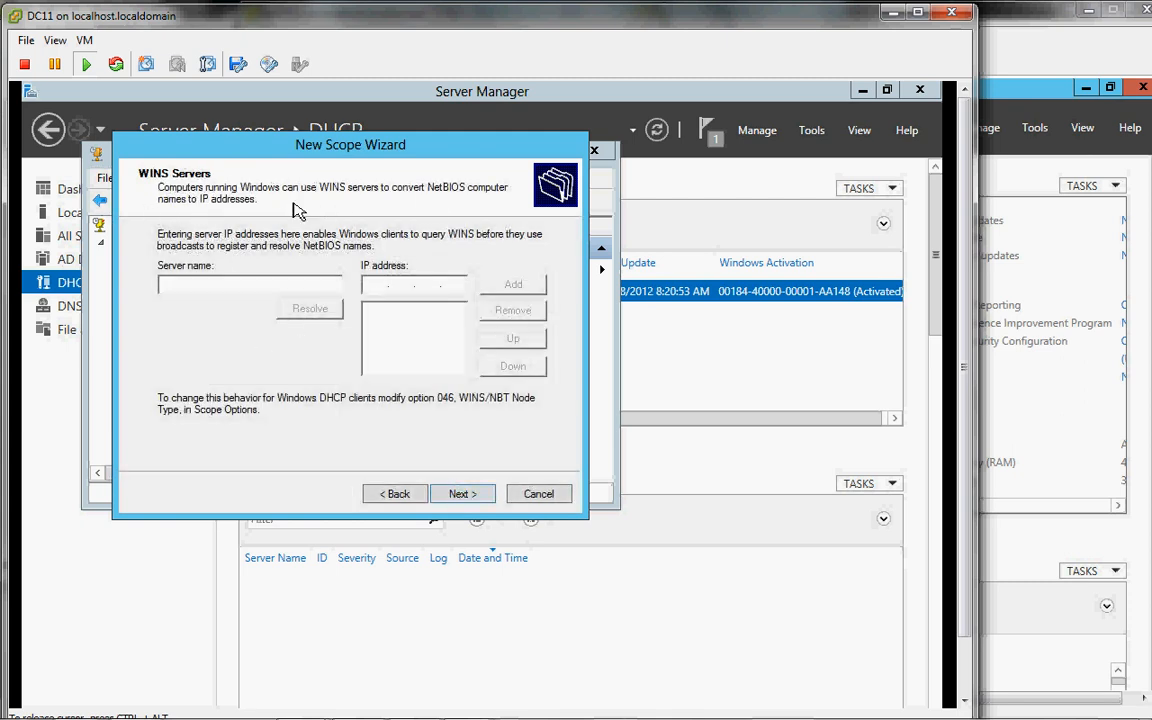
click(461, 495)
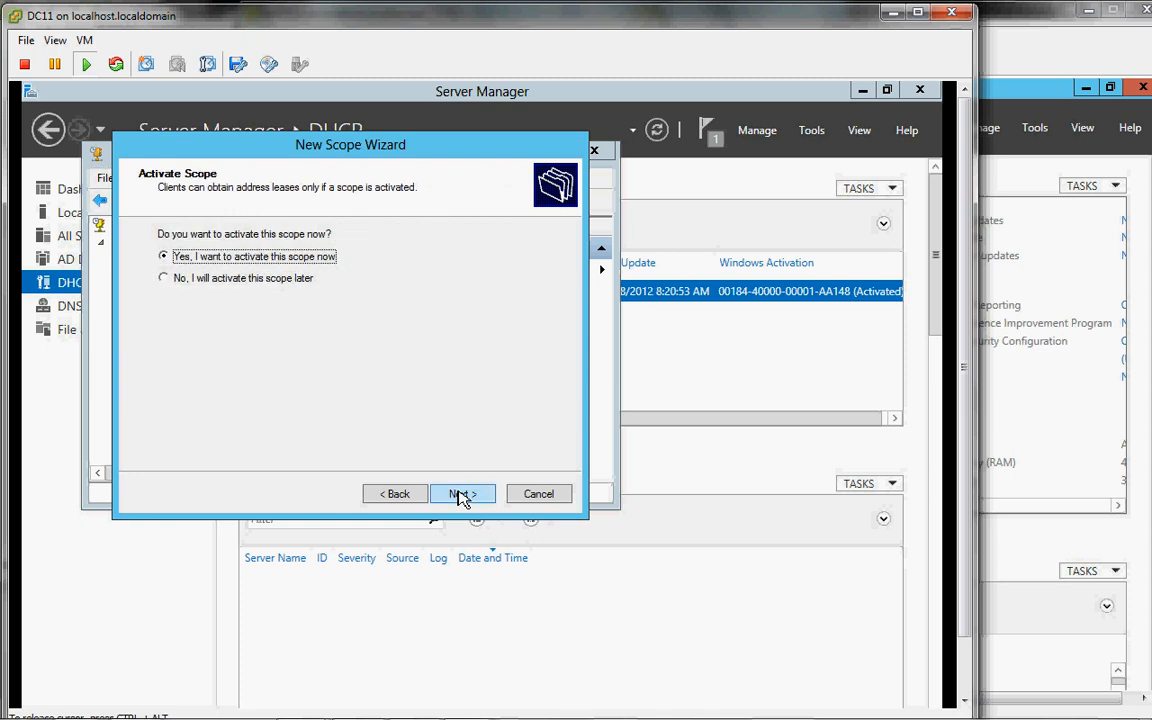
click(461, 495)
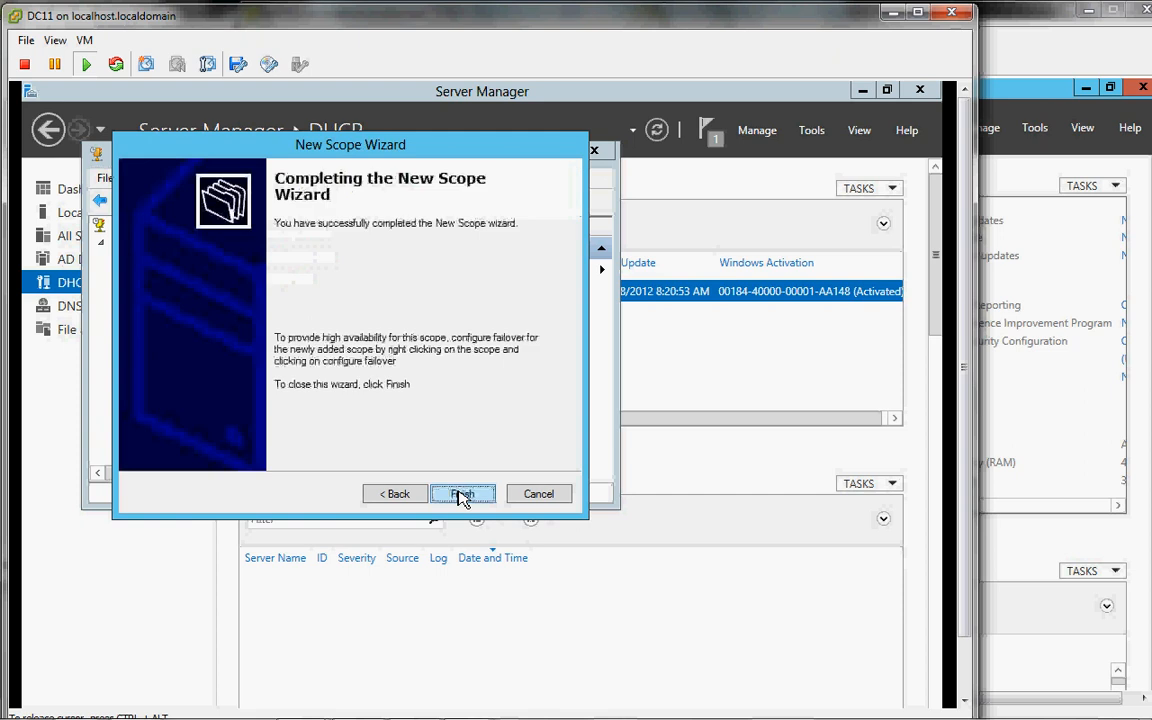
Step: Finish the New Scope Wizard and maximize the DHCP console showing the active Lab.Internal scope
click(462, 495)
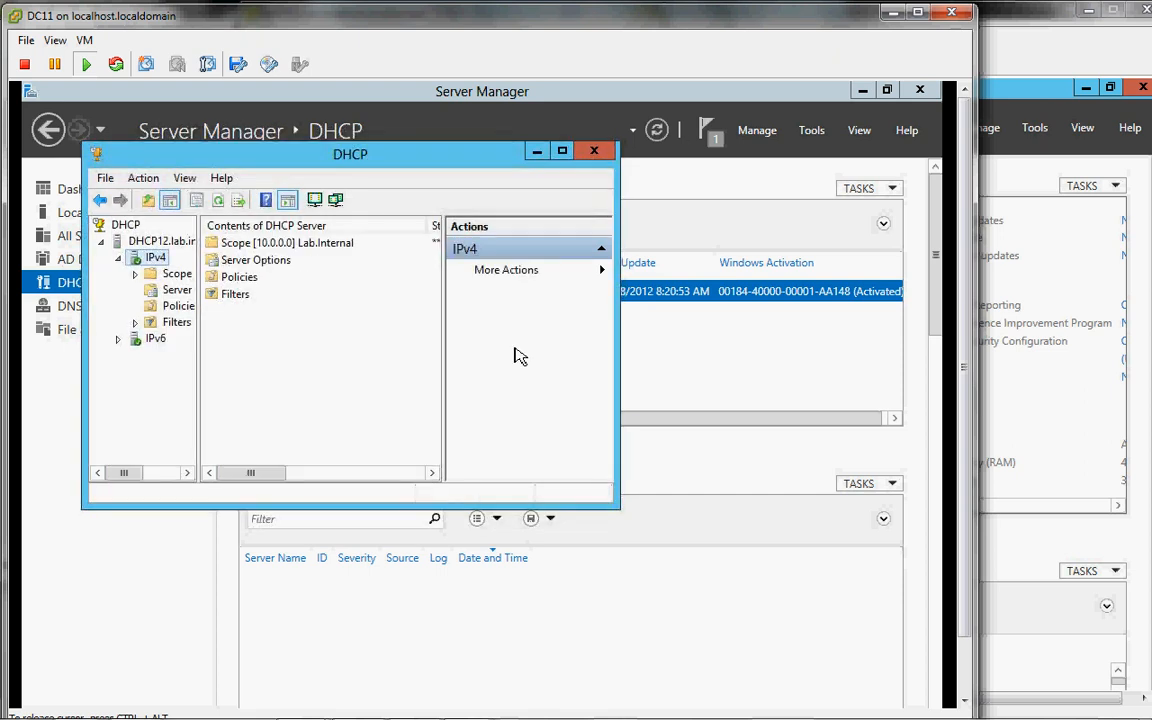
click(563, 152)
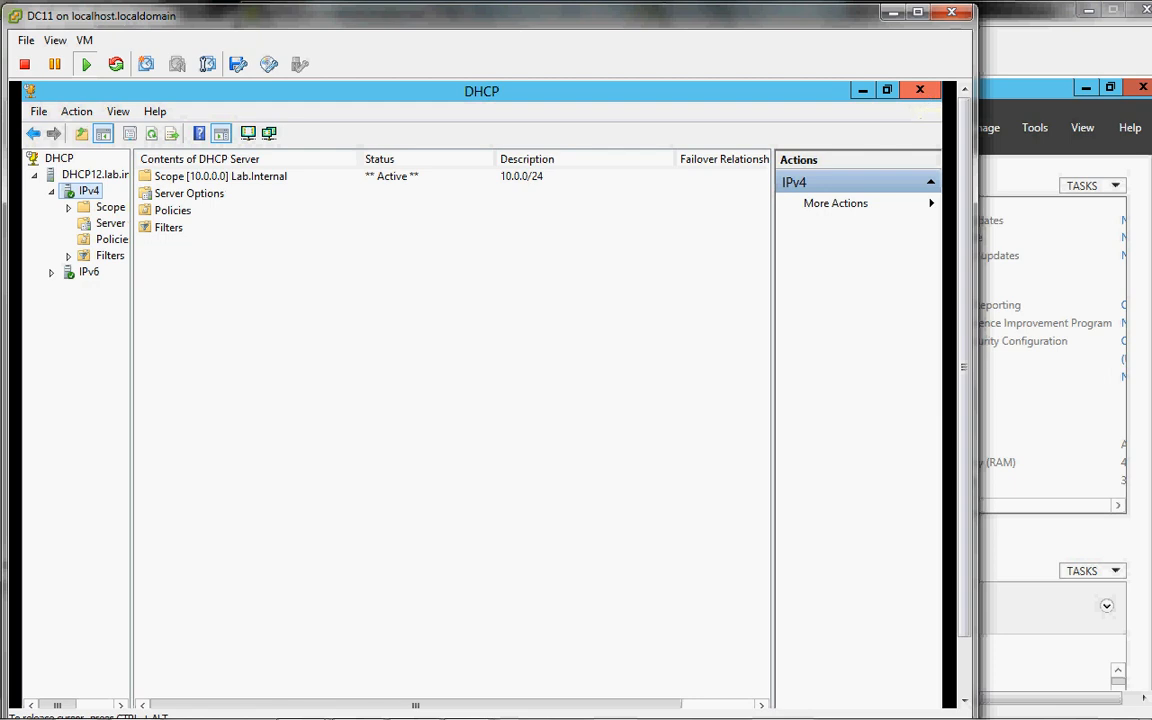
Step: Switch to the 70-410 Intro.odp deck and step back from Server 3: NAT to the Server 2: DHCP slide
mouse_move(778, 717)
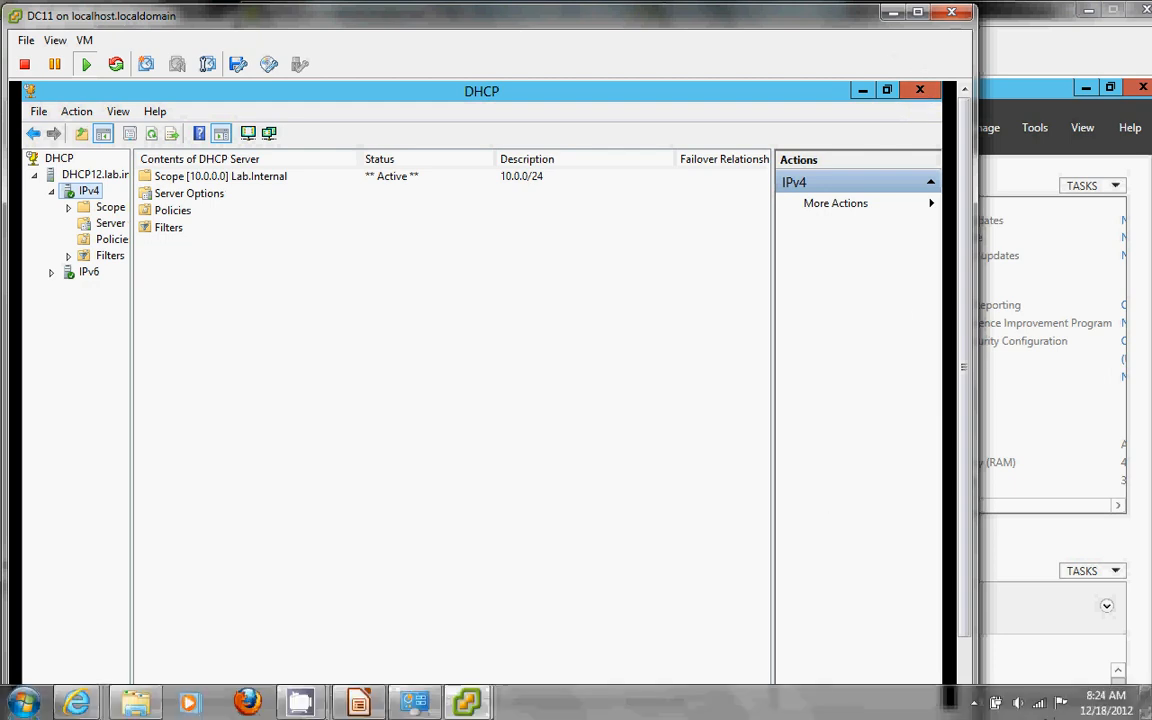
mouse_move(300, 703)
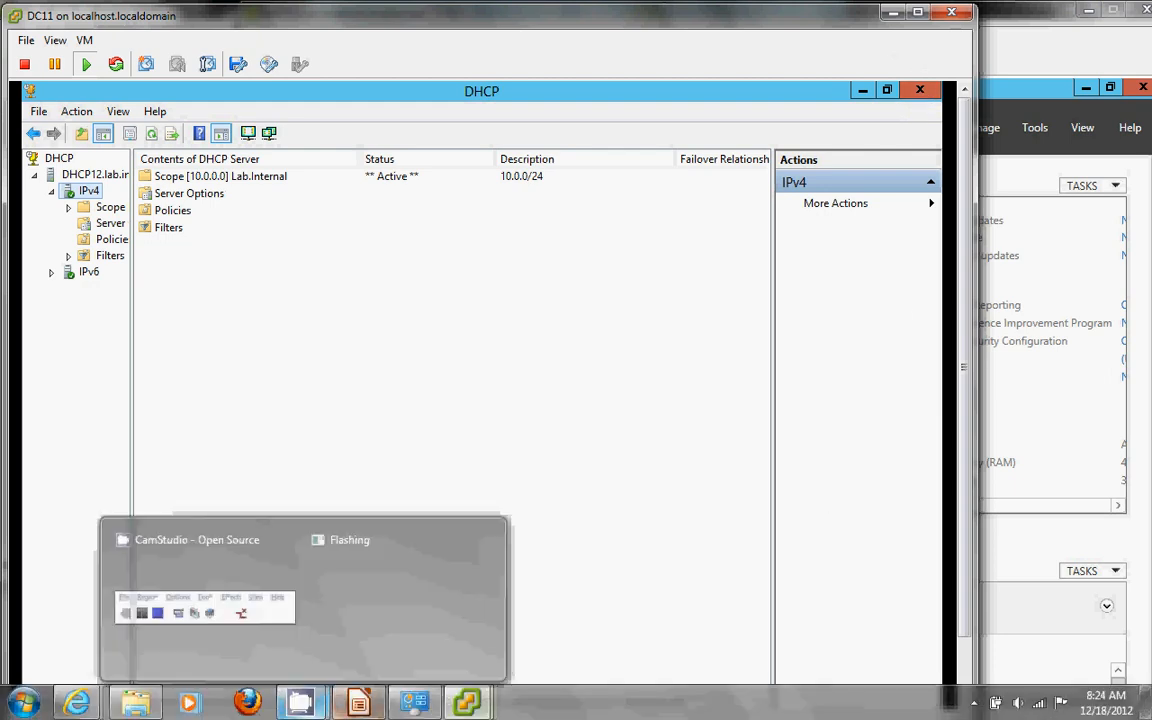
click(358, 703)
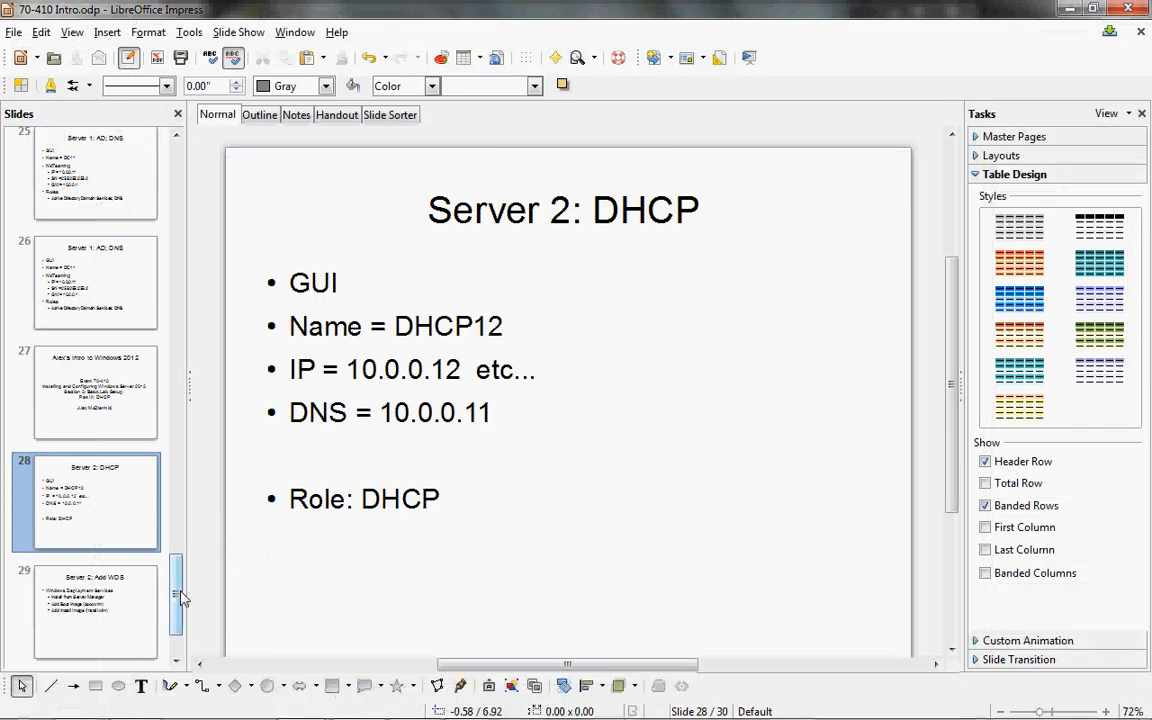
drag(177, 599, 182, 625)
click(134, 618)
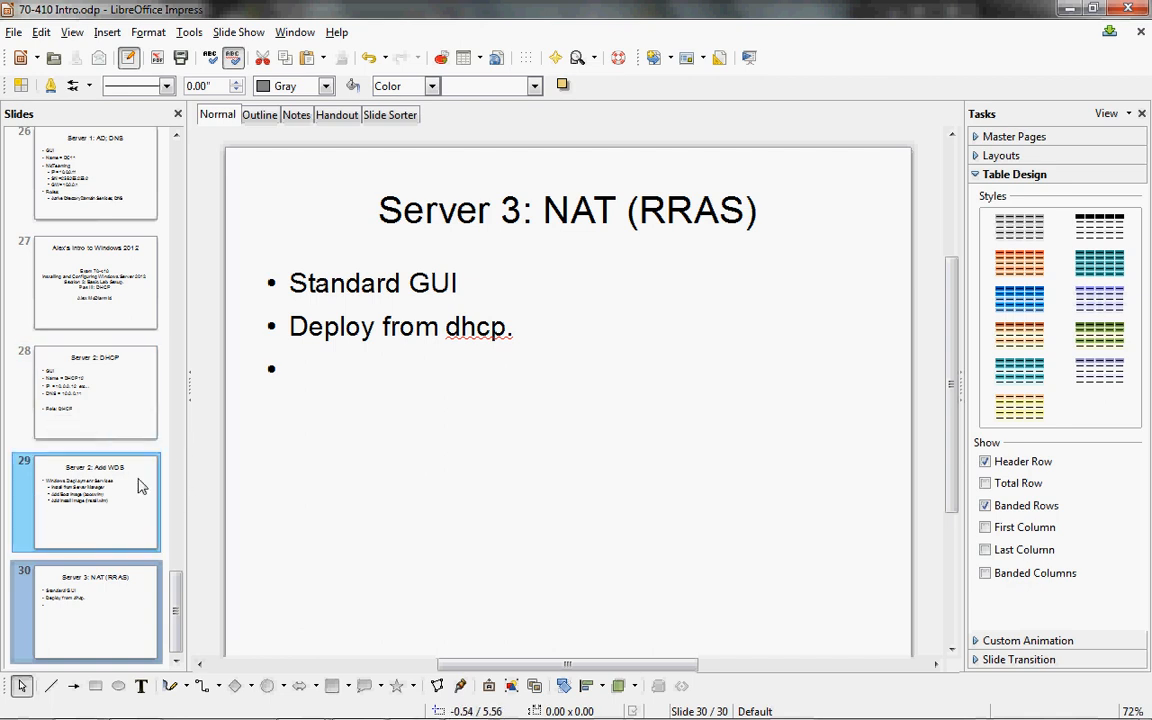
scroll(178, 432, up, 5)
click(124, 380)
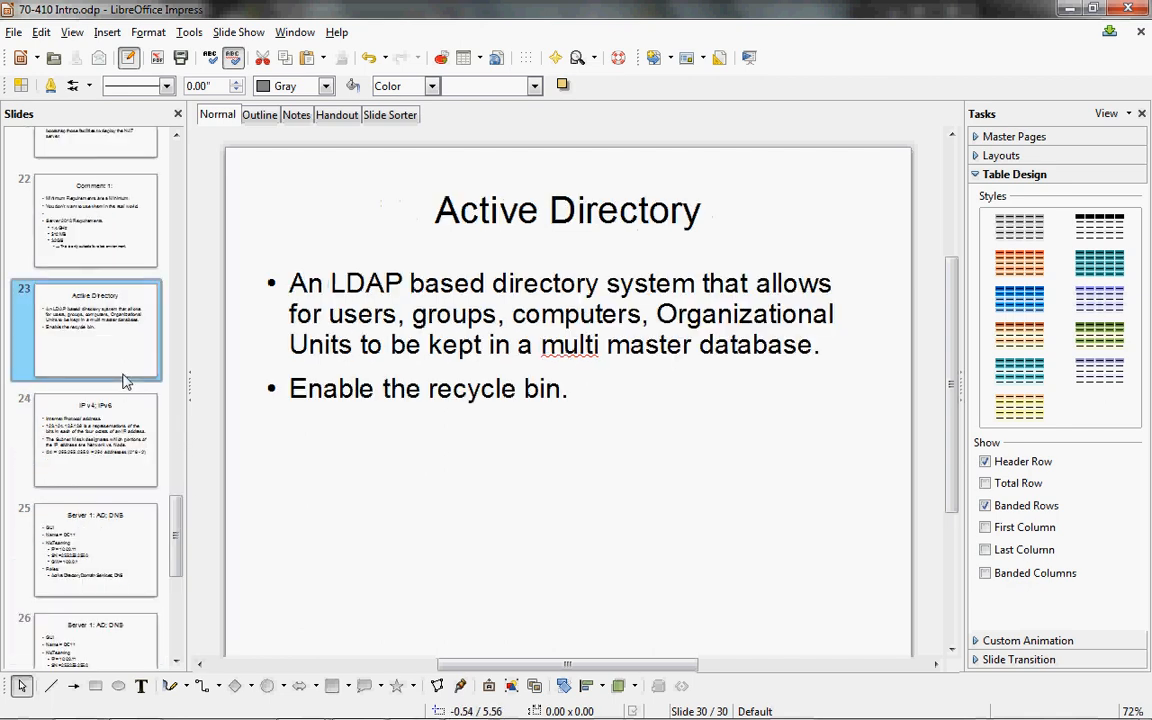
key(Down)
key(Down)
key(Down)
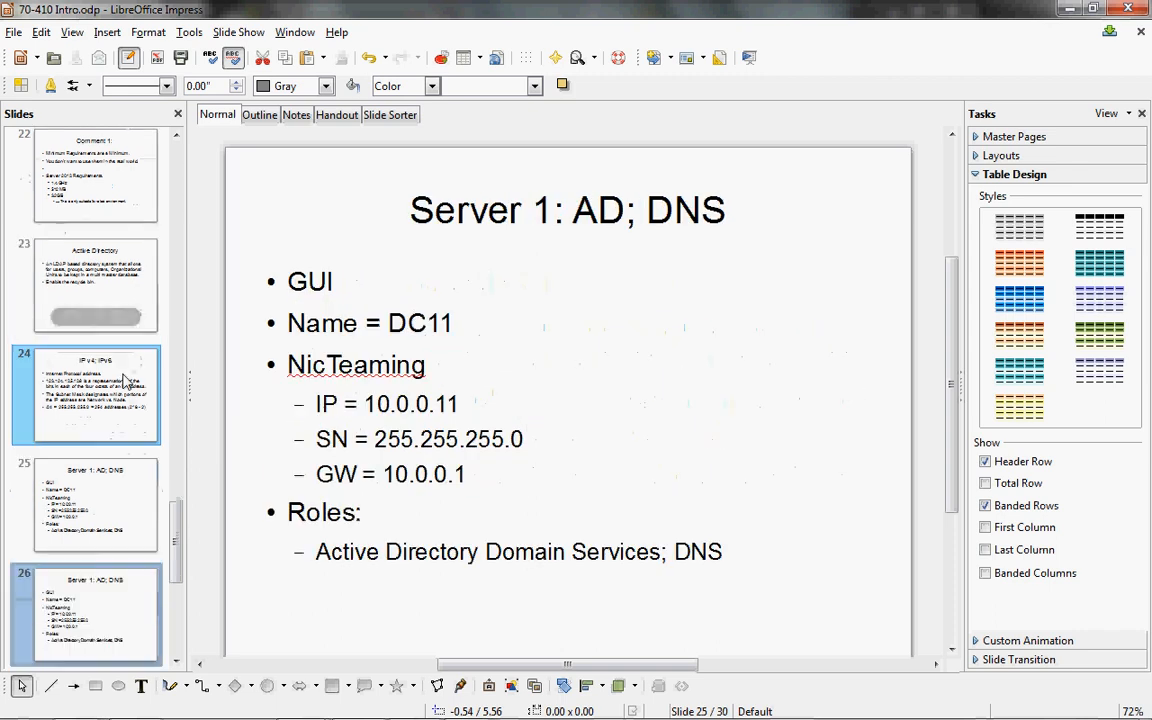
key(Down)
key(Down)
key(Down)
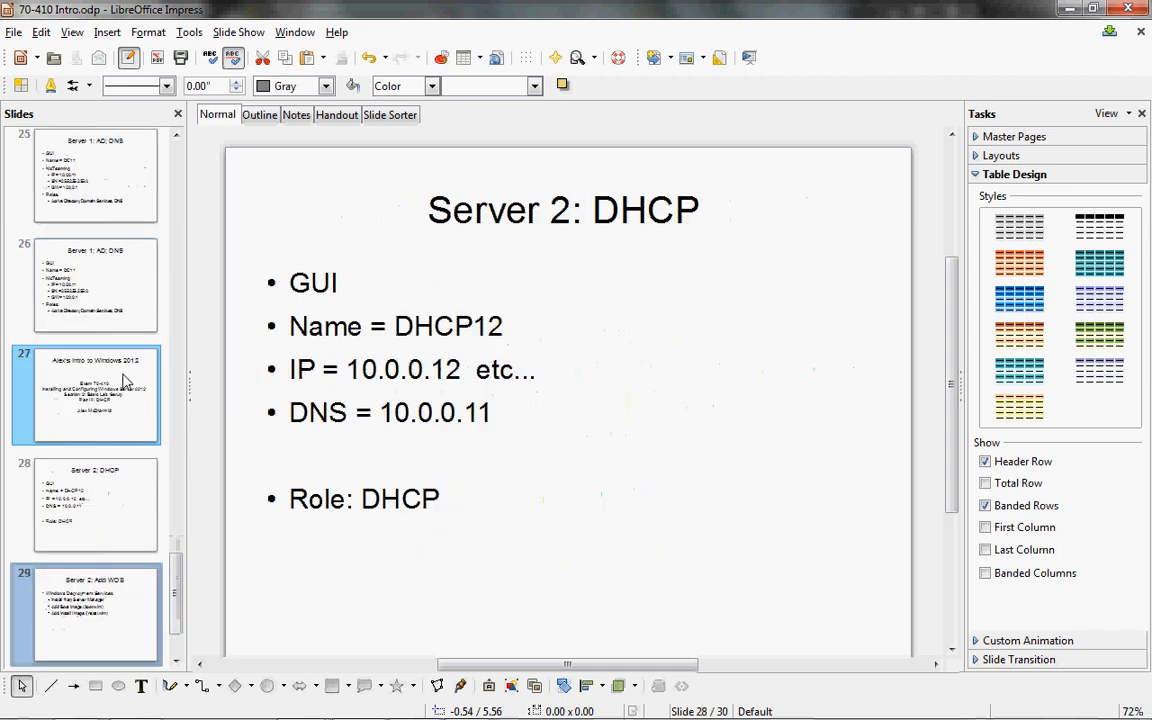